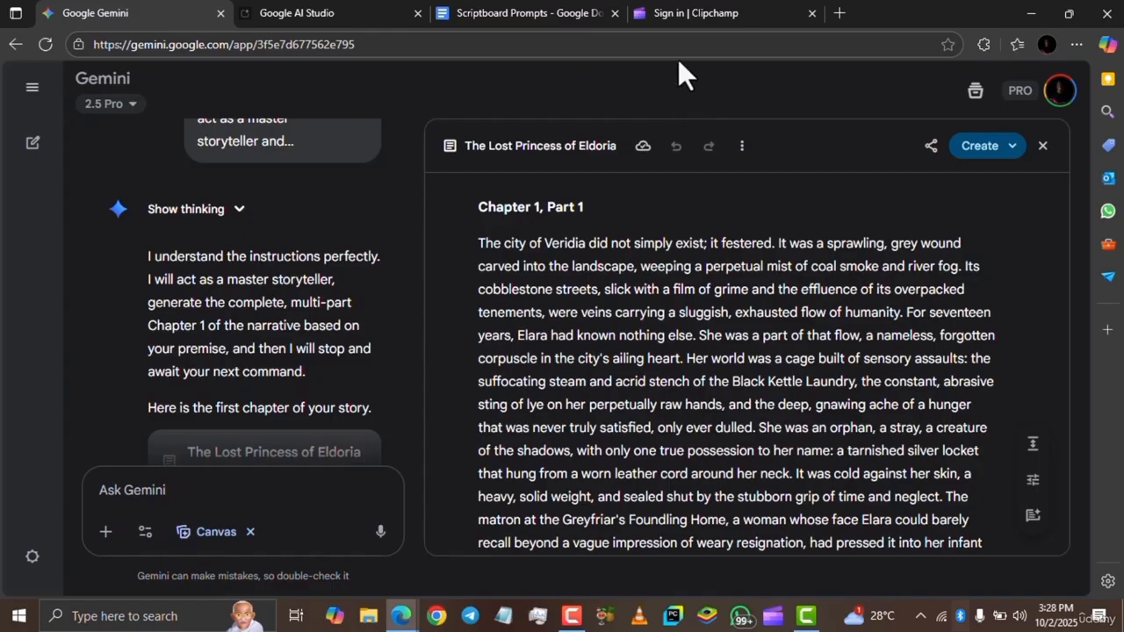
# - Switch to the Clipchamp sign-in page and sign in with a Microsoft account
pyautogui.click(716, 13)
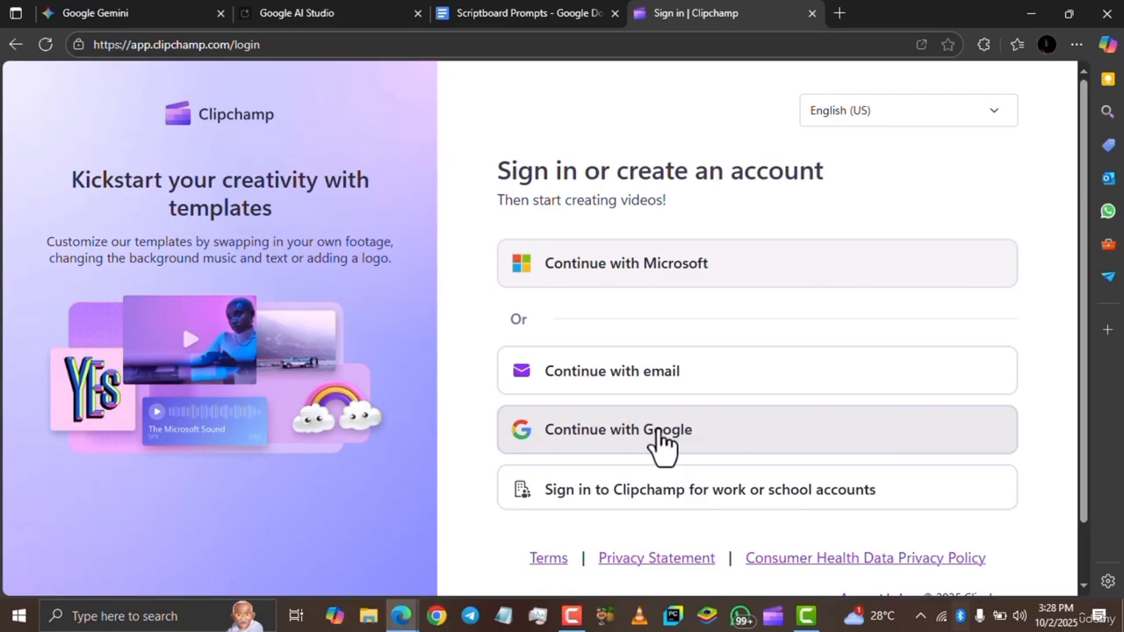
pyautogui.click(719, 254)
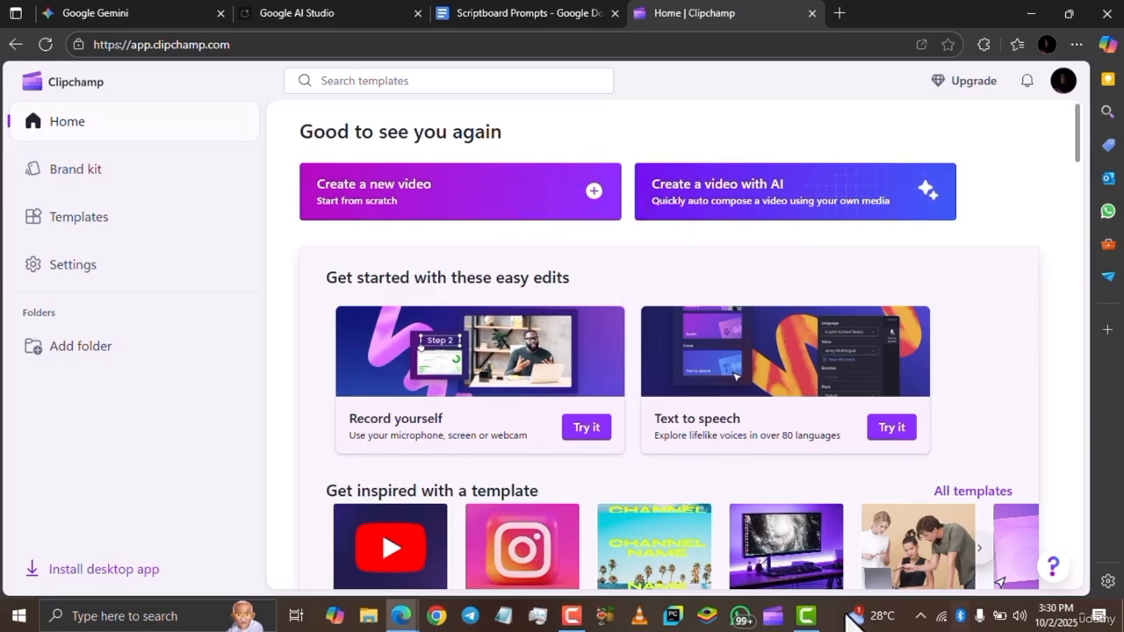
# - Open the Clipchamp app in its own maximized window and create a new video from scratch
pyautogui.click(778, 616)
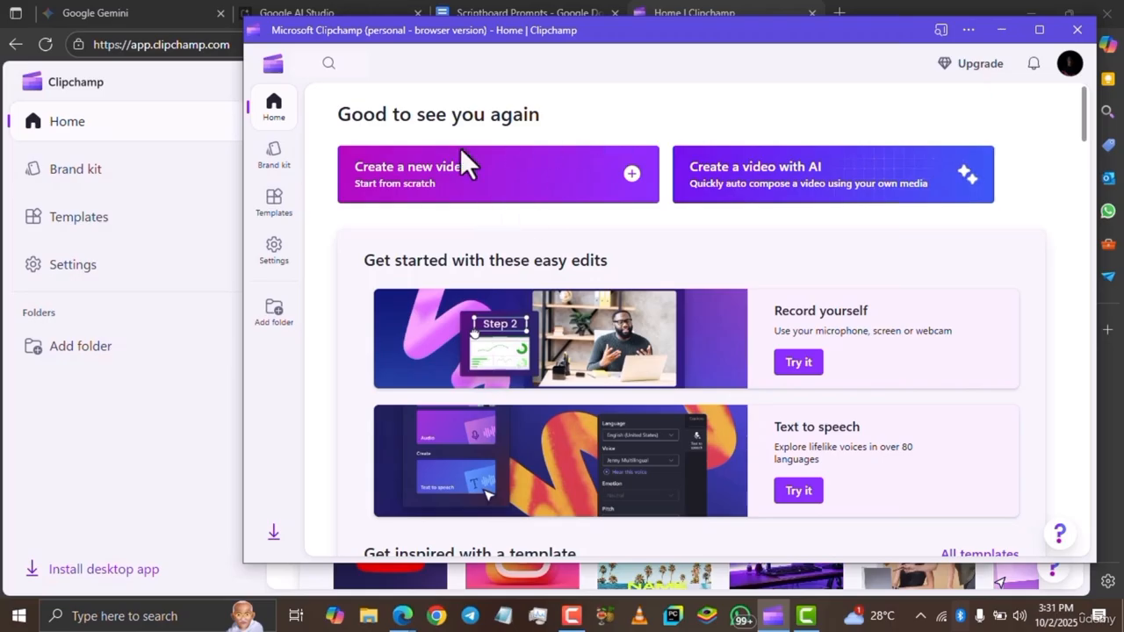
pyautogui.click(1041, 31)
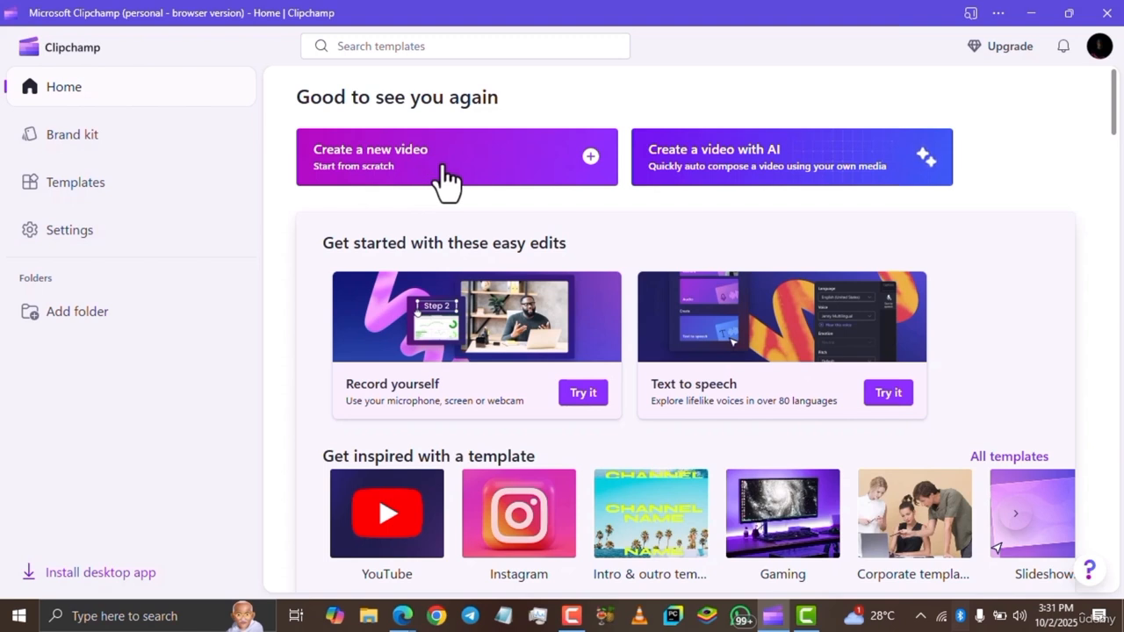
pyautogui.click(553, 163)
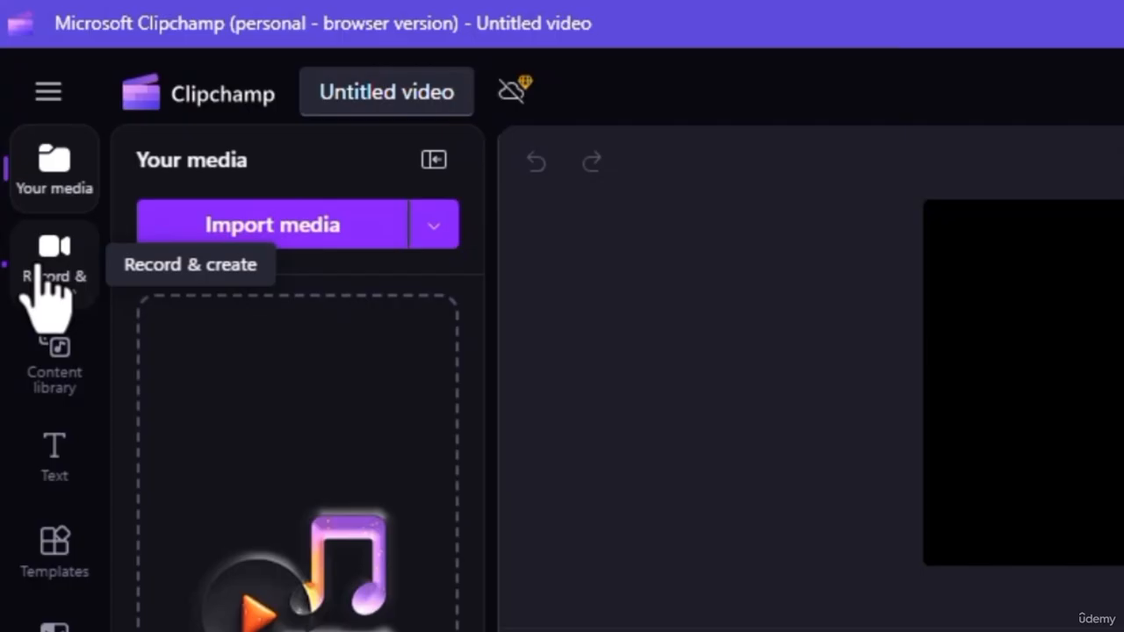
# - Add a text-to-speech clip to the timeline and open its text-to-speech settings
pyautogui.click(40, 268)
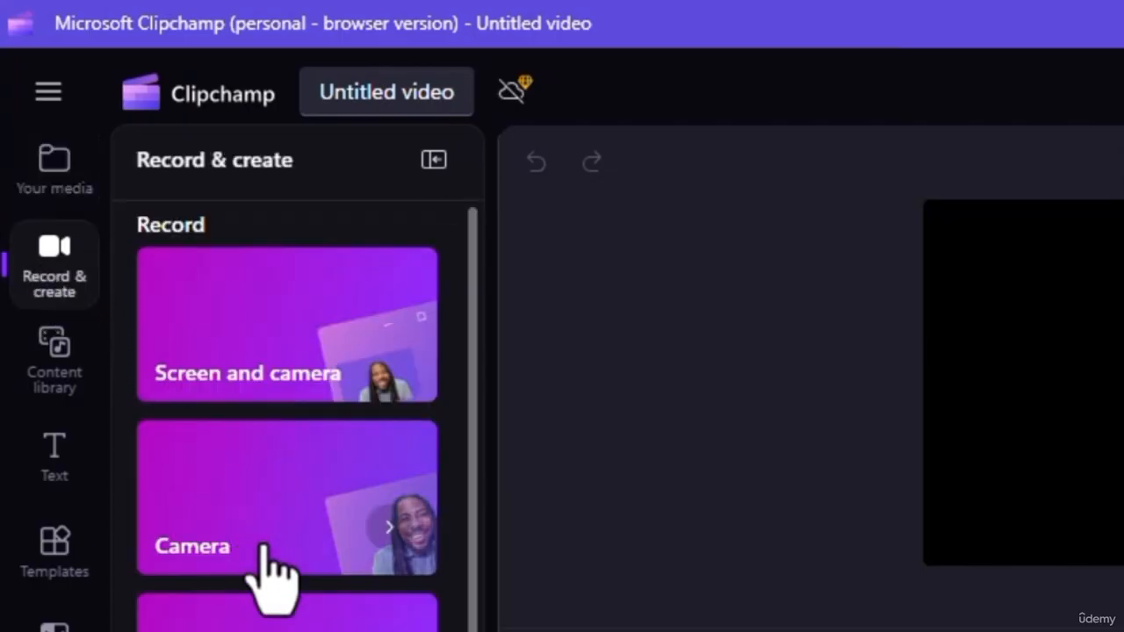
pyautogui.scroll(-1, 263, 544)
pyautogui.scroll(1, 263, 18)
pyautogui.scroll(-1, 263, 17)
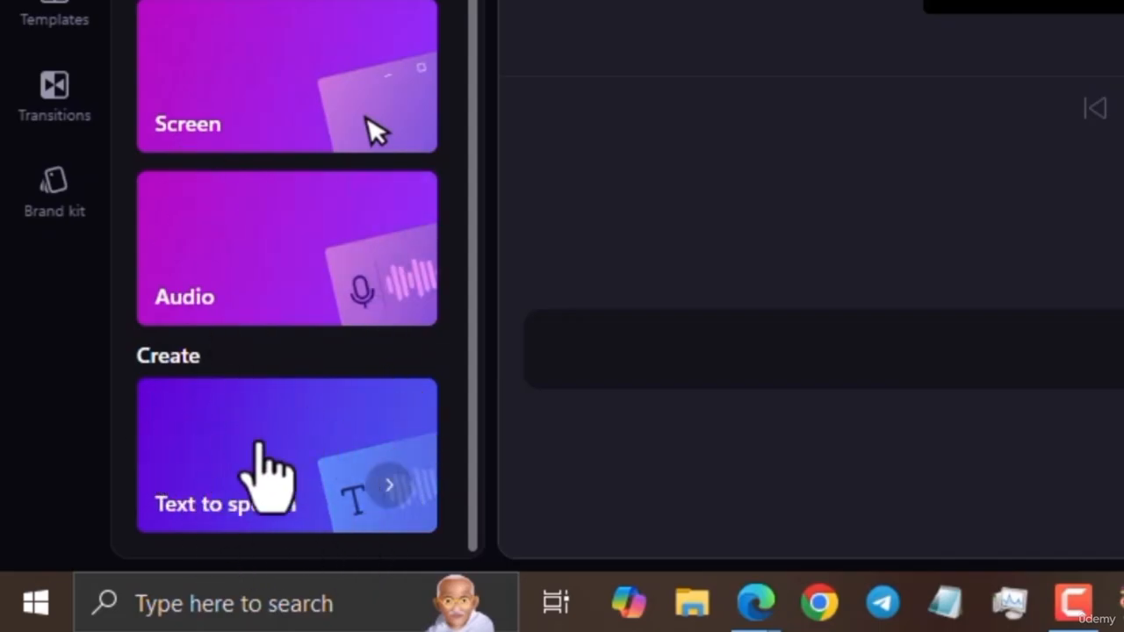
pyautogui.click(289, 491)
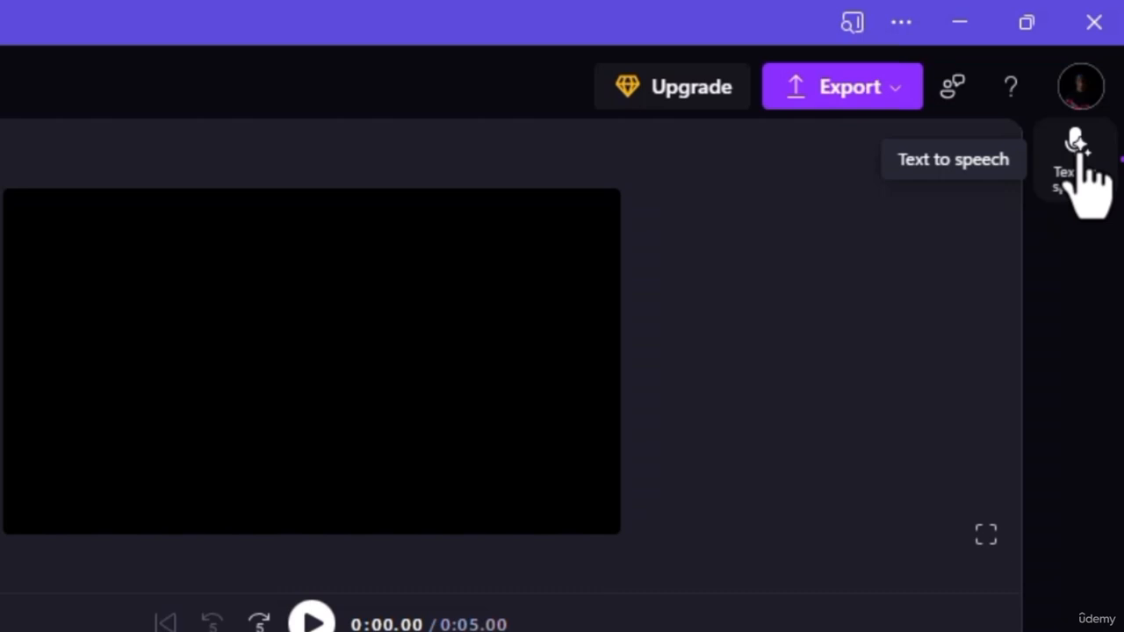
pyautogui.click(1078, 151)
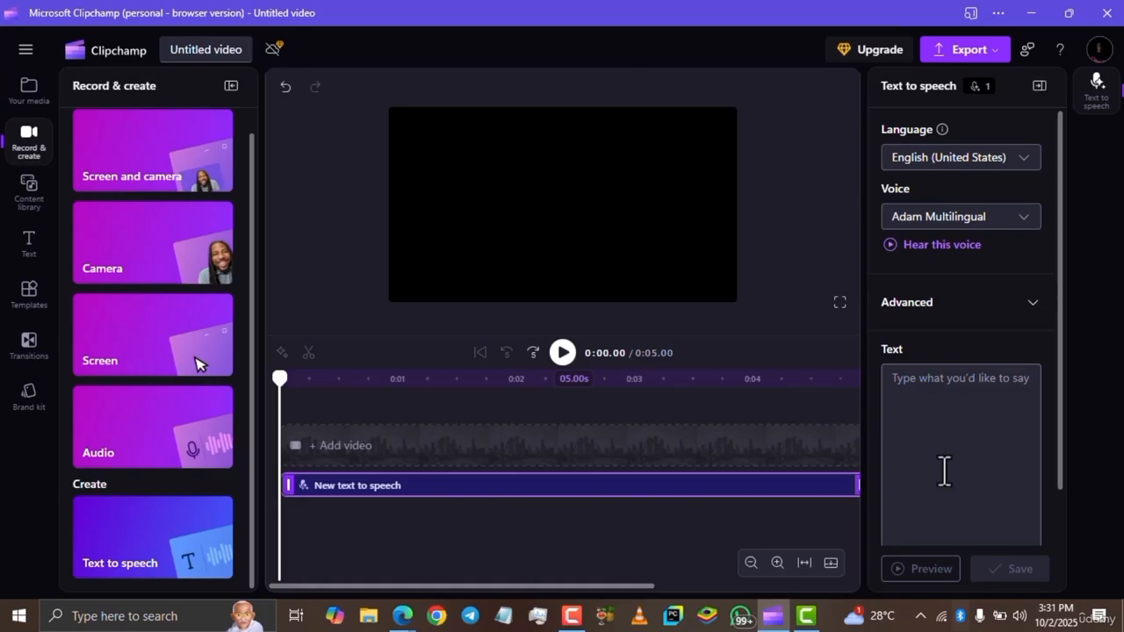
# - Look through the available speech languages and choose English (United States)
pyautogui.click(1025, 159)
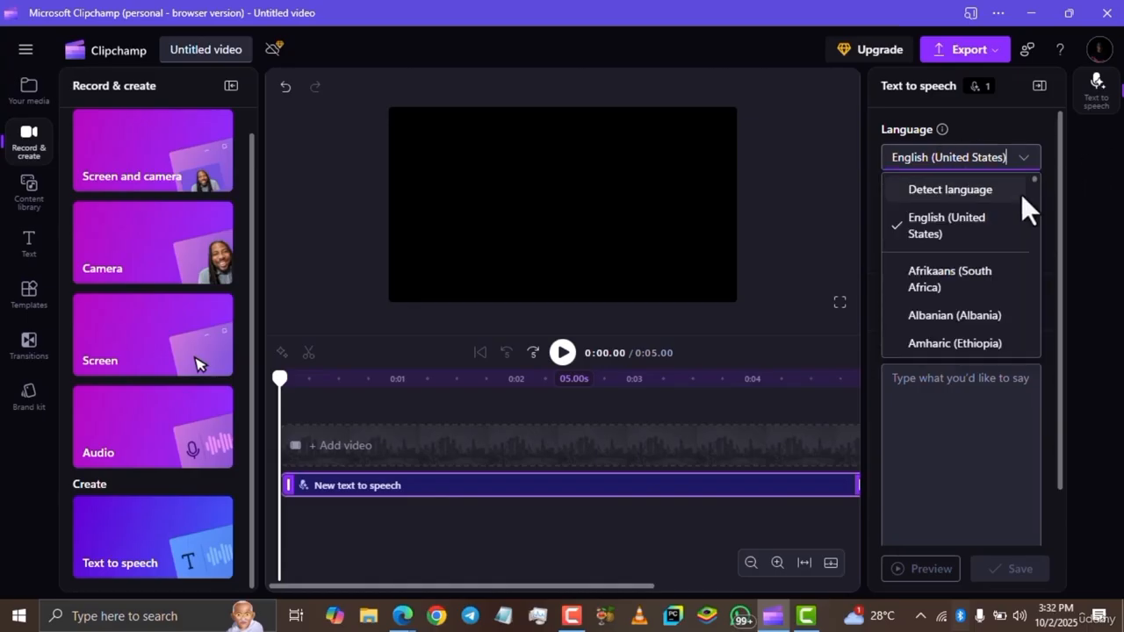
pyautogui.scroll(-15, 965, 285)
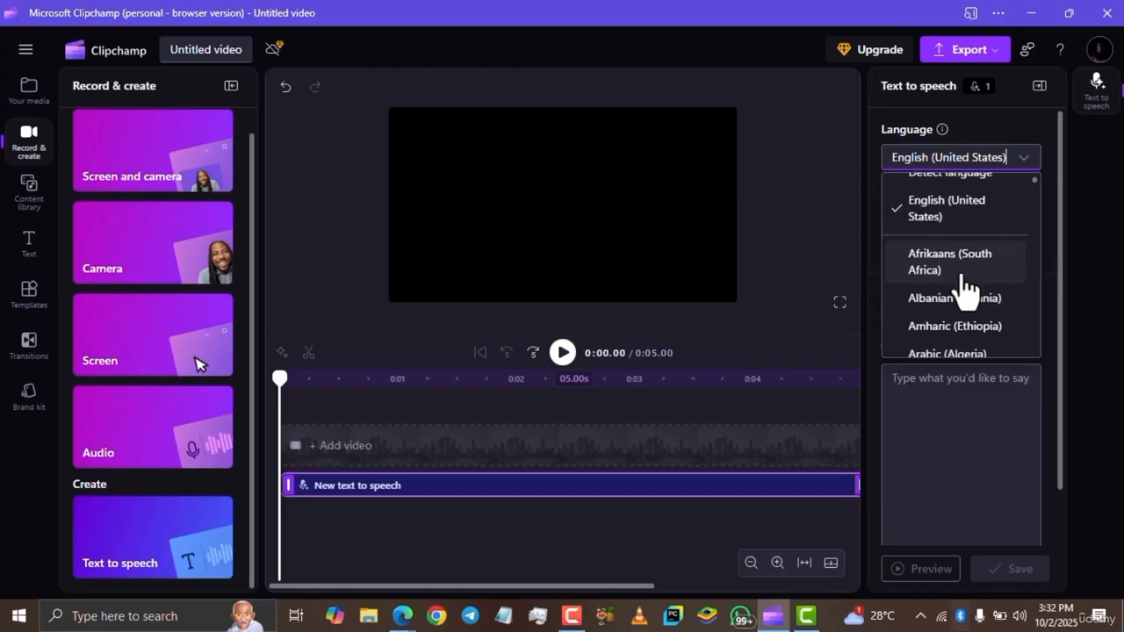
pyautogui.scroll(-20, 965, 287)
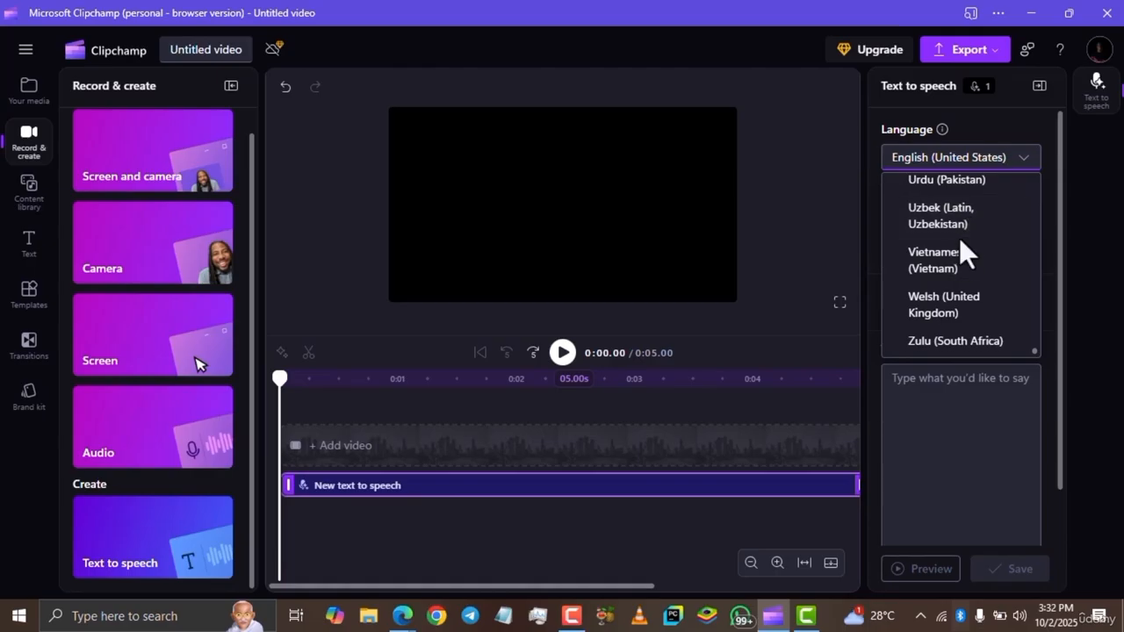
pyautogui.scroll(20, 959, 242)
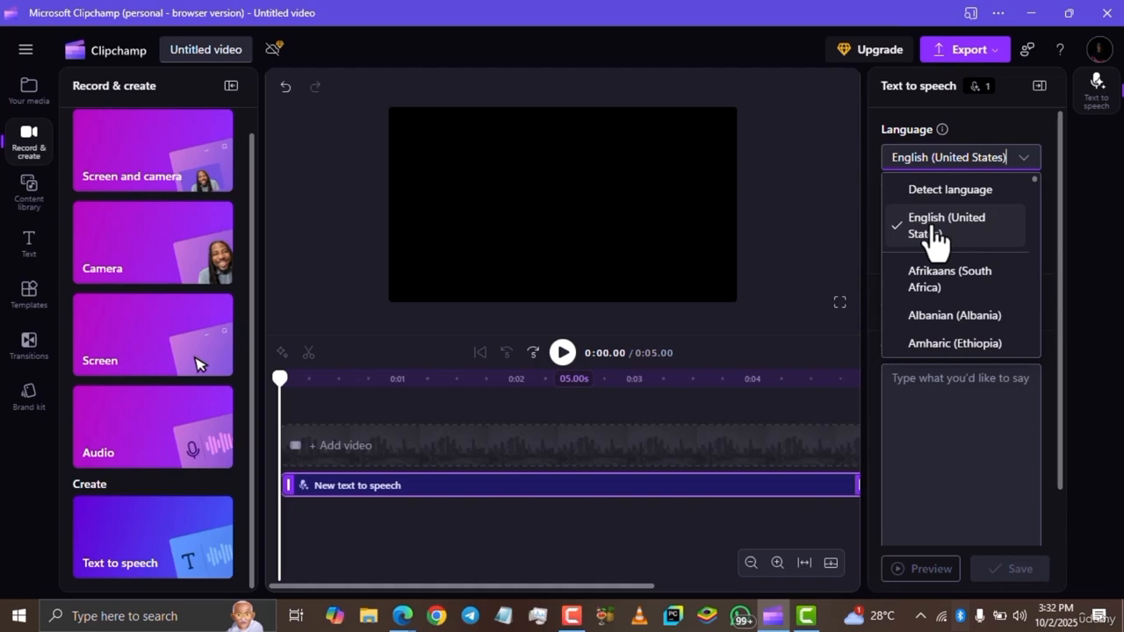
pyautogui.click(936, 242)
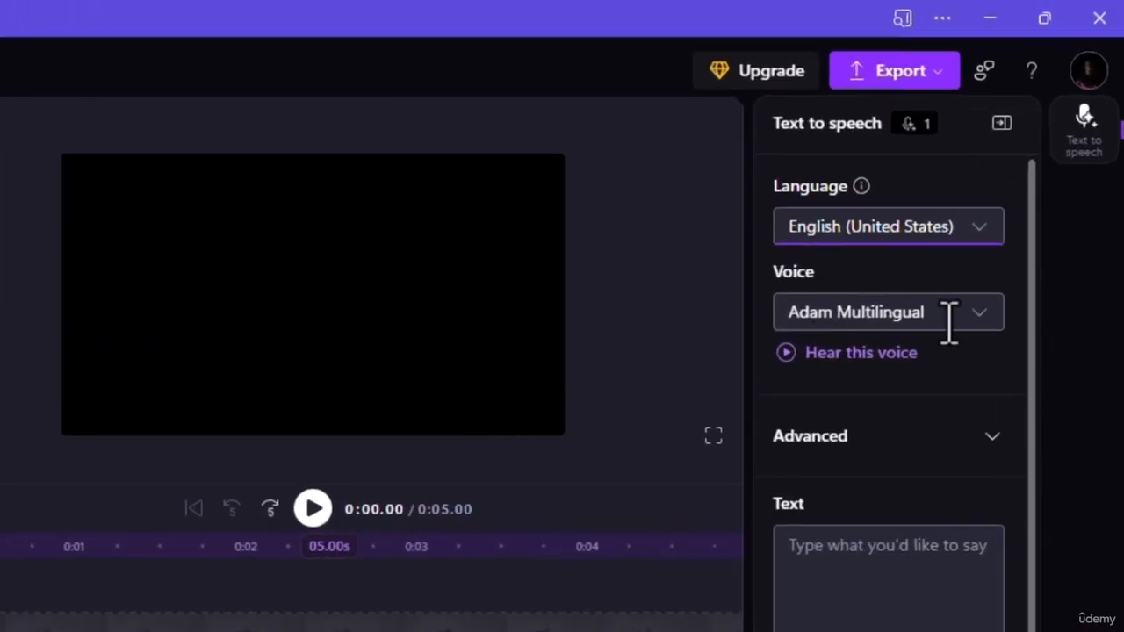
# - Browse the available voices, choose Derek Multilingual for the narration and play its sample
pyautogui.click(973, 316)
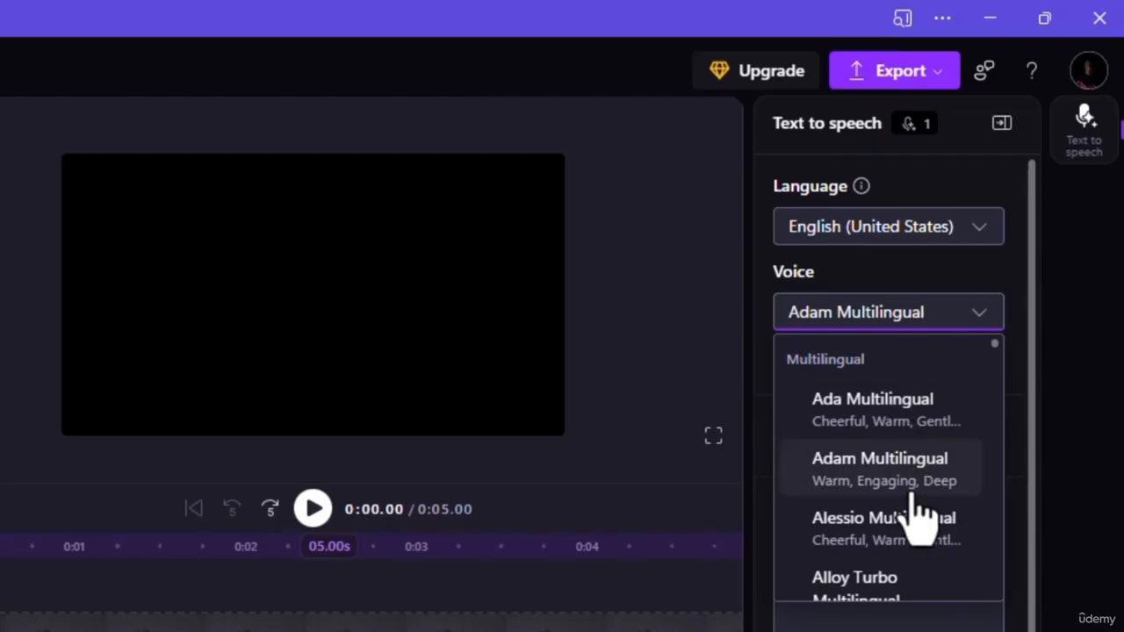
pyautogui.scroll(-20, 913, 499)
pyautogui.scroll(2, 920, 505)
pyautogui.scroll(-15, 922, 505)
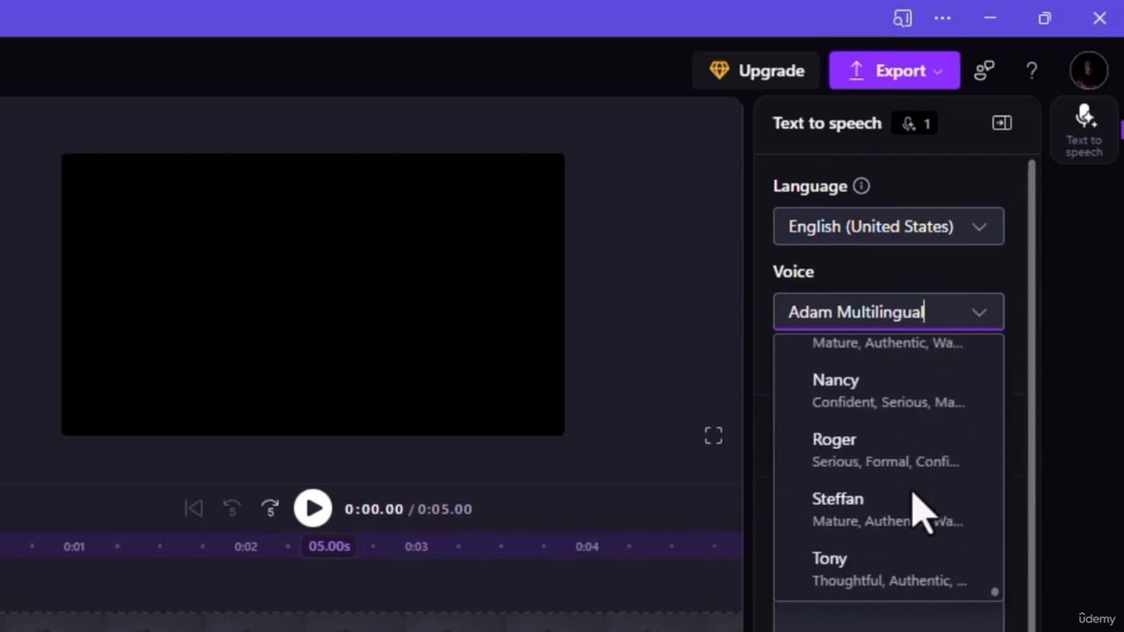
pyautogui.scroll(20, 922, 509)
pyautogui.scroll(2, 915, 509)
pyautogui.scroll(-5, 918, 509)
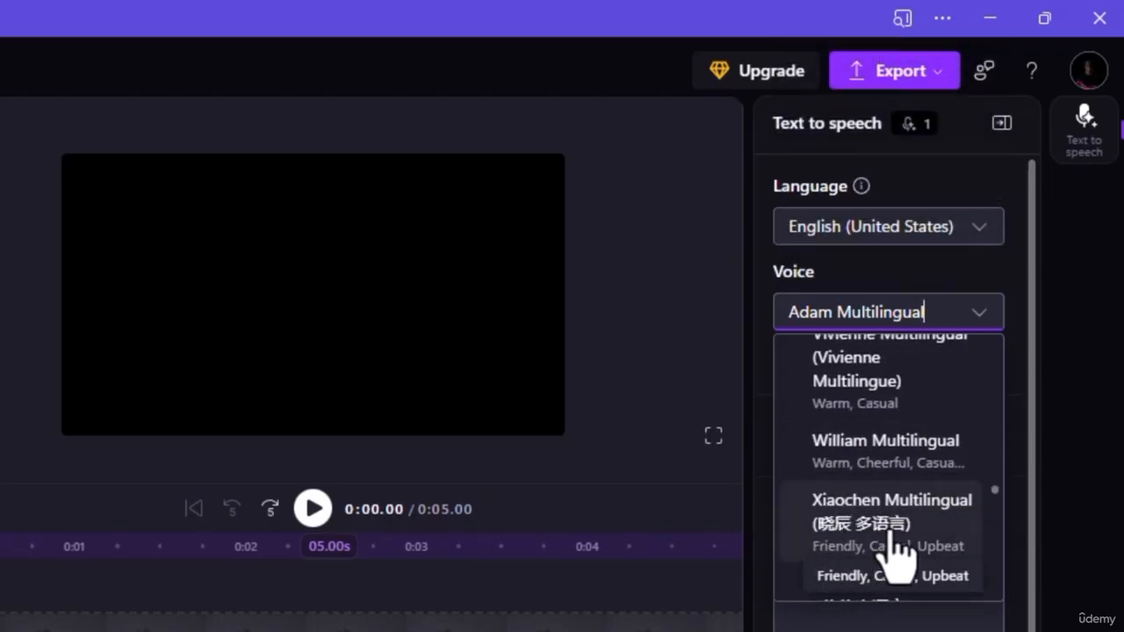
pyautogui.scroll(8, 883, 488)
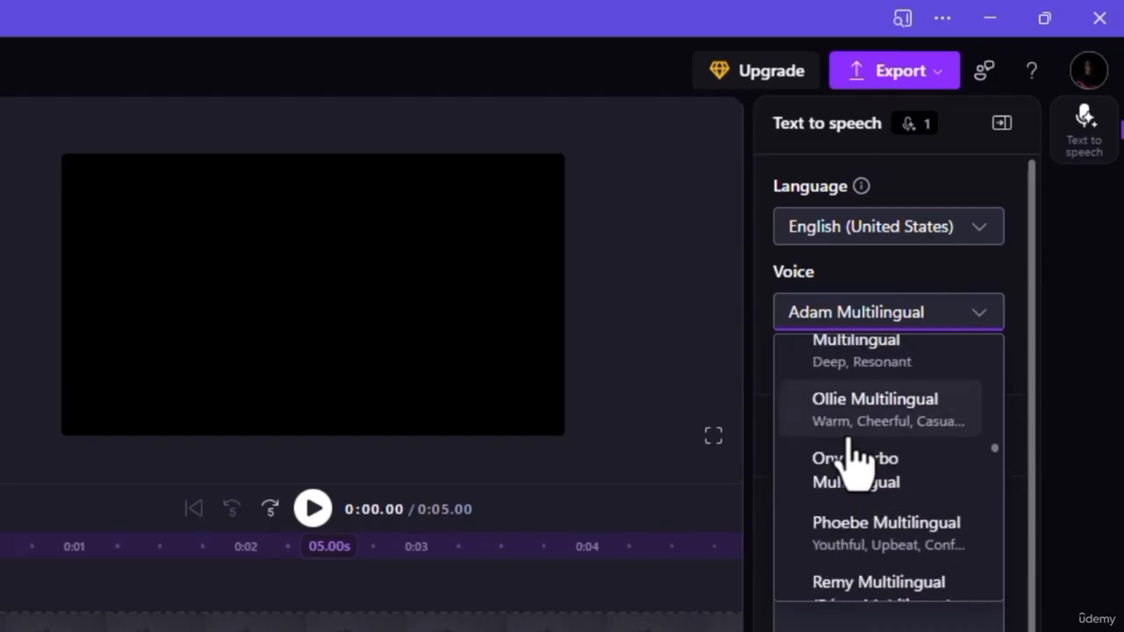
pyautogui.scroll(3, 817, 404)
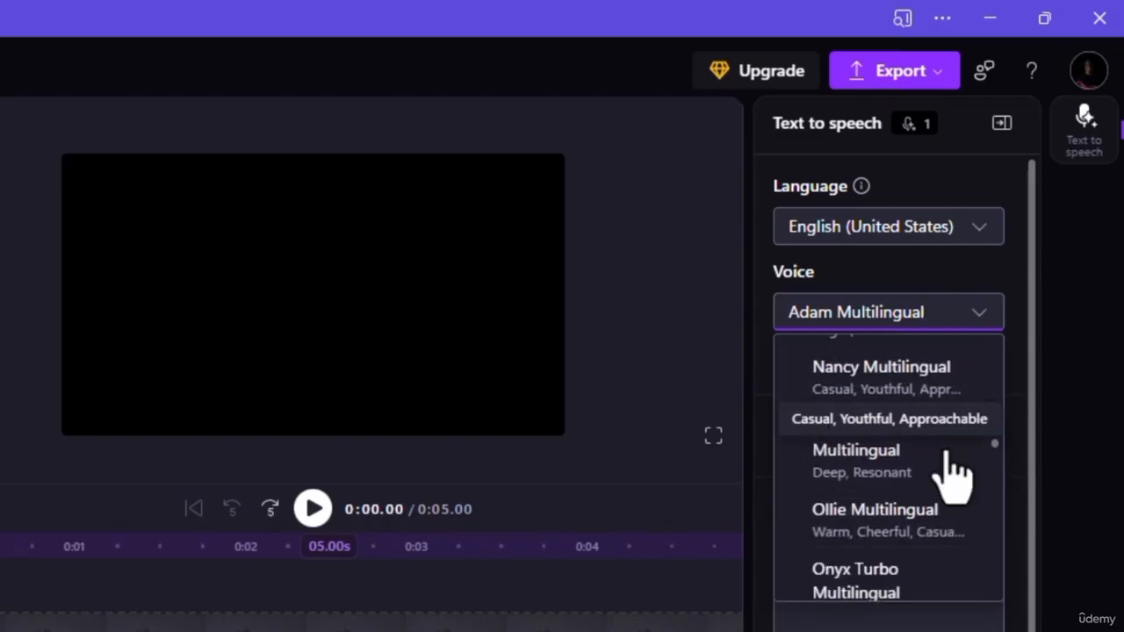
pyautogui.scroll(10, 860, 469)
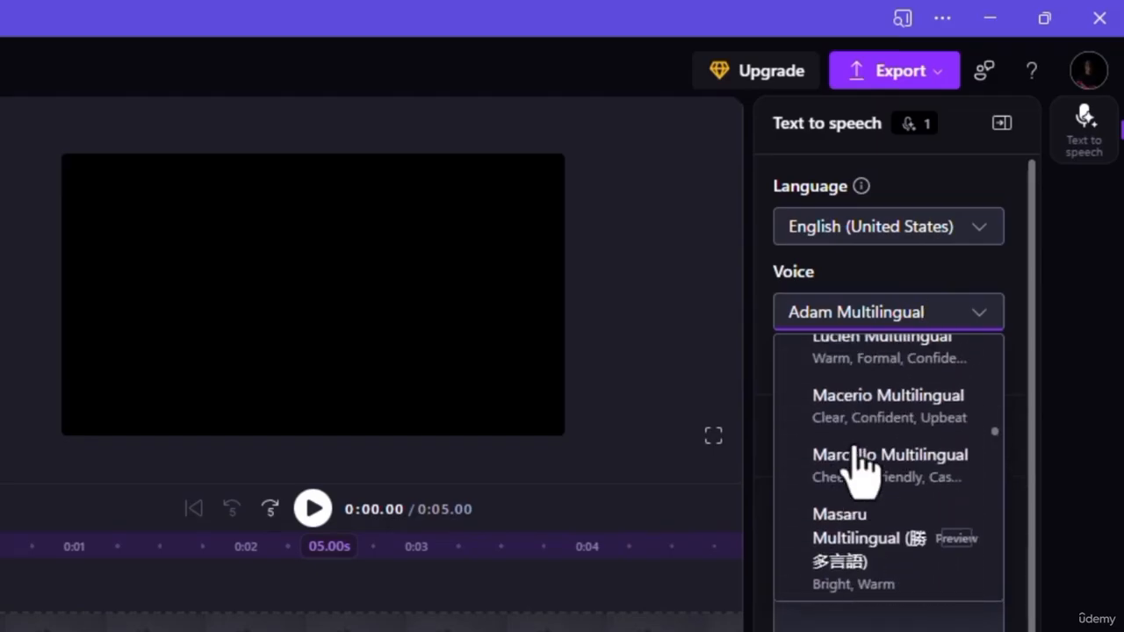
pyautogui.scroll(10, 865, 474)
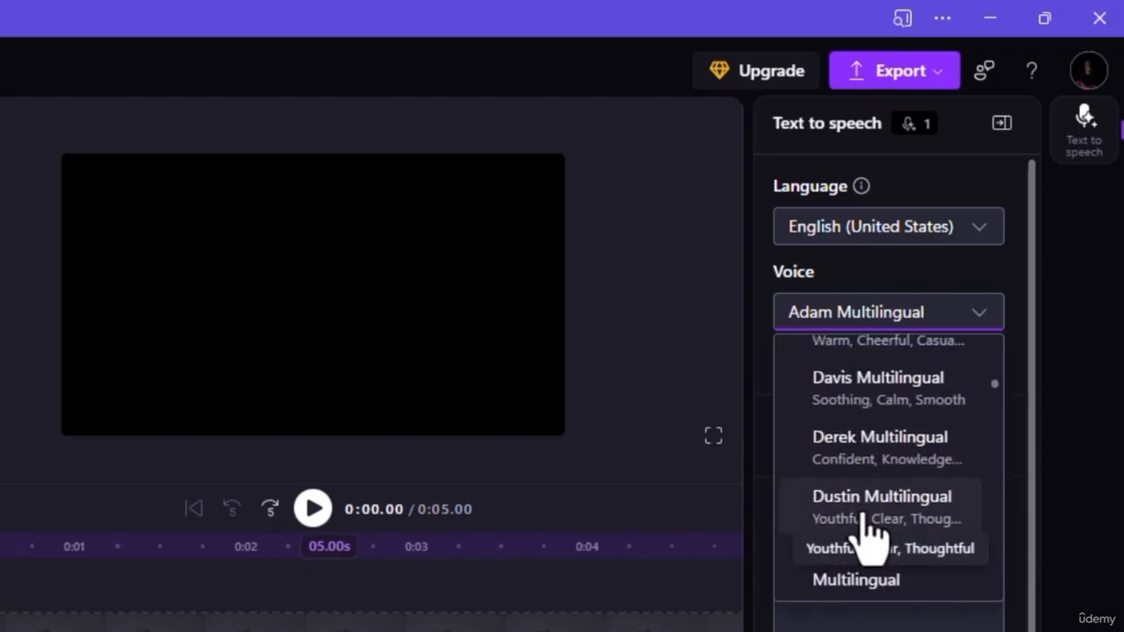
pyautogui.click(841, 457)
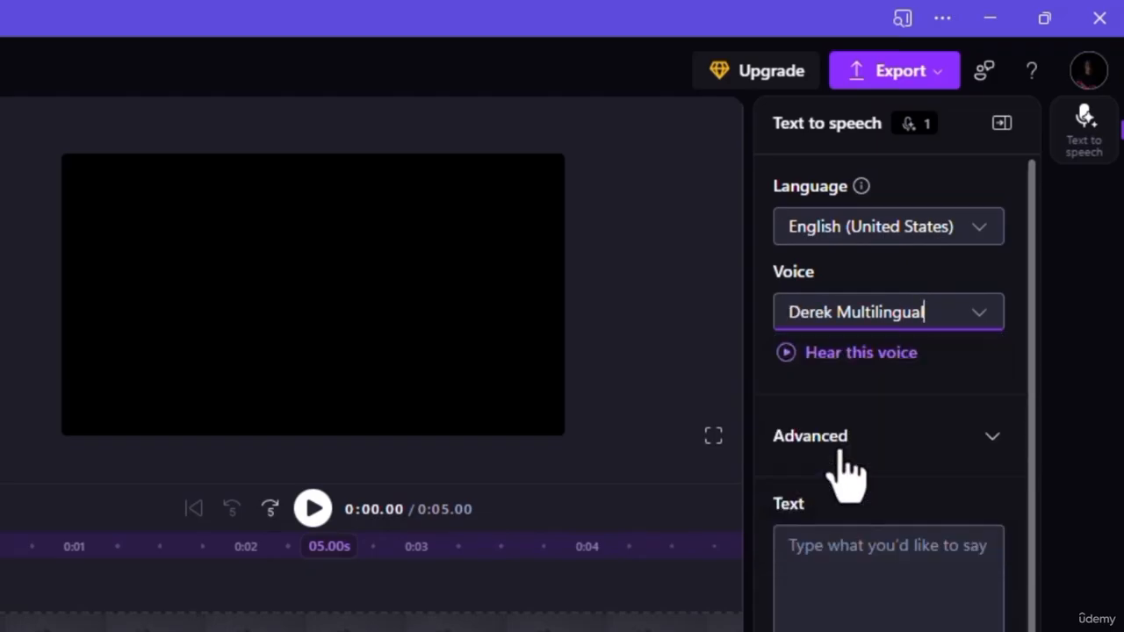
pyautogui.click(786, 356)
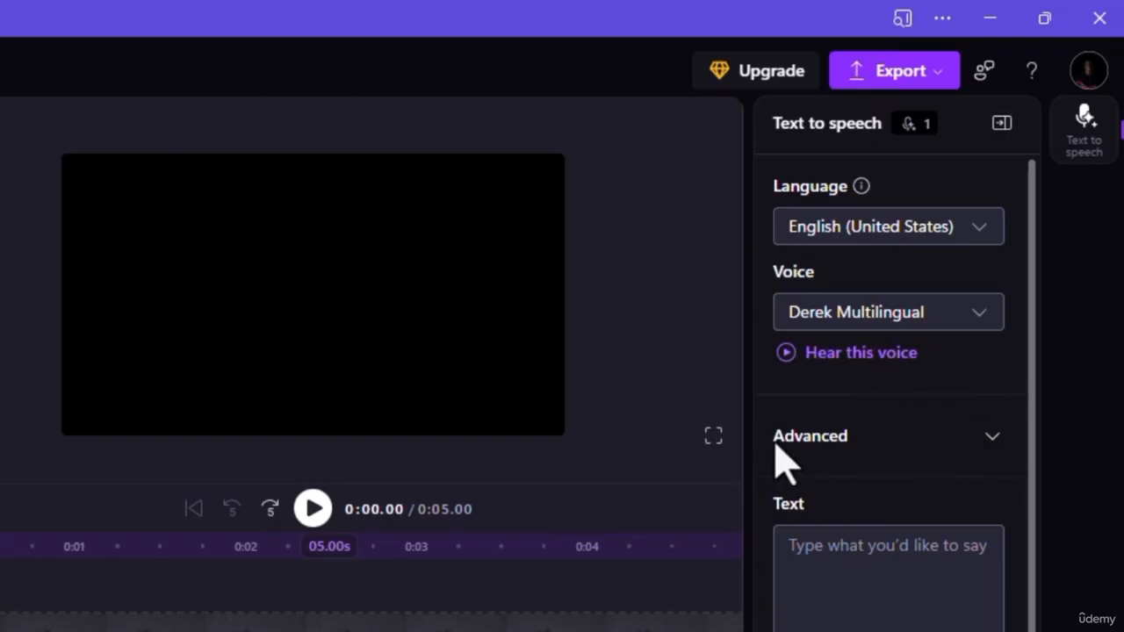
# - In the advanced voice settings, review the emotion options while keeping Neutral, and choose Low as the vocal pitch
pyautogui.click(992, 439)
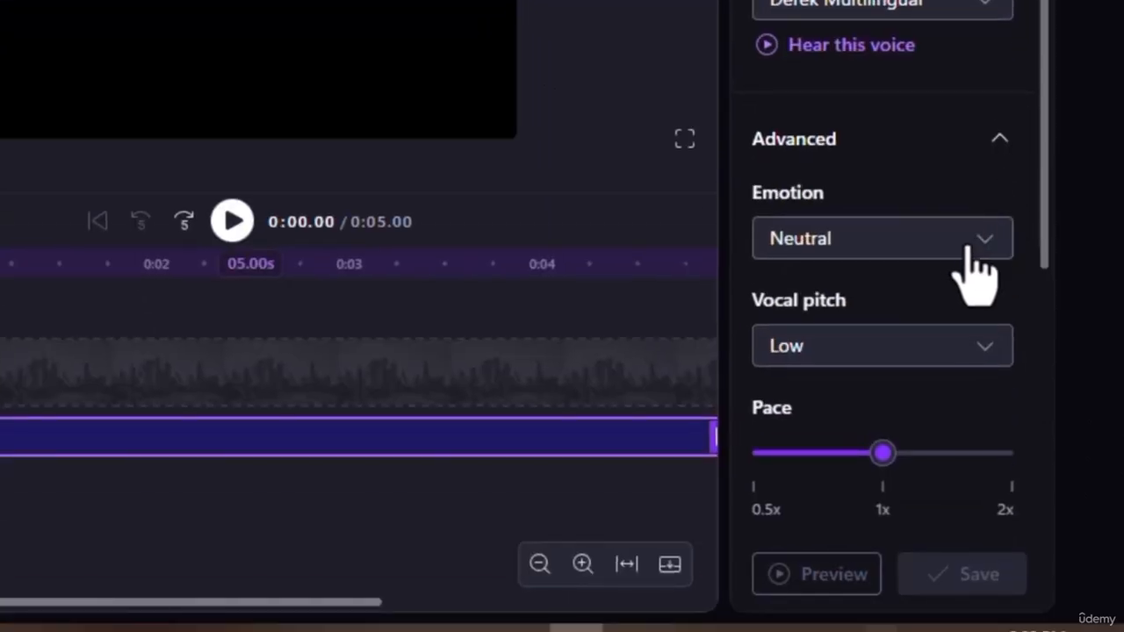
pyautogui.click(981, 249)
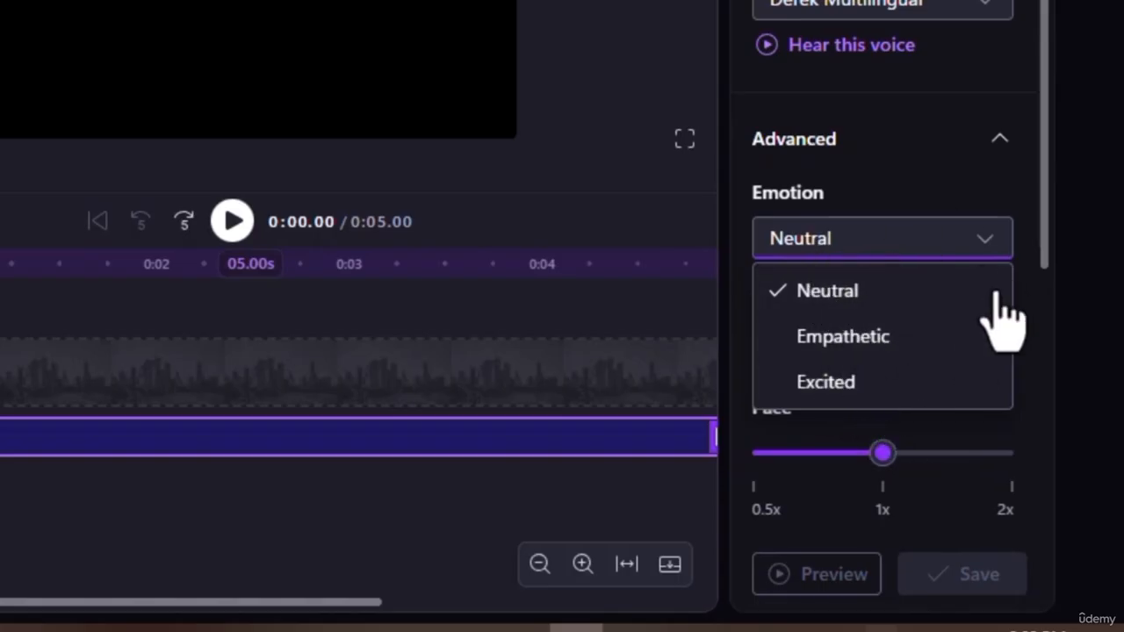
pyautogui.click(936, 191)
pyautogui.click(931, 165)
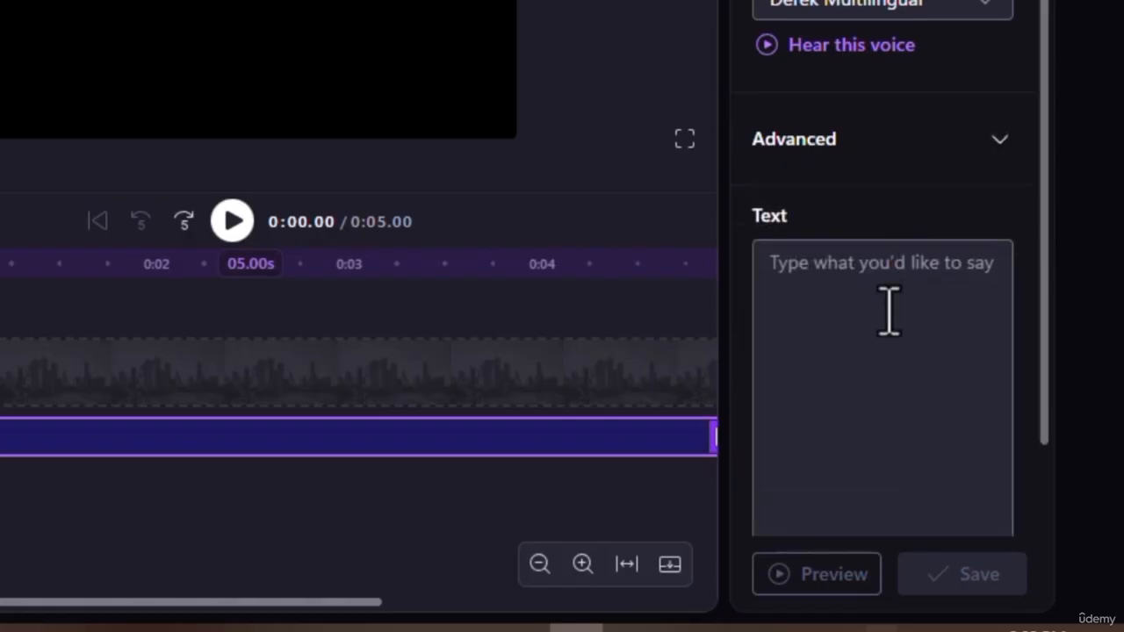
pyautogui.click(997, 140)
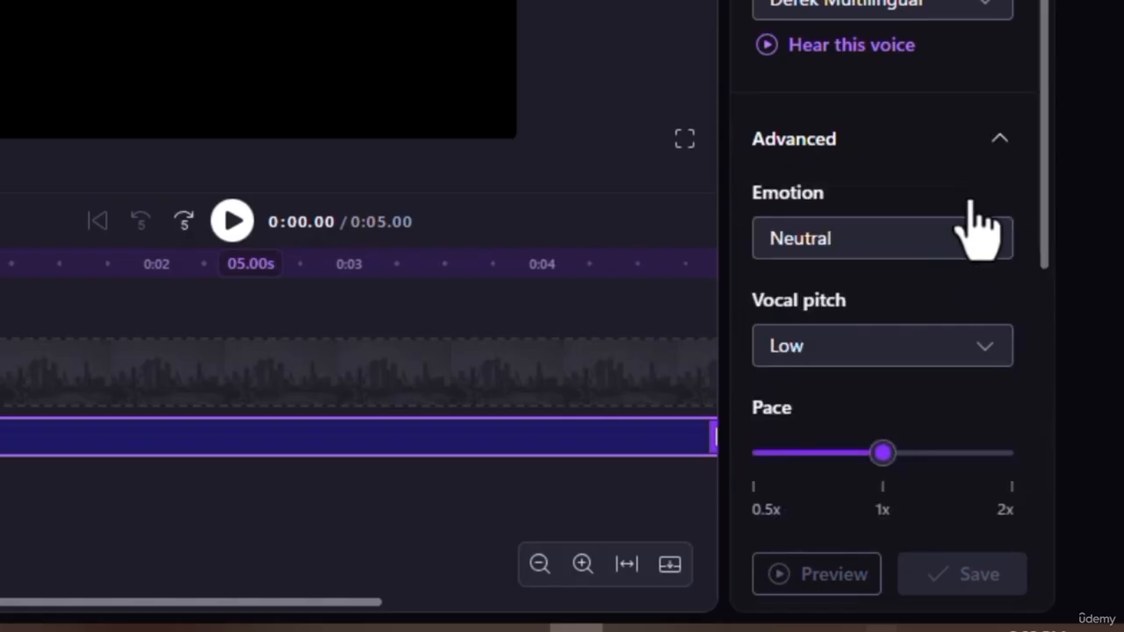
pyautogui.click(942, 356)
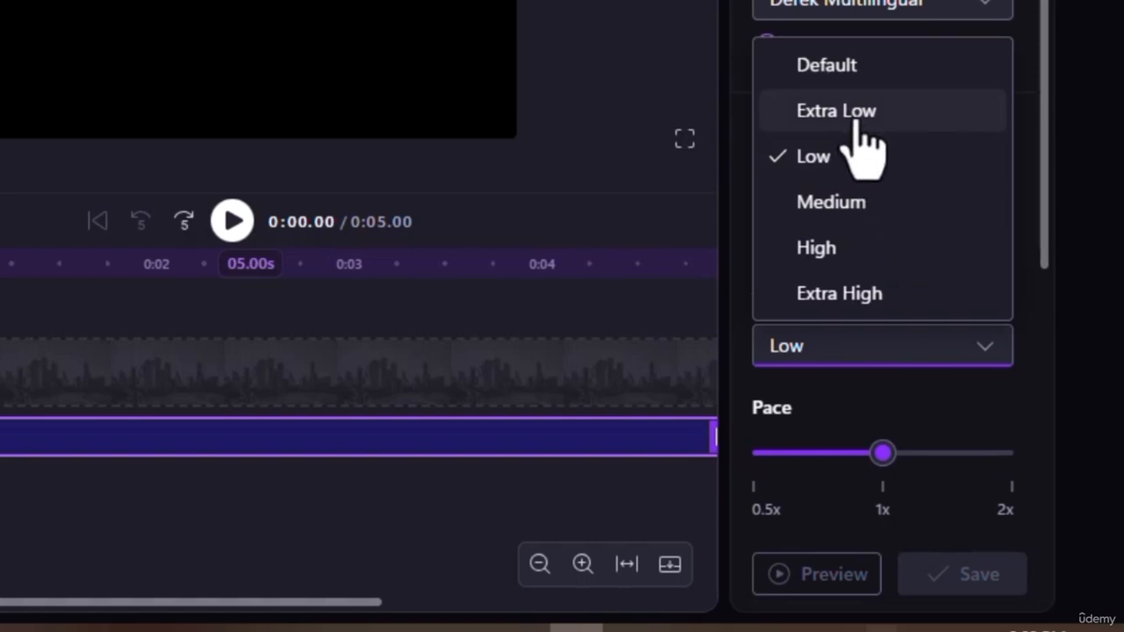
pyautogui.click(862, 179)
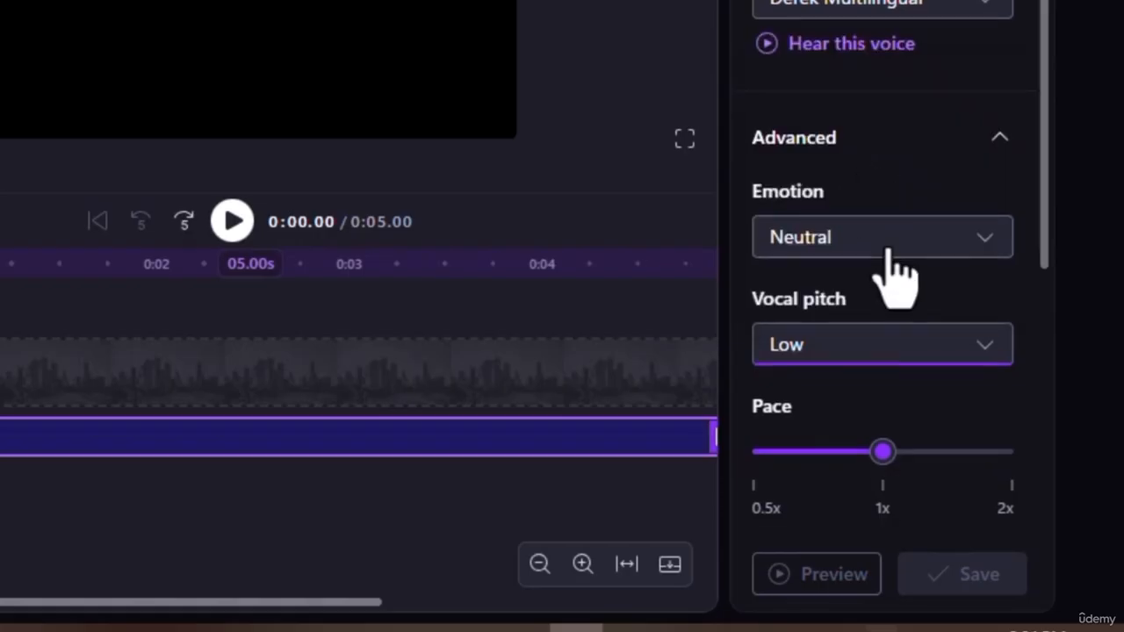
# - Try a faster and a slower speech pace, set the pace back to 1x, and collapse the advanced settings
pyautogui.scroll(-2, 892, 268)
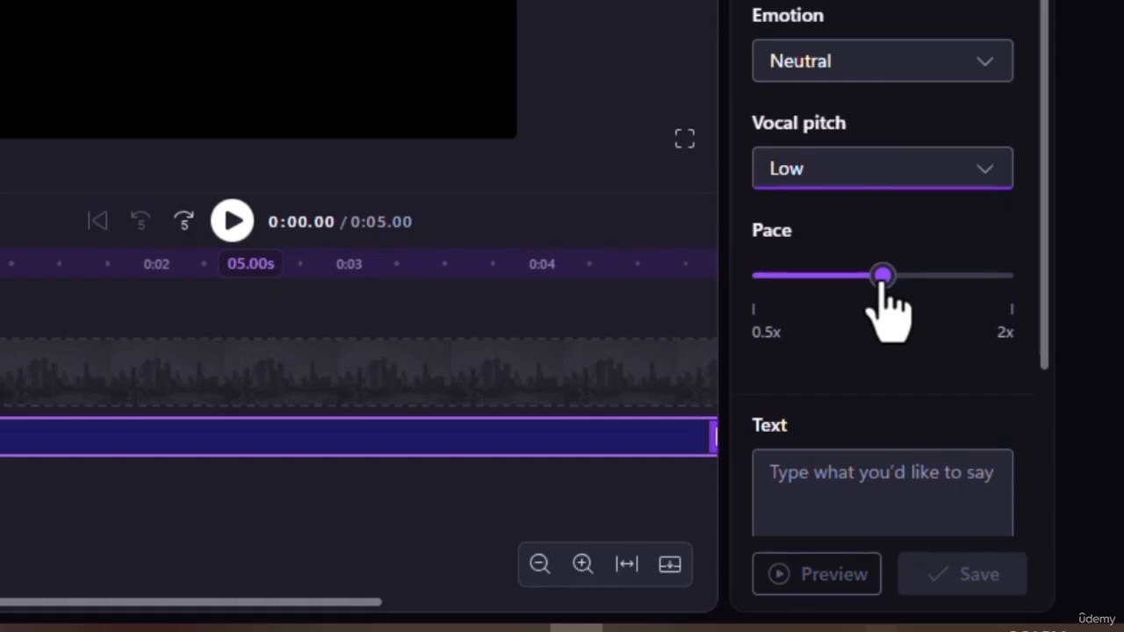
pyautogui.moveTo(882, 277); pyautogui.dragTo(983, 303)
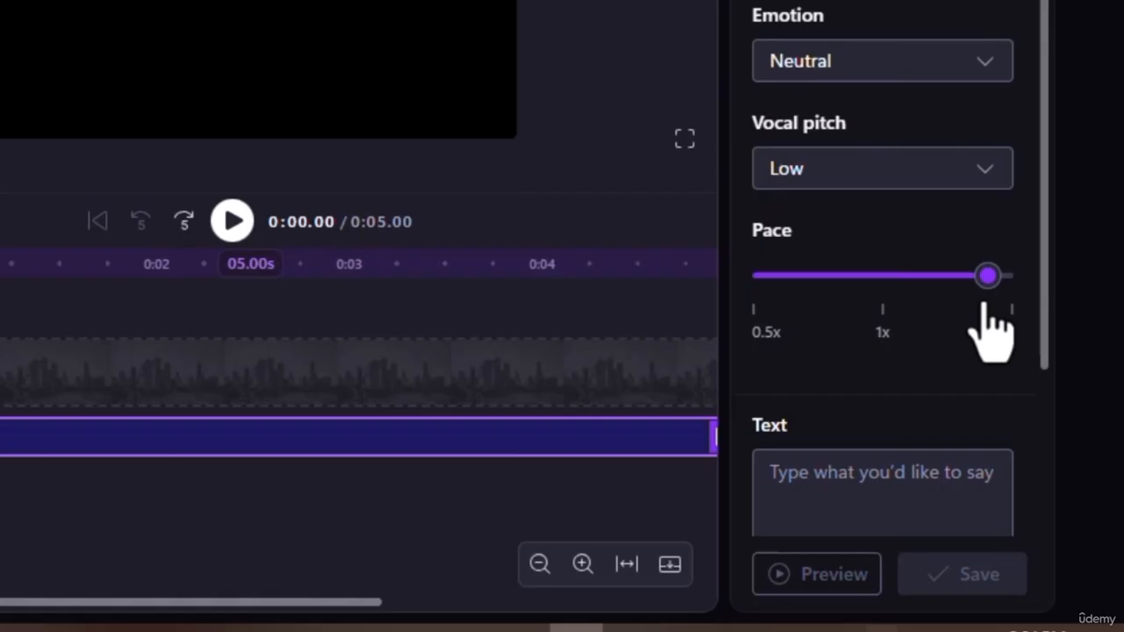
pyautogui.moveTo(978, 301); pyautogui.dragTo(858, 294)
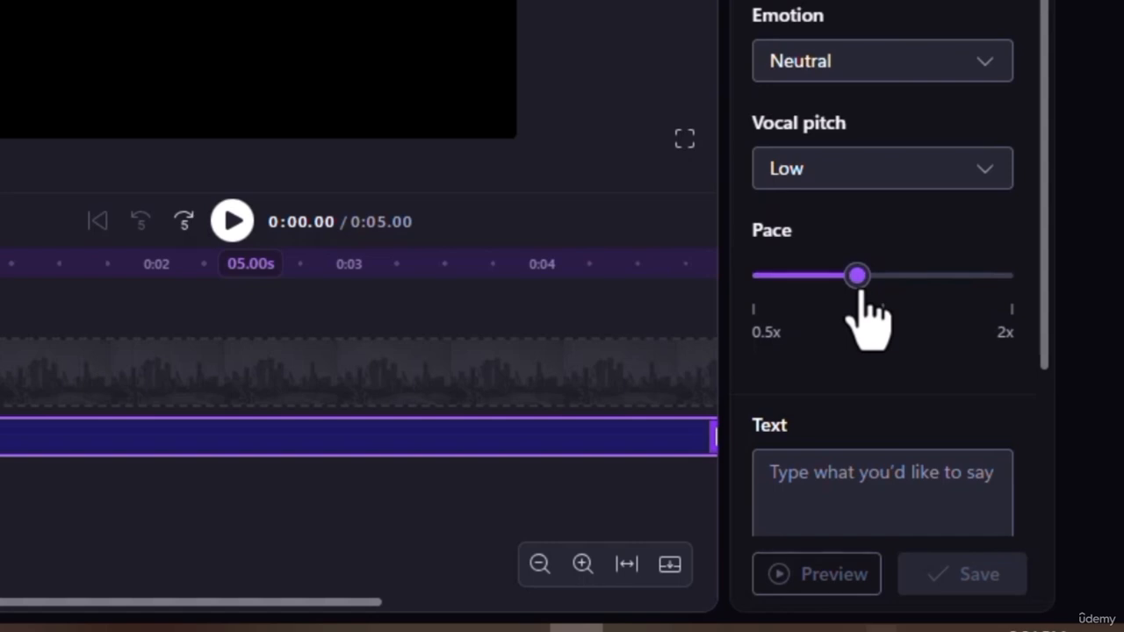
pyautogui.moveTo(860, 293); pyautogui.dragTo(882, 293)
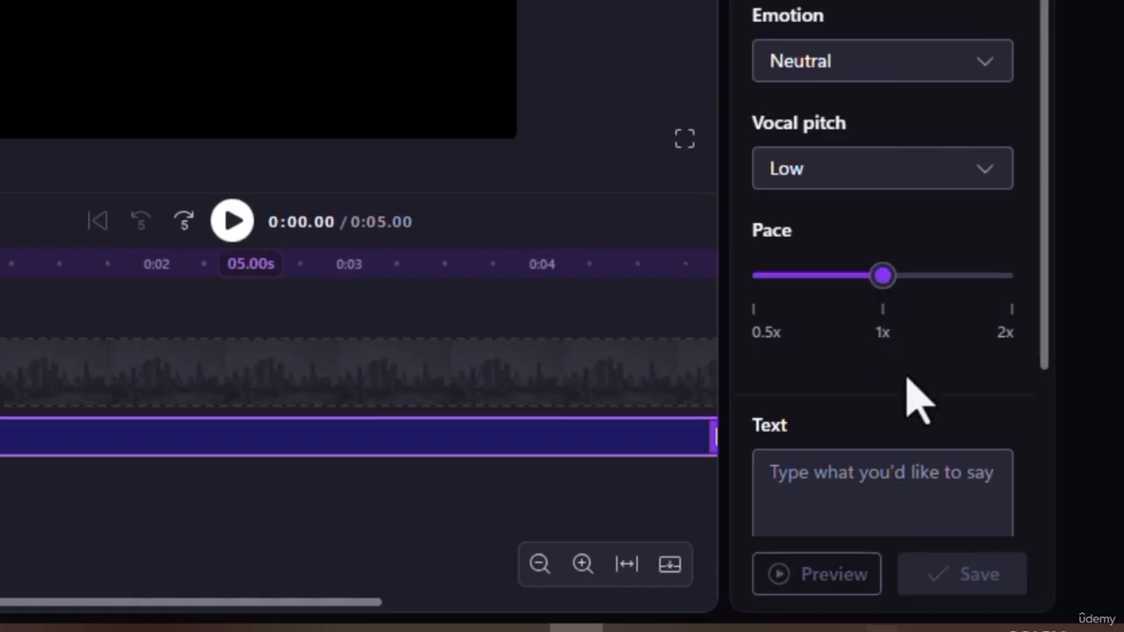
pyautogui.scroll(-5, 908, 389)
pyautogui.scroll(5, 907, 402)
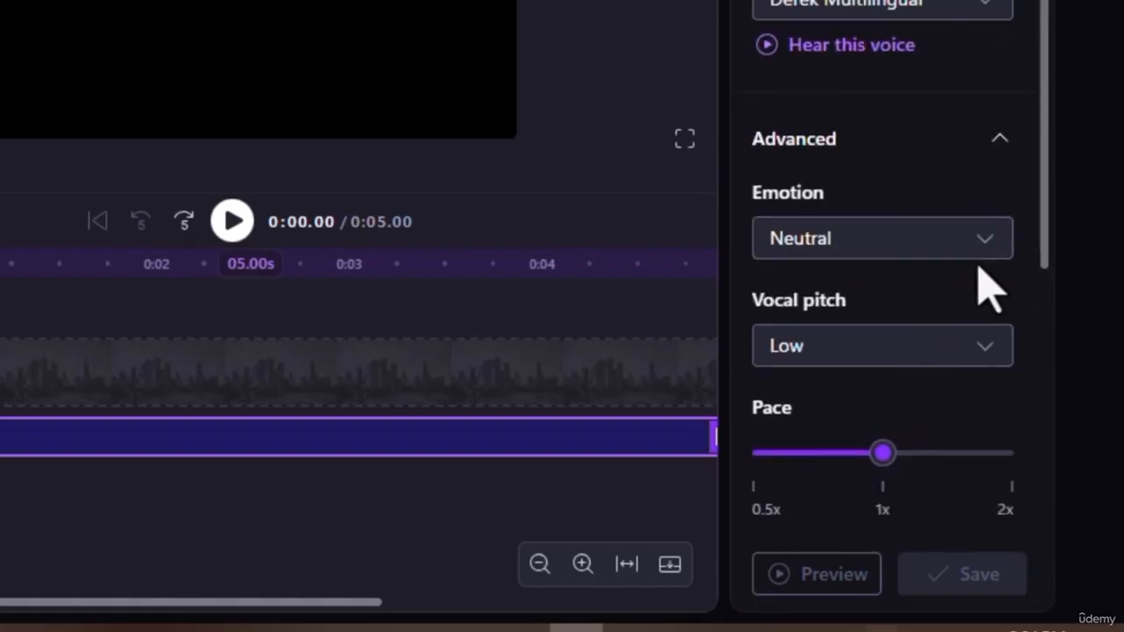
pyautogui.click(999, 141)
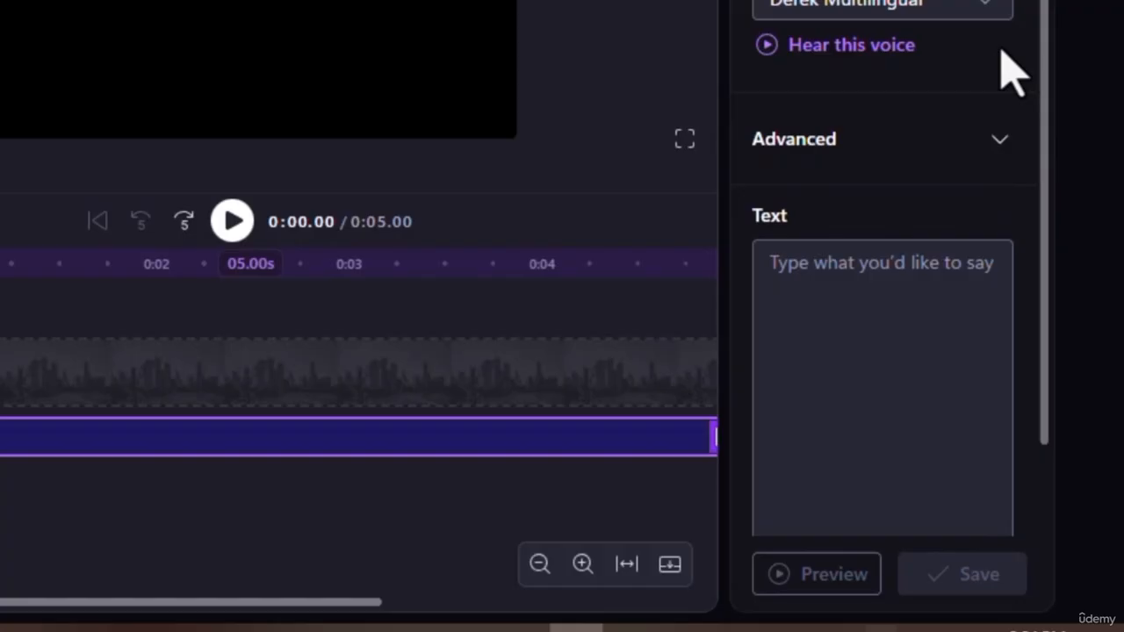
# - Bring the browser window in front of the video editor and close the Clipchamp home page
pyautogui.scroll(-3, 973, 238)
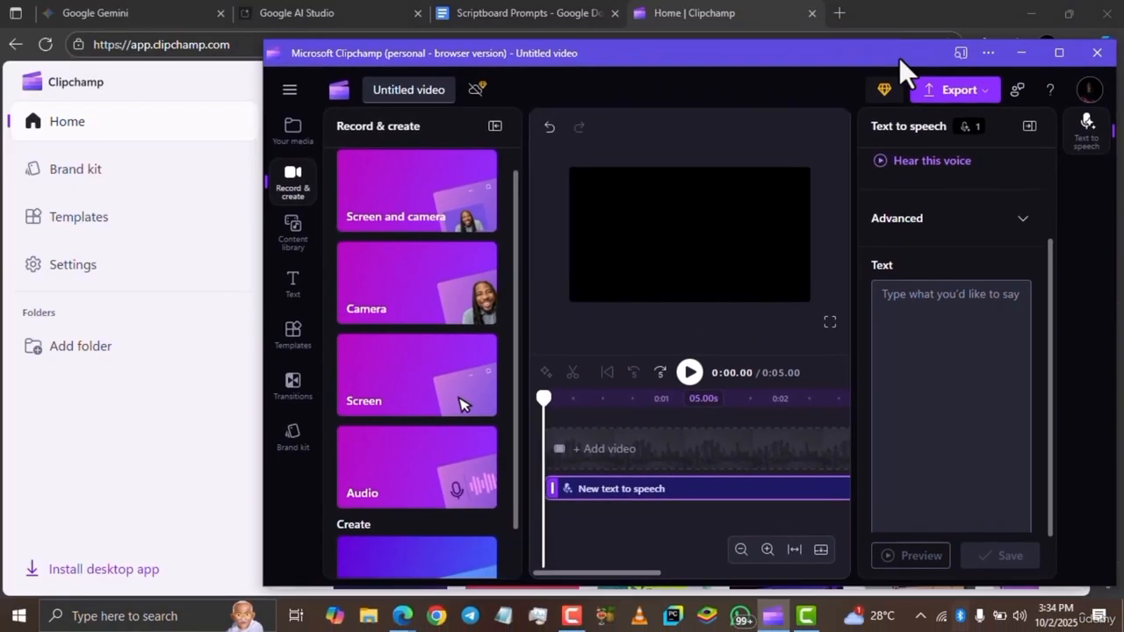
pyautogui.moveTo(899, 57); pyautogui.dragTo(907, 59)
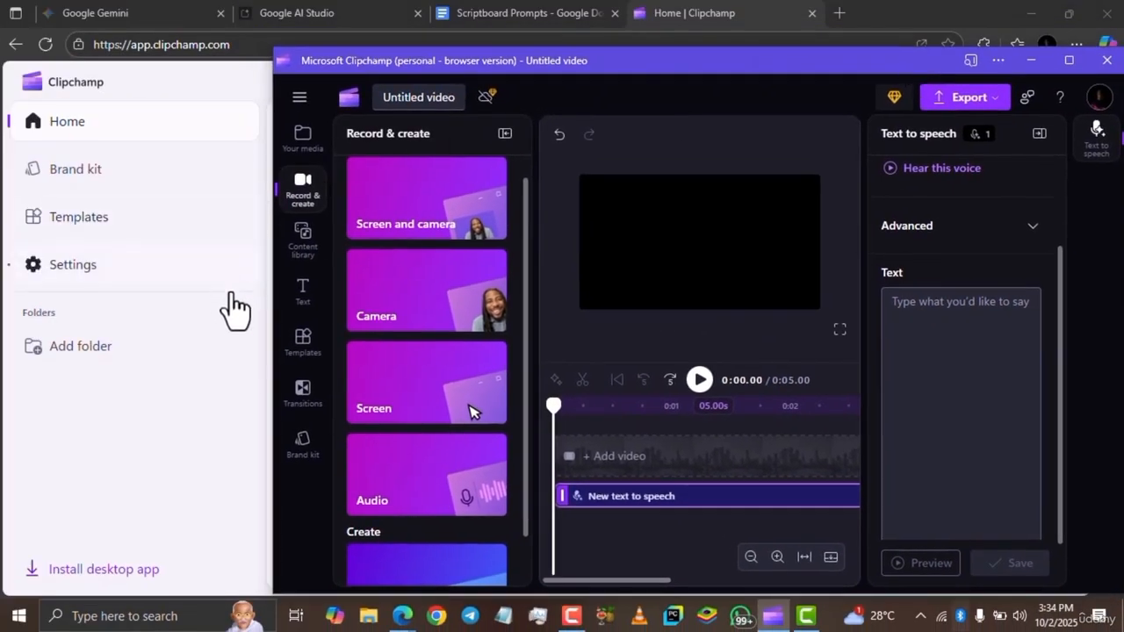
pyautogui.click(114, 484)
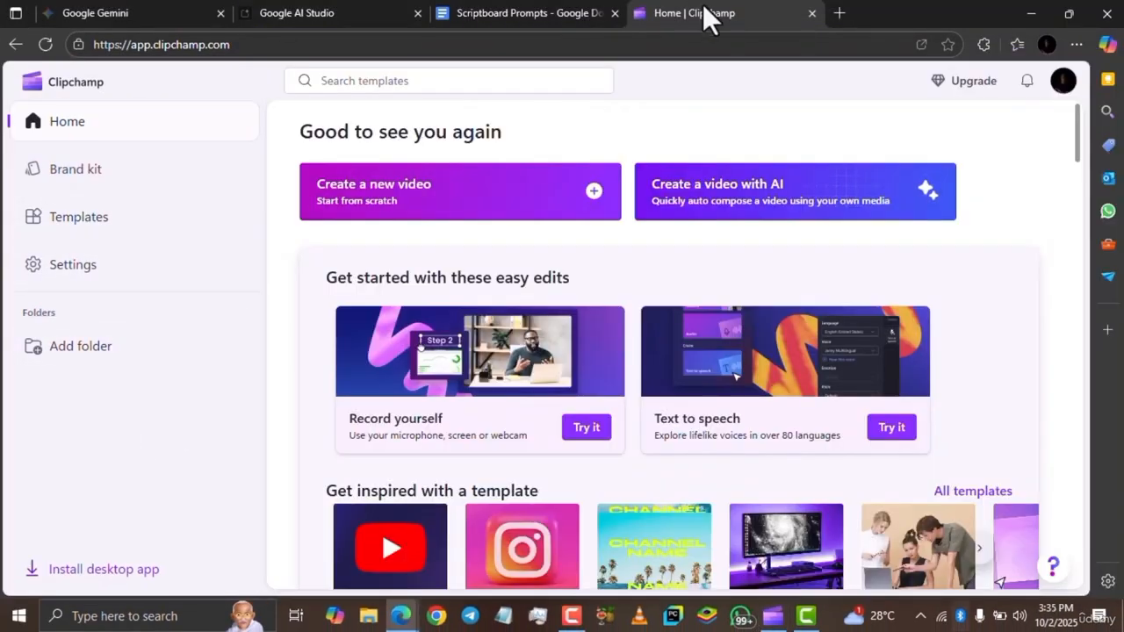
pyautogui.click(808, 14)
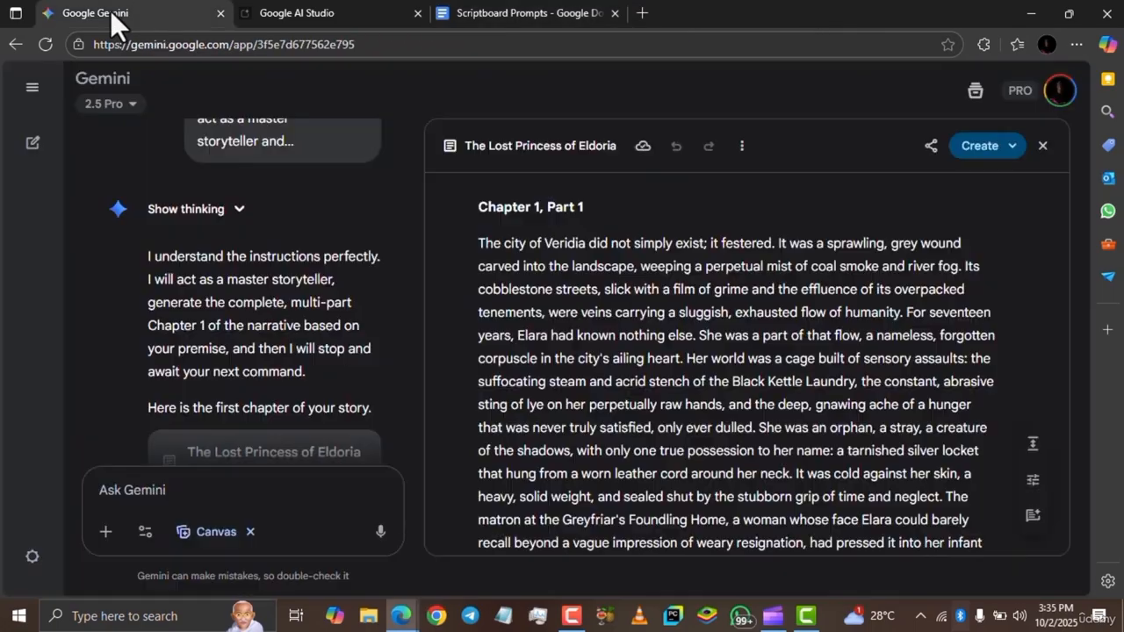
# - In Gemini, select and copy the full Chapter 1, Part 1 text of The Lost Princess of Eldoria
pyautogui.click(110, 13)
pyautogui.moveTo(480, 243); pyautogui.dragTo(977, 235)
pyautogui.scroll(-5, 624, 318)
pyautogui.scroll(-3, 624, 314)
pyautogui.scroll(-6, 624, 316)
pyautogui.scroll(-11, 624, 318)
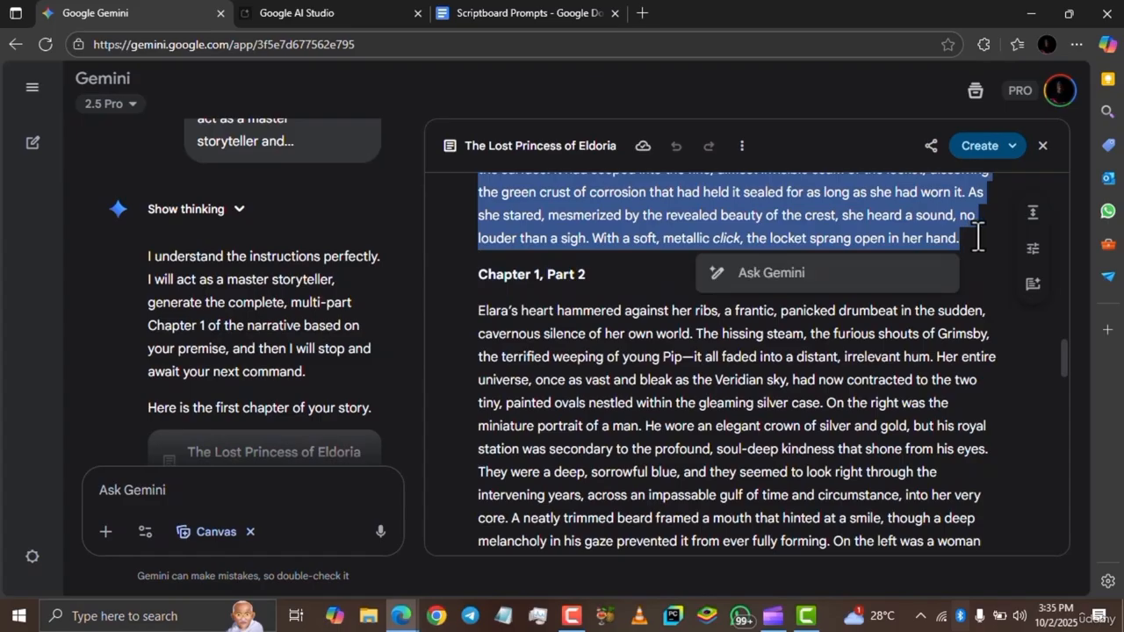
# - Switch to the Clipchamp editor, paste the Chapter 1, Part 1 story as the speech text, and save it to generate the voiceover
pyautogui.click(773, 618)
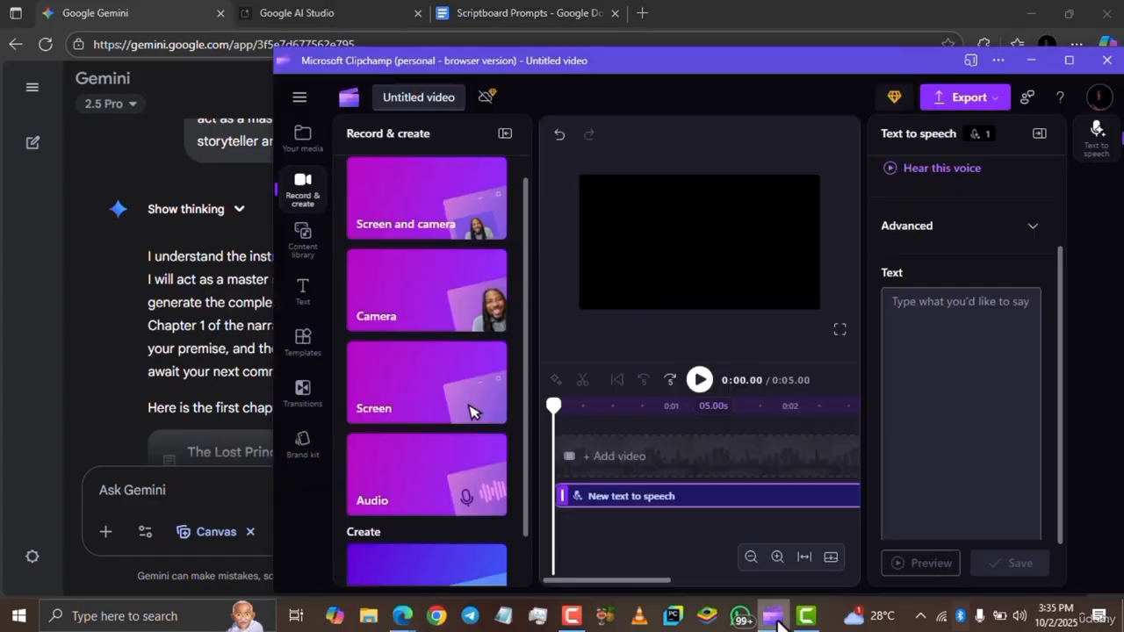
pyautogui.click(904, 309)
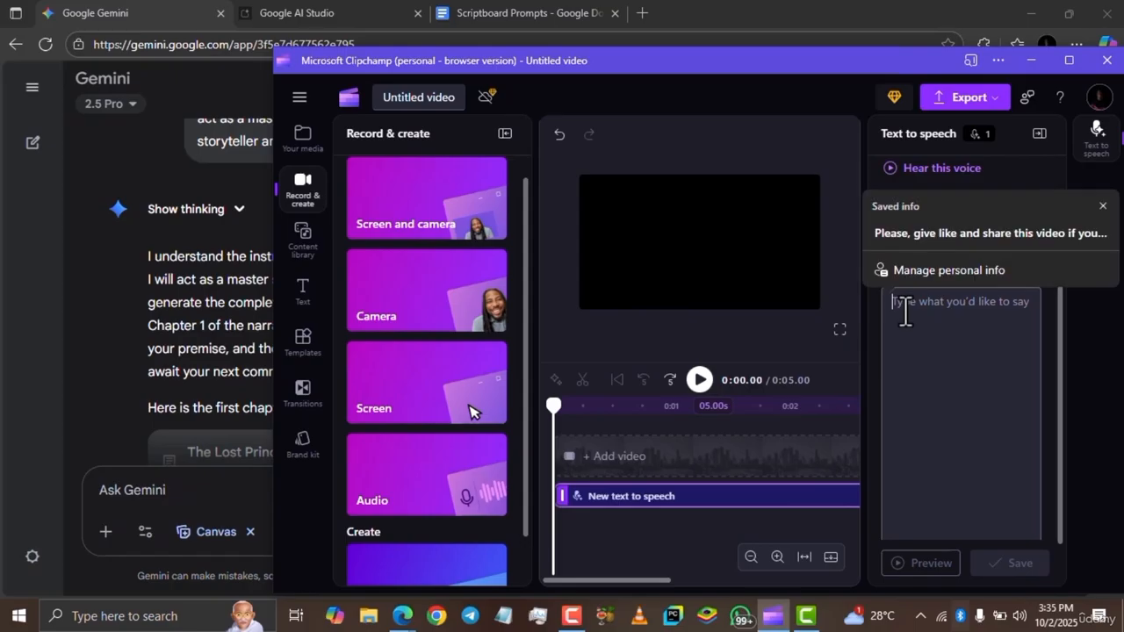
pyautogui.hotkey('ctrl', 'v')
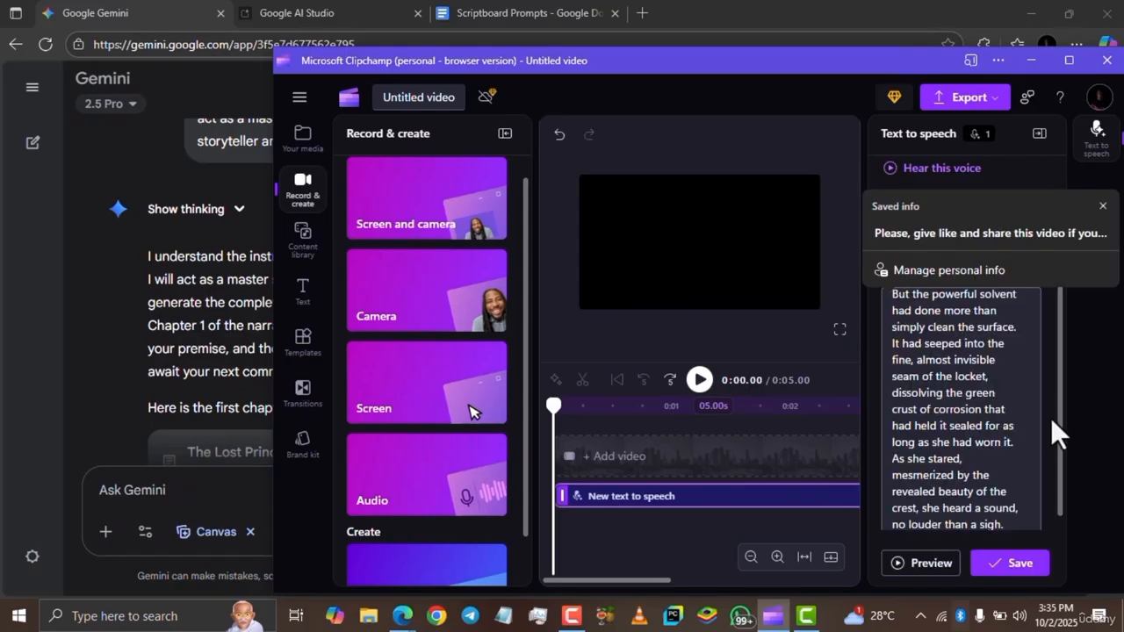
pyautogui.moveTo(1056, 422); pyautogui.dragTo(1057, 520)
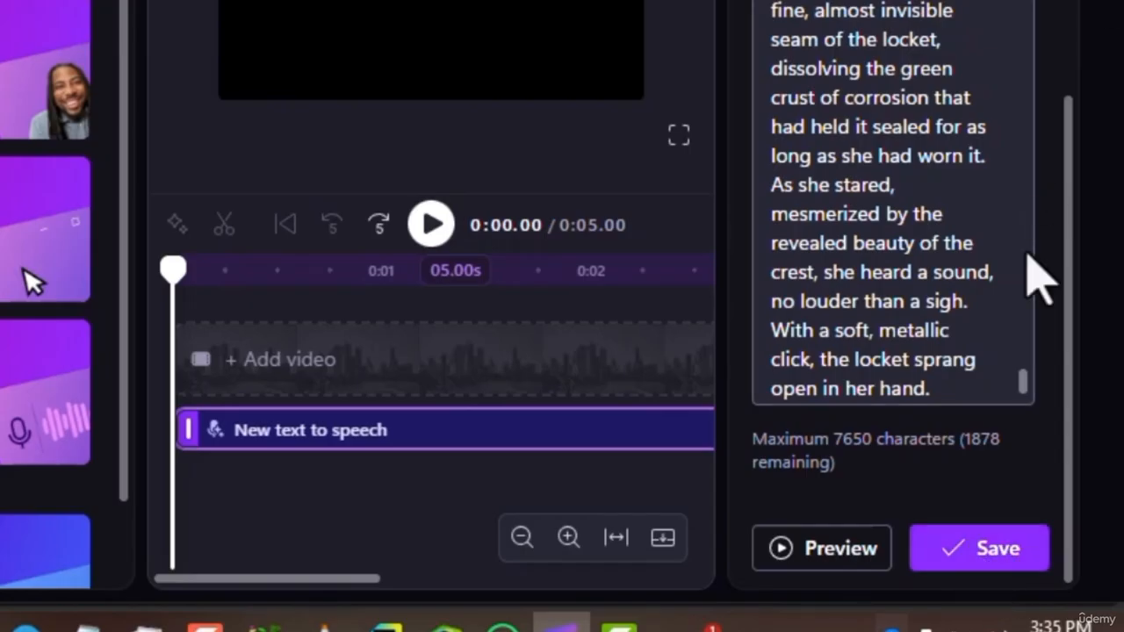
pyautogui.click(970, 562)
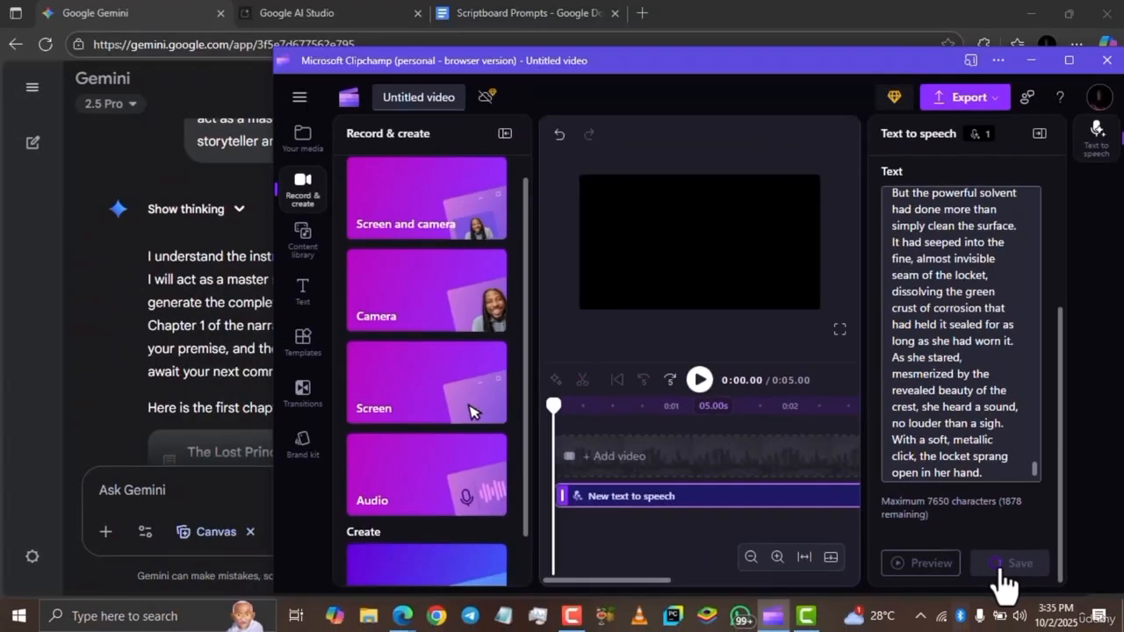
# - Maximize the editor window and export the project as Audio-only
pyautogui.click(1071, 66)
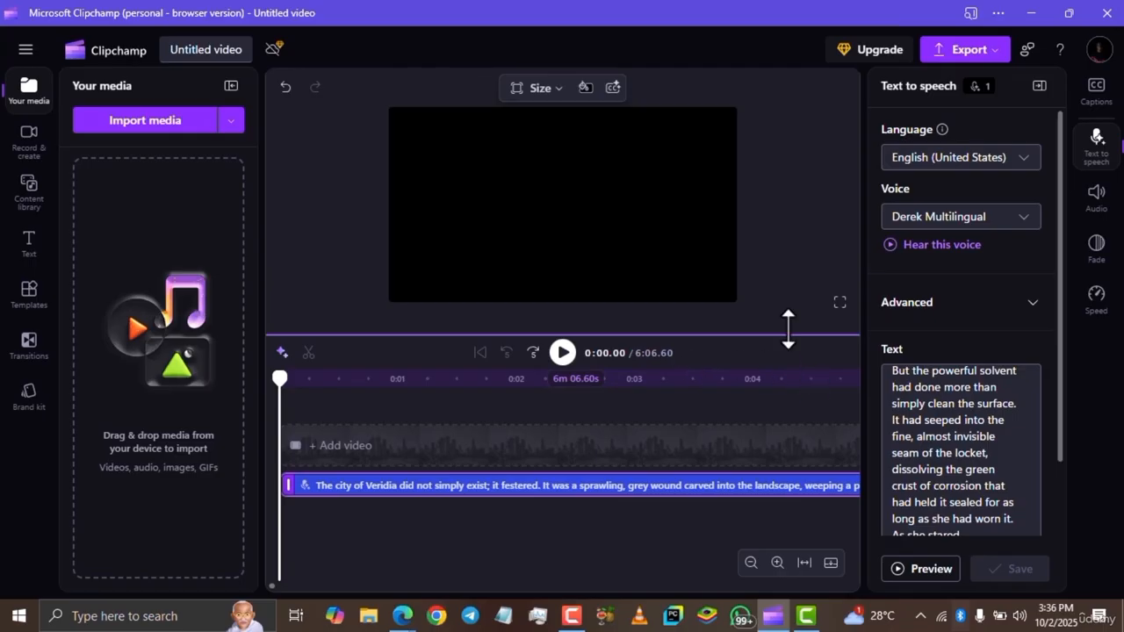
pyautogui.click(948, 63)
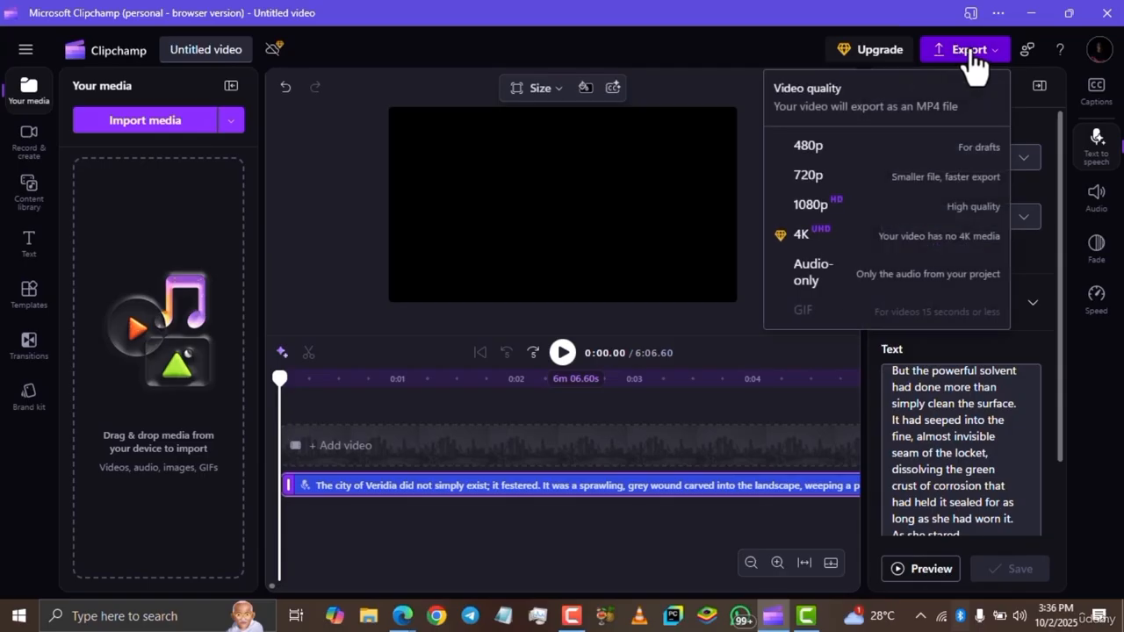
pyautogui.click(819, 290)
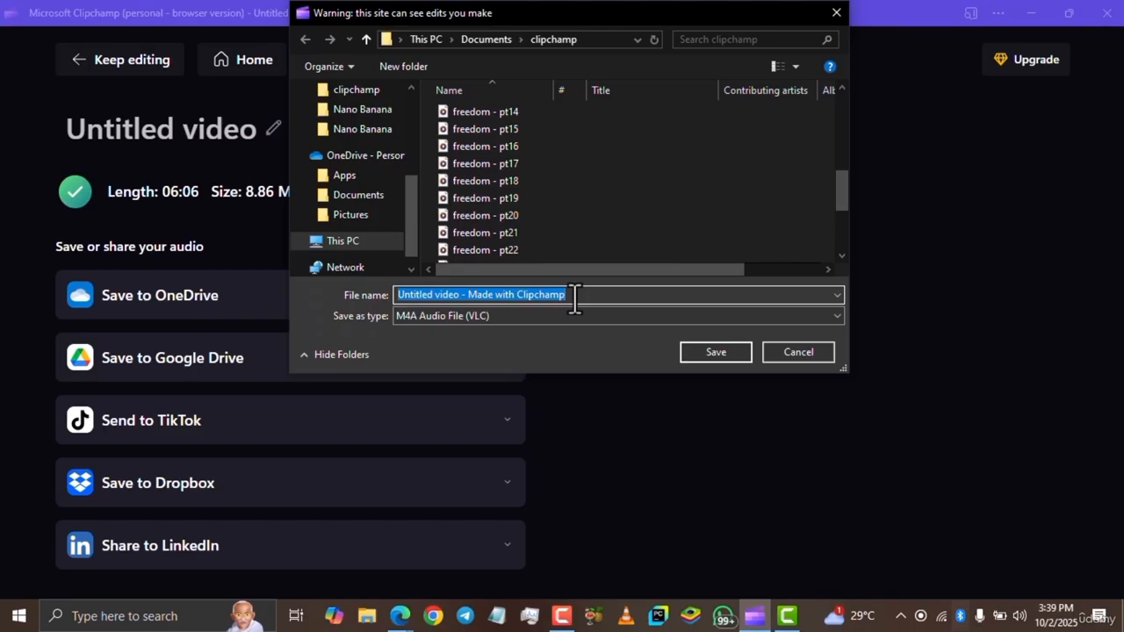
# - Save the exported M4A audio as Elara-pt1 in the clipchamp folder under Documents
pyautogui.press('BackSpace')
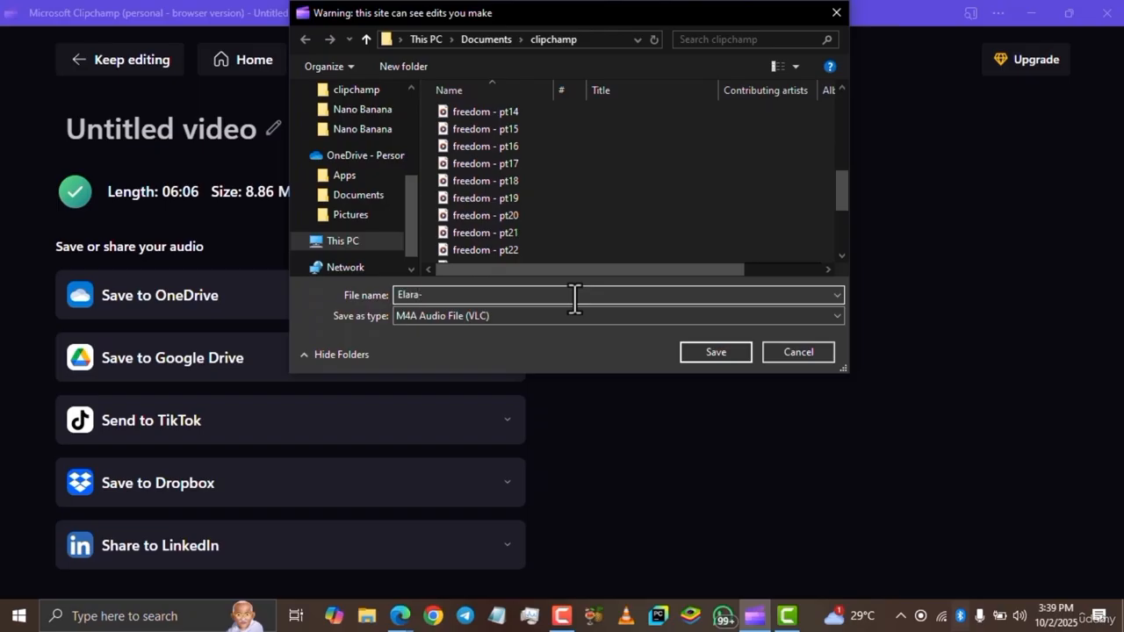
pyautogui.write('1')
pyautogui.press('BackSpace')
pyautogui.write('pt1')
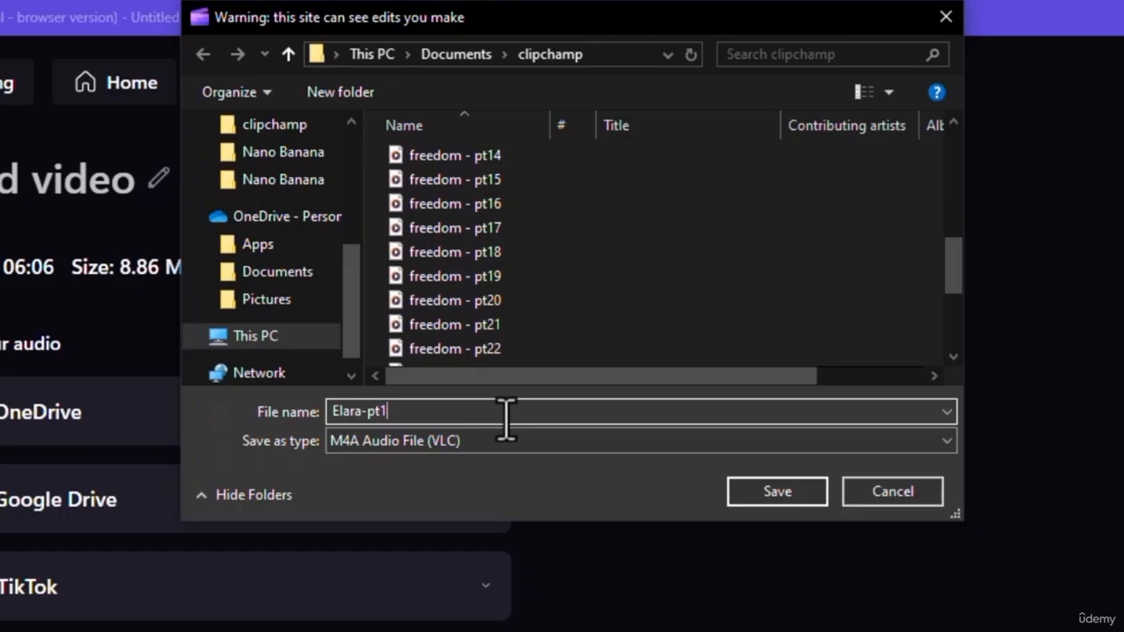
pyautogui.press('BackSpace')
pyautogui.write('1')
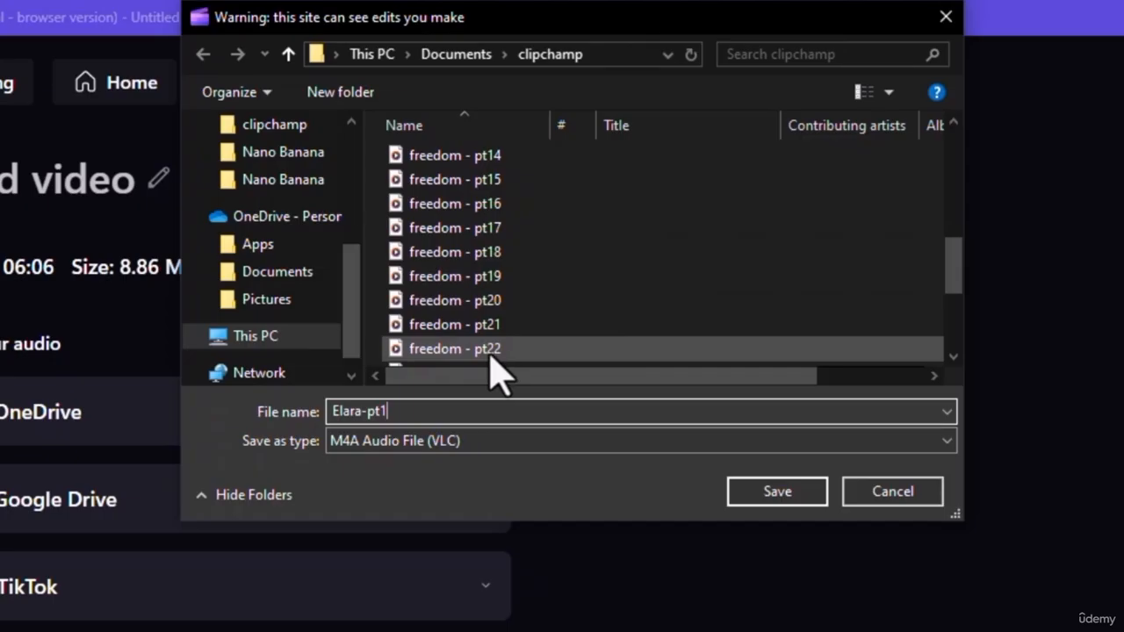
pyautogui.click(783, 496)
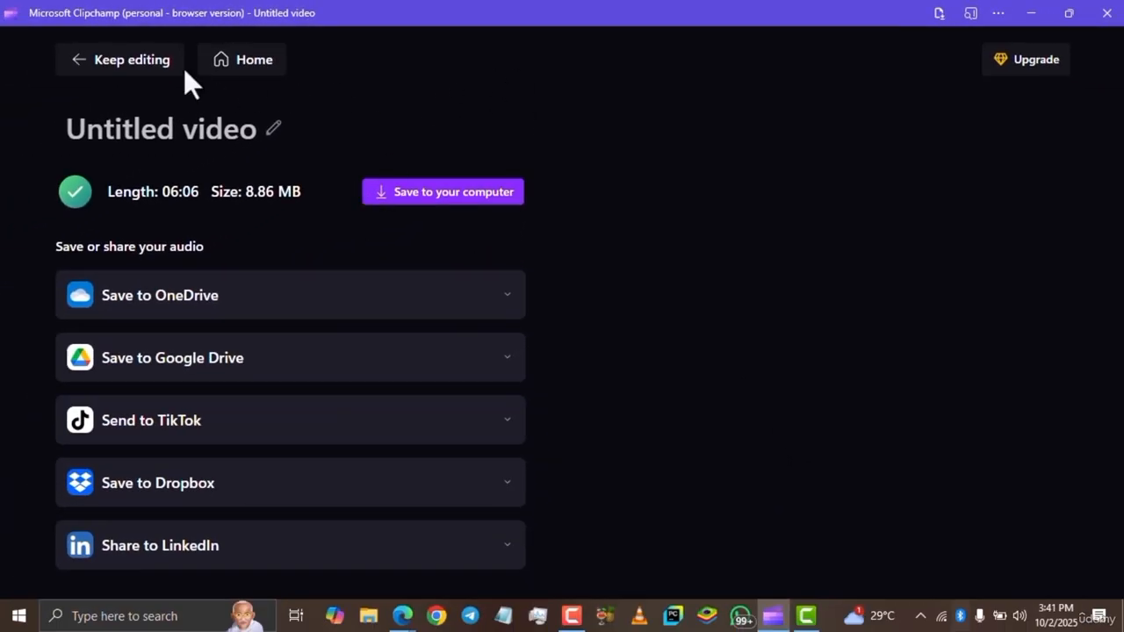
# - Return to editing the project and add a new text-to-speech clip, ready for its speech text to be entered
pyautogui.click(118, 76)
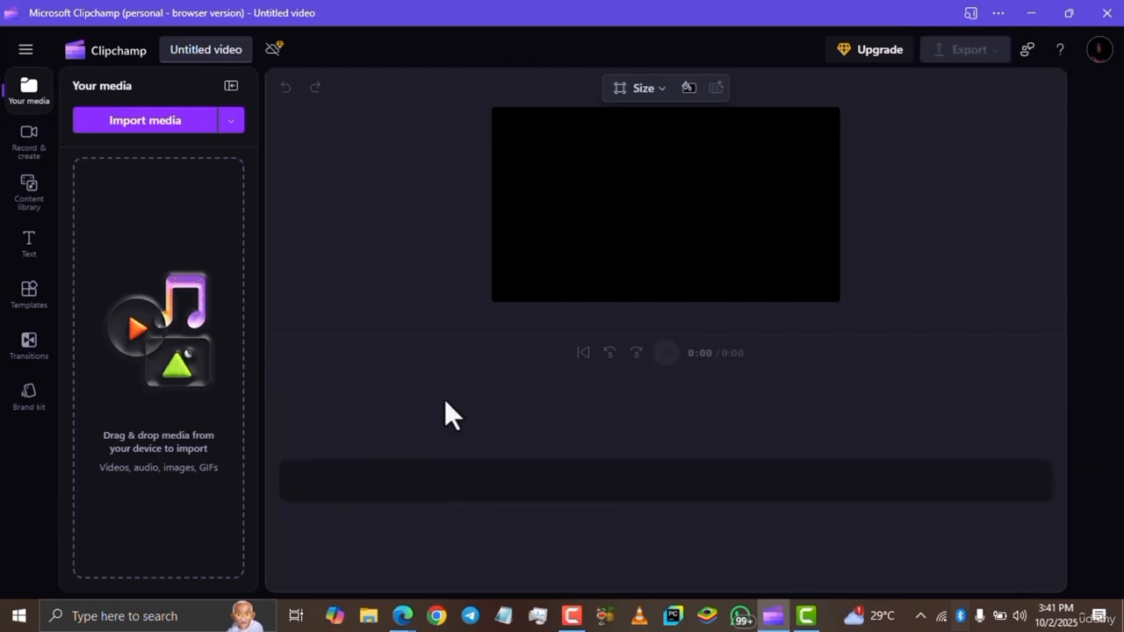
pyautogui.click(31, 142)
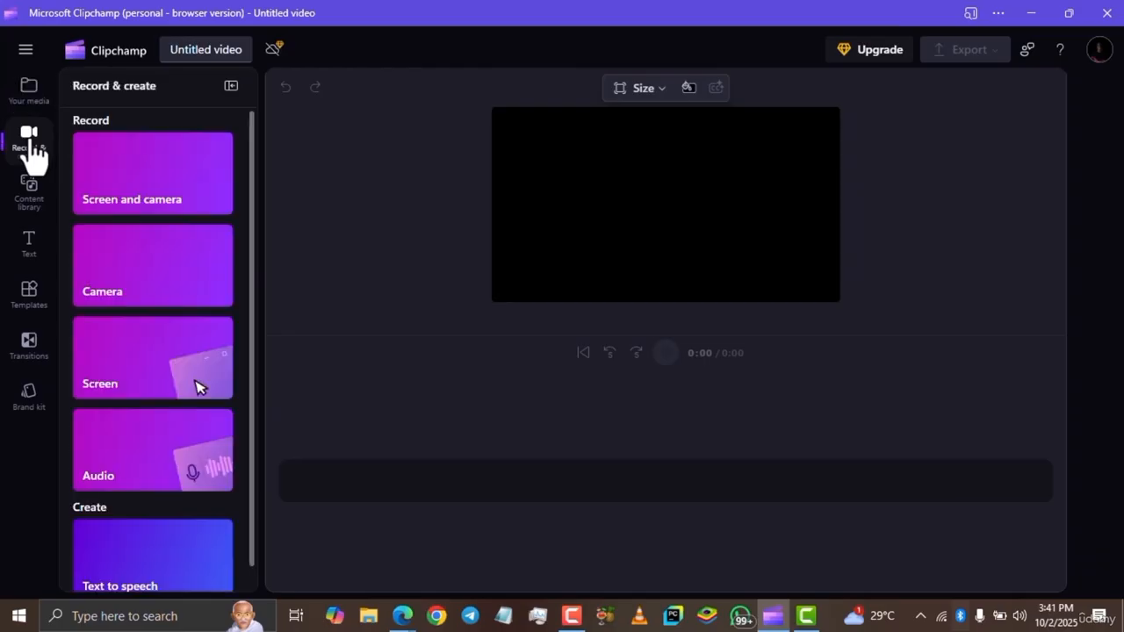
pyautogui.scroll(-1, 158, 460)
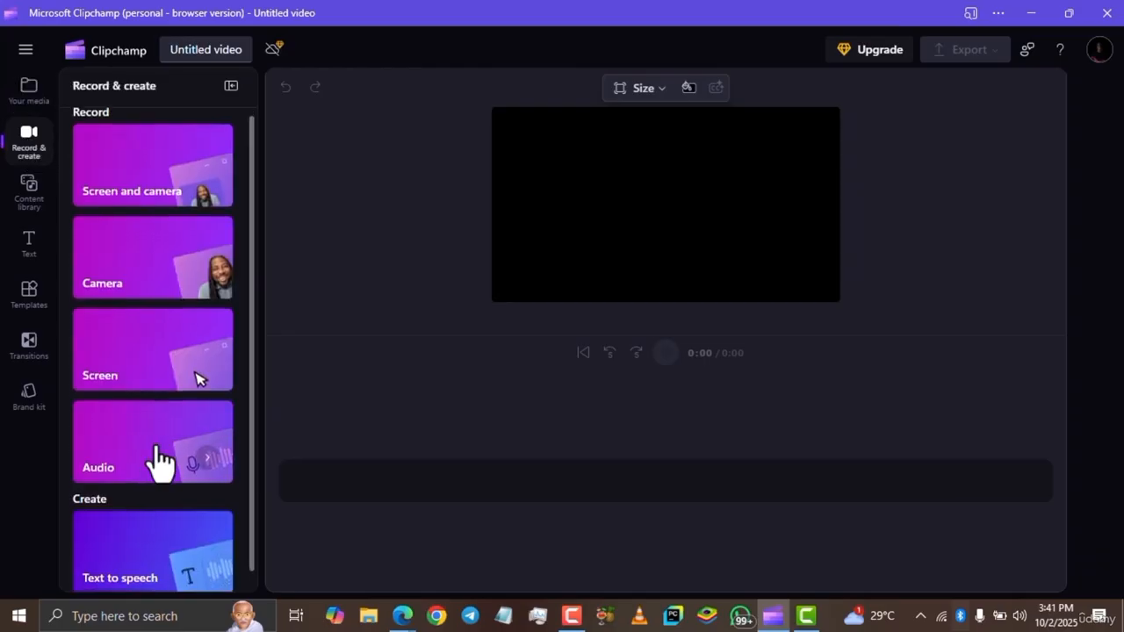
pyautogui.click(161, 565)
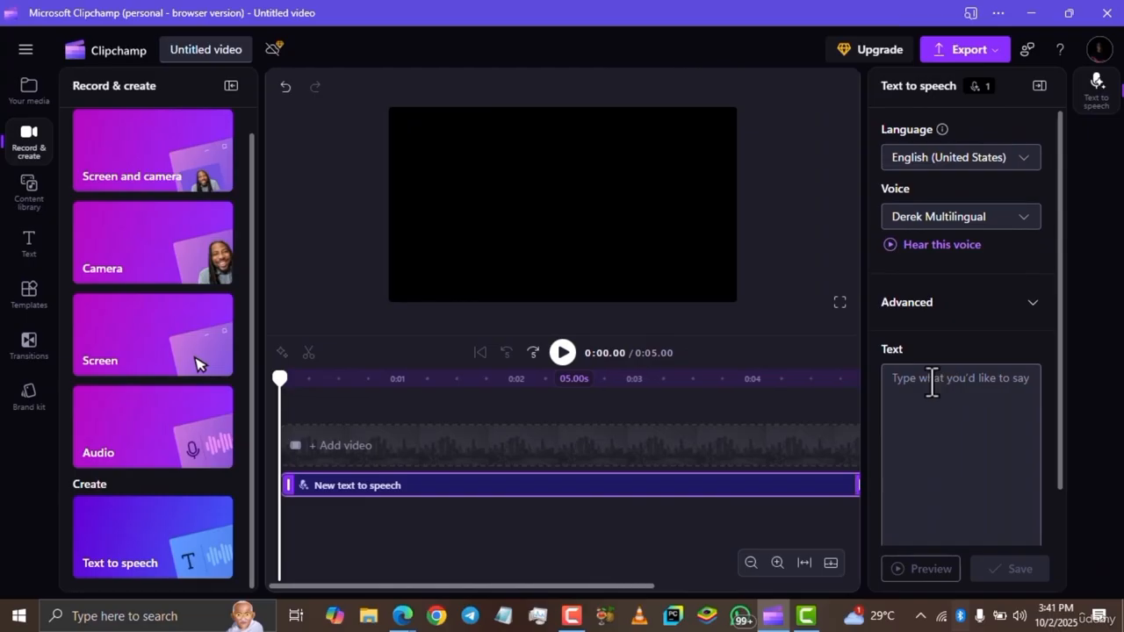
pyautogui.click(933, 381)
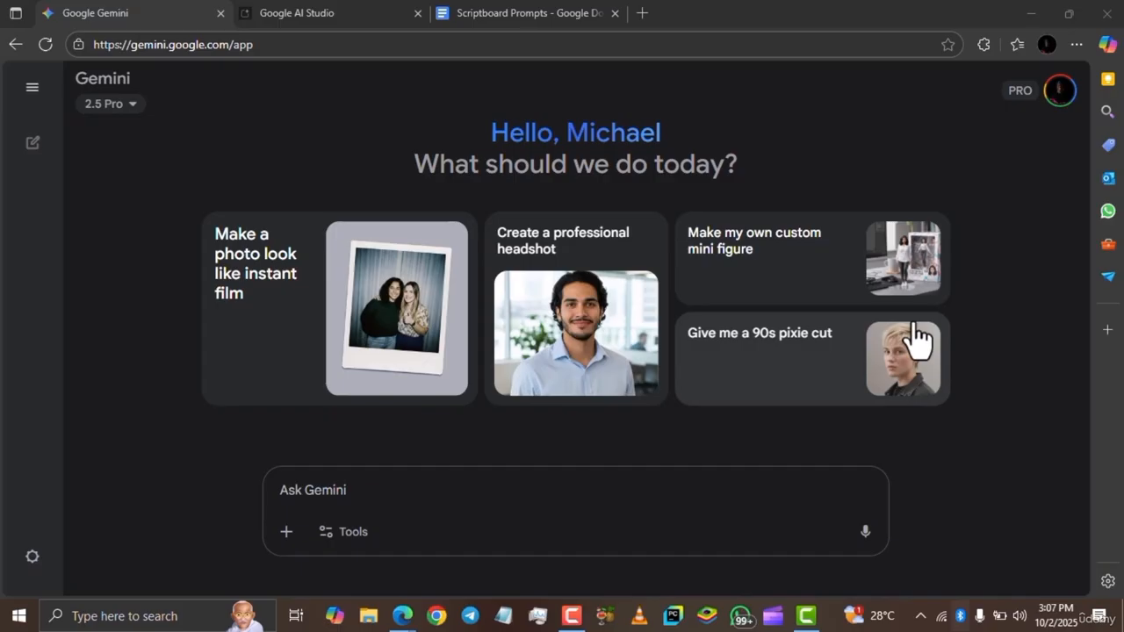
# - Switch to the Scriptboard Prompts document and remove the Poor Orphan premise paragraph and blank line from the end of the Script Gen Prompt
pyautogui.click(700, 535)
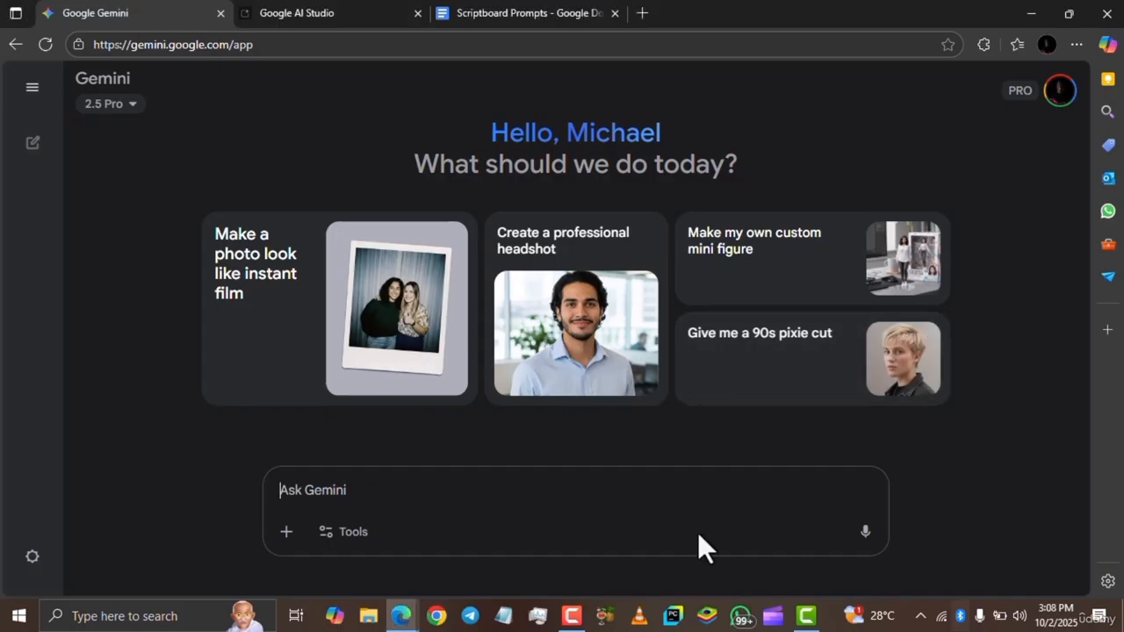
pyautogui.click(561, 16)
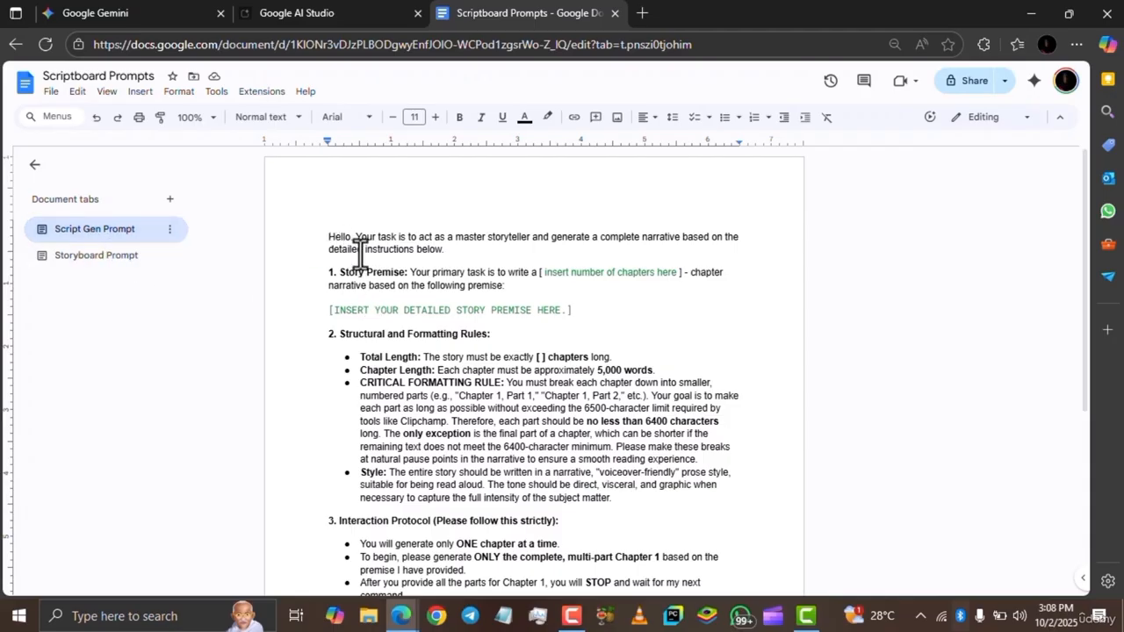
pyautogui.scroll(-3, 447, 299)
pyautogui.scroll(-3, 448, 299)
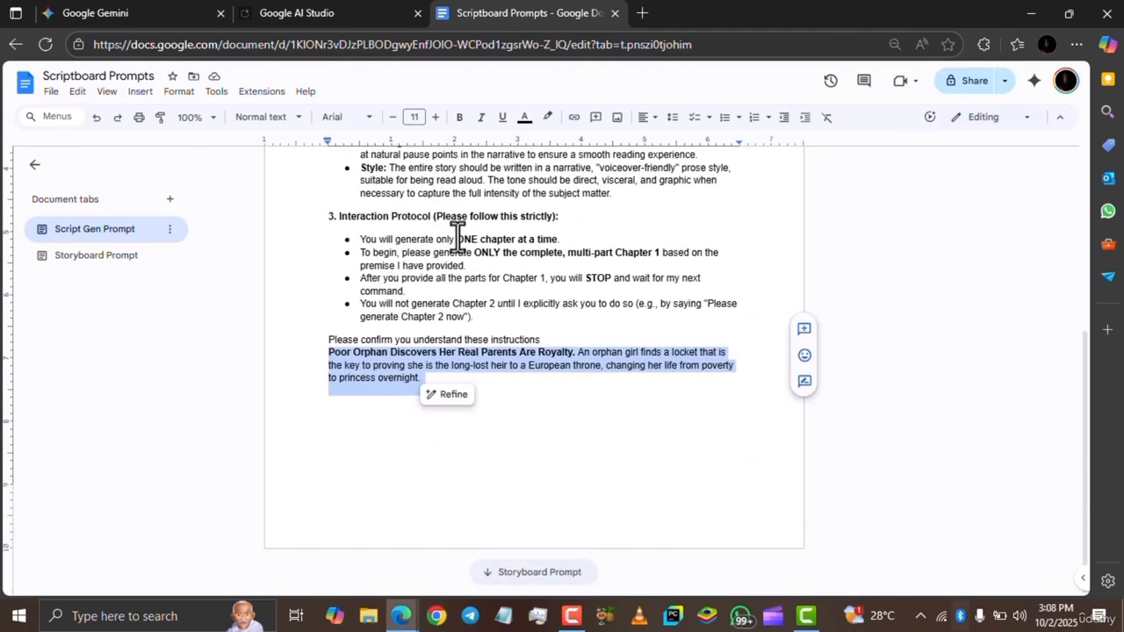
pyautogui.press('BackSpace')
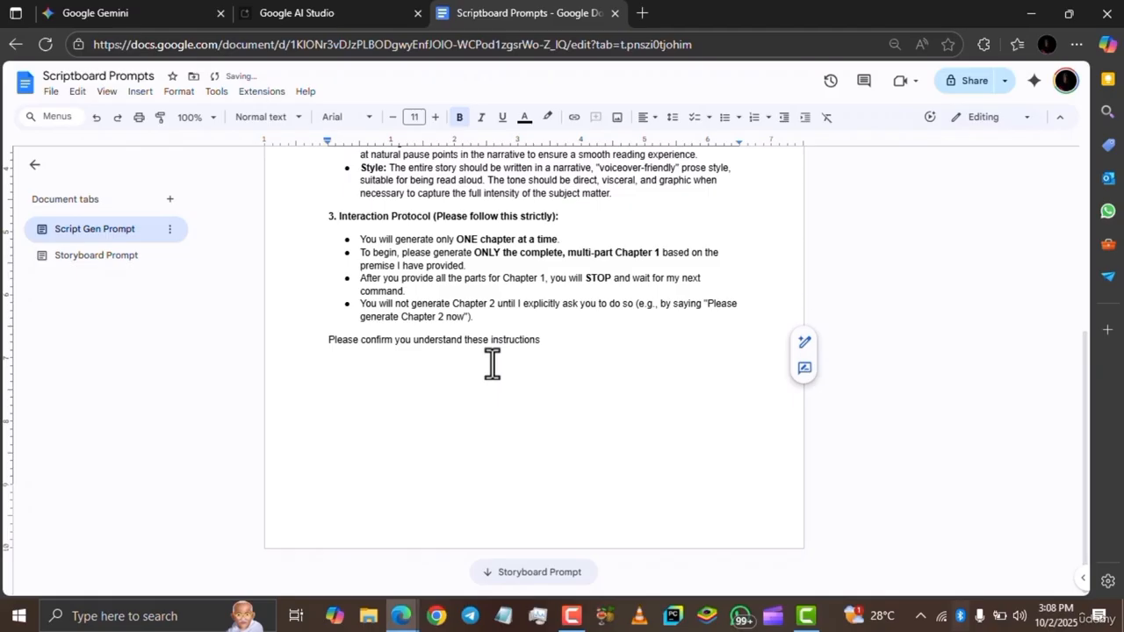
pyautogui.press('BackSpace')
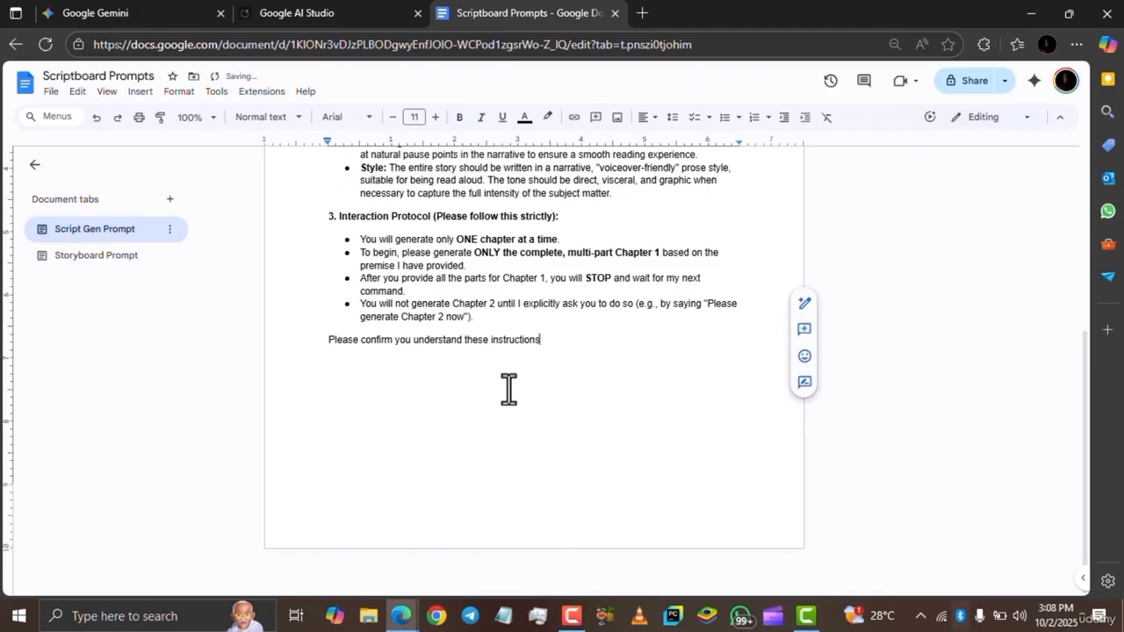
# - Color the empty square brackets in the Total Length rule with the custom green
pyautogui.scroll(6, 397, 307)
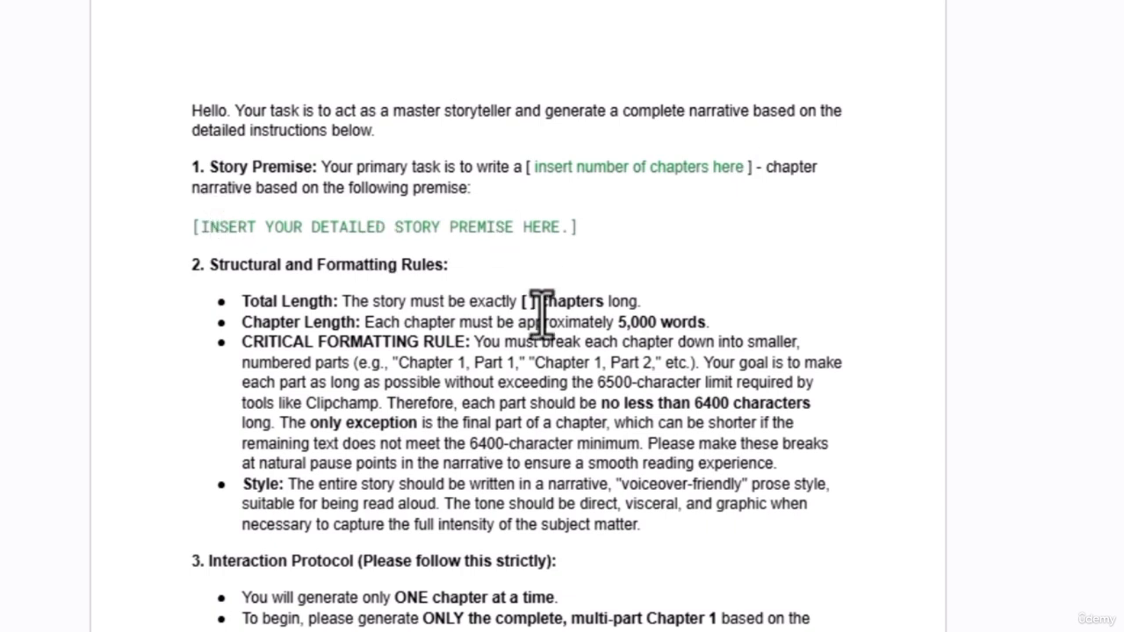
pyautogui.scroll(-3, 539, 313)
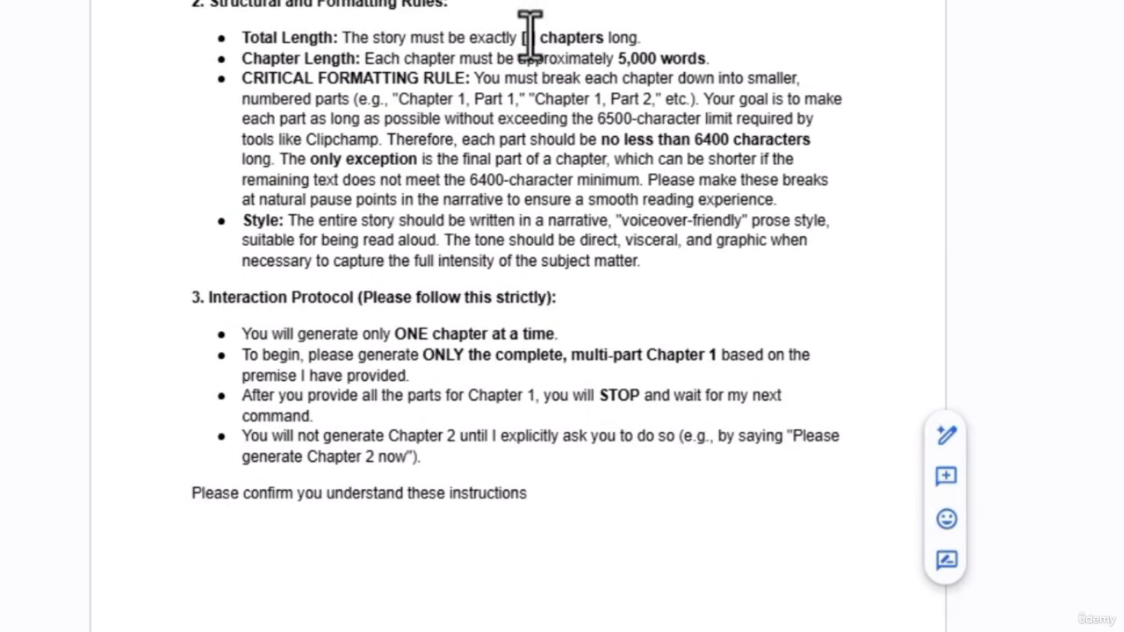
pyautogui.moveTo(530, 37); pyautogui.dragTo(517, 38)
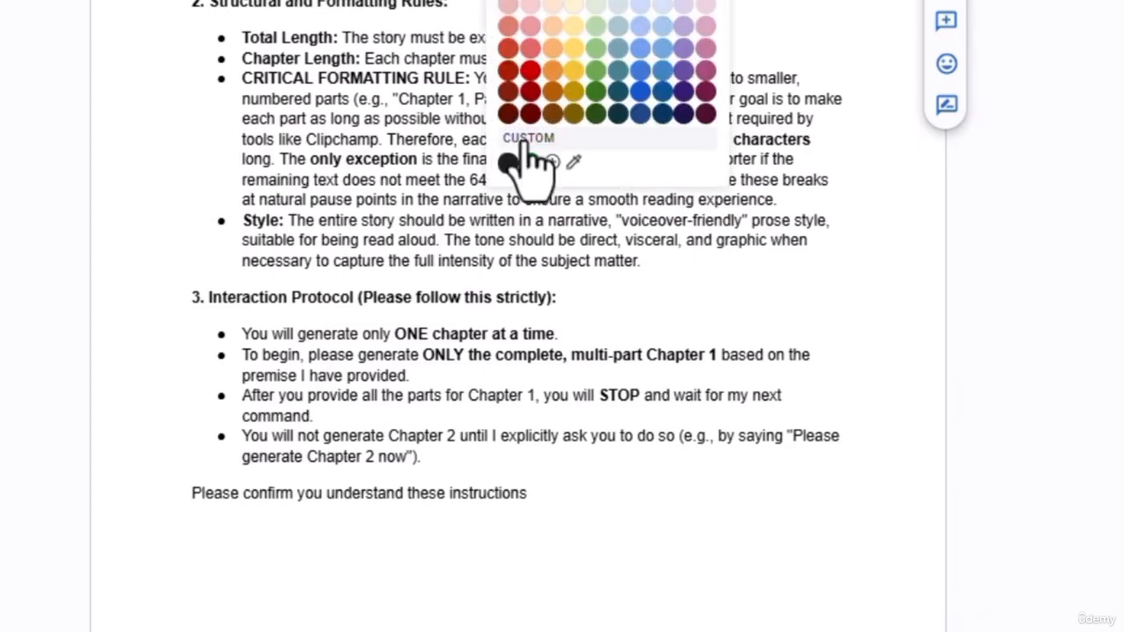
pyautogui.click(527, 161)
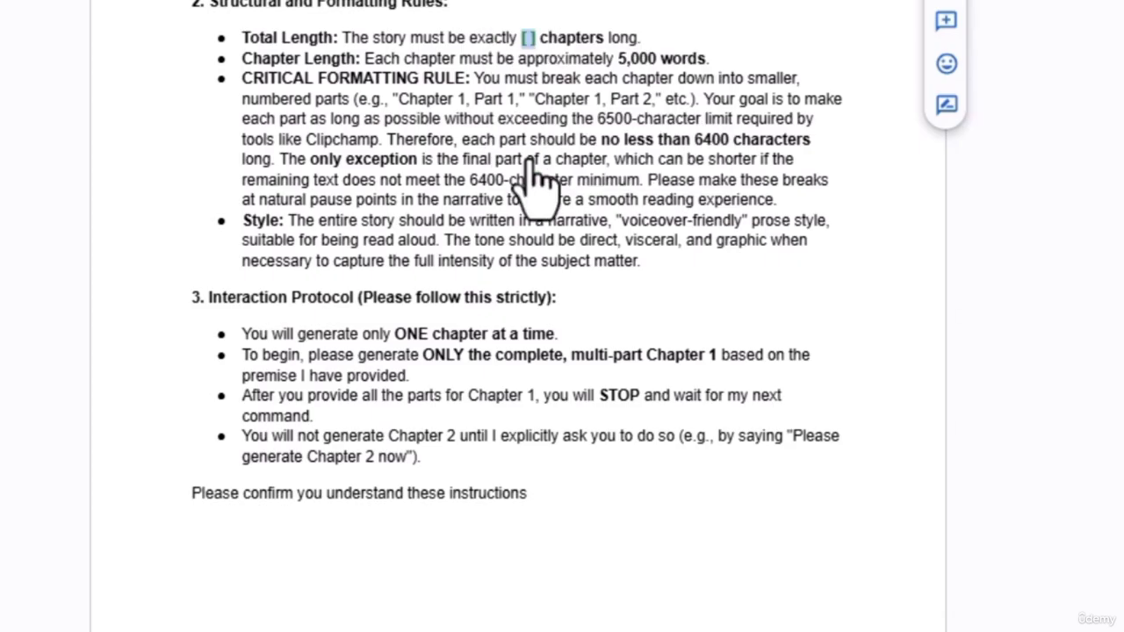
pyautogui.click(716, 32)
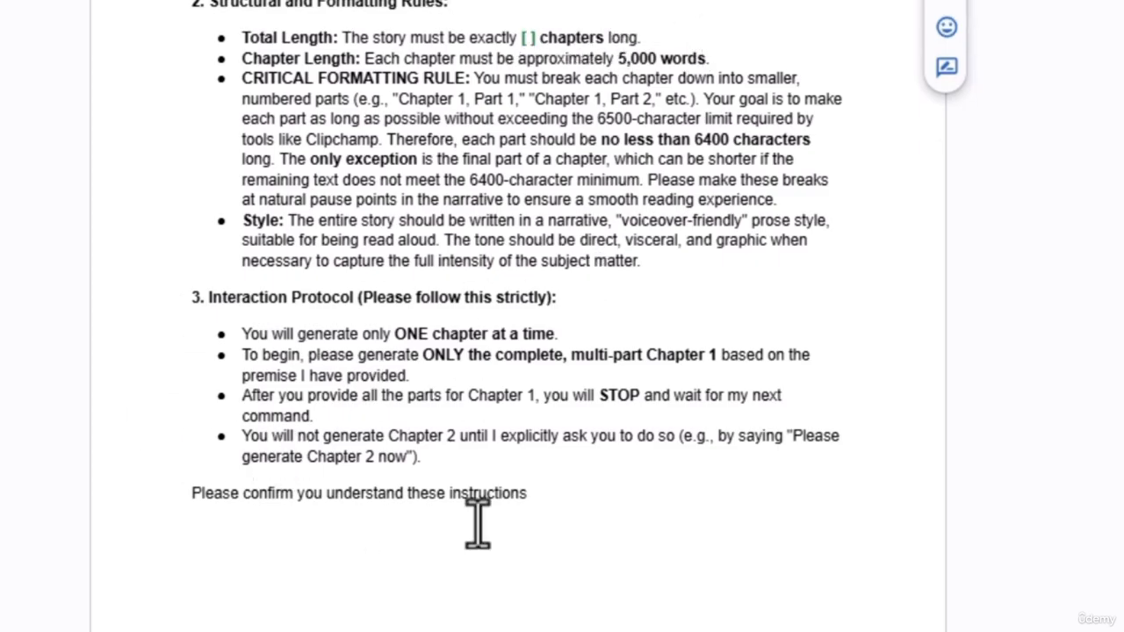
# - Replace the detailed story premise placeholder with the "Poor Orphan Discovers Her Real Parents Are Royalty" premise about the locket and the European throne
pyautogui.scroll(3, 477, 523)
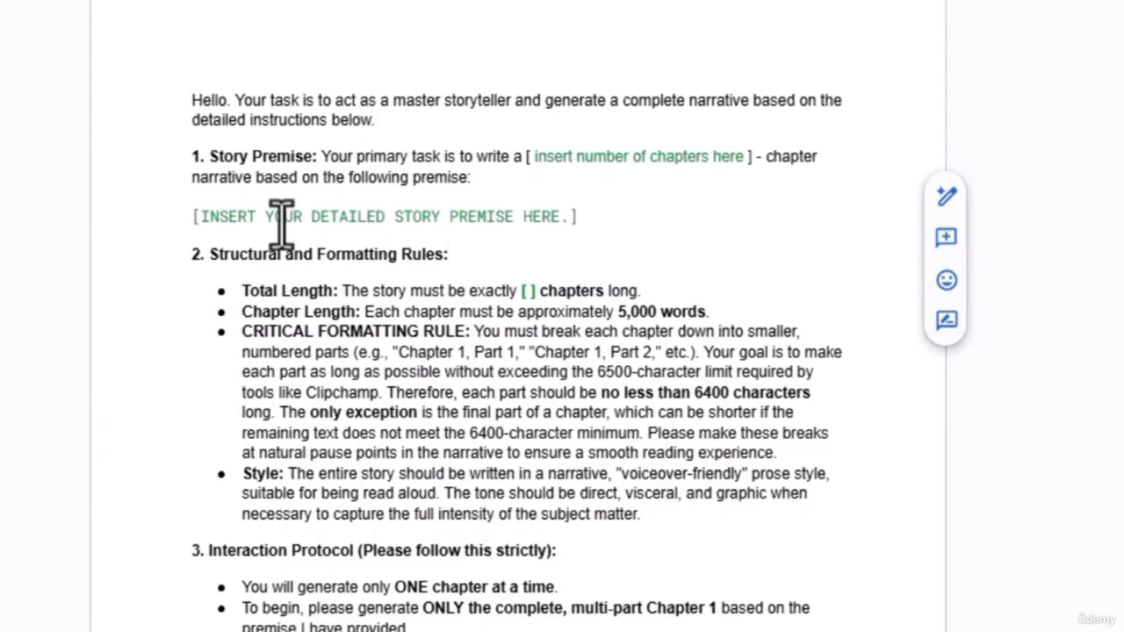
pyautogui.moveTo(192, 216); pyautogui.dragTo(582, 220)
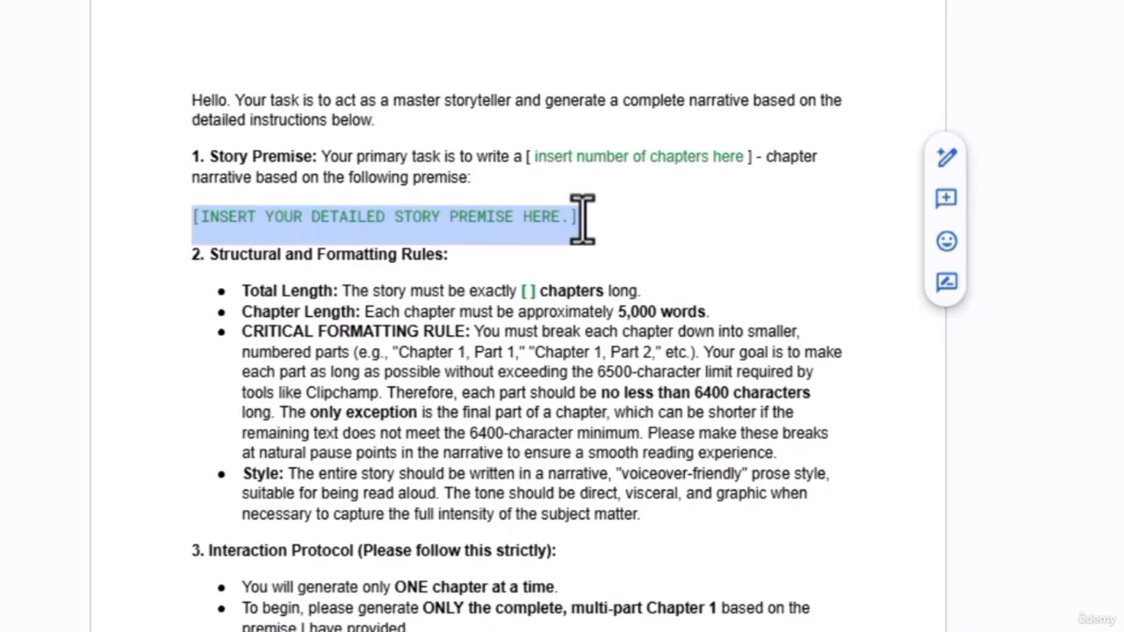
pyautogui.write('Poor Orphan Discovers Her Real Parents Are Royalty. An orphan girl finds a locket that is the key to proving she is the long-lost heir to a European throne, changing her life from poverty to princess overnight.')
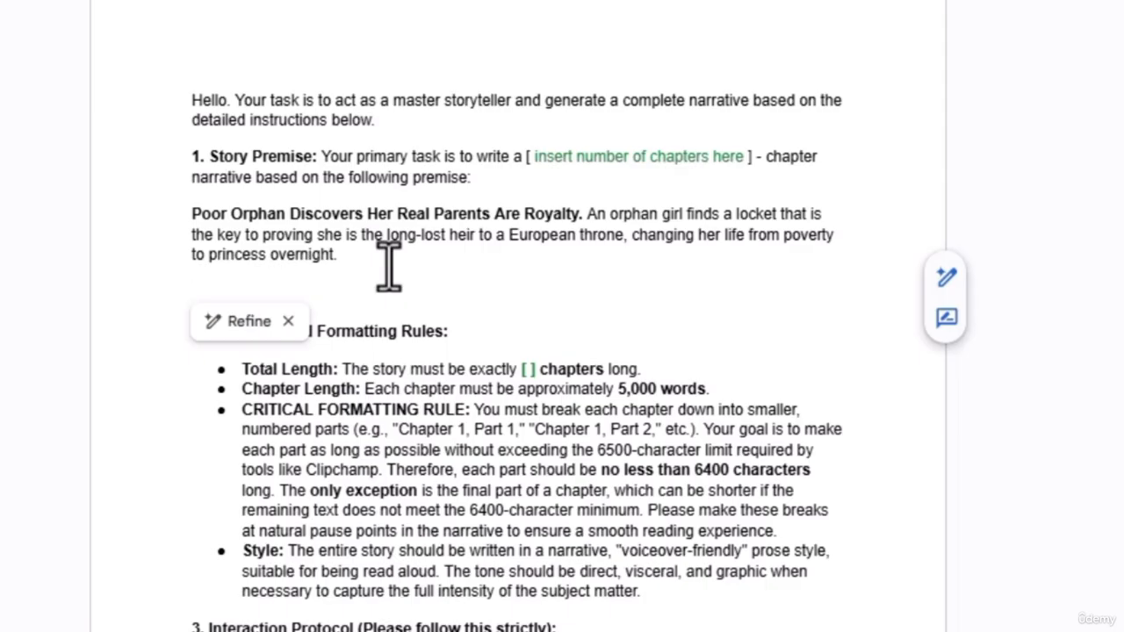
# - Replace the bracketed chapter-number placeholder in the Story Premise line with 1, removing both square brackets
pyautogui.click(746, 165)
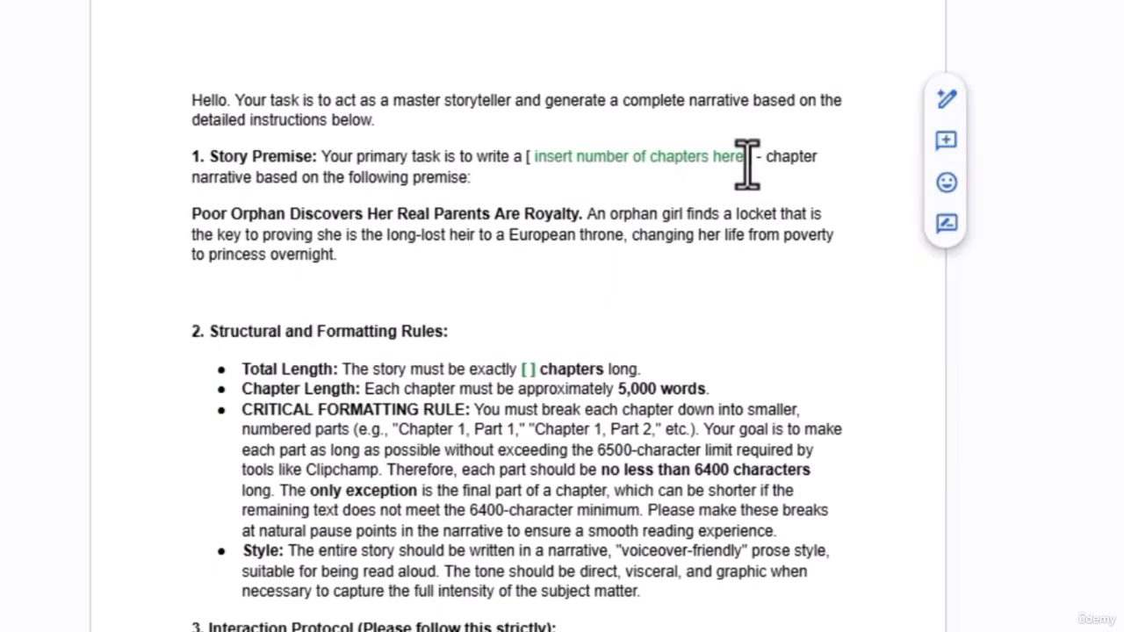
pyautogui.press('BackSpace')
pyautogui.press('BackSpace')
pyautogui.press('BackSpace')
pyautogui.press('BackSpace')
pyautogui.press('BackSpace')
pyautogui.press('BackSpace')
pyautogui.press('BackSpace')
pyautogui.press('BackSpace')
pyautogui.press('BackSpace')
pyautogui.press('BackSpace')
pyautogui.press('BackSpace')
pyautogui.press('BackSpace')
pyautogui.press('BackSpace')
pyautogui.press('BackSpace')
pyautogui.press('BackSpace')
pyautogui.press('BackSpace')
pyautogui.press('BackSpace')
pyautogui.press('BackSpace')
pyautogui.press('BackSpace')
pyautogui.press('BackSpace')
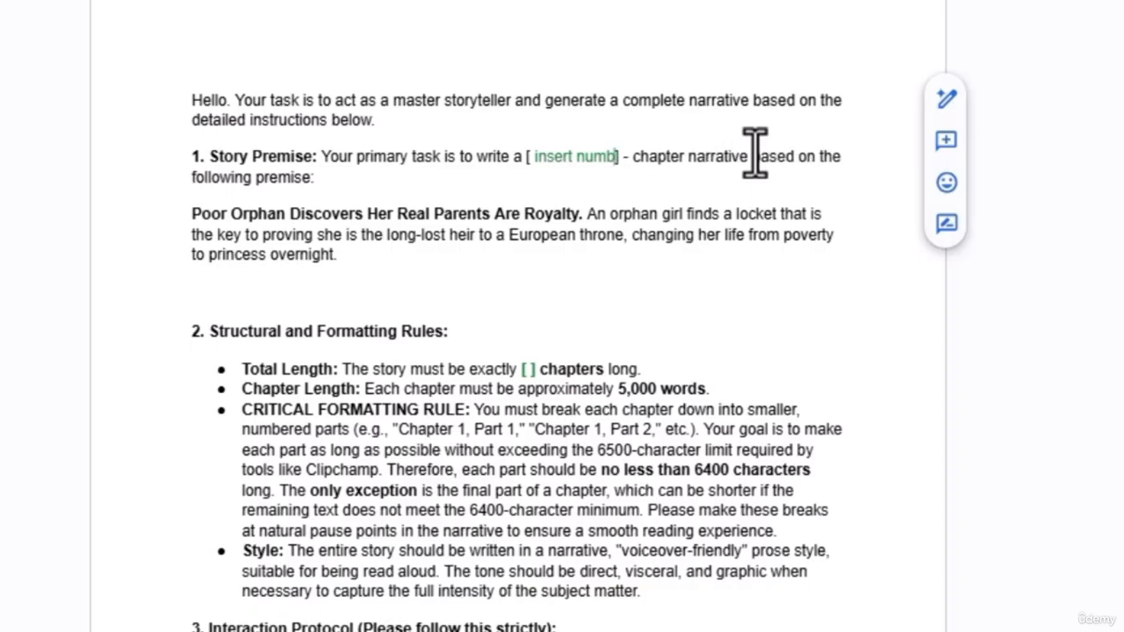
pyautogui.press('BackSpace')
pyautogui.press('BackSpace')
pyautogui.press('BackSpace')
pyautogui.press('BackSpace')
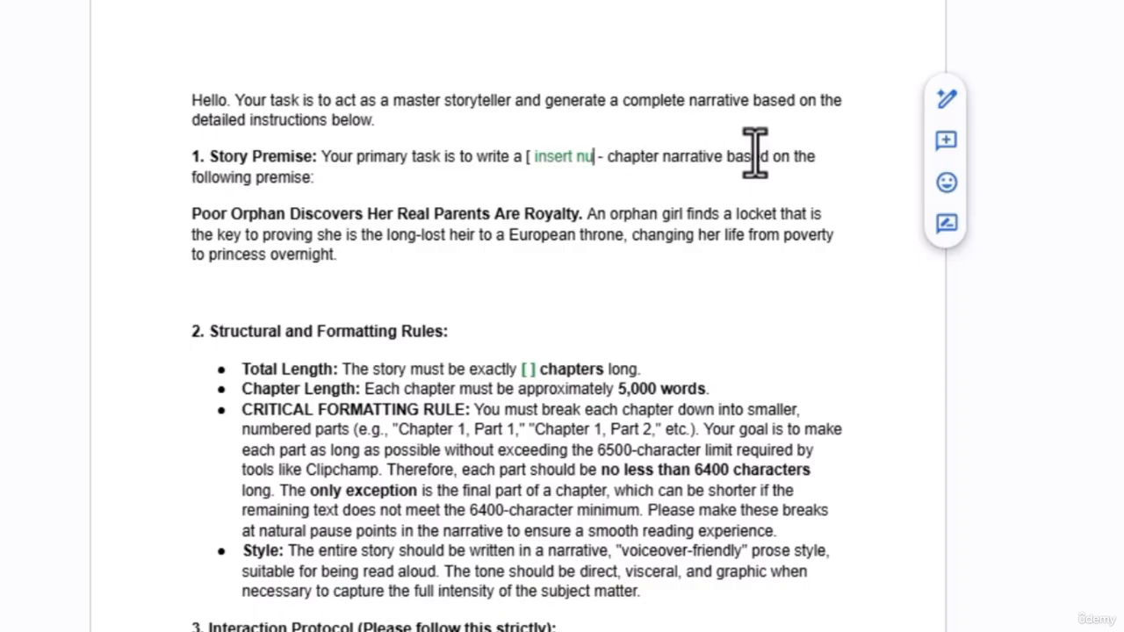
pyautogui.press('BackSpace')
pyautogui.press('BackSpace')
pyautogui.press('BackSpace')
pyautogui.press('BackSpace')
pyautogui.press('BackSpace')
pyautogui.press('BackSpace')
pyautogui.press('BackSpace')
pyautogui.press('BackSpace')
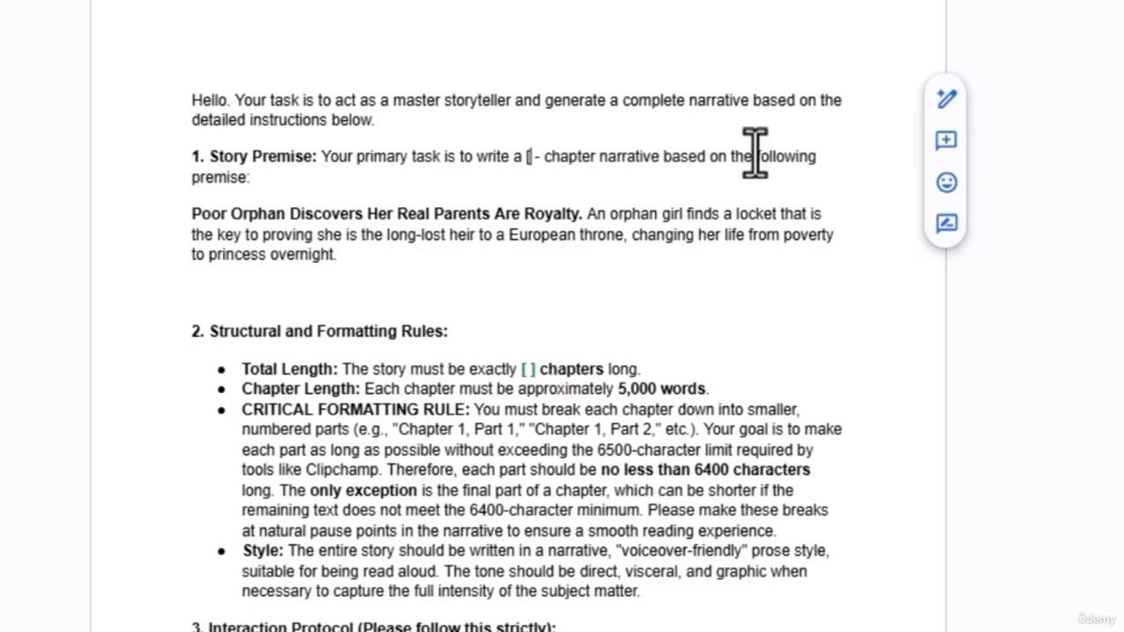
pyautogui.write('1')
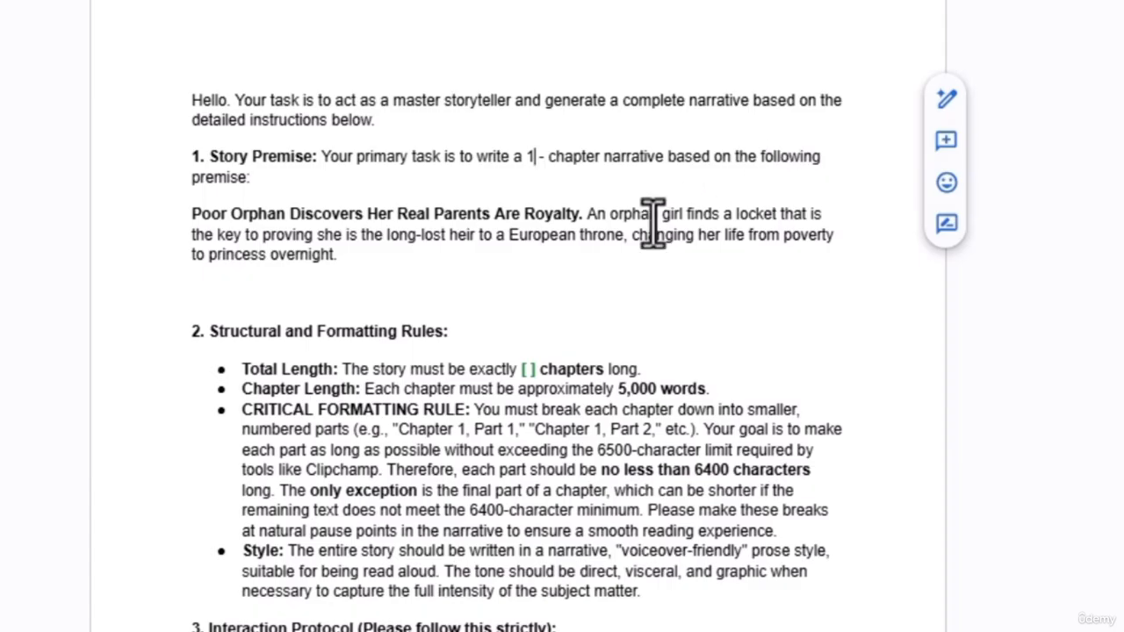
# - Replace the green empty square brackets in the Total Length rule with 1
pyautogui.scroll(-1, 588, 316)
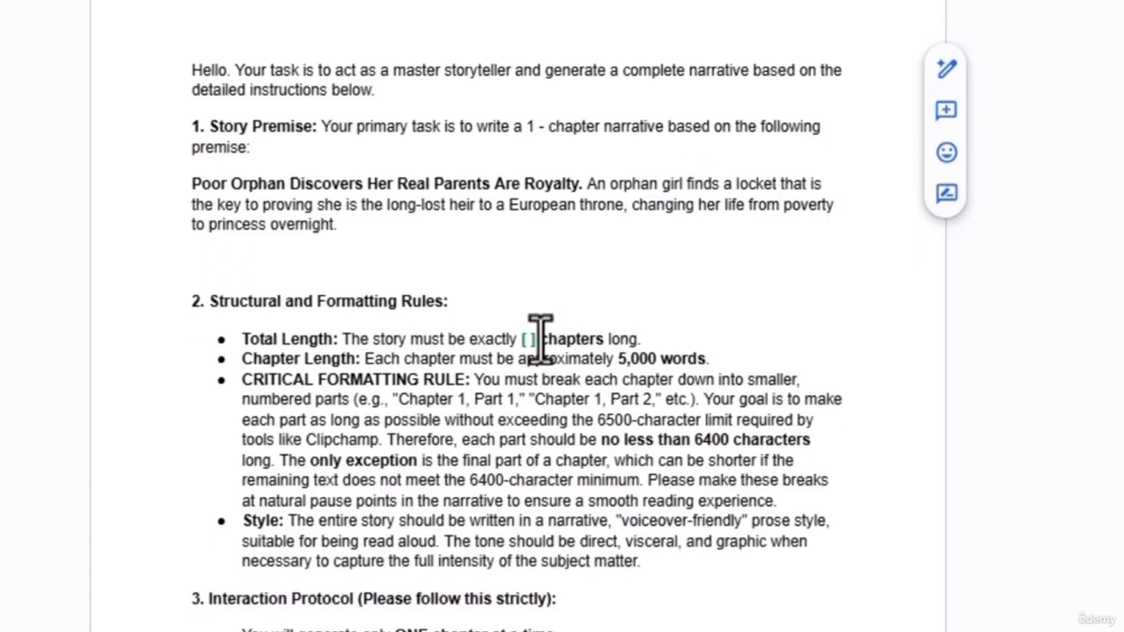
pyautogui.click(534, 338)
pyautogui.press('BackSpace')
pyautogui.press('BackSpace')
pyautogui.press('BackSpace')
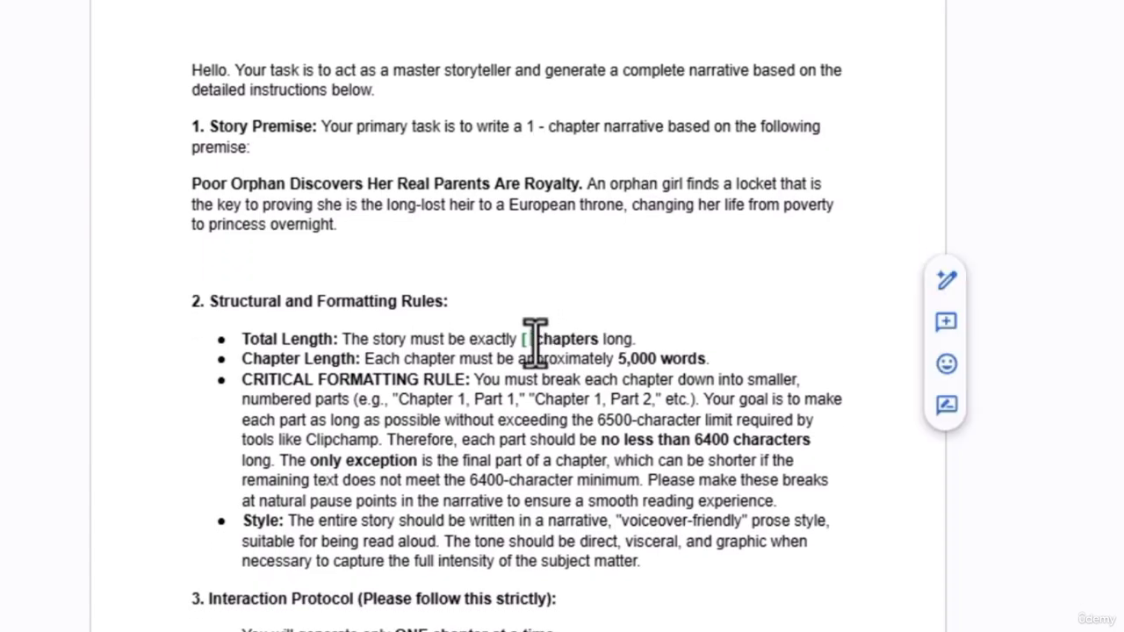
pyautogui.write('1')
pyautogui.click(598, 338)
pyautogui.press('BackSpace')
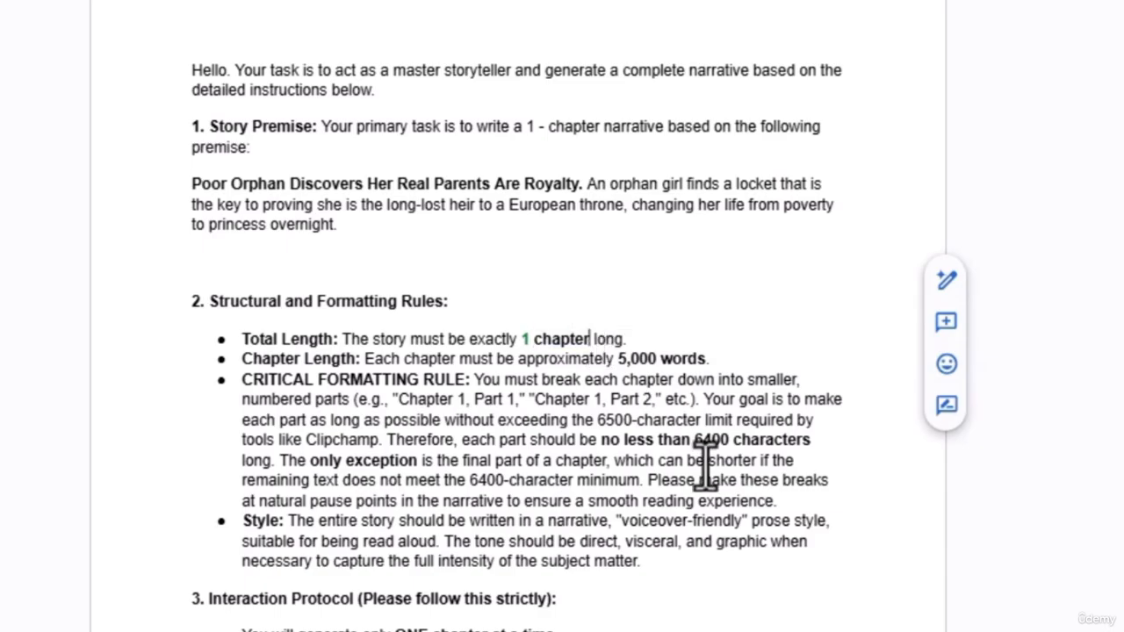
pyautogui.scroll(-2, 707, 467)
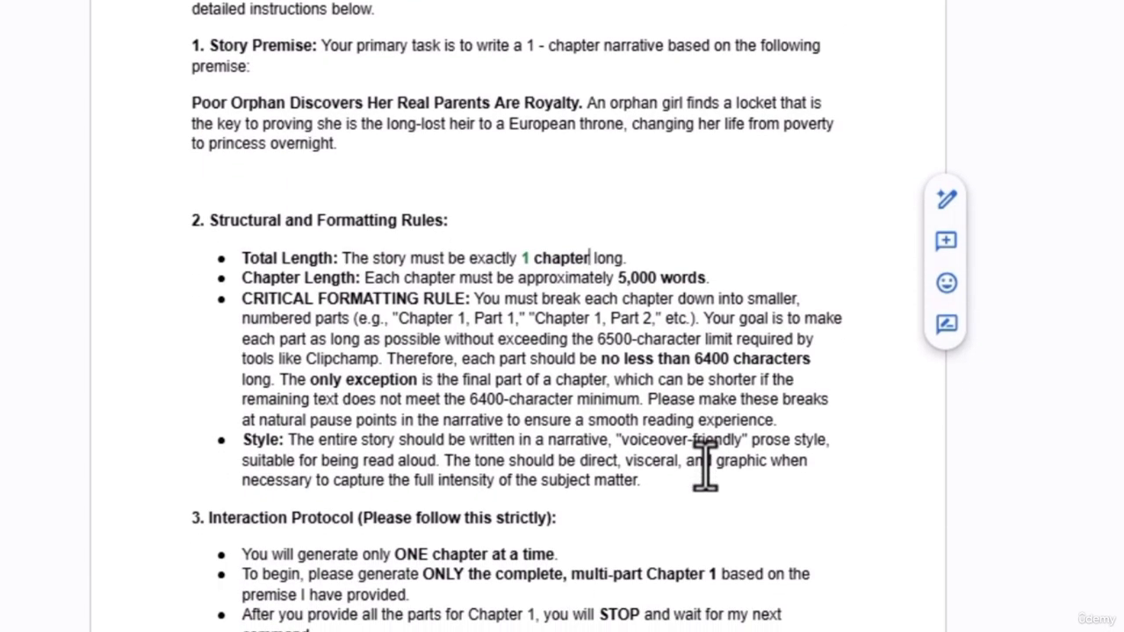
pyautogui.write('s')
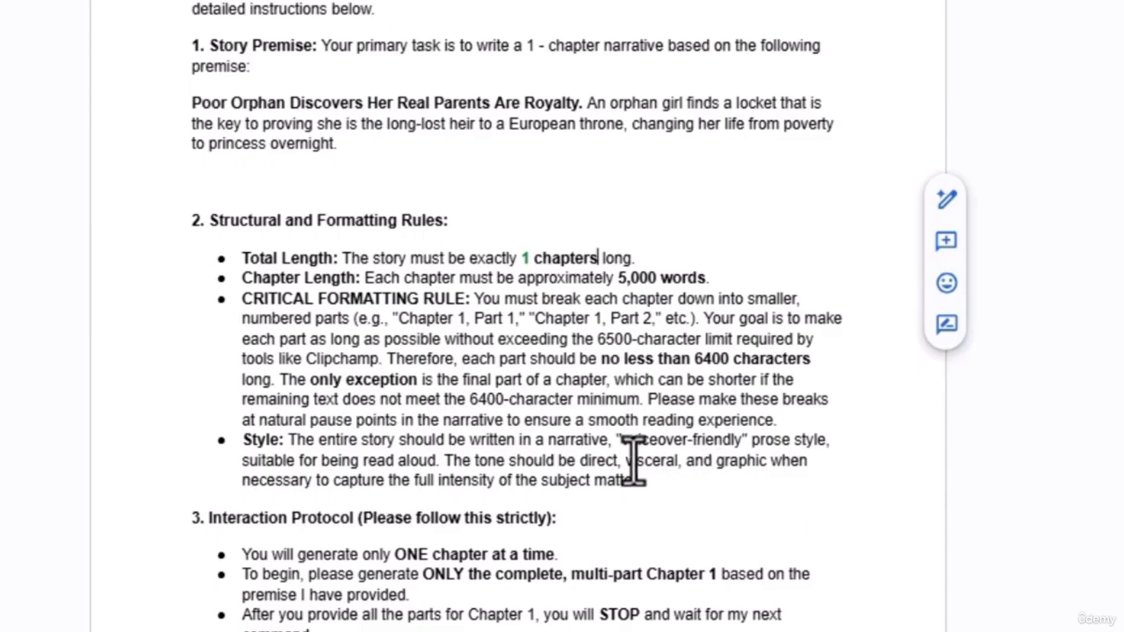
# - Set the word count in the Chapter Length rule to 1000 words
pyautogui.scroll(-2, 632, 458)
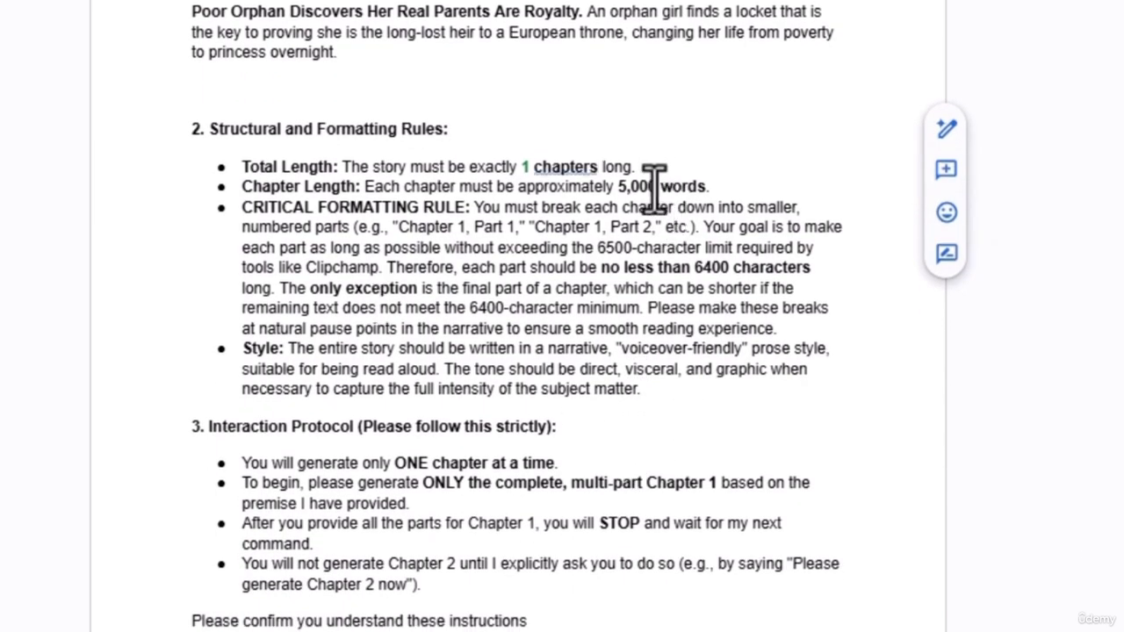
pyautogui.press('BackSpace')
pyautogui.press('BackSpace')
pyautogui.press('BackSpace')
pyautogui.press('BackSpace')
pyautogui.press('BackSpace')
pyautogui.write('1')
pyautogui.write('5')
pyautogui.press('BackSpace')
pyautogui.write('000')
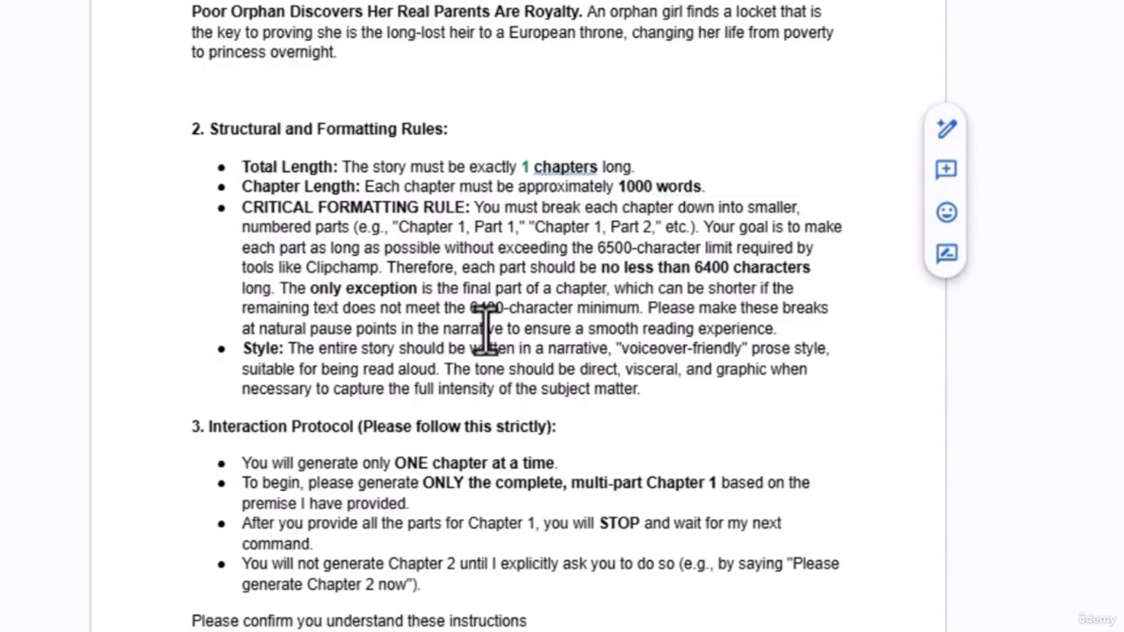
pyautogui.scroll(-3, 657, 326)
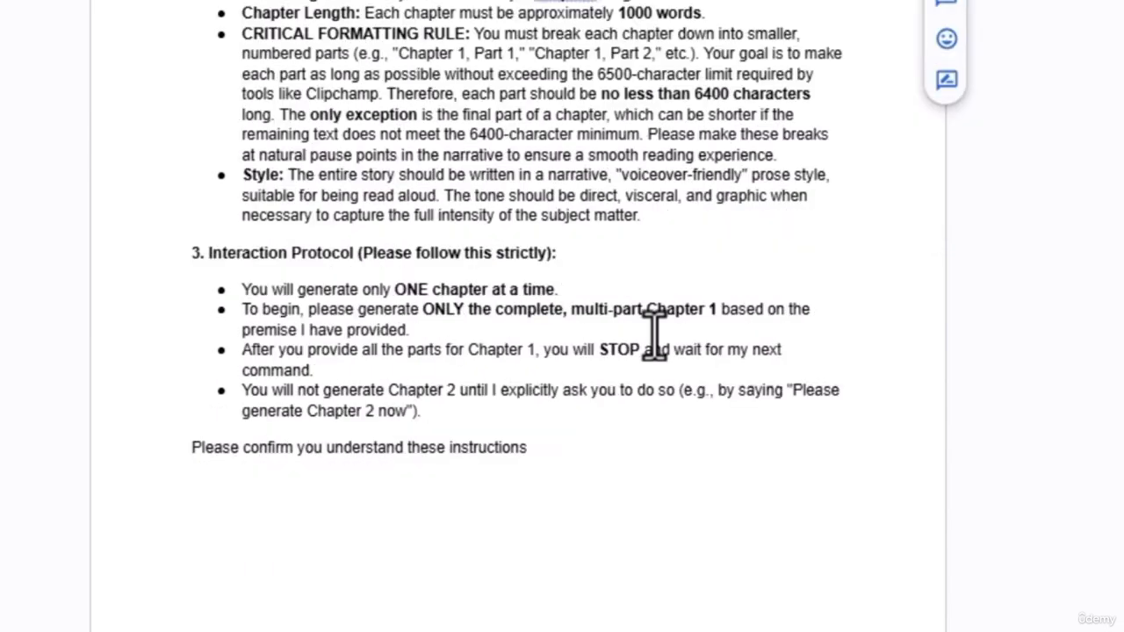
pyautogui.scroll(6, 654, 332)
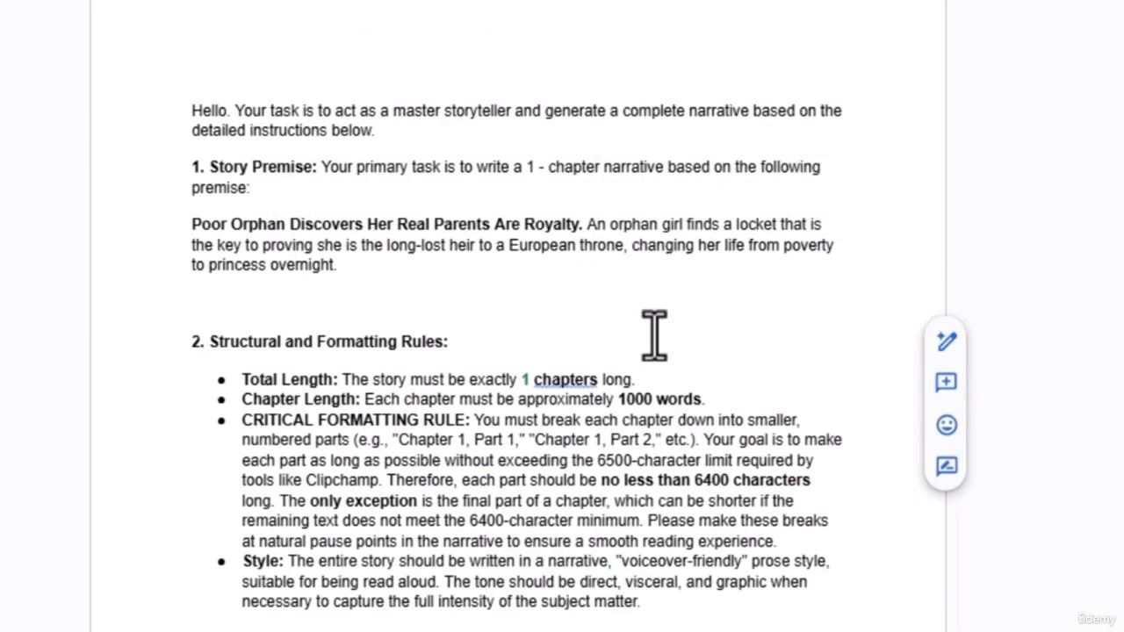
pyautogui.click(477, 59)
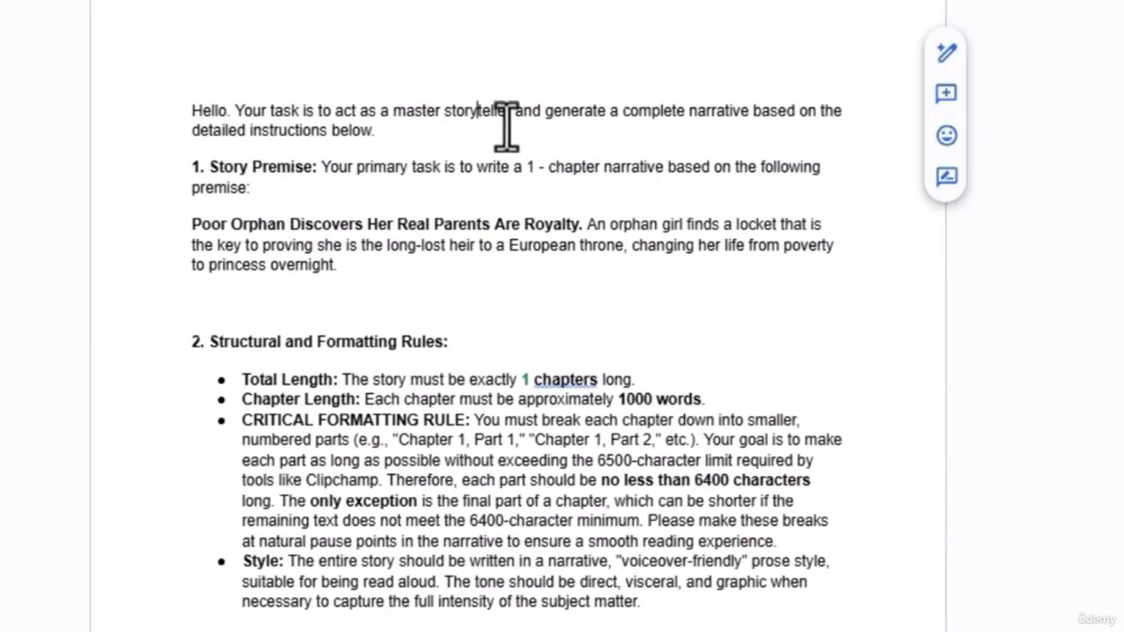
pyautogui.hotkey('ctrl', 'a')
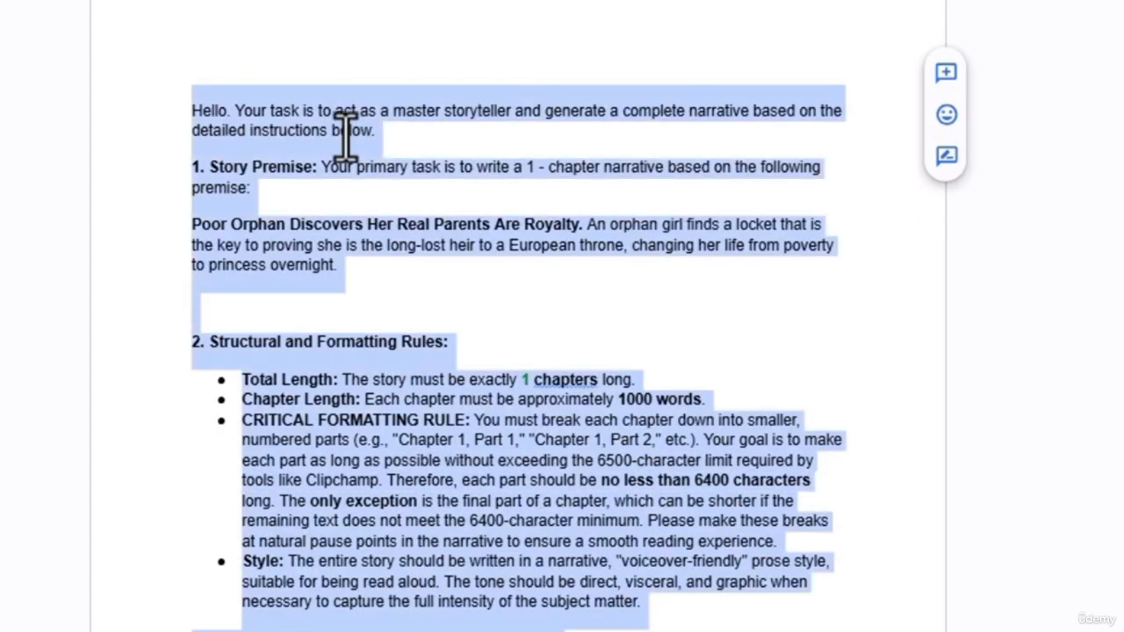
pyautogui.scroll(-2, 571, 171)
pyautogui.scroll(-6, 572, 172)
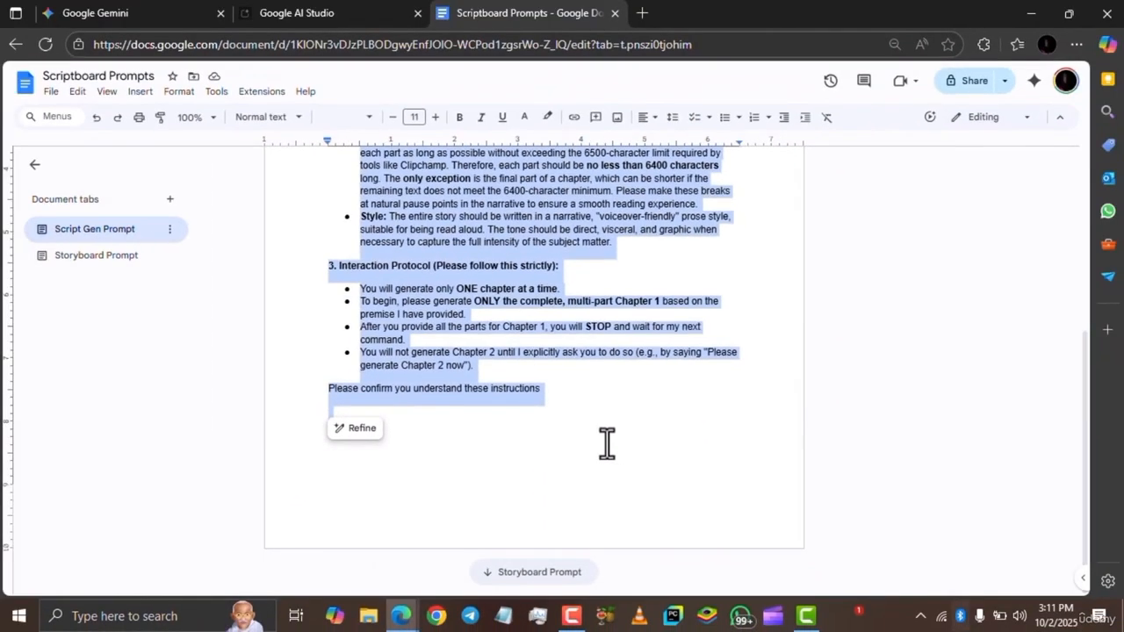
pyautogui.click(639, 441)
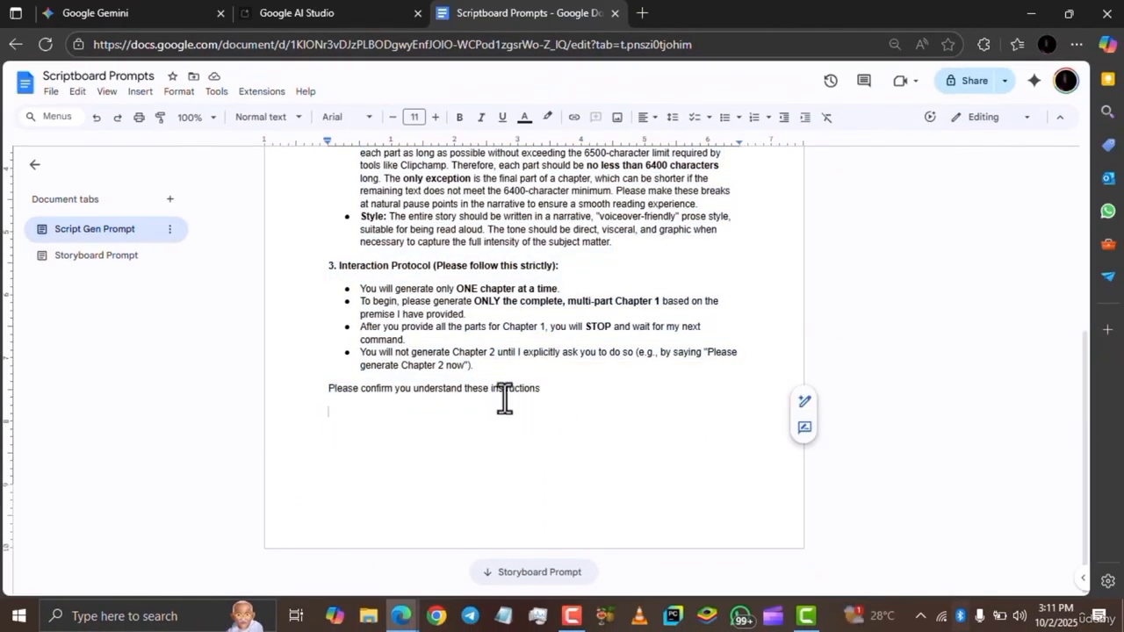
# - Copy the whole Script Gen Prompt from its closing line up to the greeting, switch to Gemini and submit it as the message
pyautogui.moveTo(539, 393); pyautogui.dragTo(322, 244)
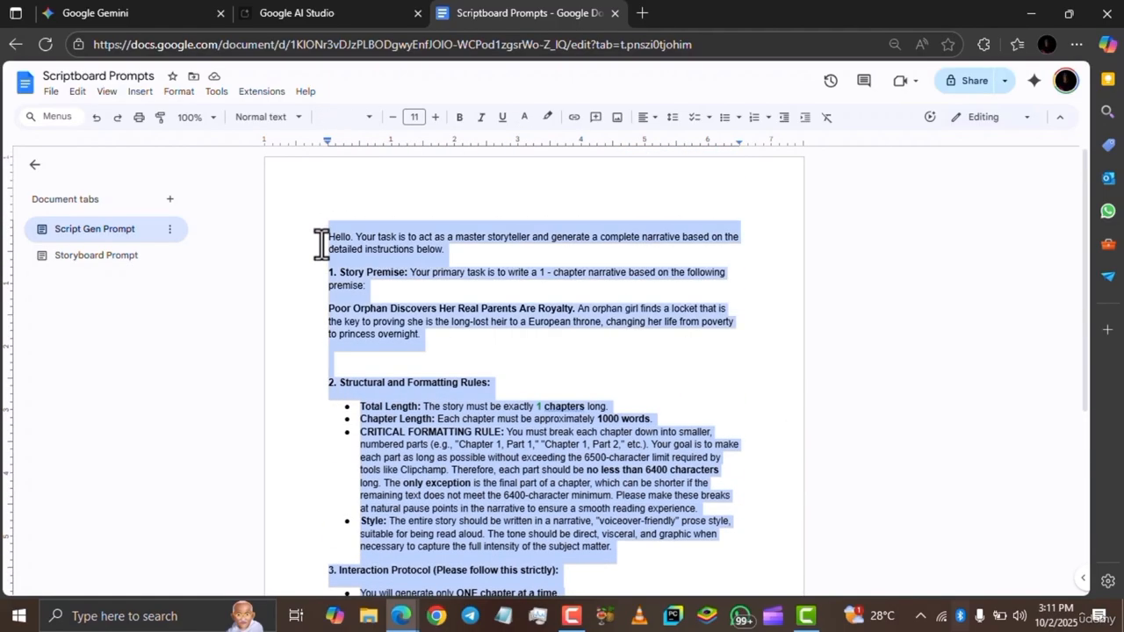
pyautogui.click(89, 9)
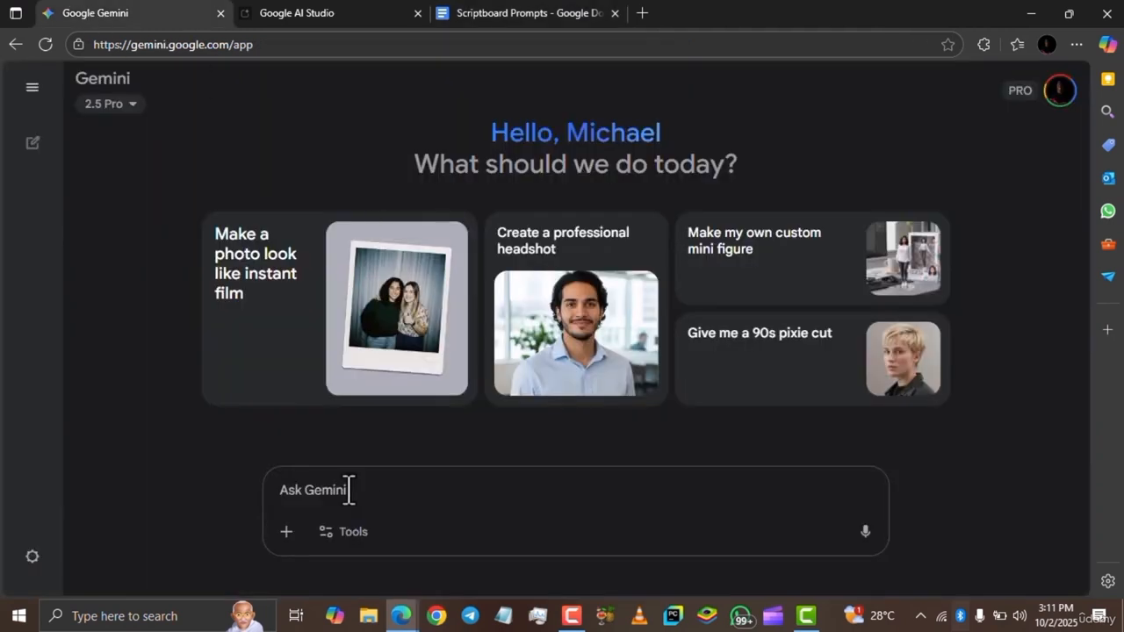
pyautogui.hotkey('ctrl', 'v')
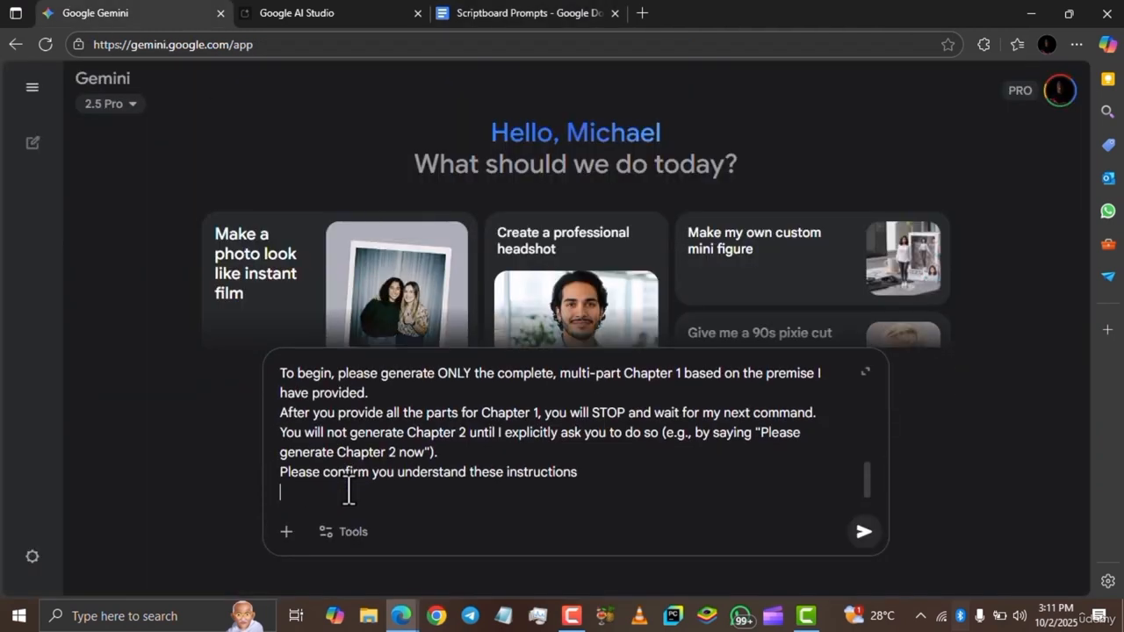
pyautogui.press('Return')
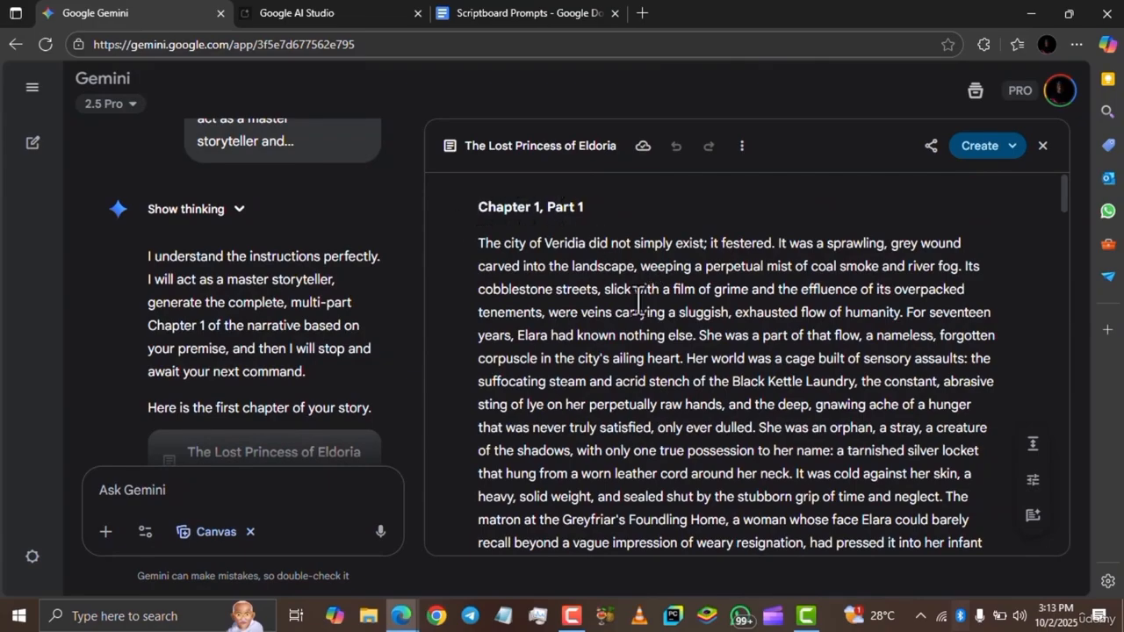
# - Read through the generated story "The Lost Princess of Eldoria" from Chapter 1, Part 1 to the end of Part 2
pyautogui.scroll(-2, 638, 301)
pyautogui.scroll(-5, 638, 301)
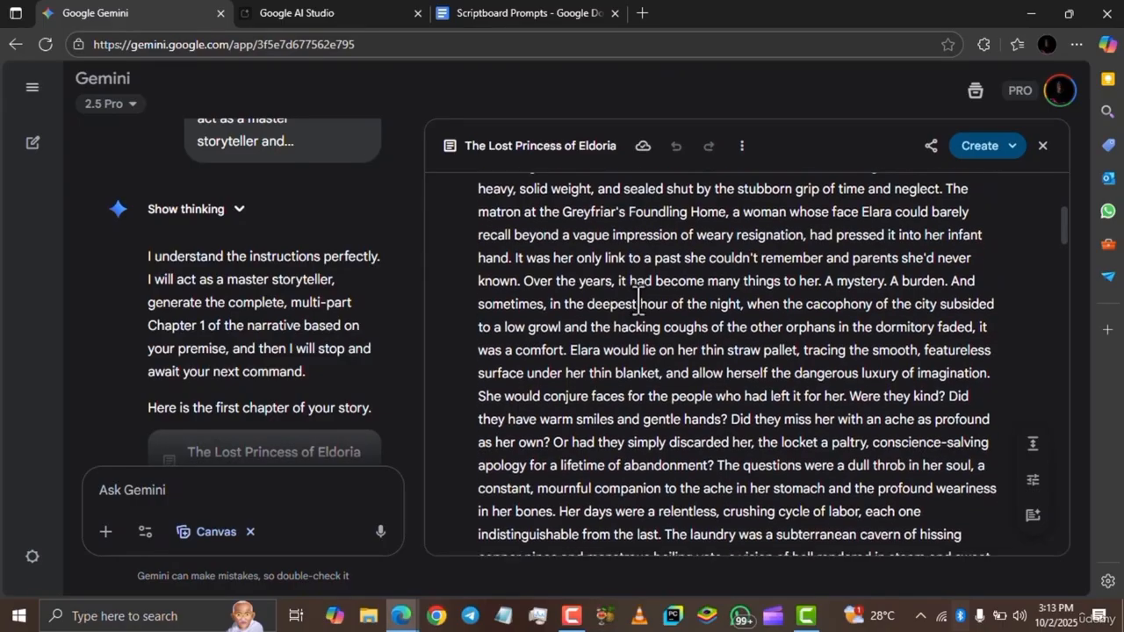
pyautogui.scroll(-6, 638, 299)
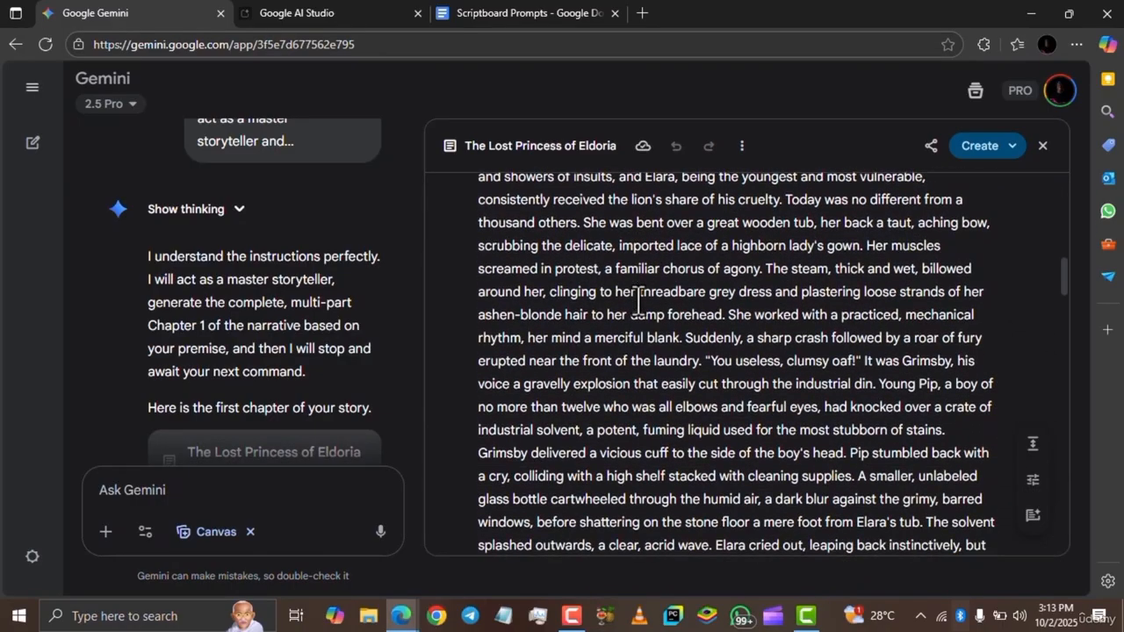
pyautogui.scroll(-6, 638, 301)
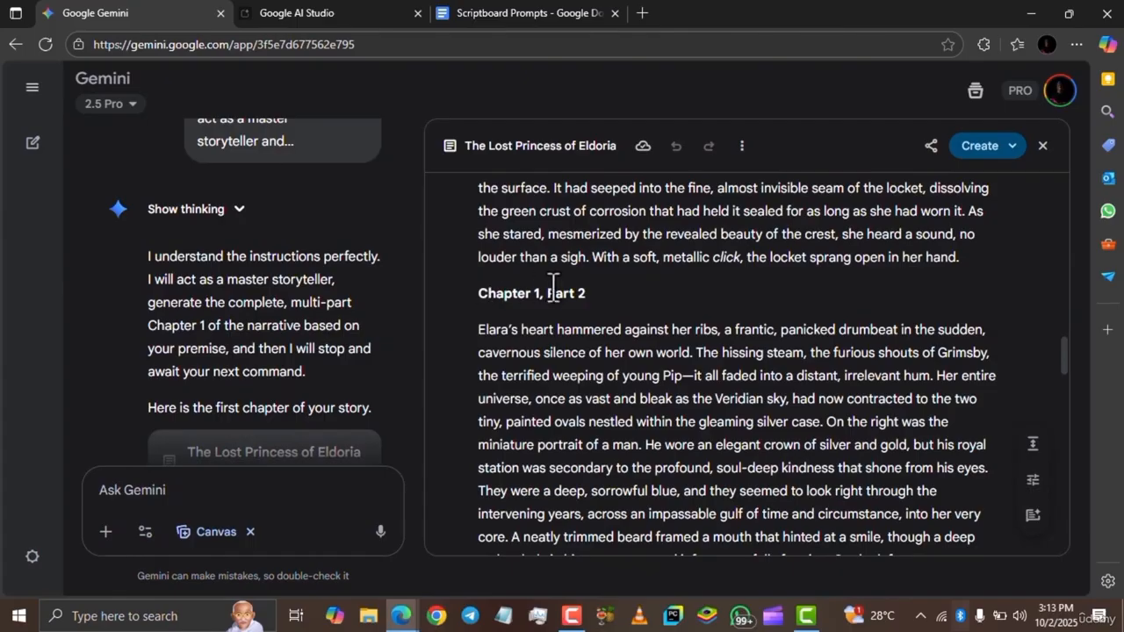
pyautogui.scroll(-12, 624, 326)
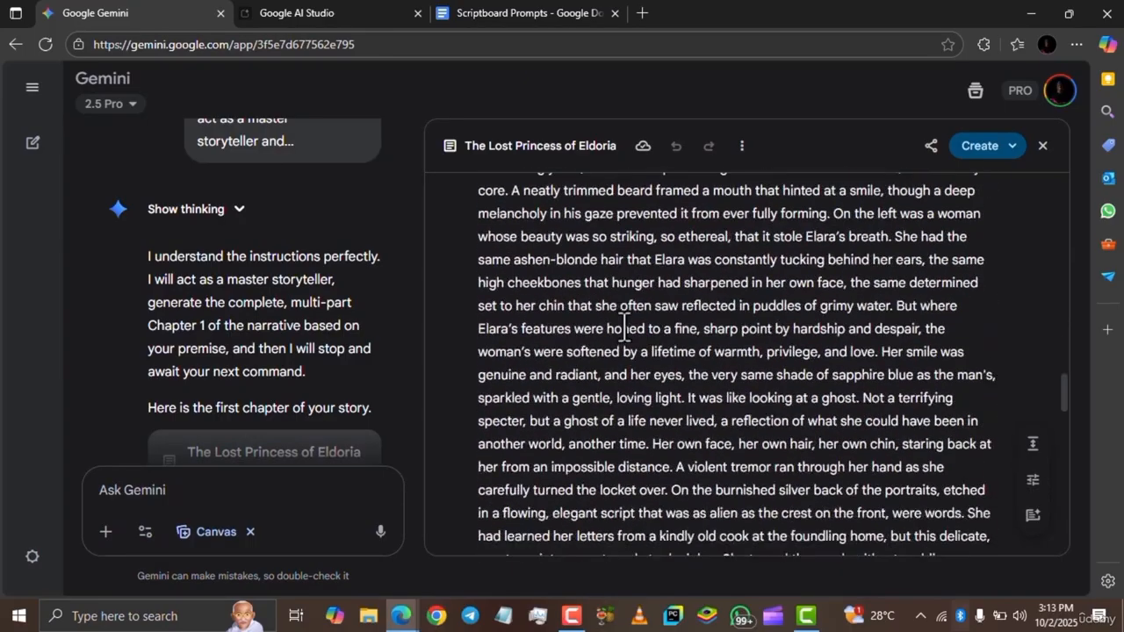
pyautogui.scroll(-10, 623, 327)
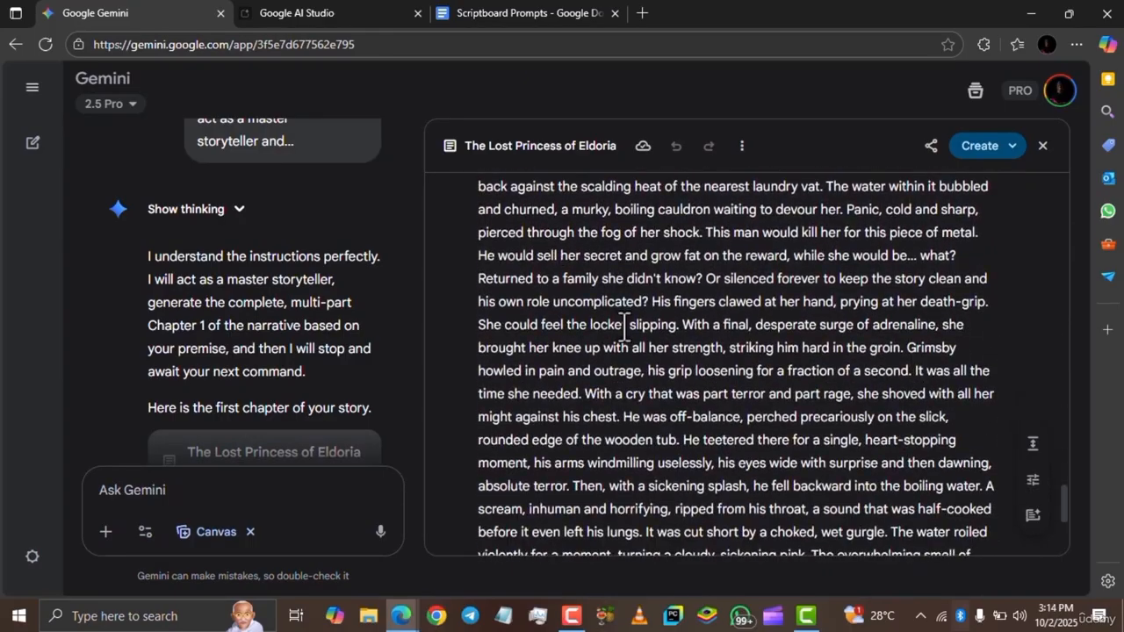
pyautogui.scroll(-1, 624, 326)
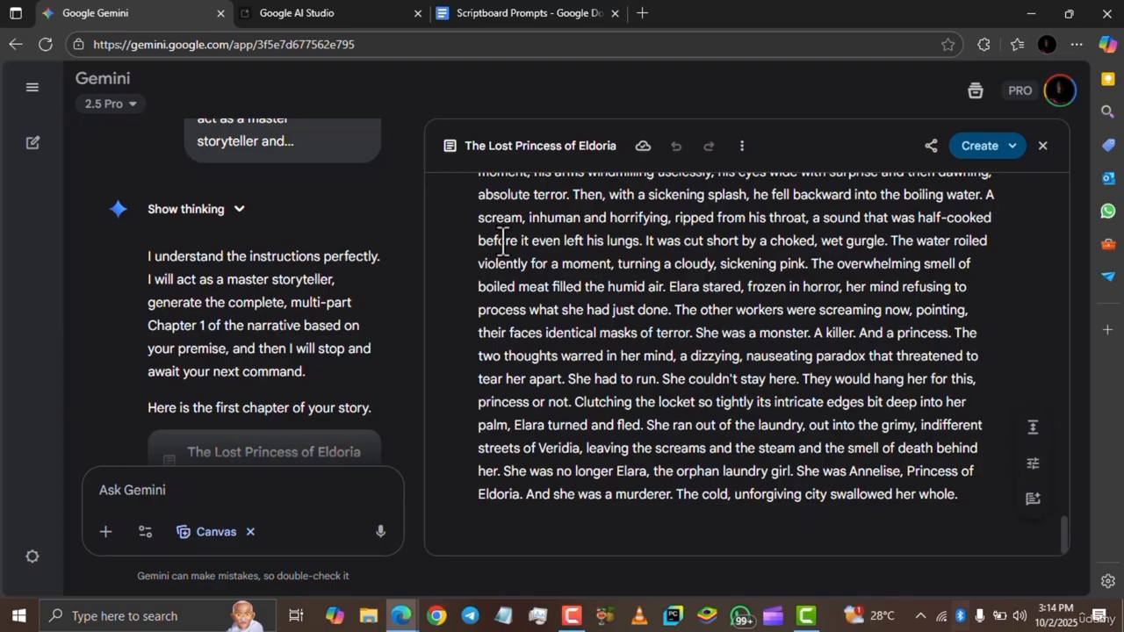
# - Return to the Scriptboard Prompts document and delete the chapter count from the Story Premise line
pyautogui.click(509, 13)
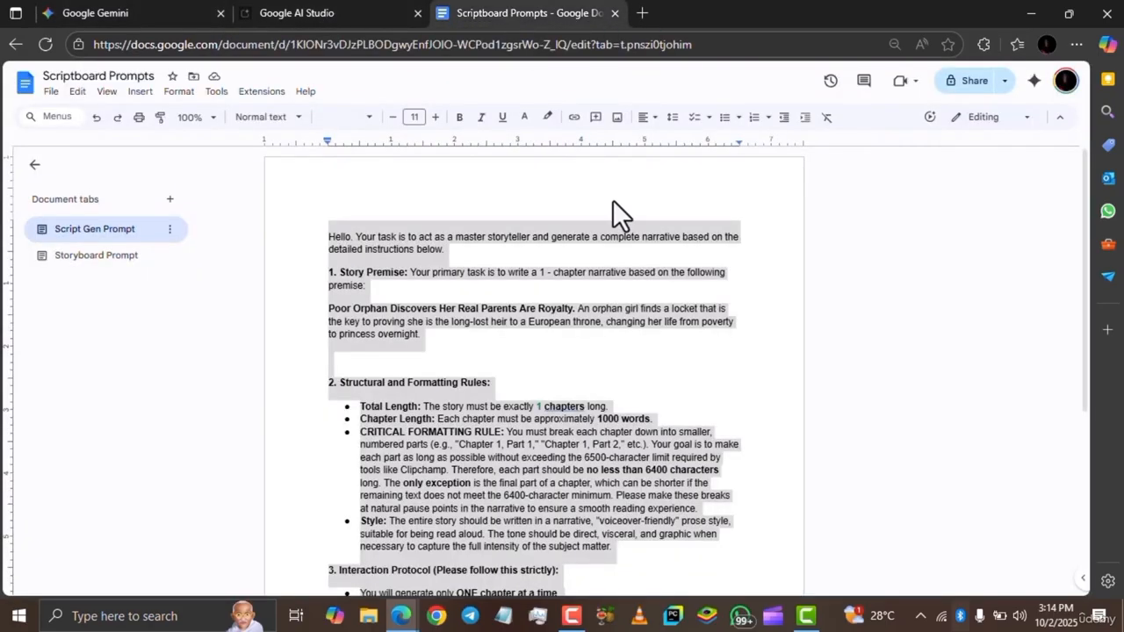
pyautogui.click(545, 272)
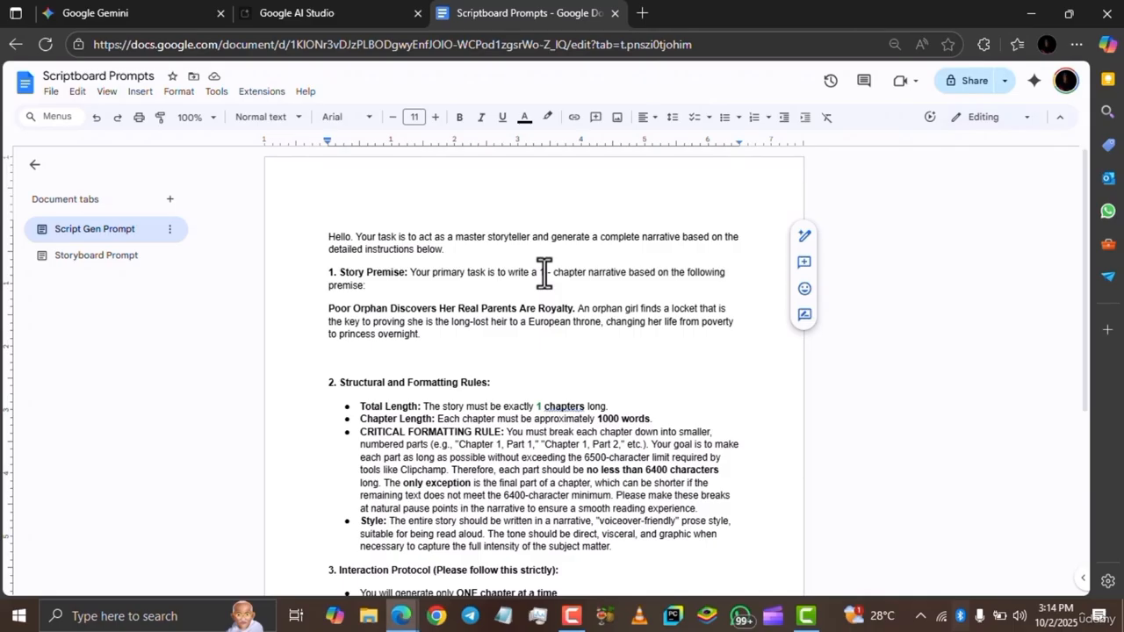
pyautogui.press('BackSpace')
pyautogui.write('3')
pyautogui.press('BackSpace')
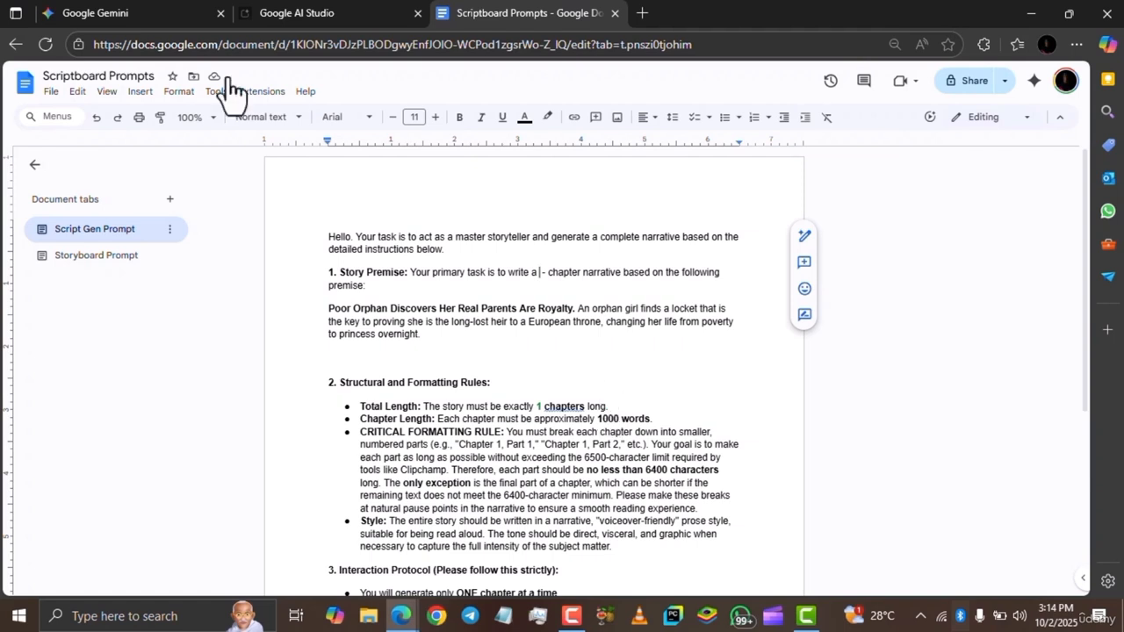
# - Switch back to Gemini and review the generated story again from the beginning of Chapter 1, Part 1
pyautogui.click(132, 14)
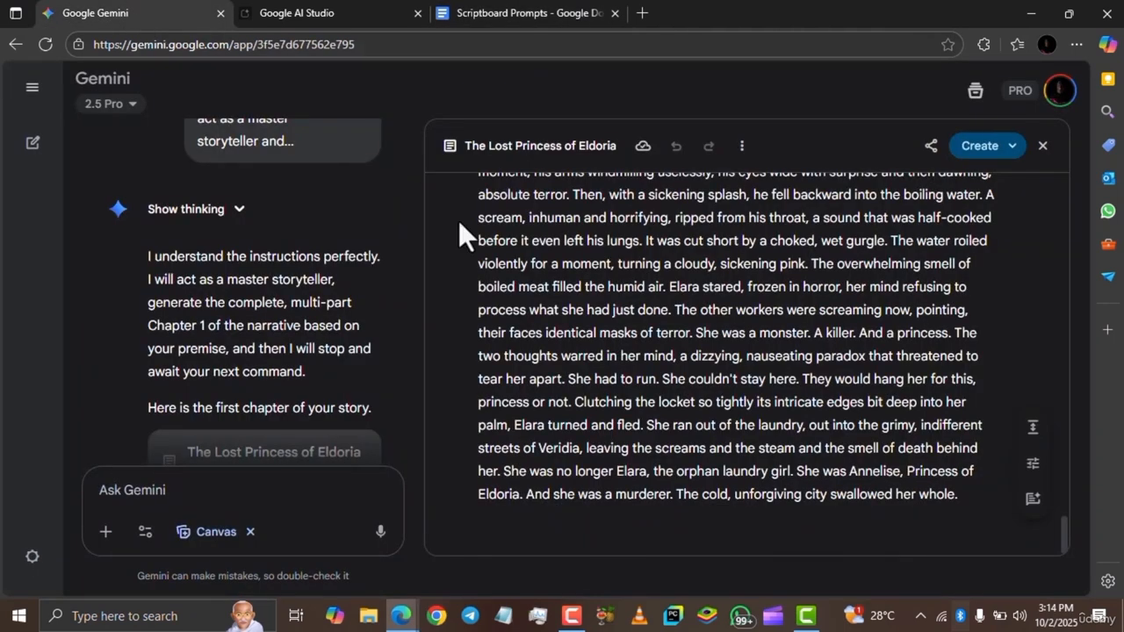
pyautogui.scroll(5, 615, 351)
pyautogui.scroll(15, 544, 290)
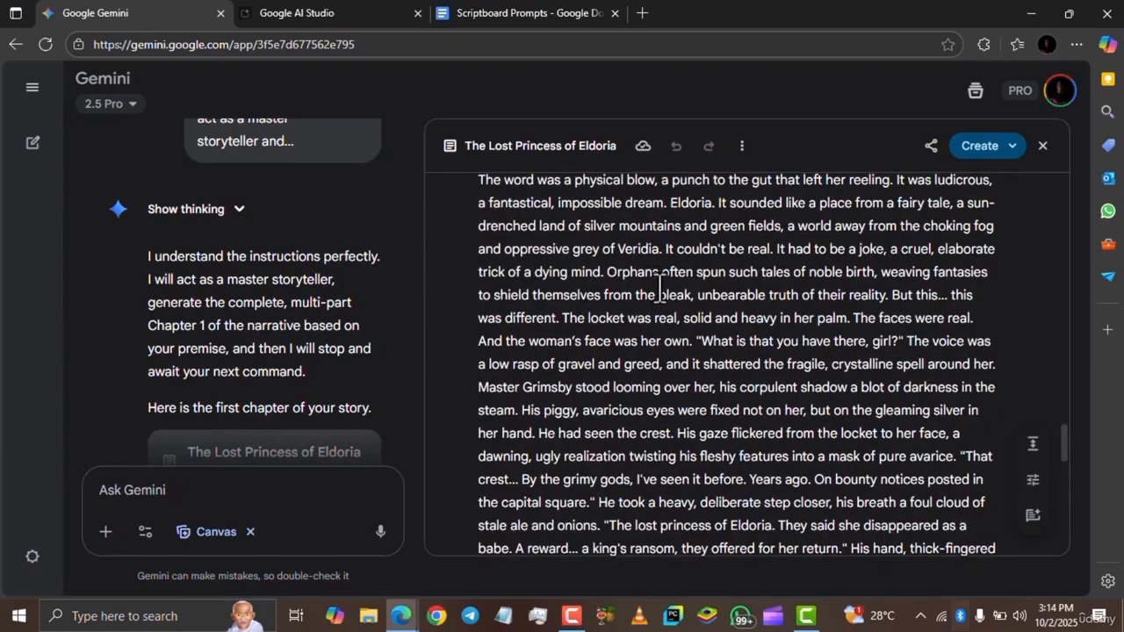
pyautogui.scroll(5, 755, 333)
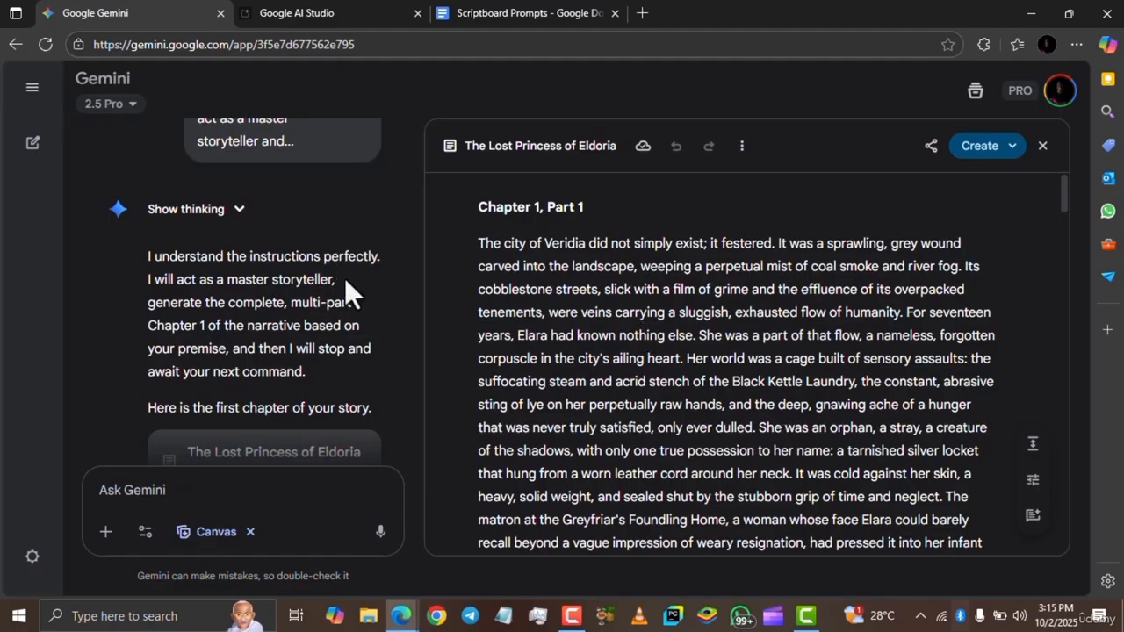
pyautogui.scroll(-3, 673, 372)
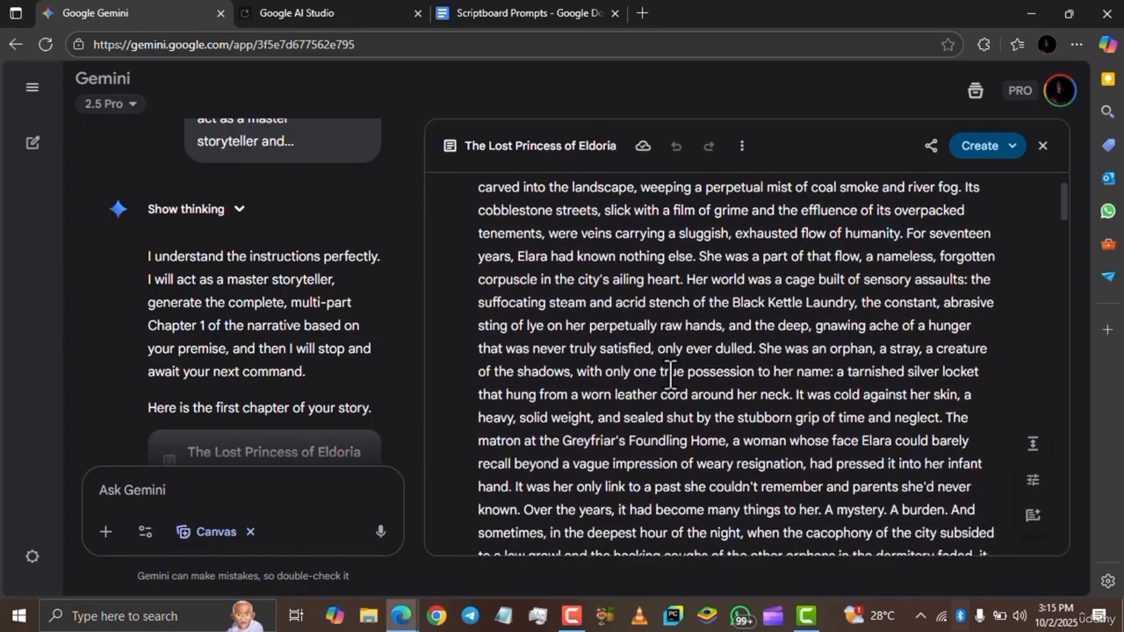
# - Return to the Scriptboard Prompts document and review the Script Gen Prompt's premise, formatting rules and interaction protocol
pyautogui.scroll(3, 670, 371)
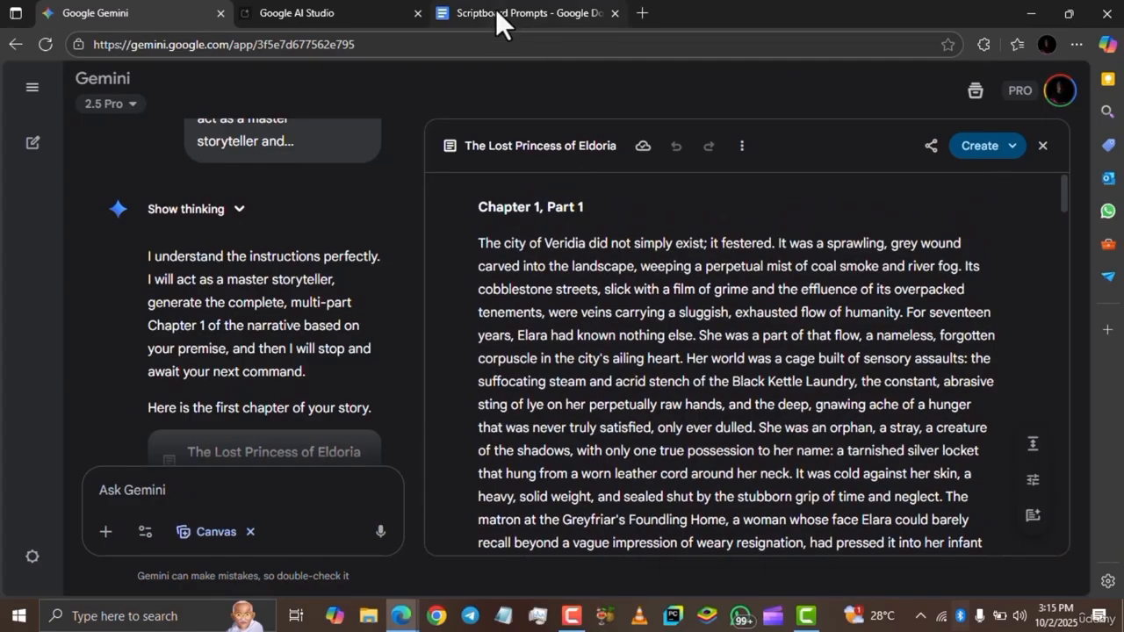
pyautogui.click(505, 12)
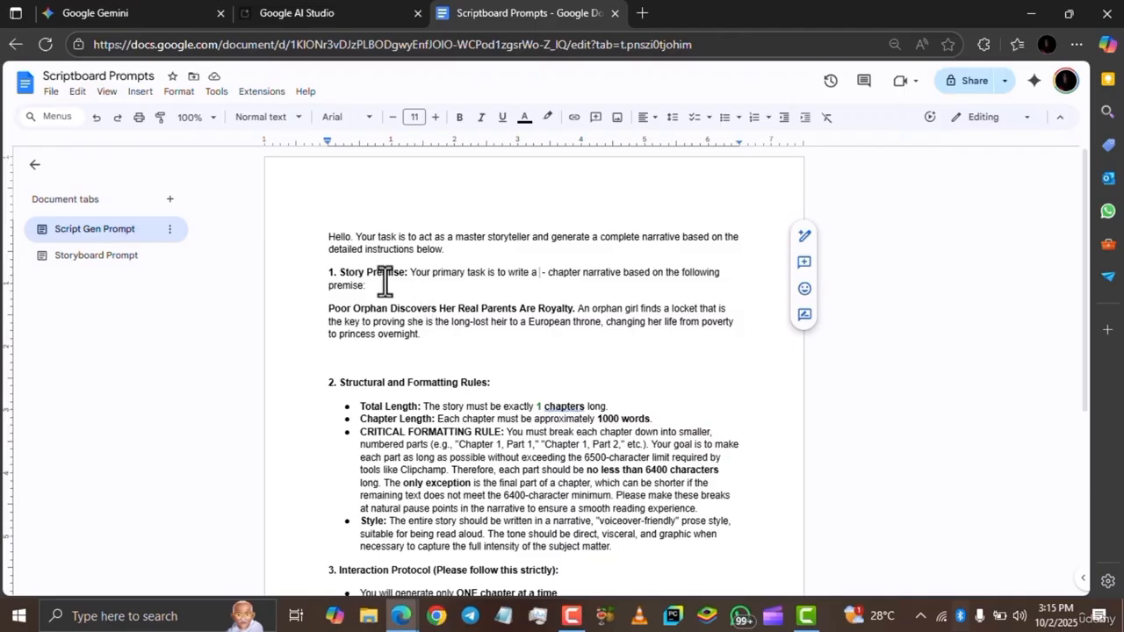
pyautogui.scroll(-2, 459, 322)
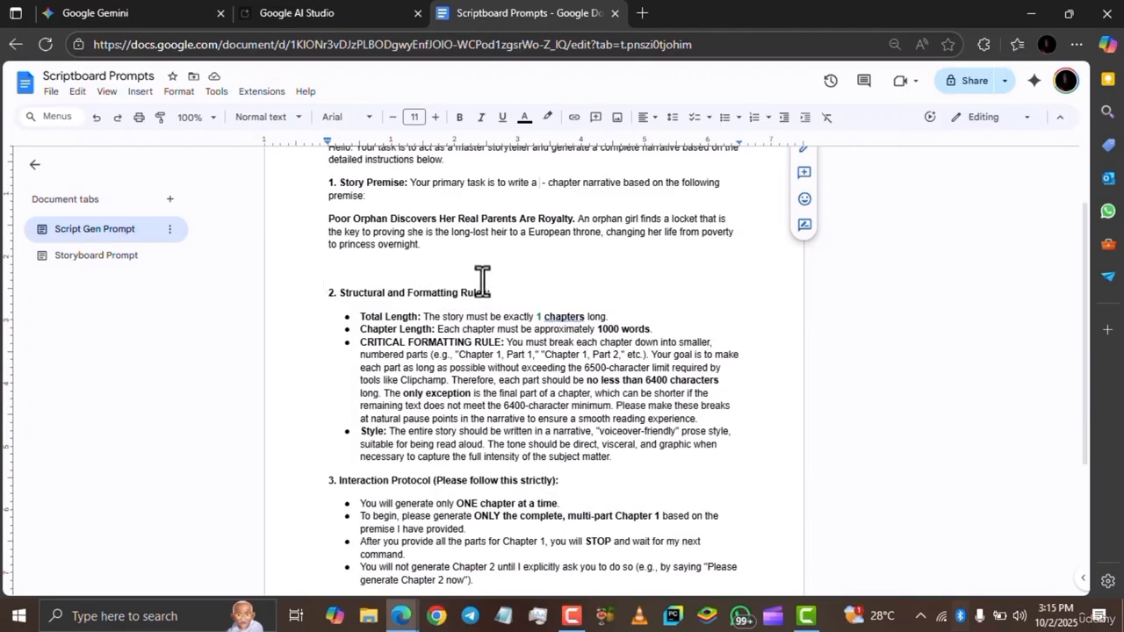
pyautogui.click(838, 452)
pyautogui.click(539, 182)
pyautogui.scroll(-1, 410, 316)
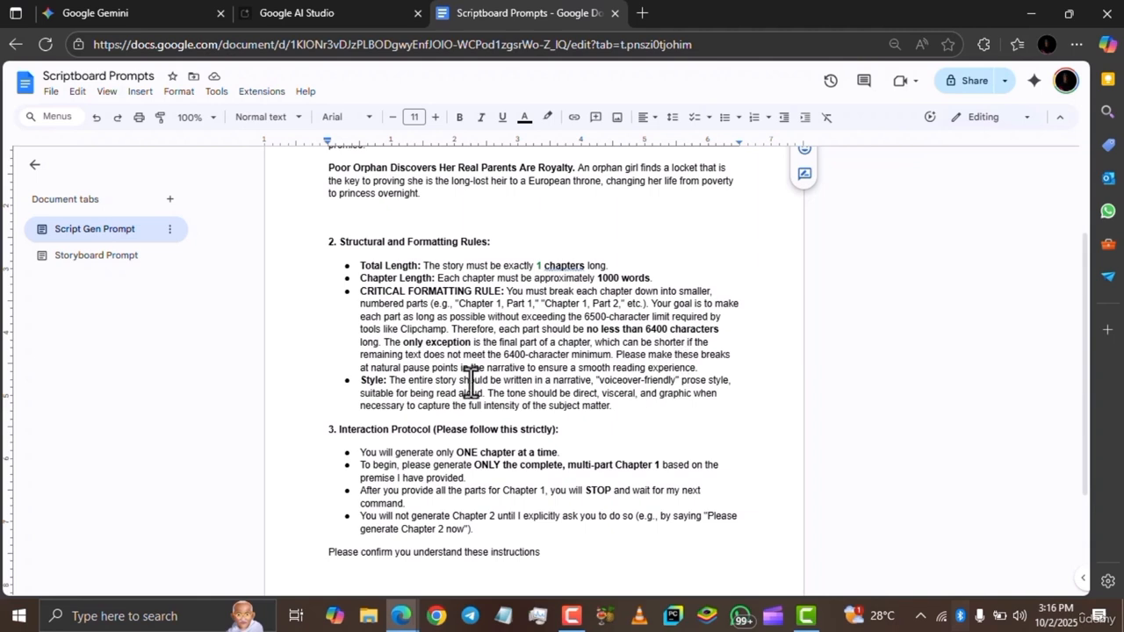
pyautogui.scroll(1, 361, 375)
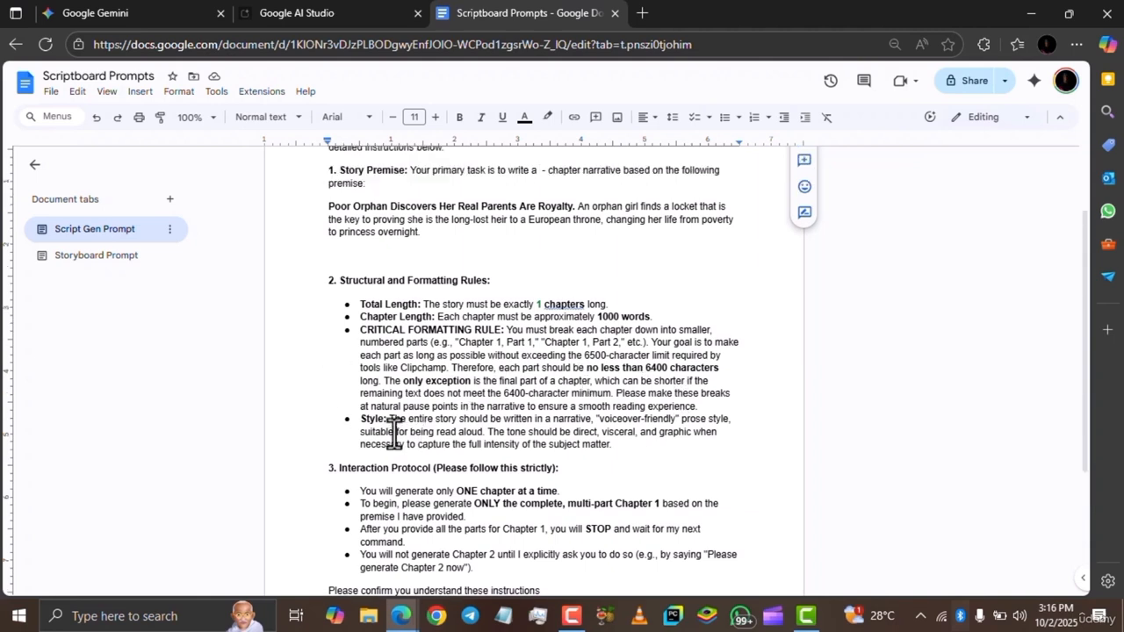
pyautogui.scroll(-1, 644, 439)
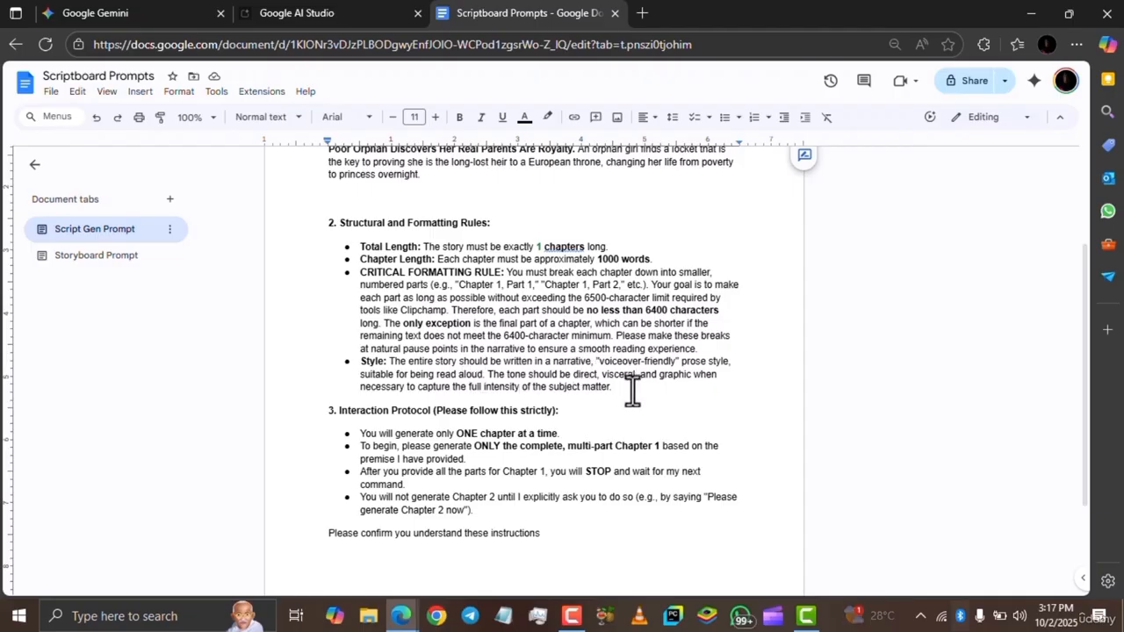
pyautogui.scroll(4, 546, 373)
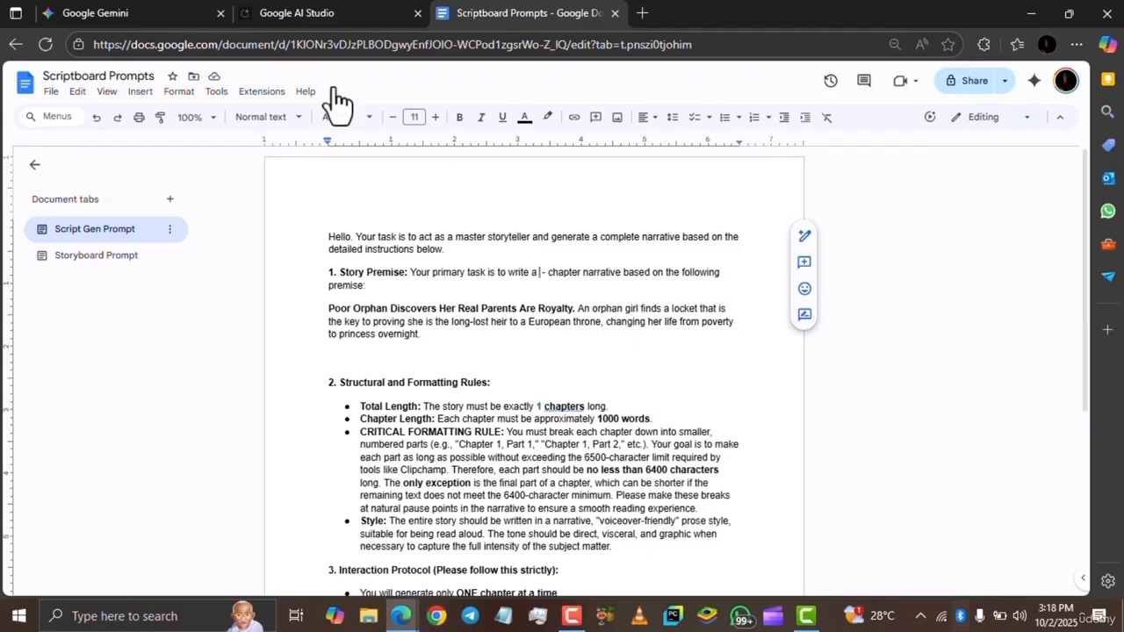
pyautogui.click(145, 18)
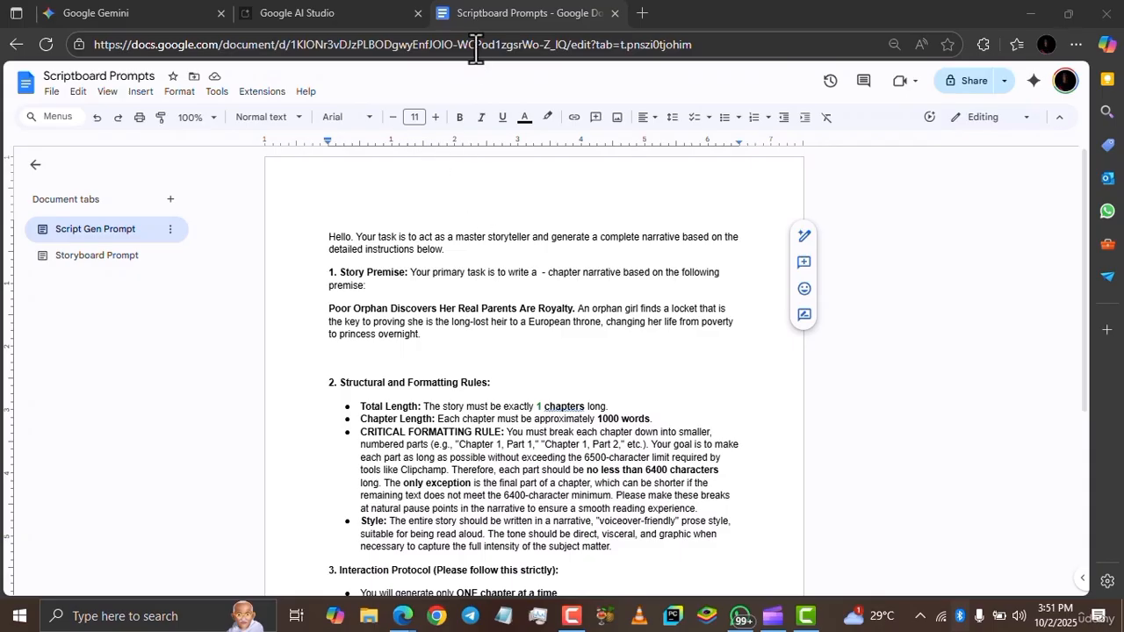
pyautogui.click(156, 19)
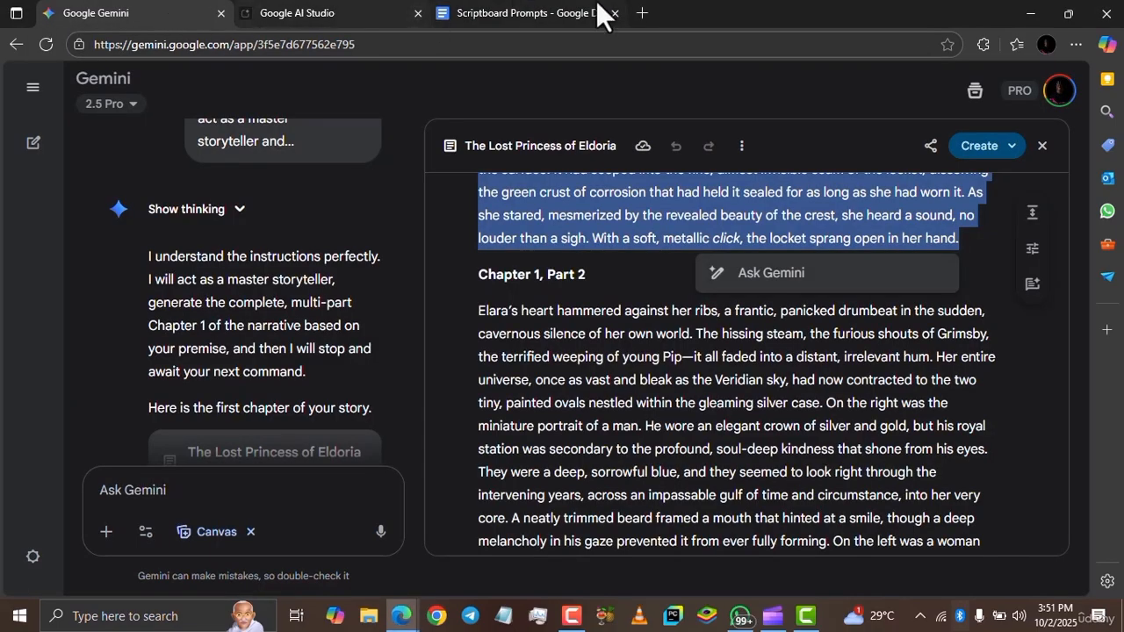
pyautogui.click(642, 13)
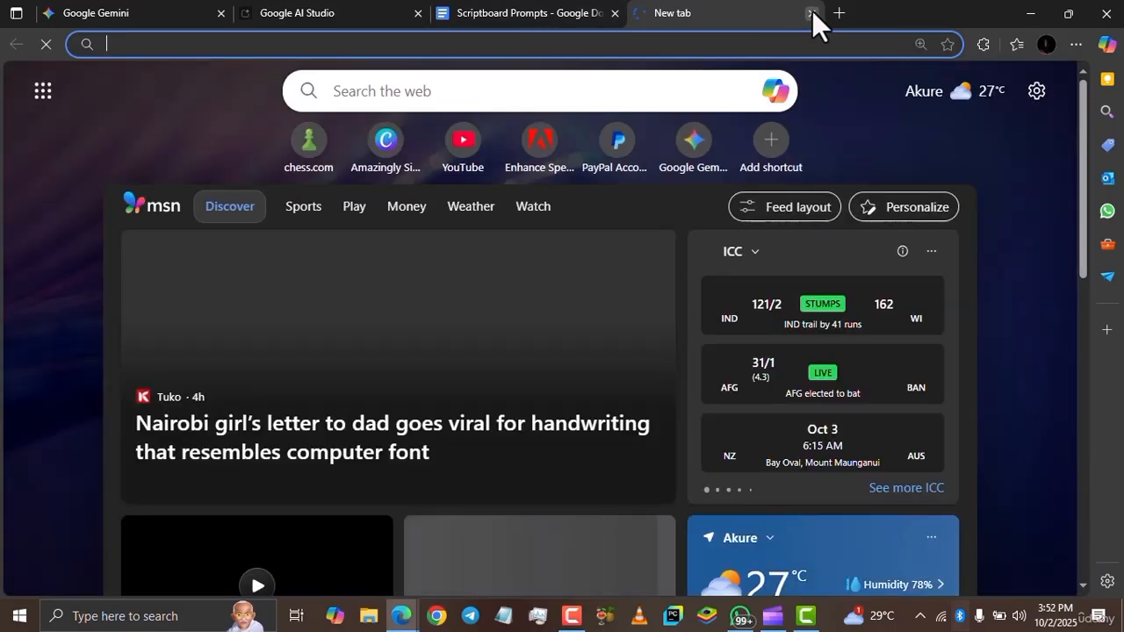
pyautogui.click(810, 13)
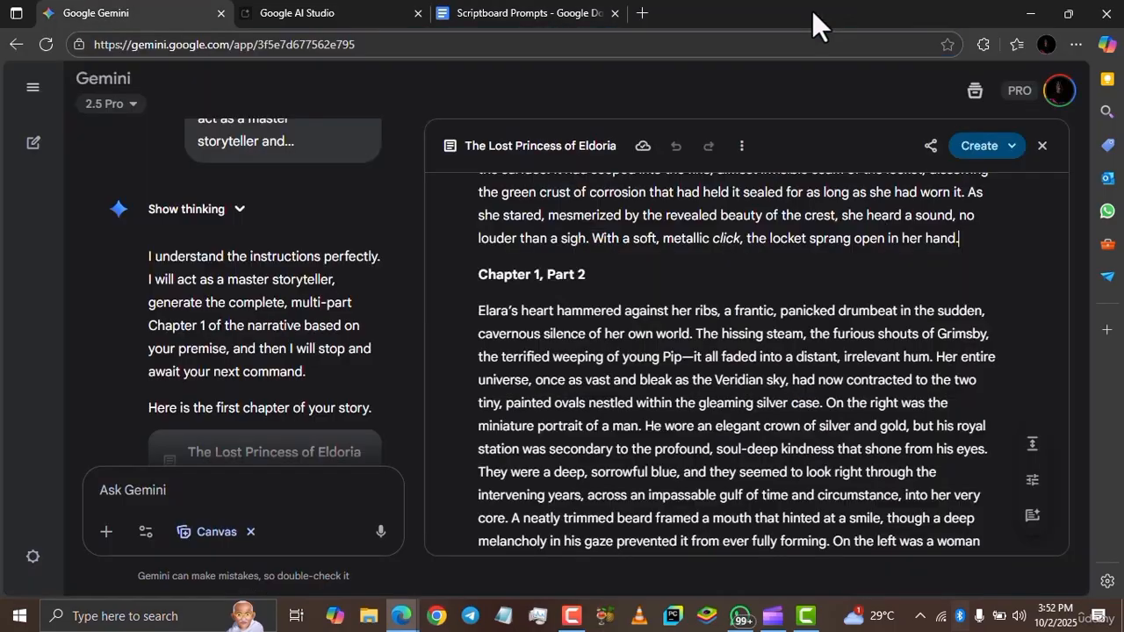
pyautogui.click(500, 11)
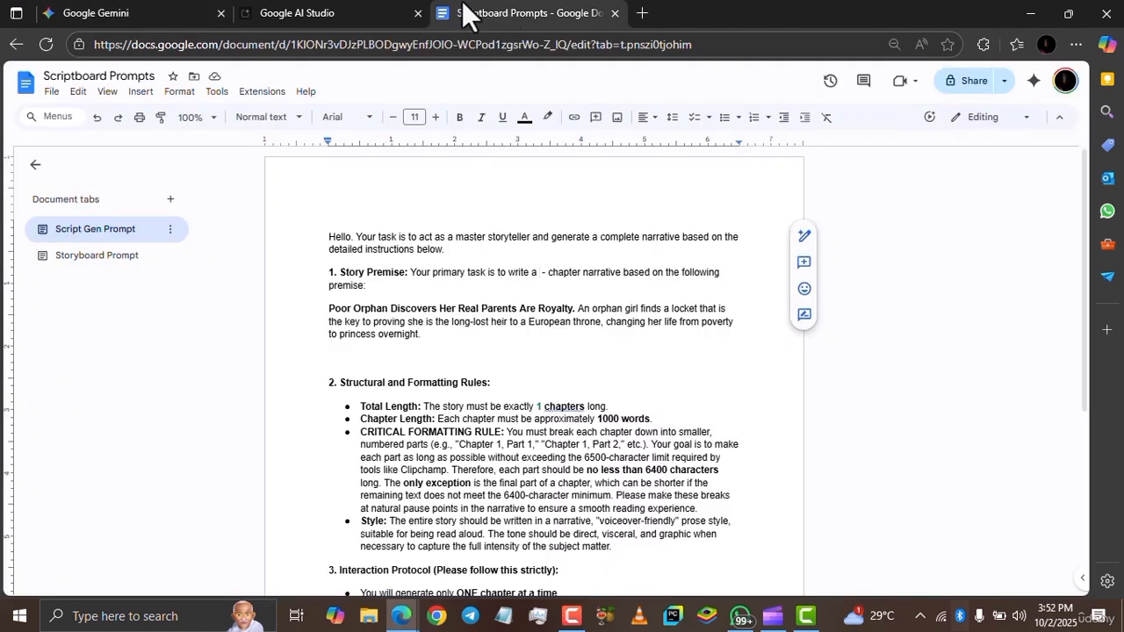
# - Open gemini.google.com in a new browser tab and duplicate that tab
pyautogui.click(641, 15)
pyautogui.write('gemini.google.com')
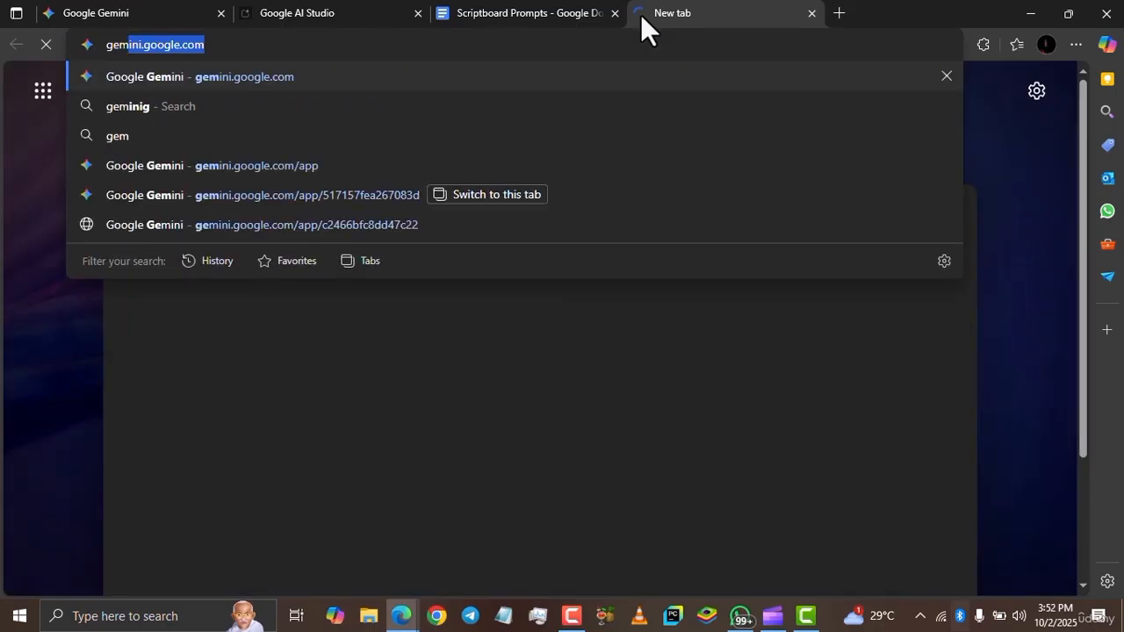
pyautogui.press('Return')
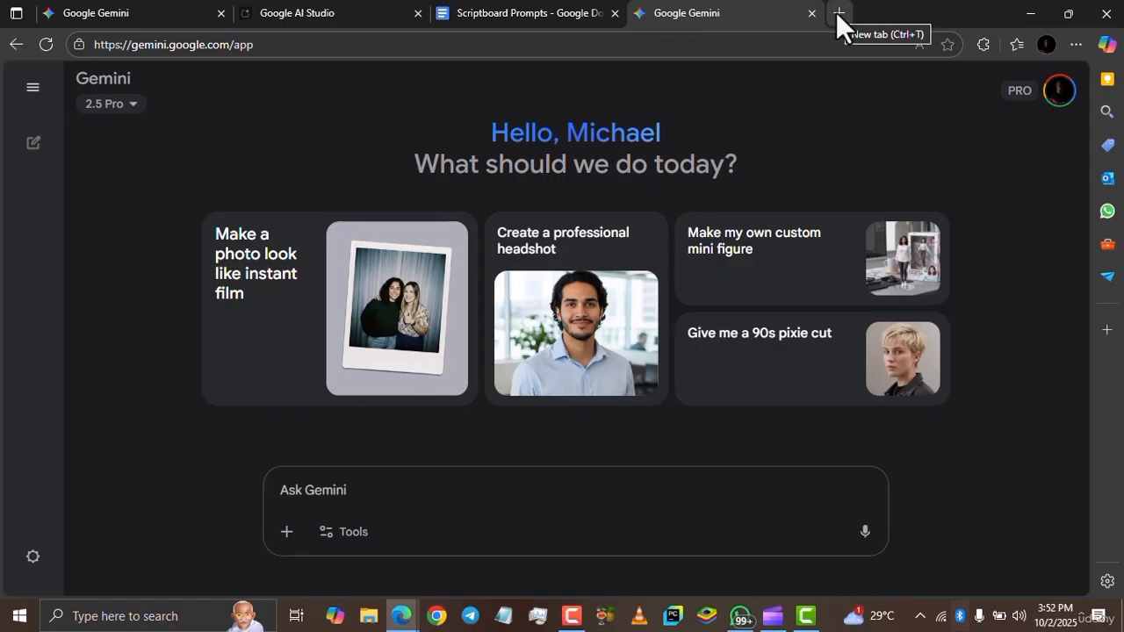
pyautogui.rightClick(771, 14)
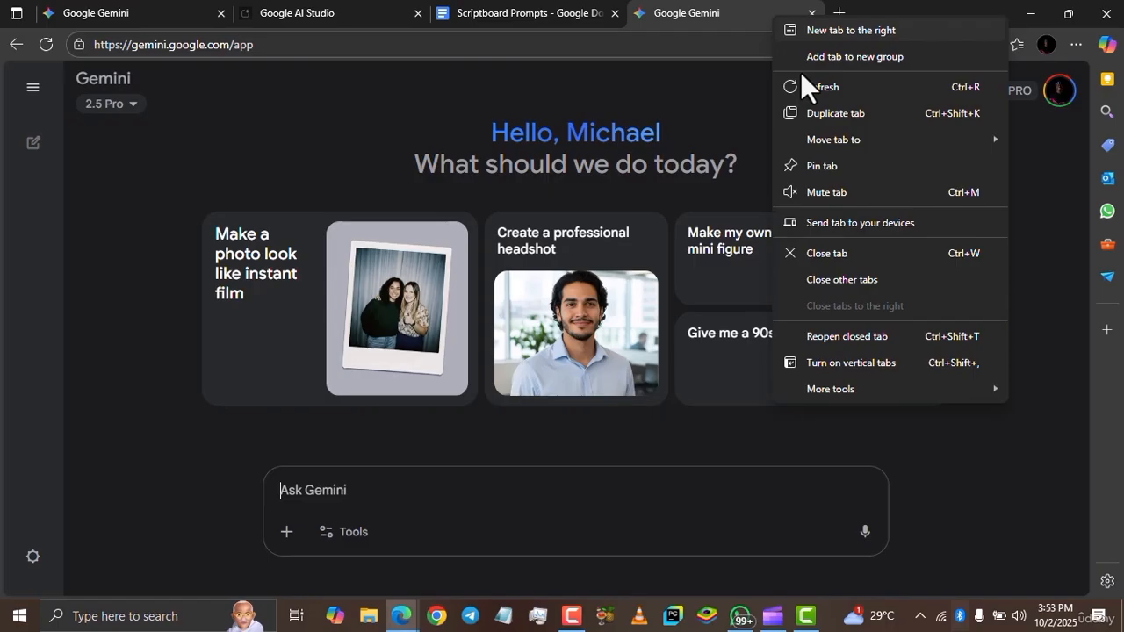
pyautogui.click(819, 114)
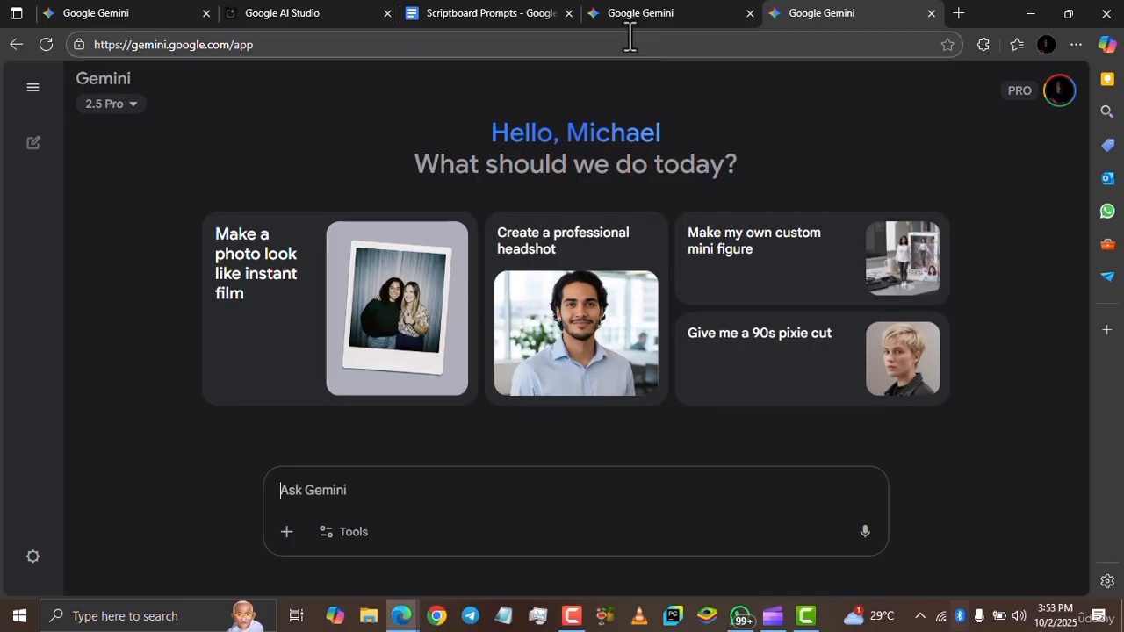
# - Go to the Storyboard Prompt in the Scriptboard Prompts document and select the placeholder line under "The Script to be Processed"
pyautogui.click(501, 18)
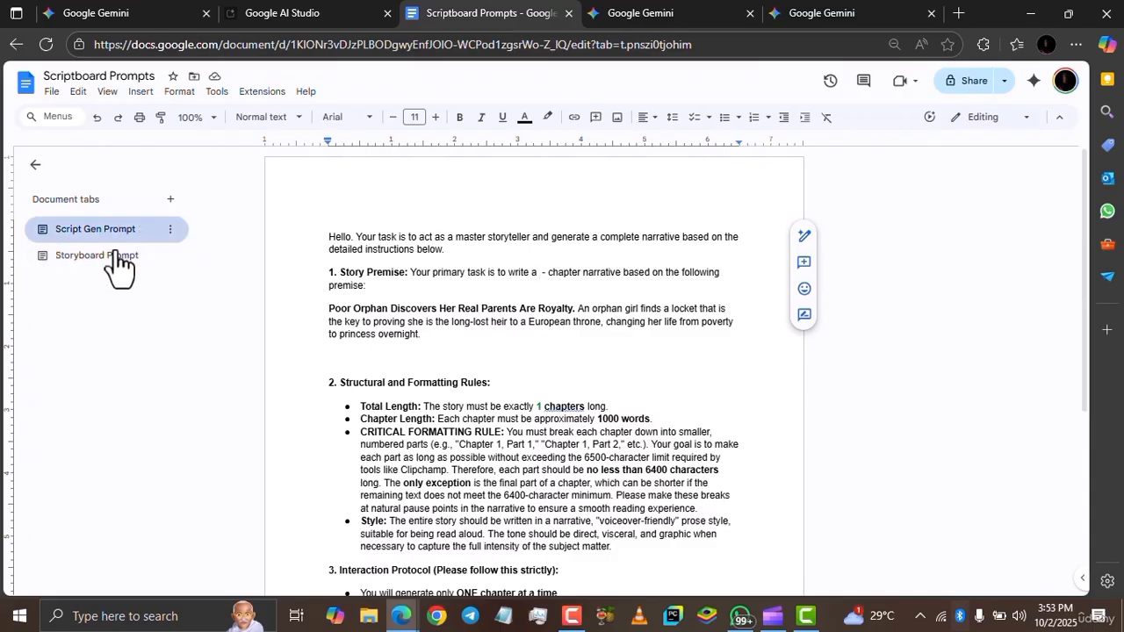
pyautogui.scroll(-4, 636, 411)
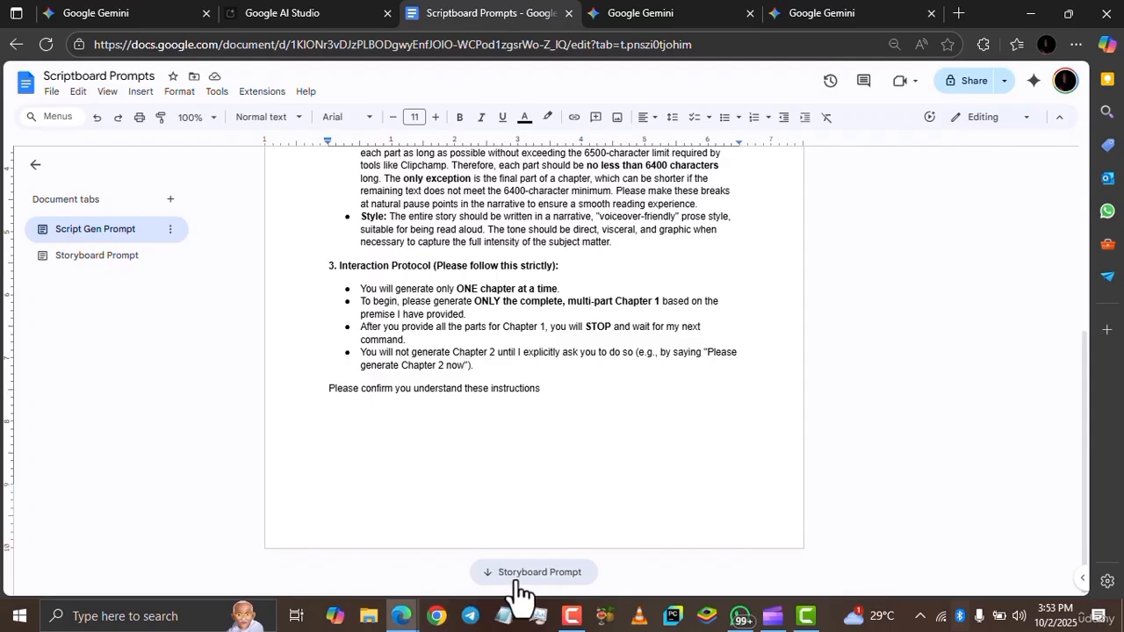
pyautogui.click(518, 579)
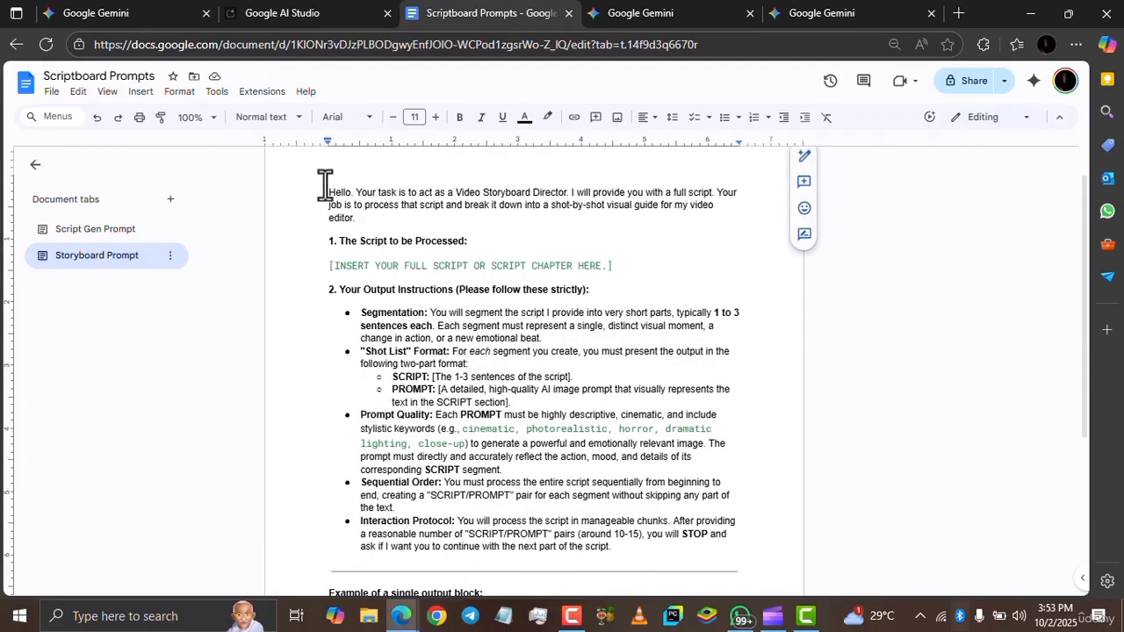
pyautogui.moveTo(322, 198); pyautogui.dragTo(720, 318)
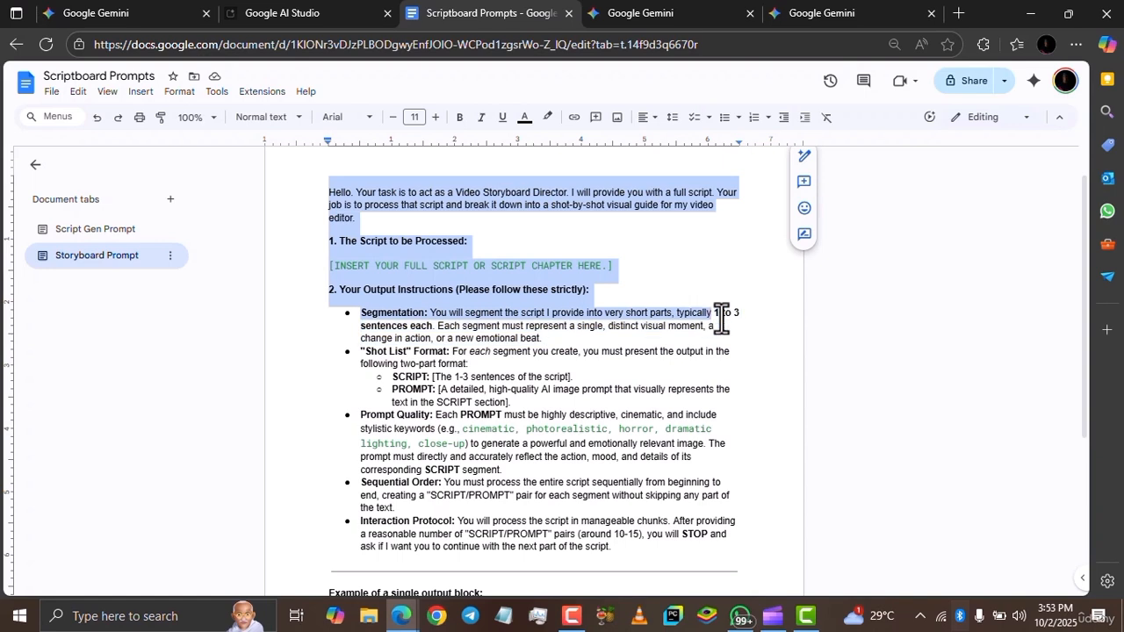
pyautogui.click(742, 226)
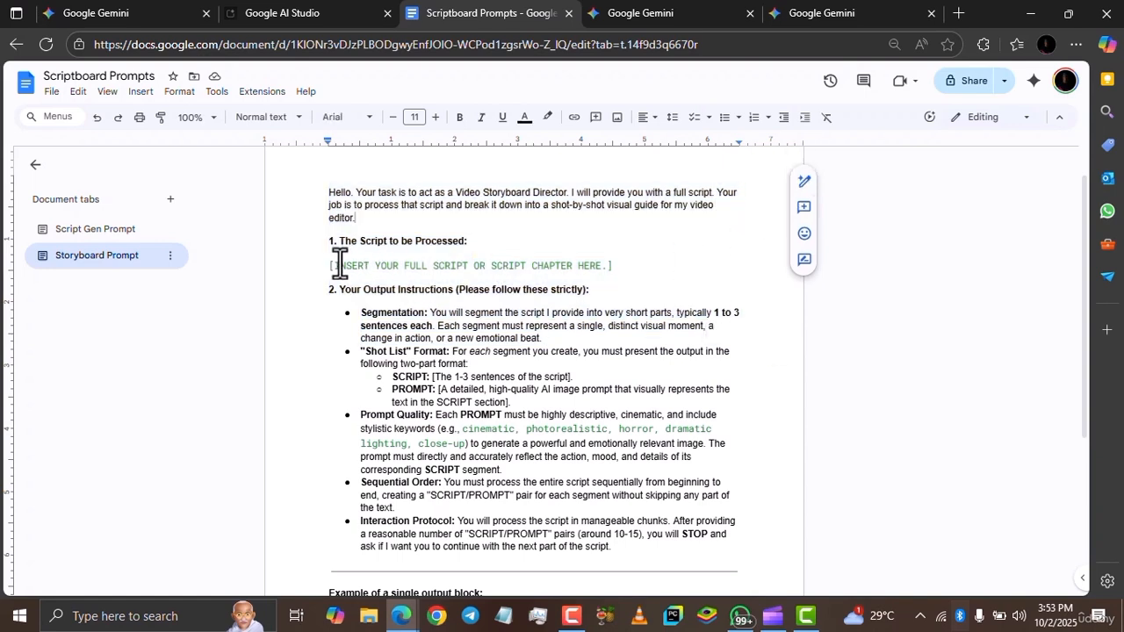
pyautogui.moveTo(327, 265); pyautogui.dragTo(614, 269)
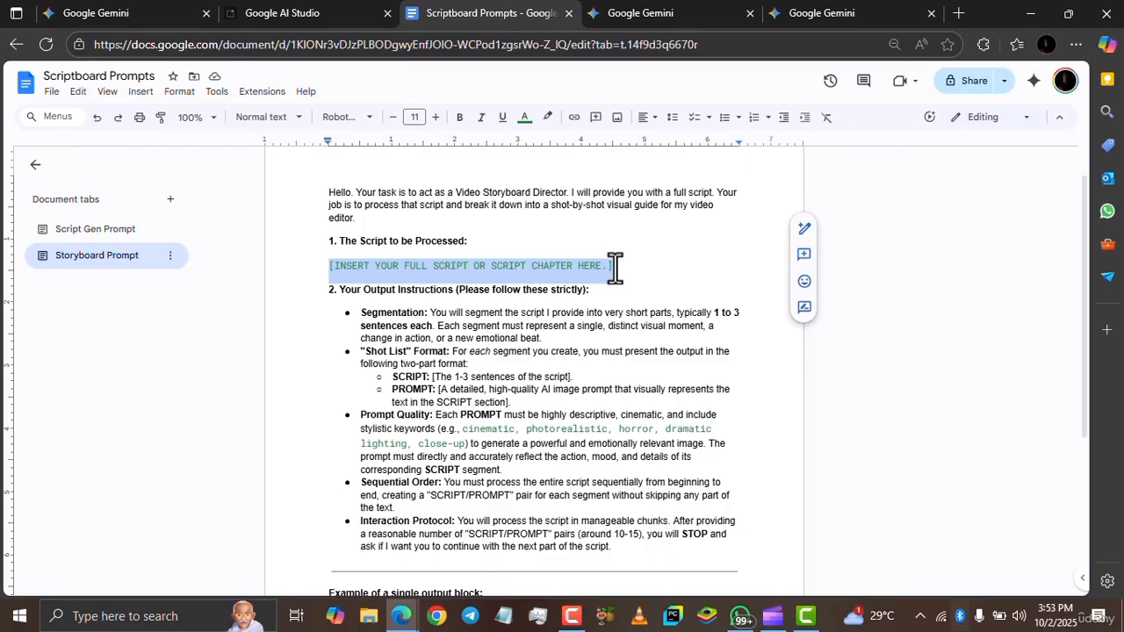
# - Copy the full text of "The Lost Princess of Eldoria" from Gemini and paste it over the Storyboard Prompt's script placeholder
pyautogui.click(146, 12)
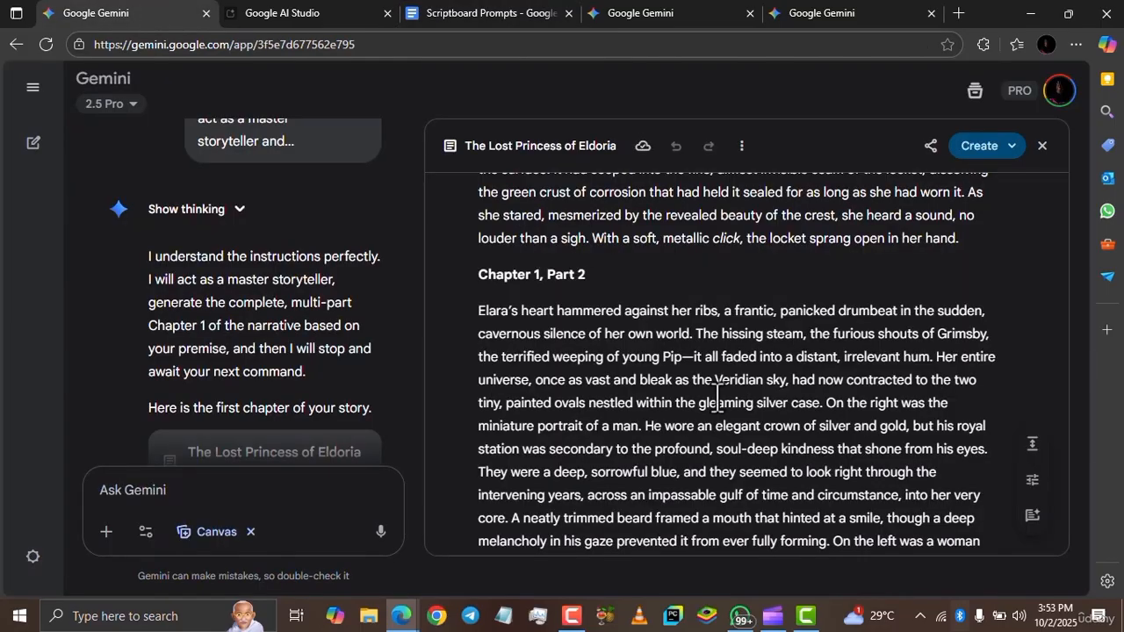
pyautogui.scroll(15, 714, 396)
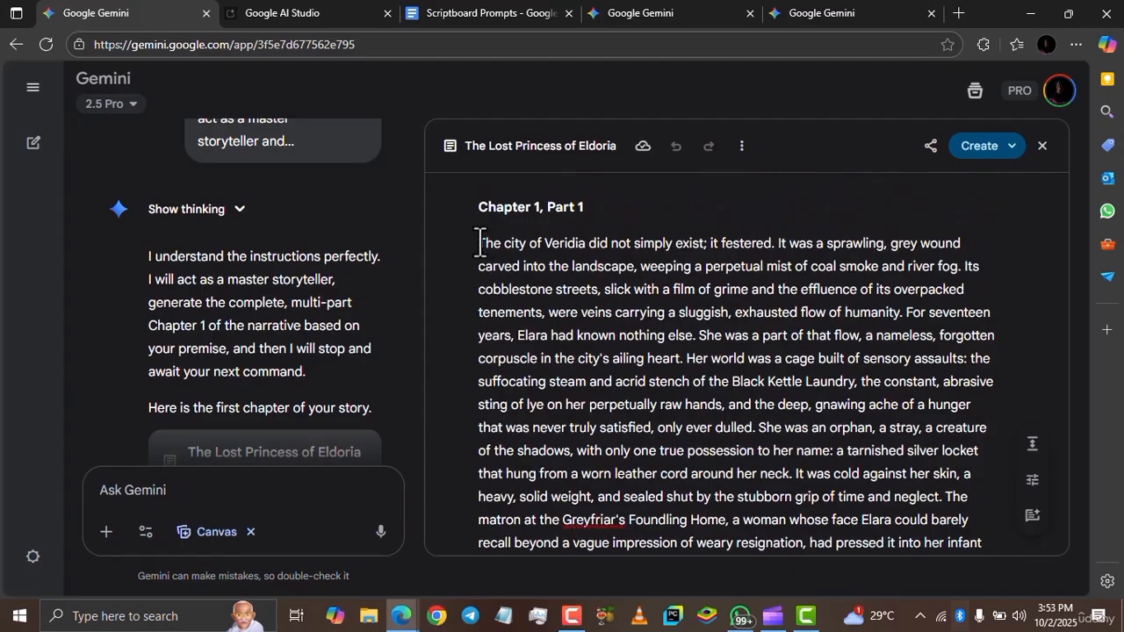
pyautogui.moveTo(481, 242); pyautogui.dragTo(990, 504)
pyautogui.hotkey('ctrl', 'c')
pyautogui.scroll(-10, 702, 325)
pyautogui.scroll(-6, 697, 320)
pyautogui.scroll(-15, 764, 355)
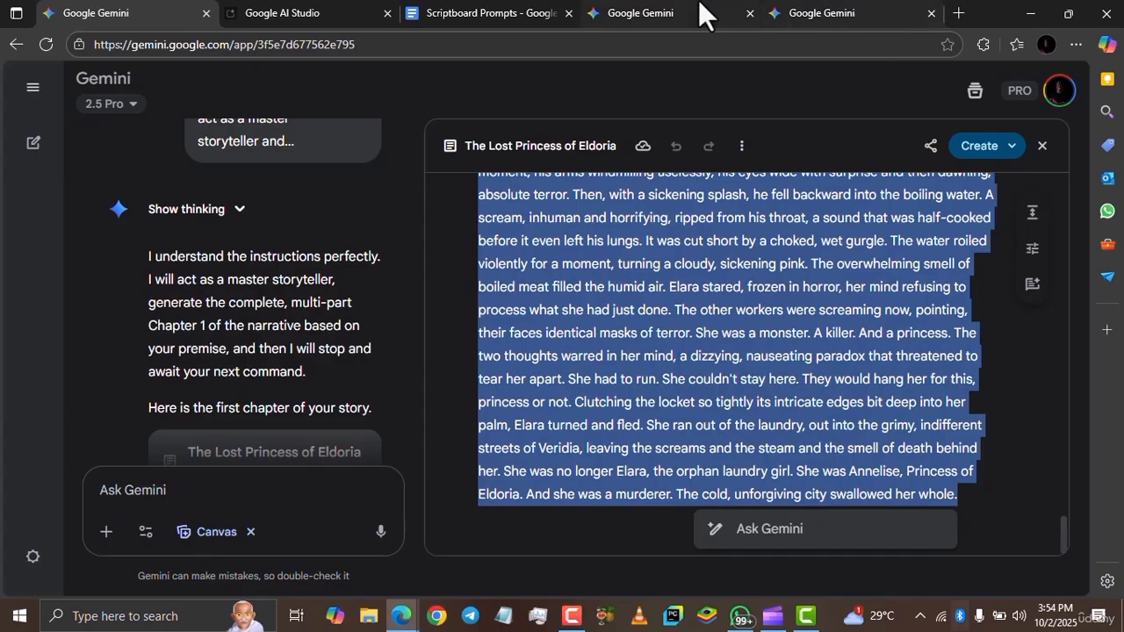
pyautogui.click(491, 22)
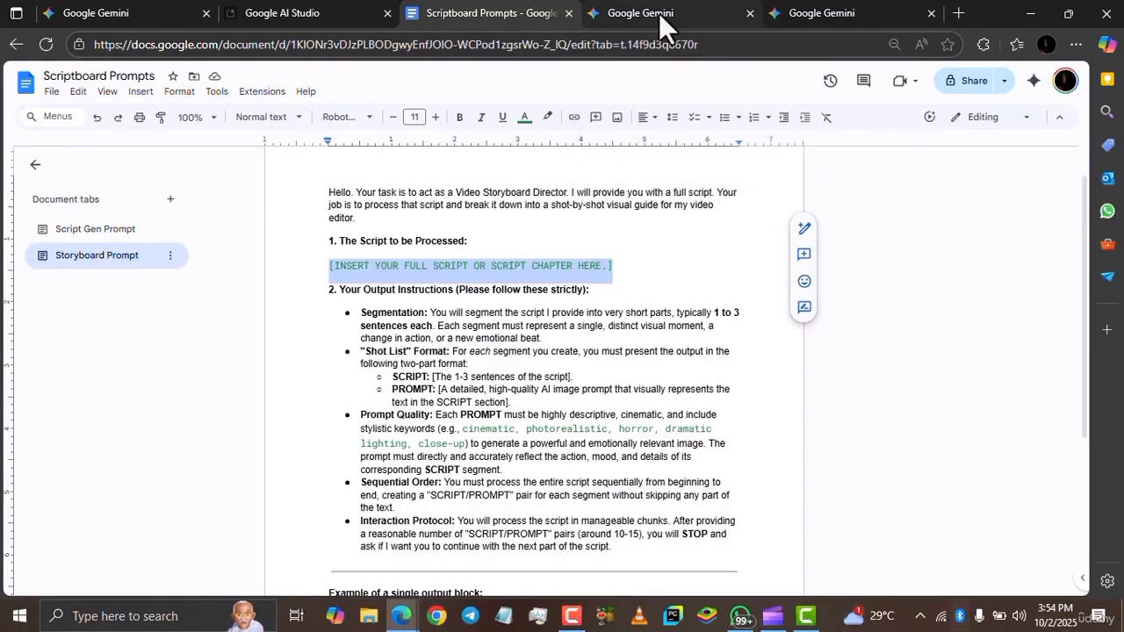
pyautogui.hotkey('ctrl', 'v')
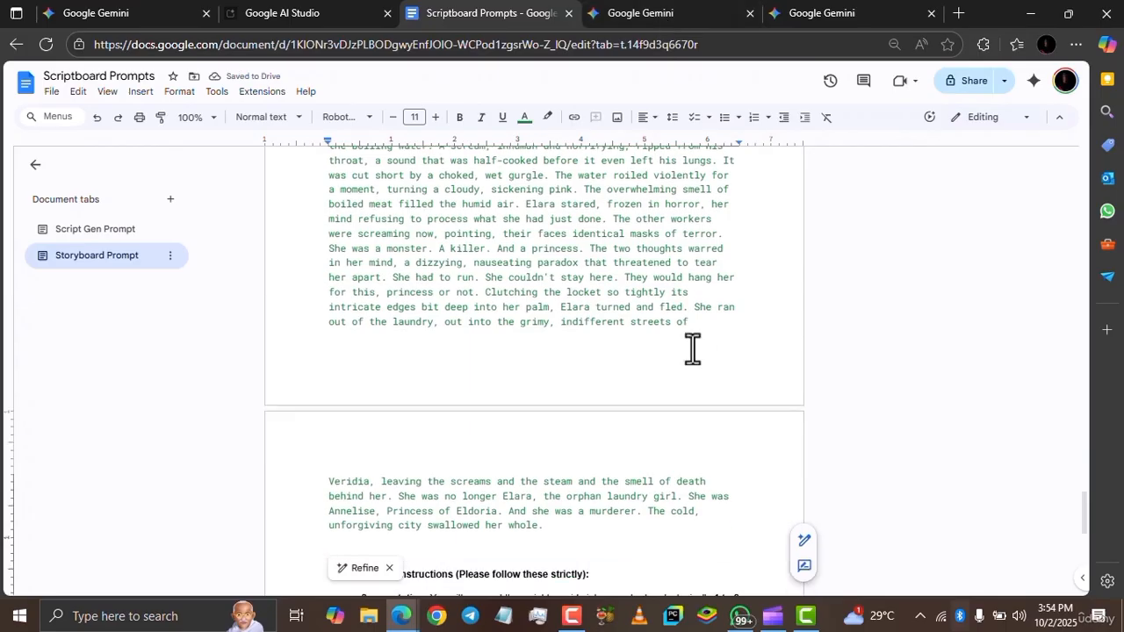
# - Copy the whole filled-in Storyboard Prompt from the greeting to its closing line and submit it in the new Gemini chat
pyautogui.scroll(20, 692, 349)
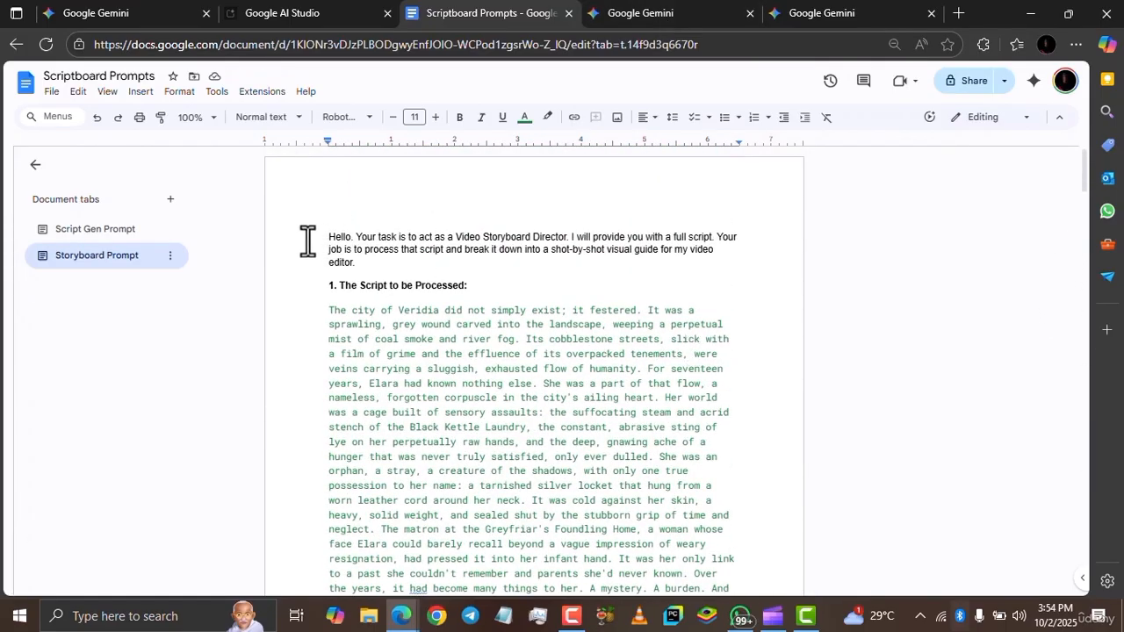
pyautogui.moveTo(465, 327); pyautogui.dragTo(723, 529)
pyautogui.scroll(-13, 647, 480)
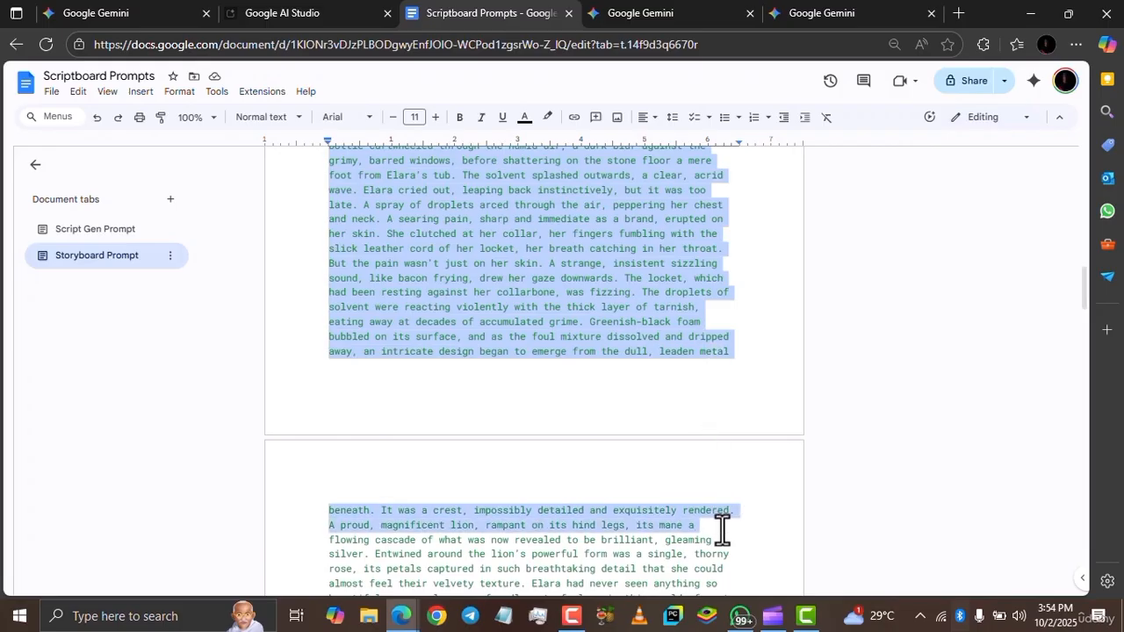
pyautogui.scroll(-14, 722, 529)
pyautogui.scroll(-18, 723, 529)
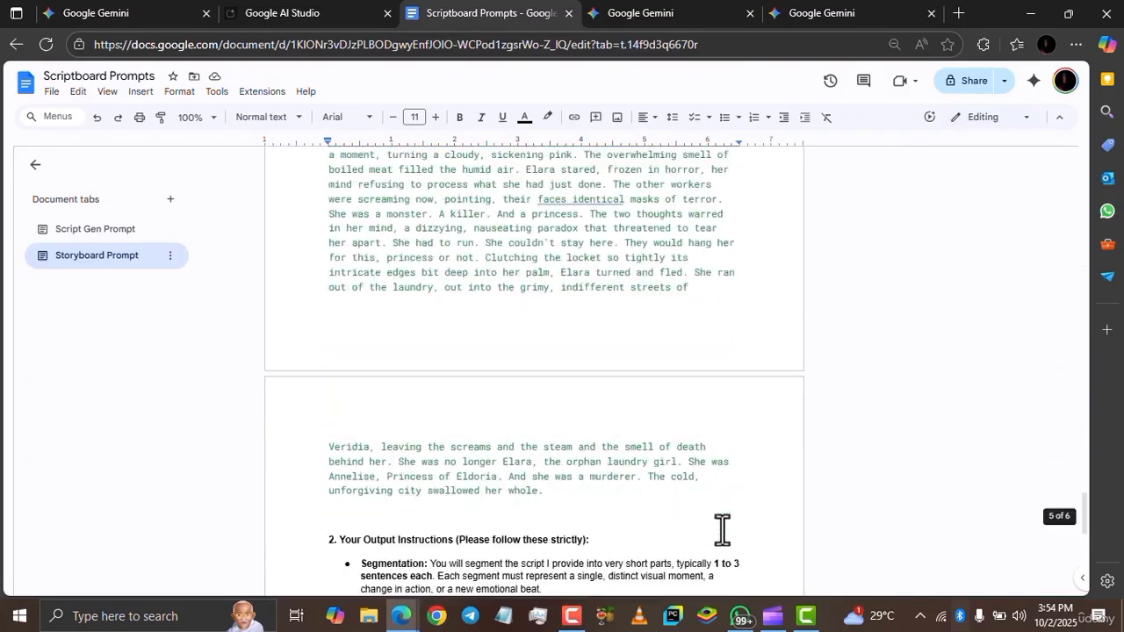
pyautogui.moveTo(723, 530); pyautogui.dragTo(649, 469)
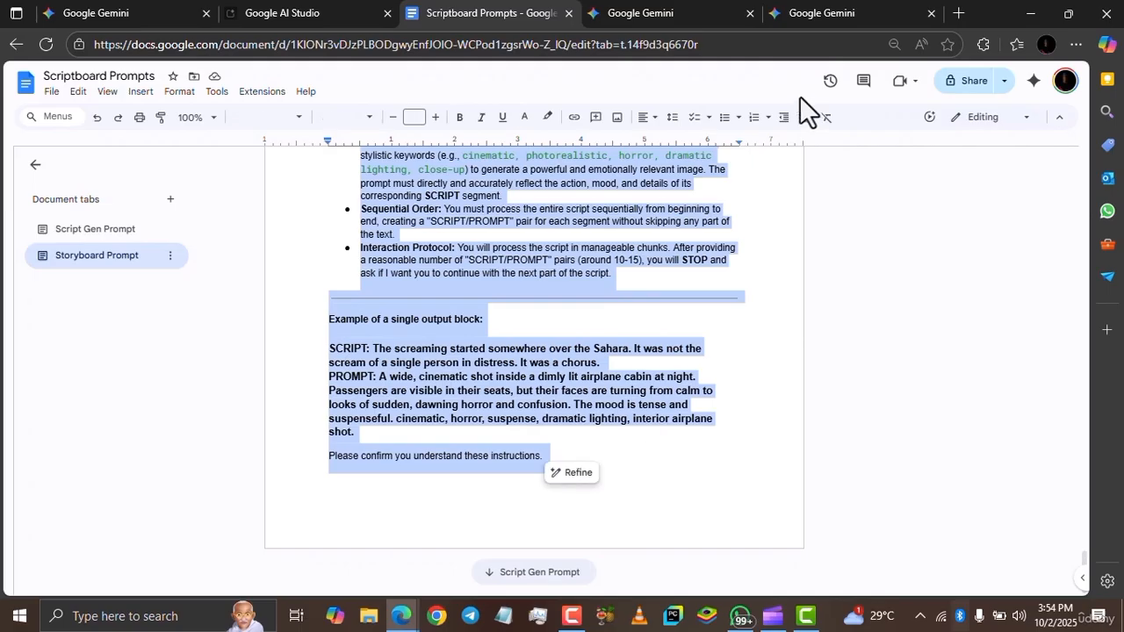
pyautogui.click(638, 14)
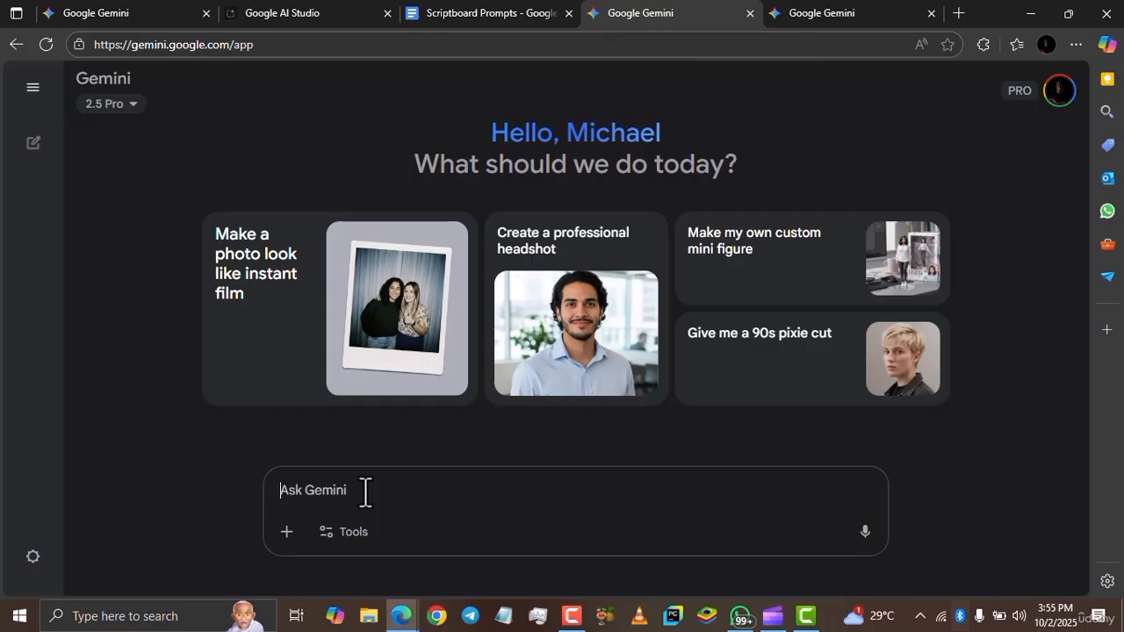
pyautogui.hotkey('ctrl', 'v')
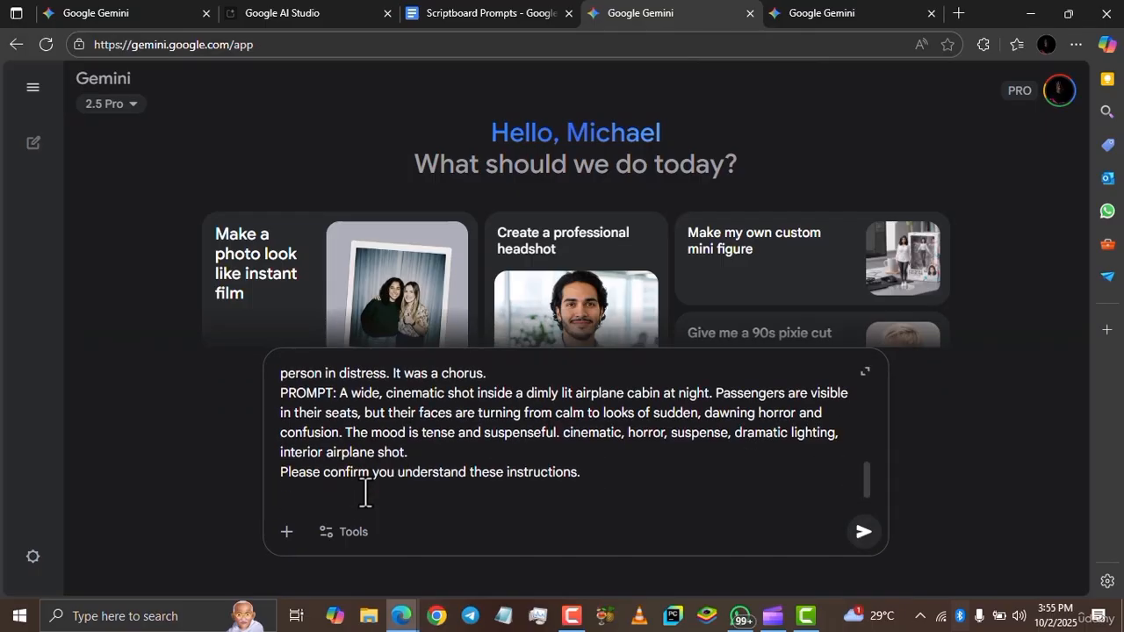
pyautogui.press('Return')
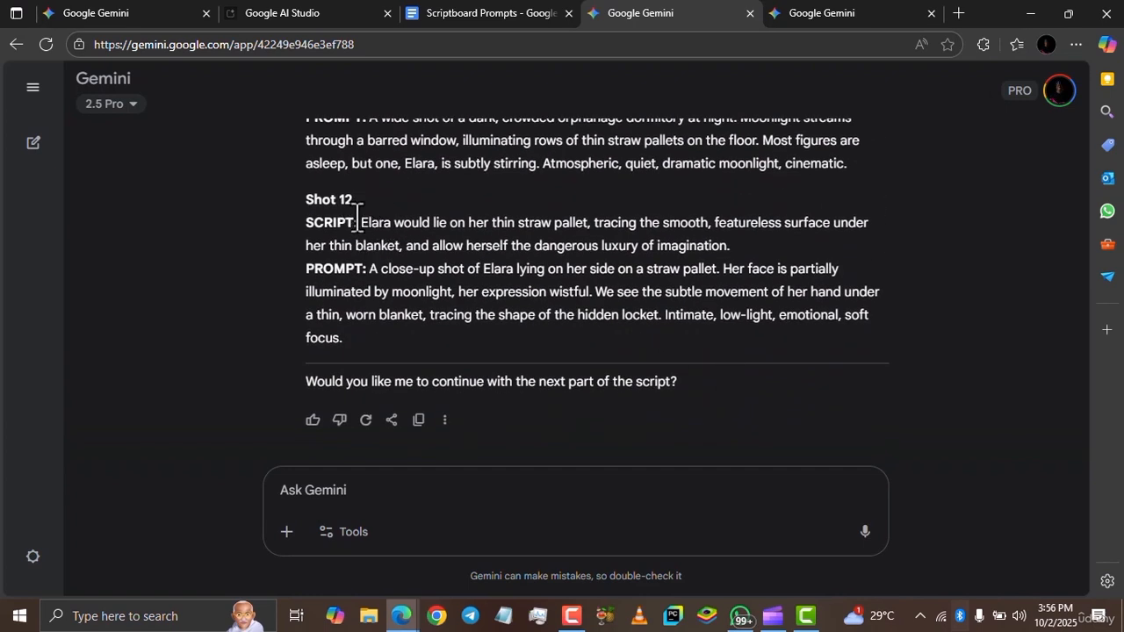
# - Expand the submitted Storyboard Prompt and review its embedded script, the 10-15 pair interaction protocol and the example output block
pyautogui.scroll(1, 412, 220)
pyautogui.scroll(-1, 411, 220)
pyautogui.scroll(20, 682, 377)
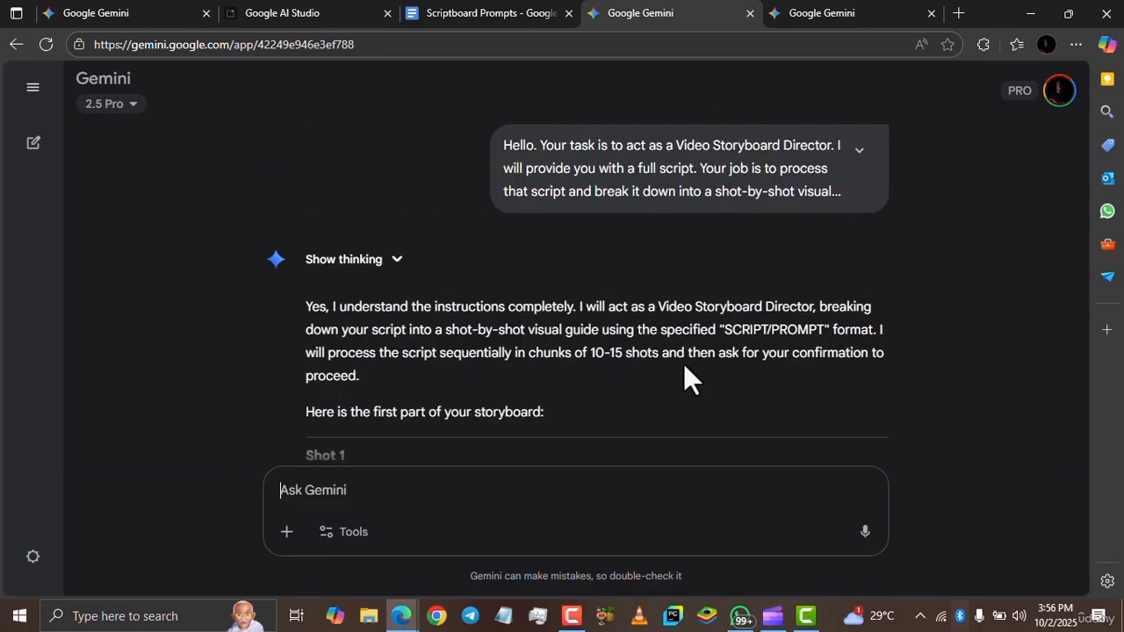
pyautogui.click(863, 167)
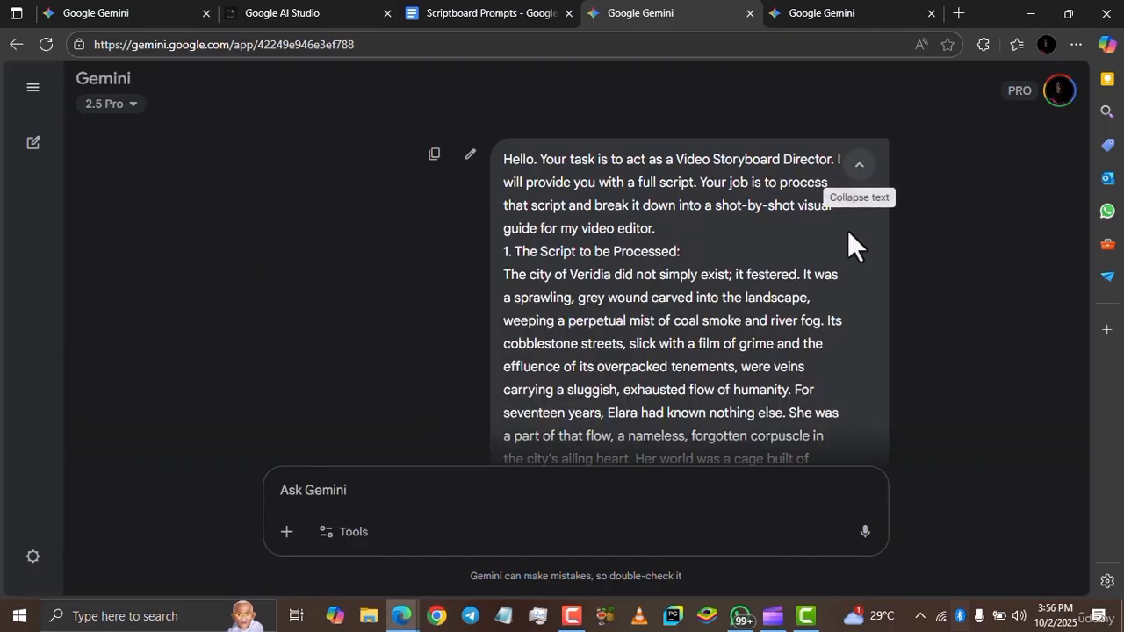
pyautogui.scroll(-3, 829, 378)
pyautogui.scroll(-15, 823, 379)
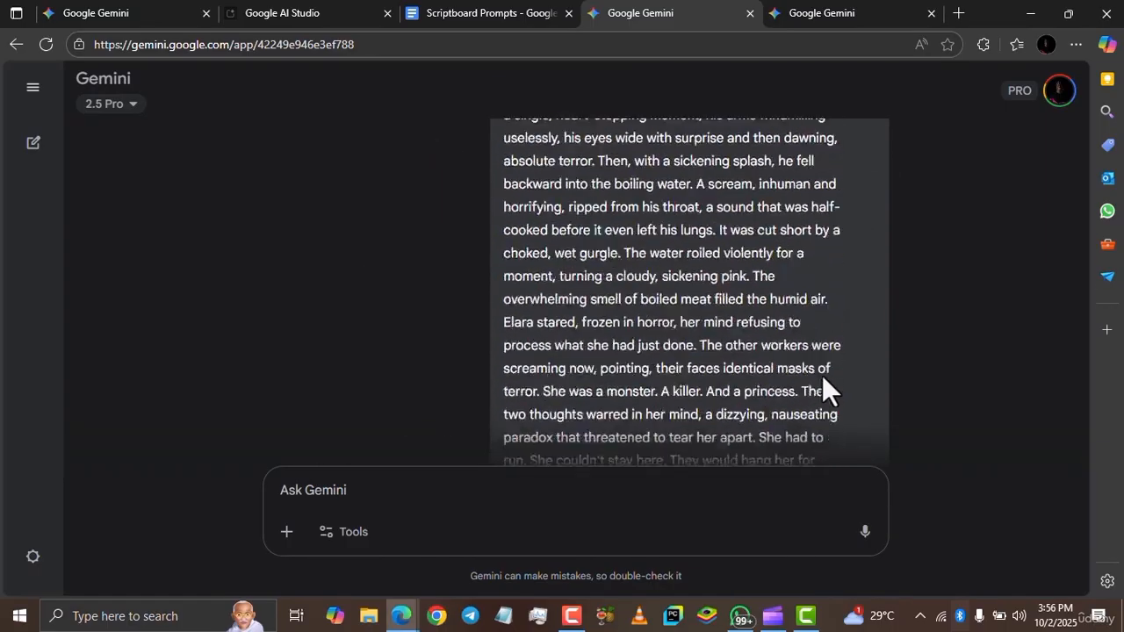
pyautogui.scroll(-3, 821, 375)
pyautogui.scroll(10, 822, 375)
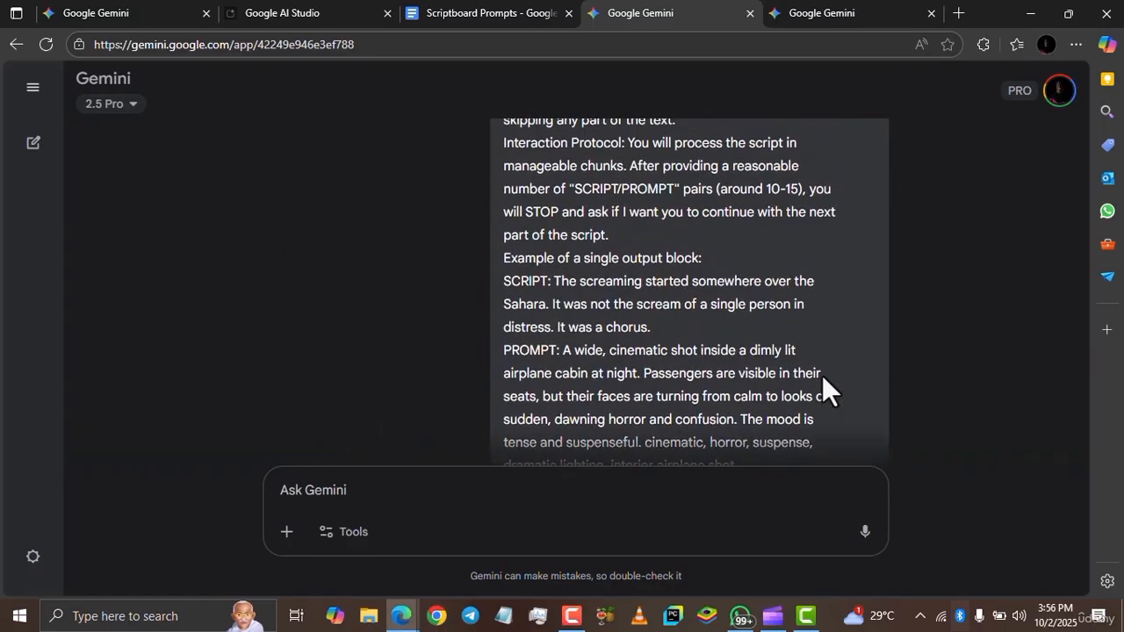
pyautogui.scroll(-1, 822, 375)
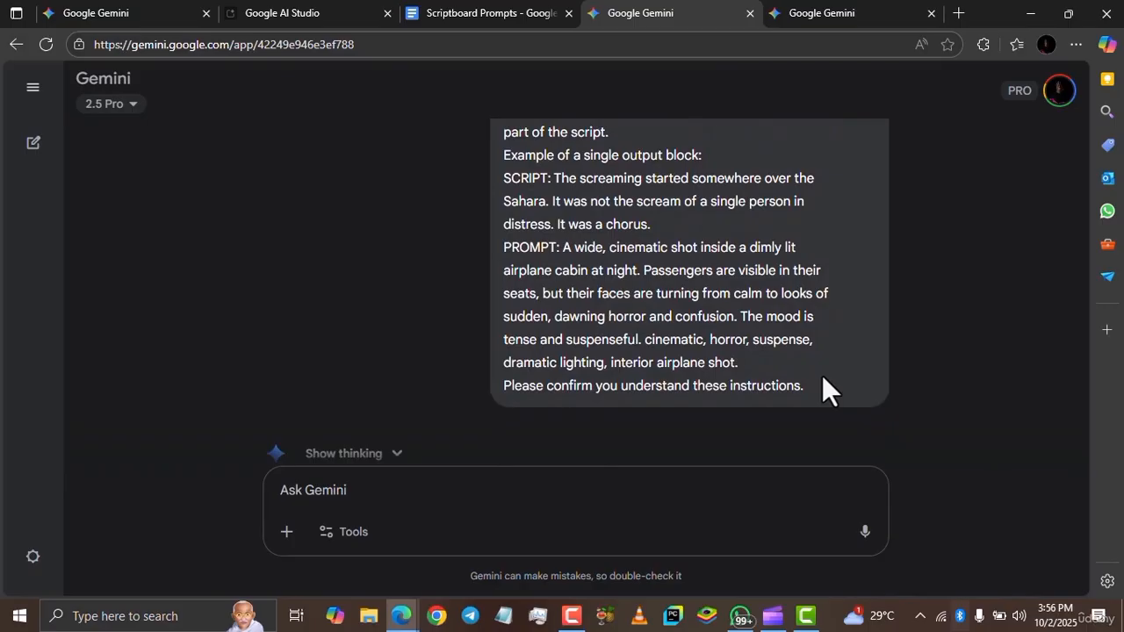
pyautogui.scroll(1, 822, 375)
pyautogui.scroll(3, 821, 375)
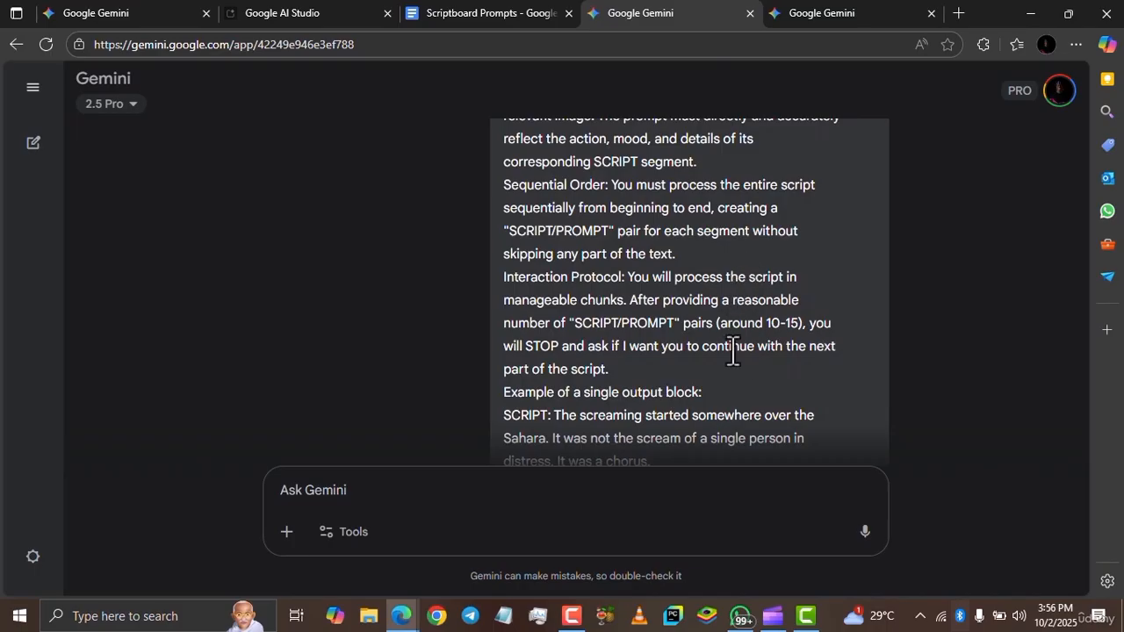
pyautogui.scroll(-1, 733, 351)
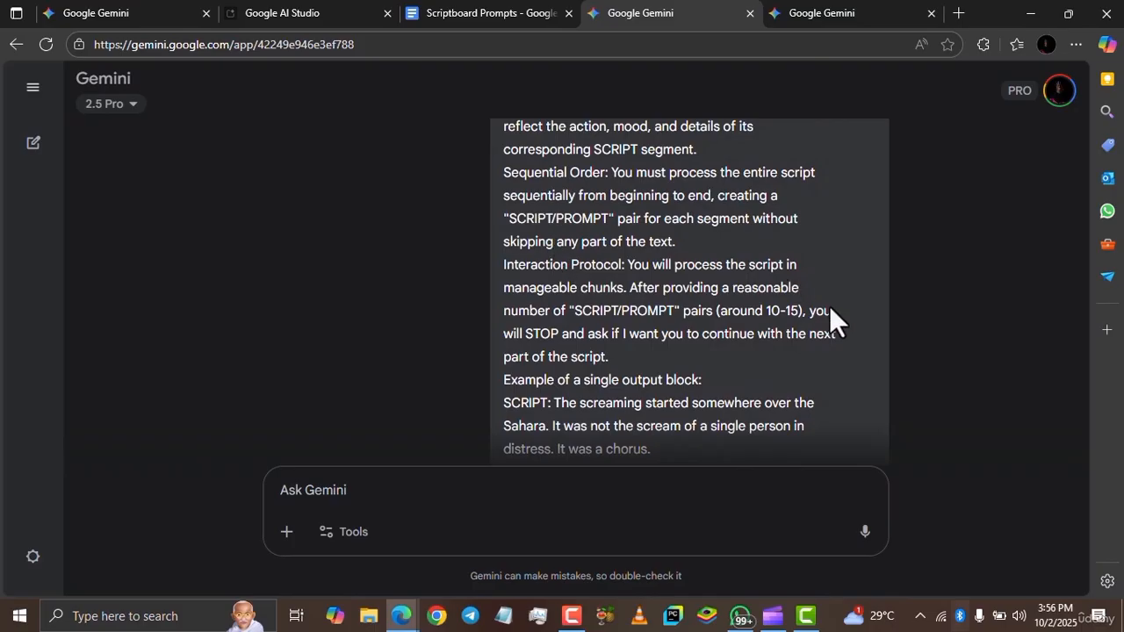
pyautogui.scroll(-20, 851, 331)
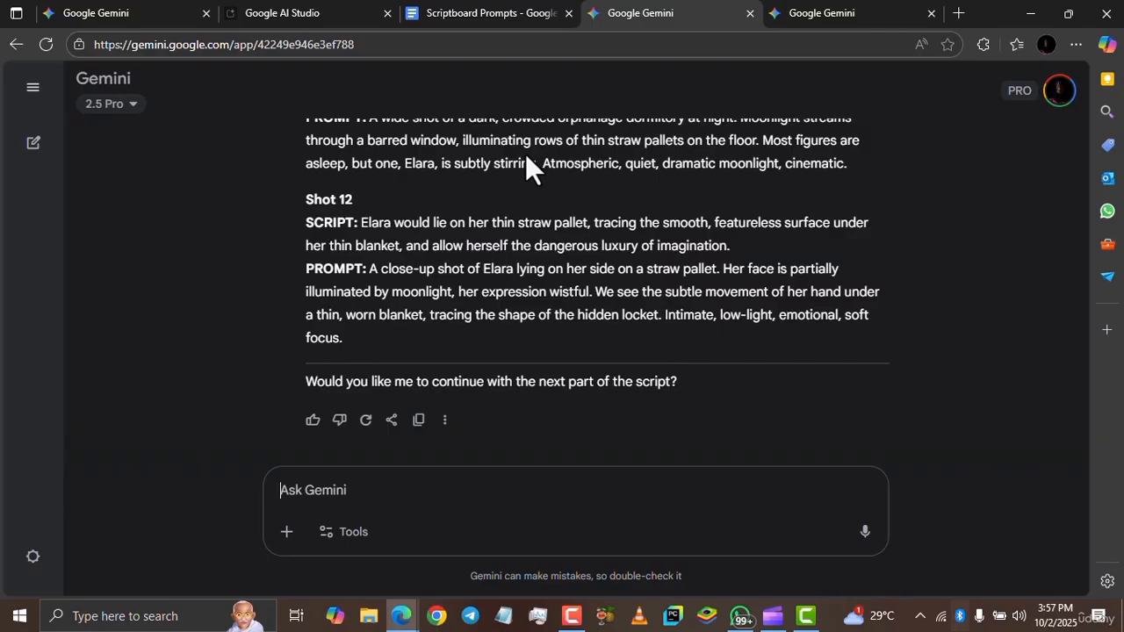
# - Copy the full image prompt of Shot 1 in the storyboard, from "An extreme wide shot" to "hyper-realistic."
pyautogui.scroll(4, 594, 221)
pyautogui.scroll(10, 598, 228)
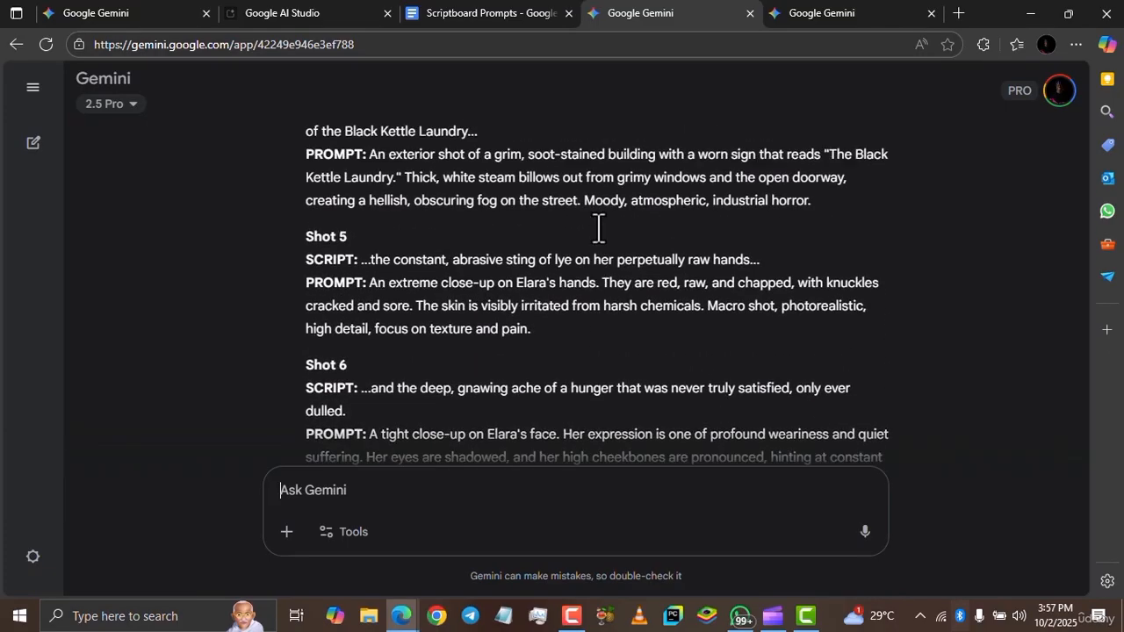
pyautogui.scroll(10, 598, 228)
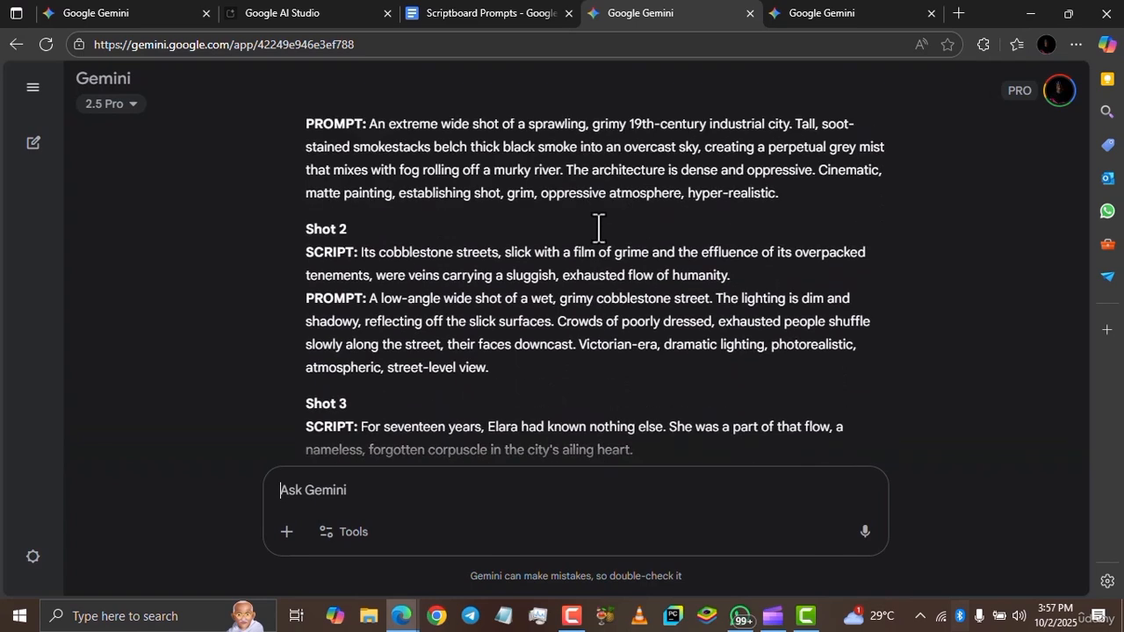
pyautogui.scroll(-2, 598, 228)
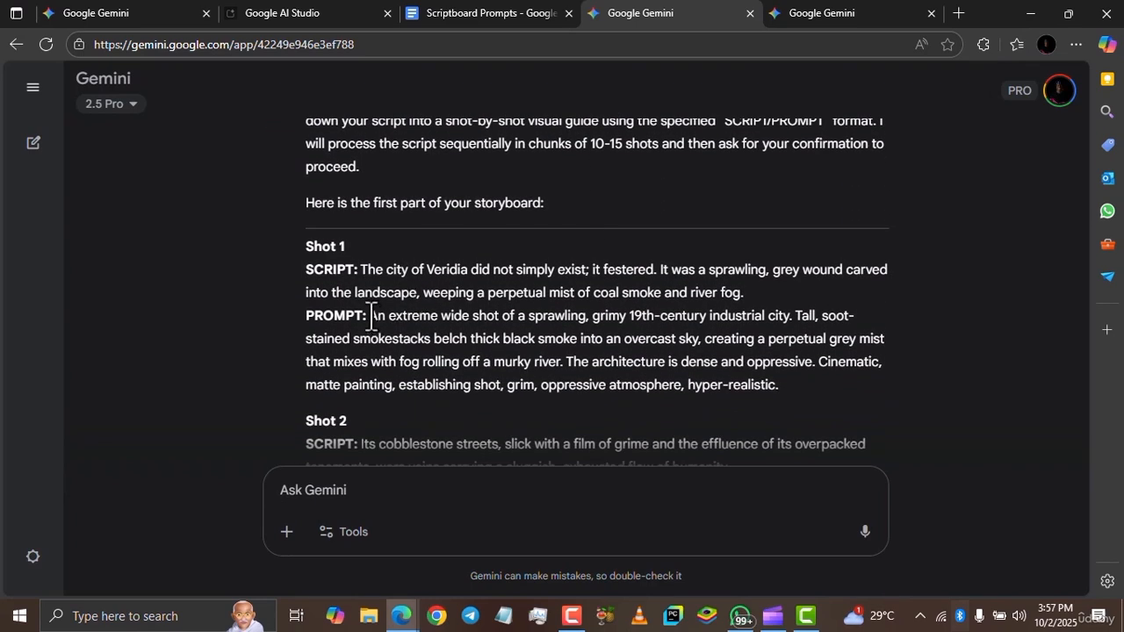
pyautogui.moveTo(369, 315); pyautogui.dragTo(797, 392)
pyautogui.hotkey('ctrl', 'c')
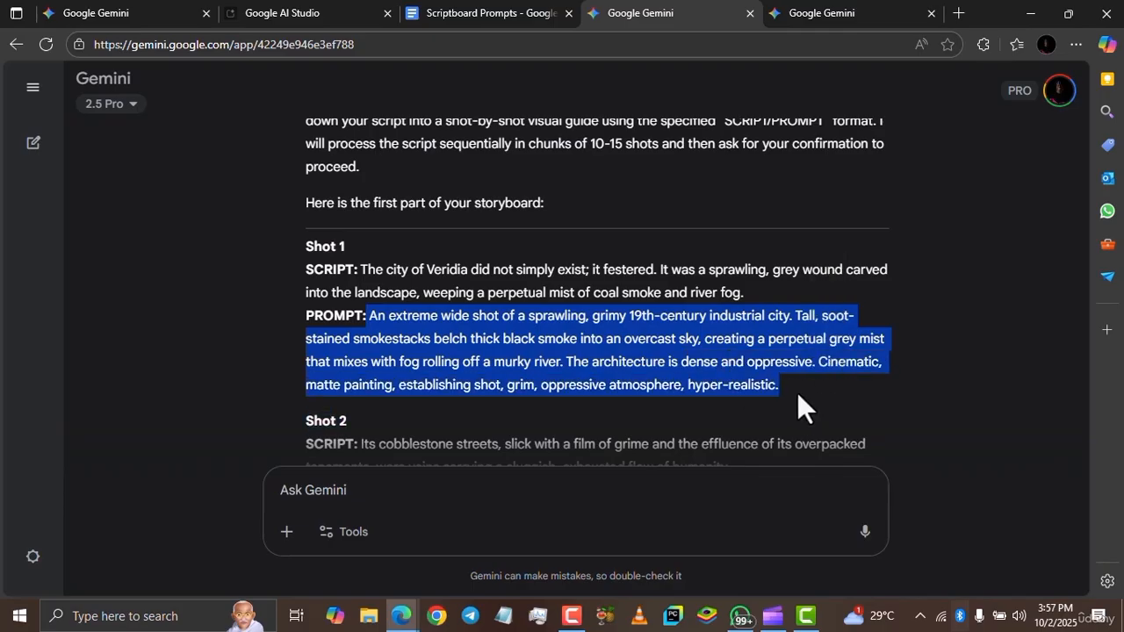
# - In the empty duplicate Gemini chat, enable Create images and submit the copied Shot 1 prompt
pyautogui.click(850, 10)
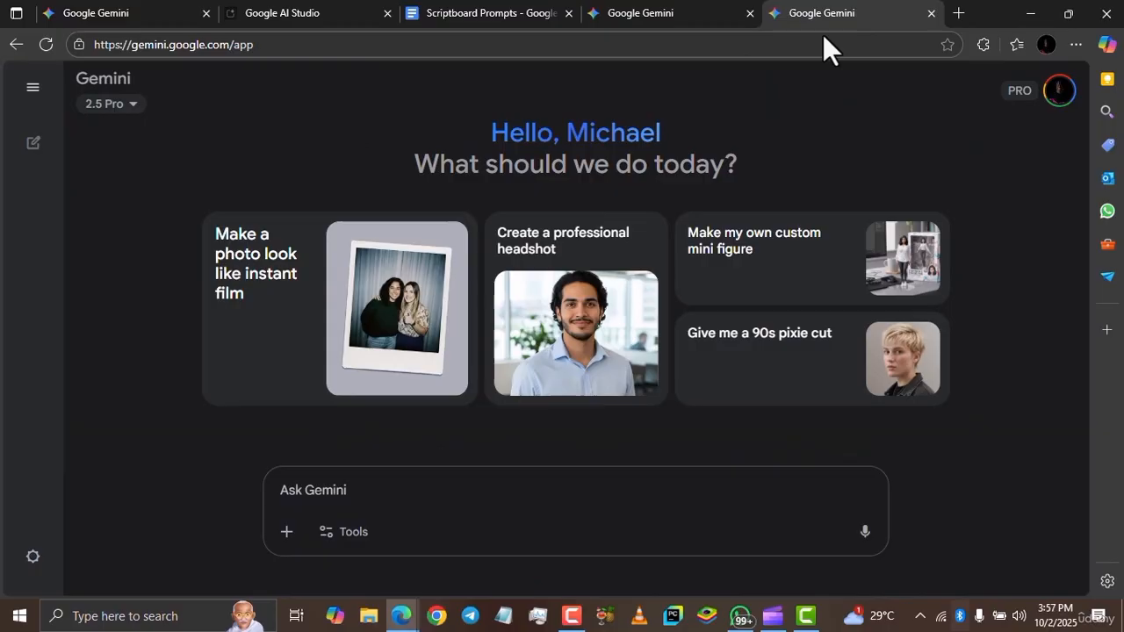
pyautogui.click(332, 533)
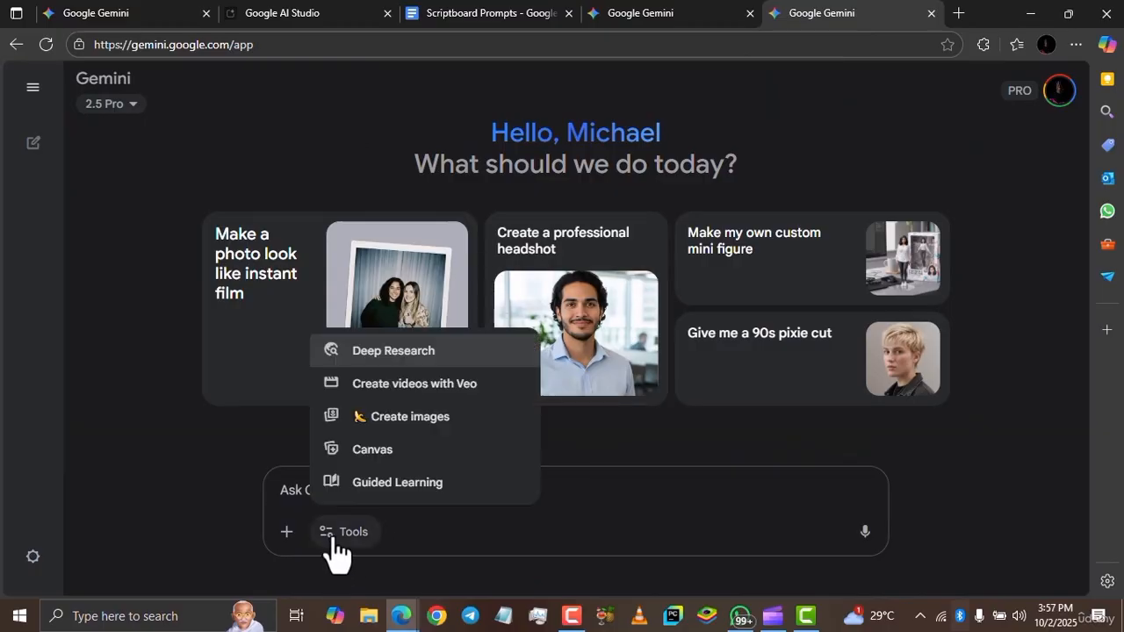
pyautogui.click(383, 422)
pyautogui.hotkey('ctrl', 'v')
pyautogui.press('Return')
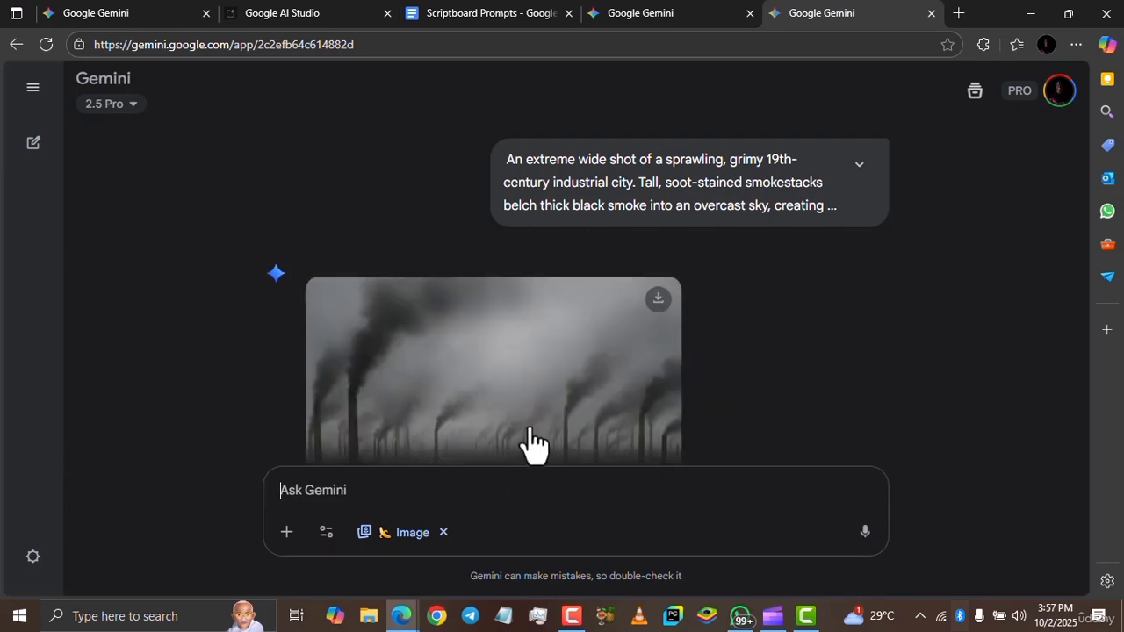
# - Look over the generated industrial city image and download it at full size
pyautogui.scroll(-2, 527, 431)
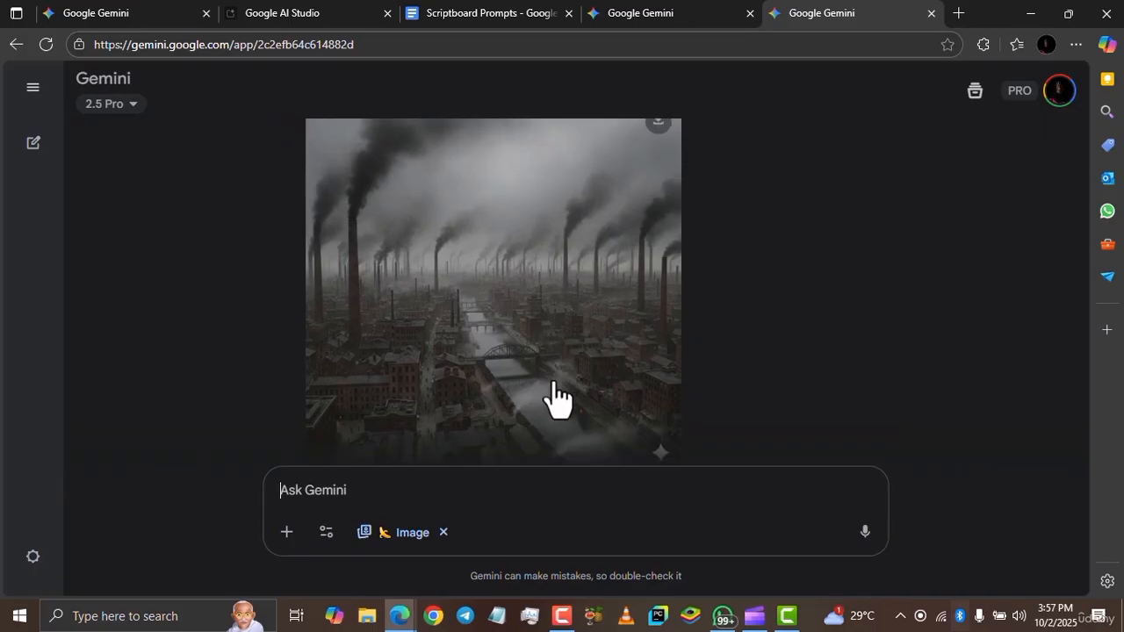
pyautogui.scroll(-1, 552, 396)
pyautogui.scroll(2, 552, 396)
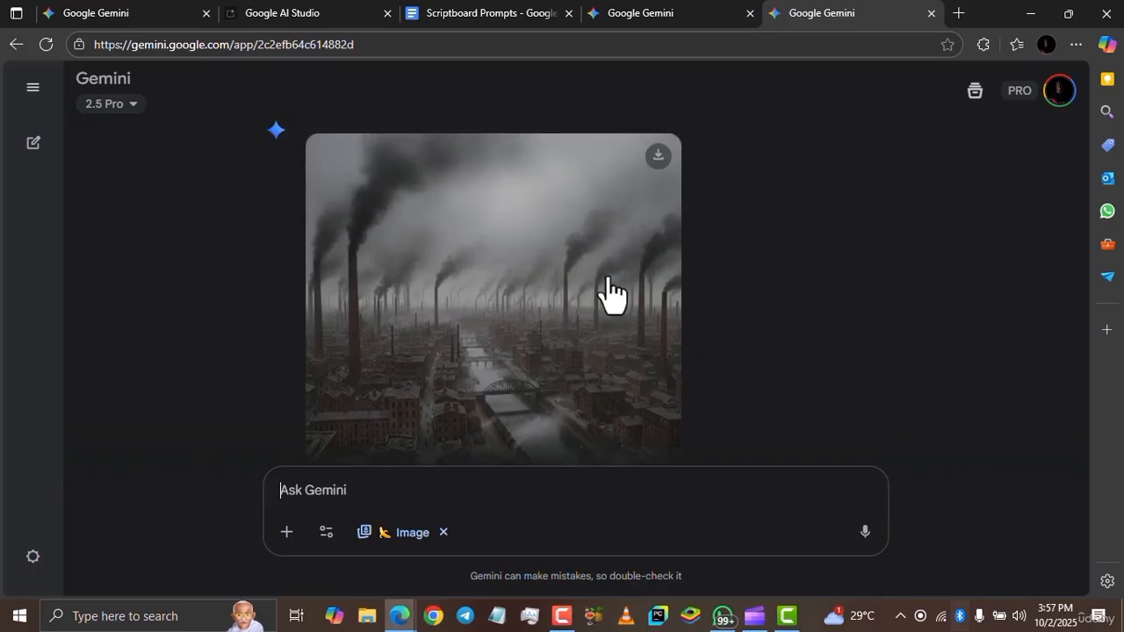
pyautogui.scroll(-1, 527, 364)
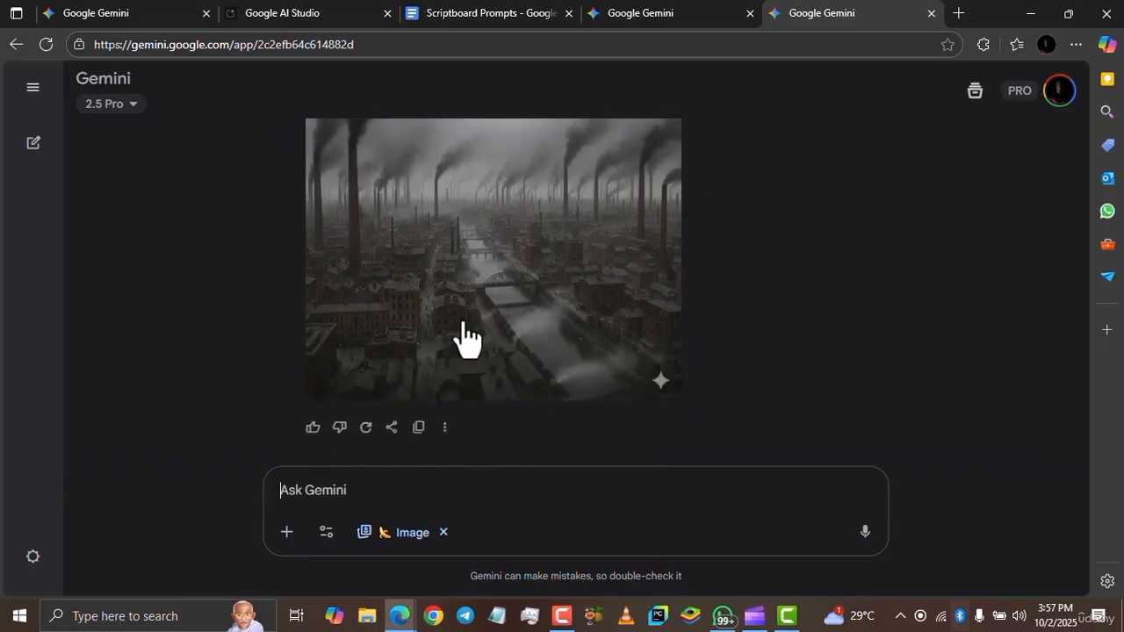
pyautogui.scroll(3, 697, 448)
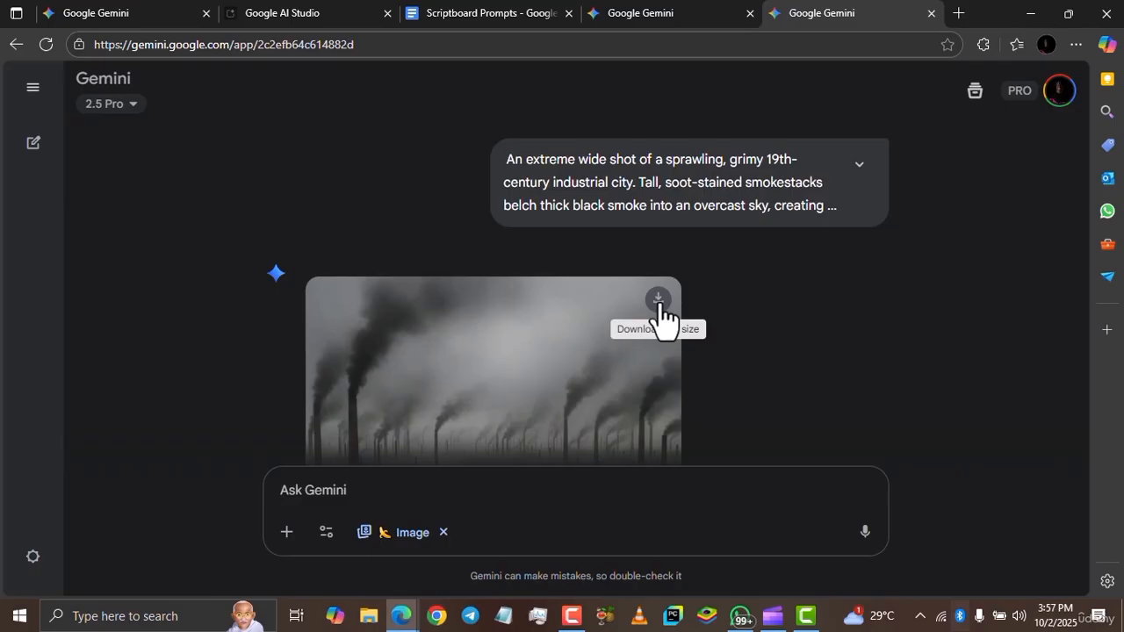
pyautogui.click(659, 299)
pyautogui.scroll(-2, 663, 309)
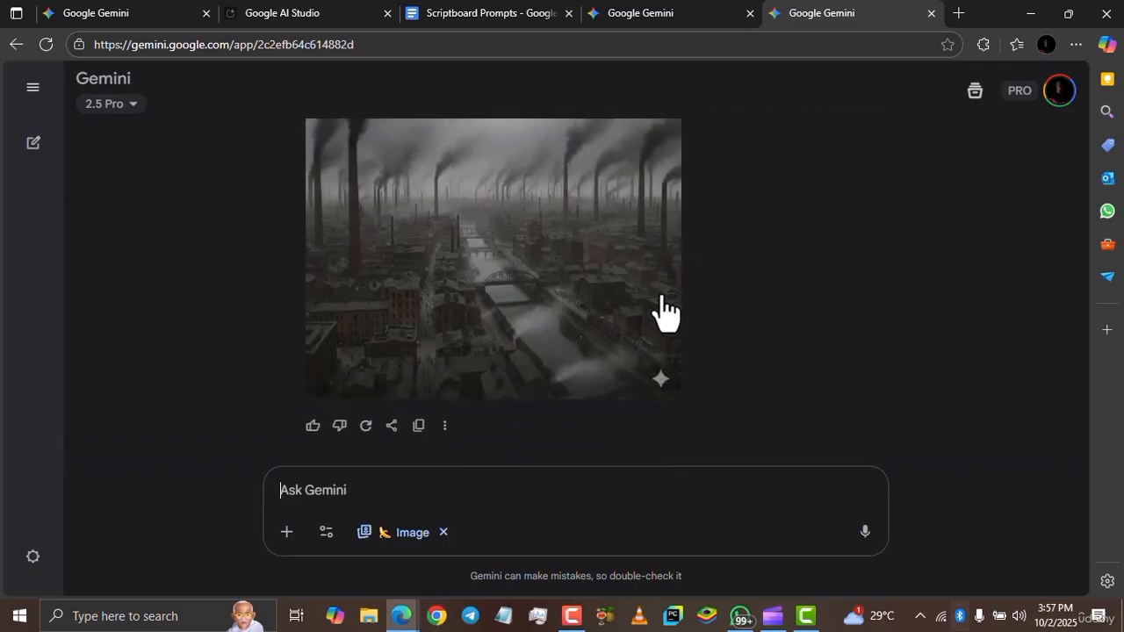
pyautogui.click(445, 422)
pyautogui.click(746, 395)
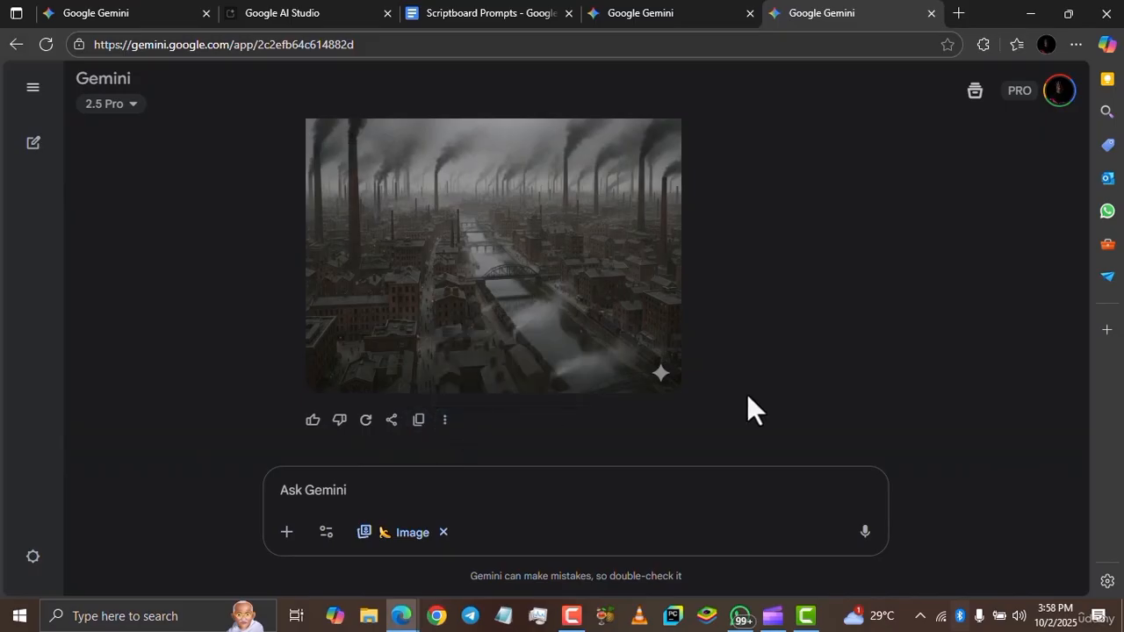
pyautogui.scroll(2, 772, 269)
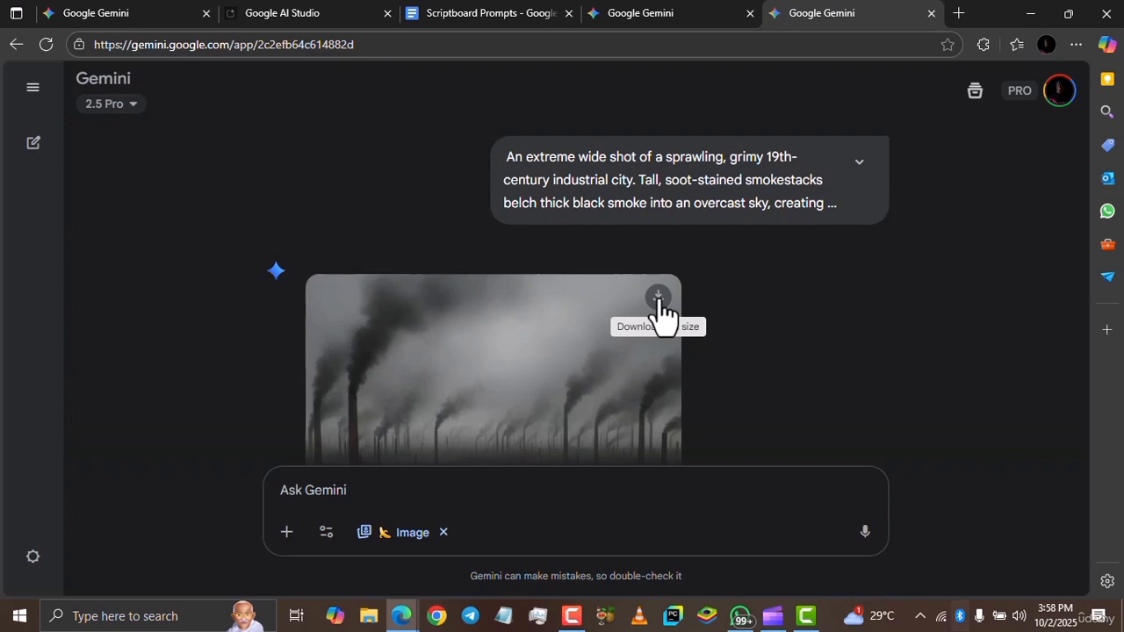
pyautogui.click(658, 299)
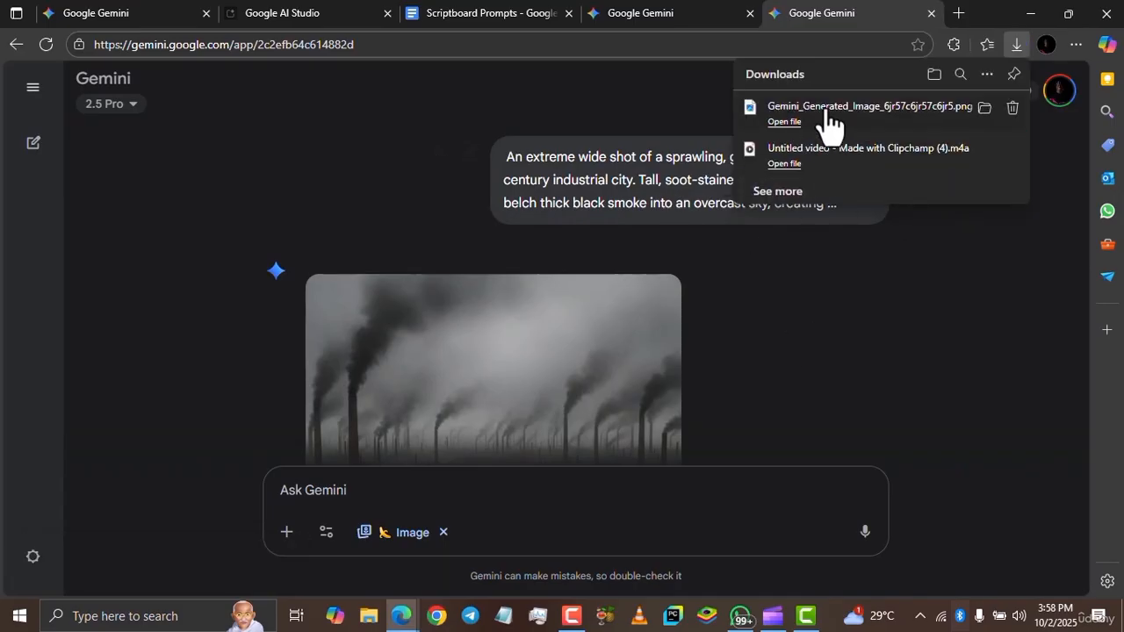
pyautogui.click(922, 306)
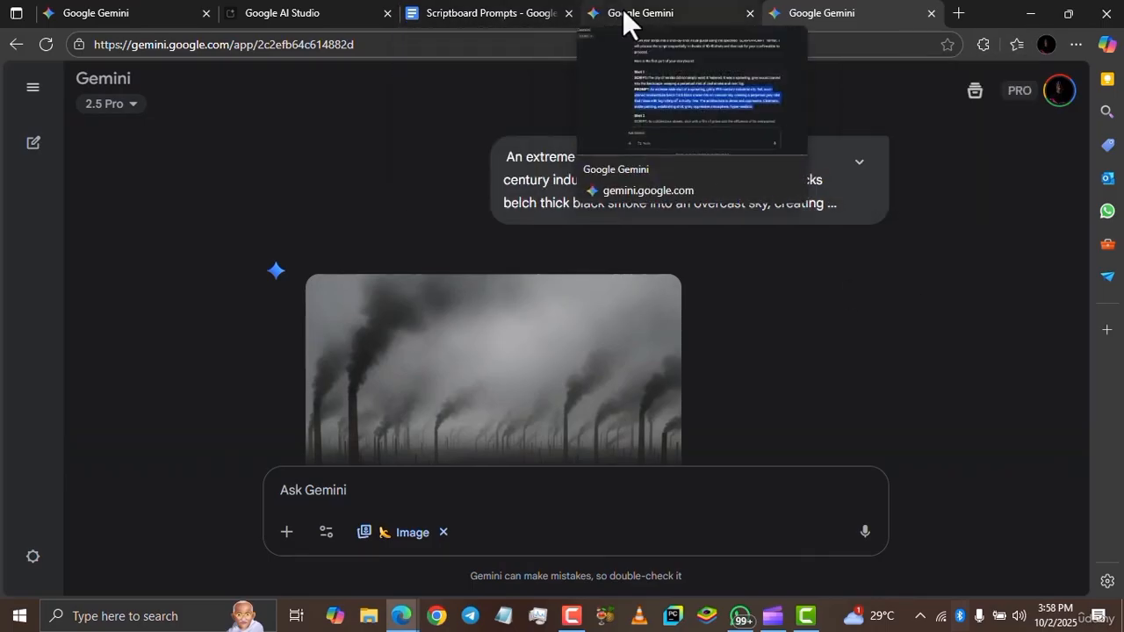
# - Return to the storyboard chat and copy Shot 2's full image prompt, from "A low-angle wide shot" to "street-level view."
pyautogui.click(623, 17)
pyautogui.scroll(-1, 634, 295)
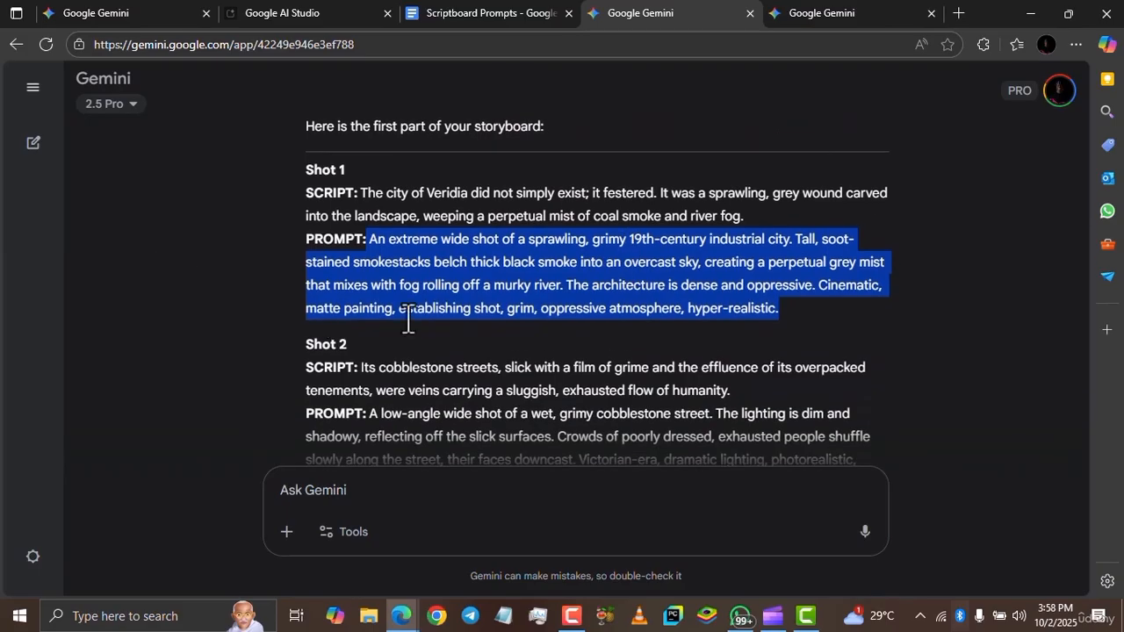
pyautogui.scroll(-2, 476, 277)
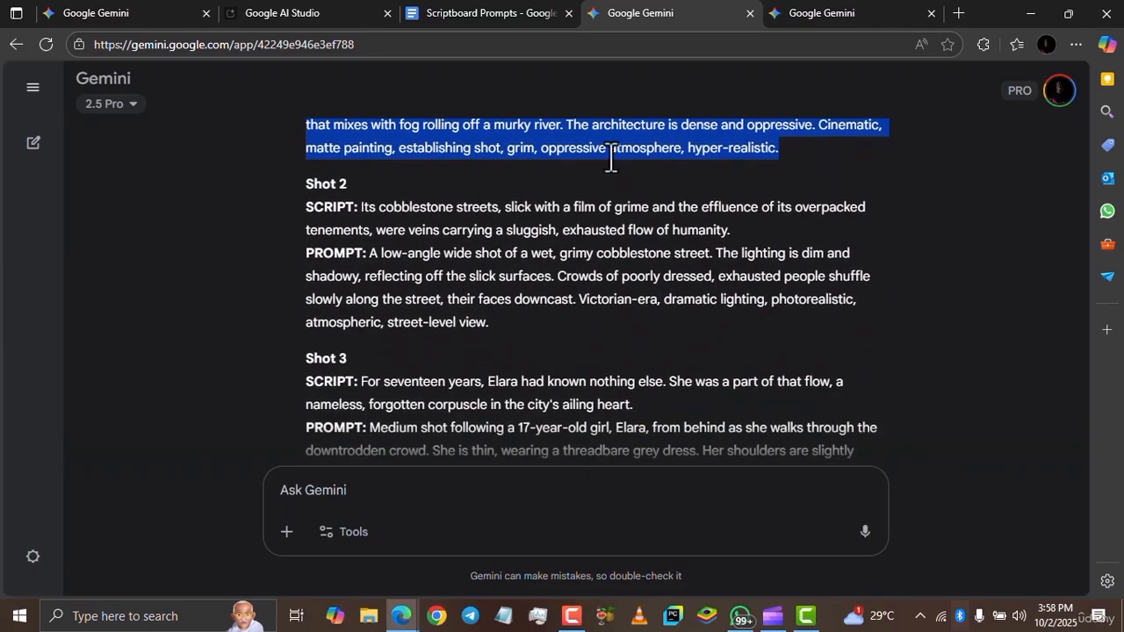
pyautogui.click(418, 276)
pyautogui.moveTo(369, 253); pyautogui.dragTo(510, 322)
pyautogui.hotkey('ctrl', 'c')
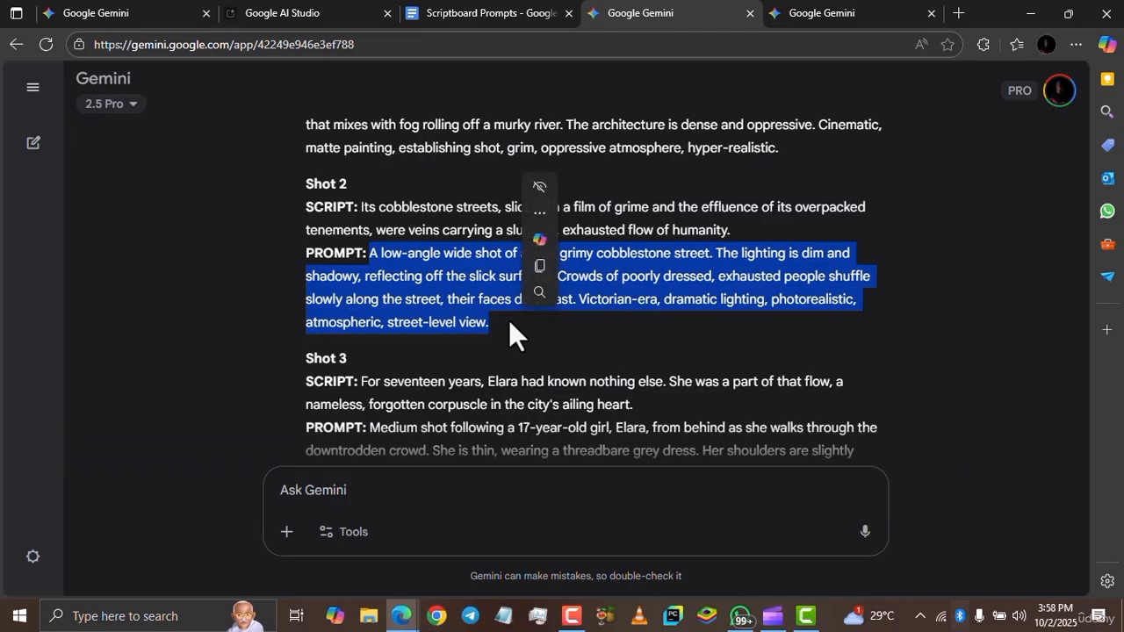
# - Submit the copied Shot 2 prompt in the Gemini image chat to generate the cobblestone street image
pyautogui.click(820, 13)
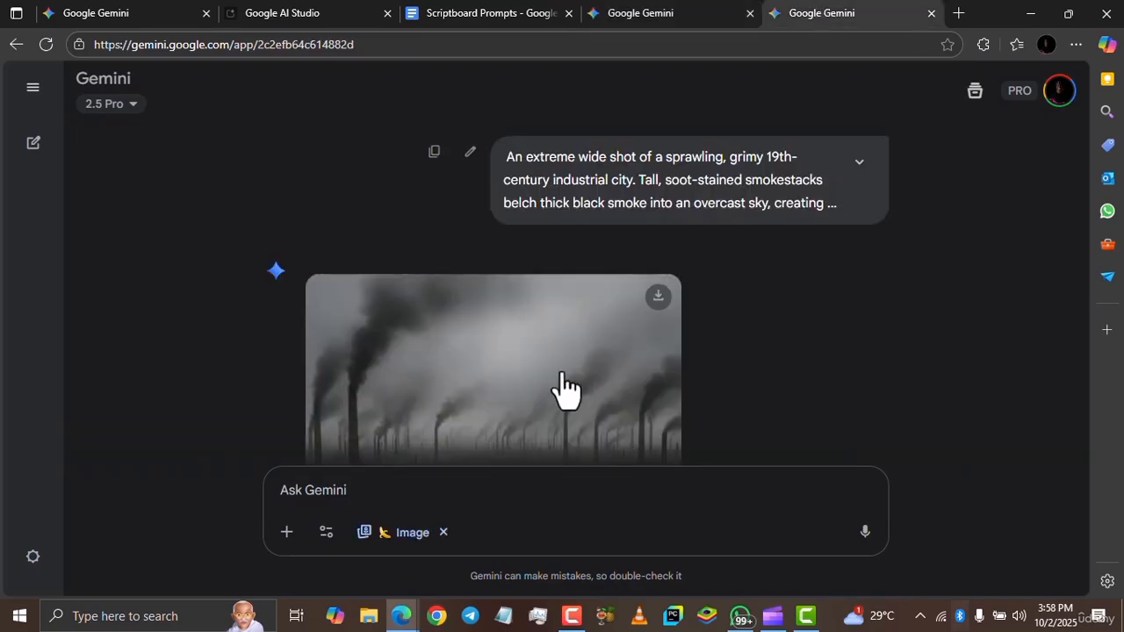
pyautogui.click(498, 492)
pyautogui.hotkey('ctrl', 'v')
pyautogui.press('Return')
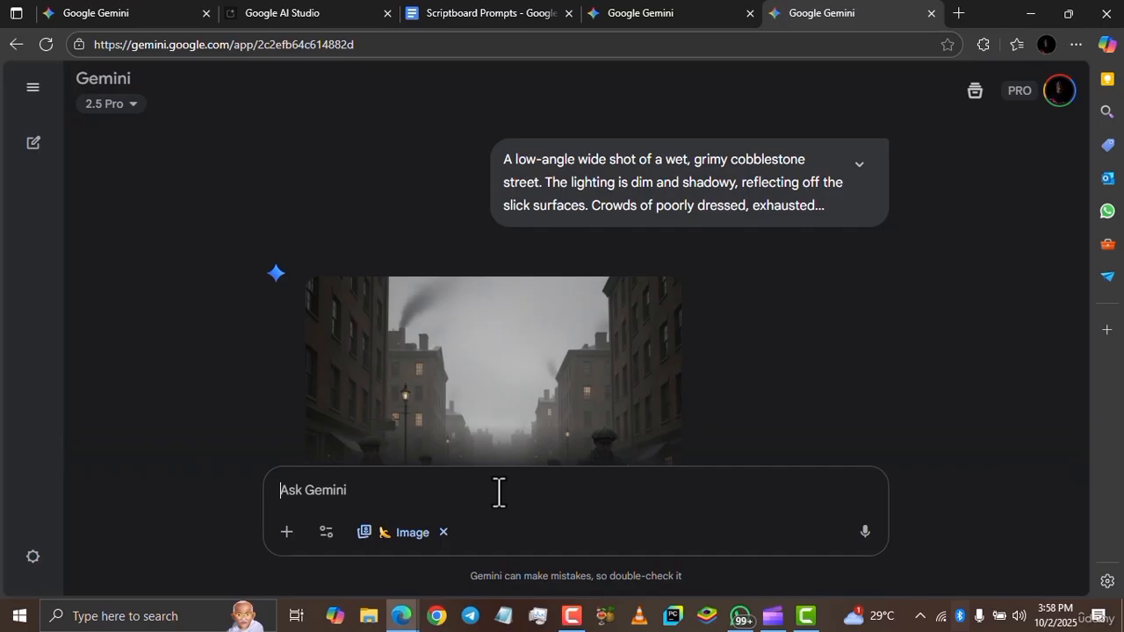
# - Examine the generated cobblestone street image and compare it with the earlier industrial city image
pyautogui.scroll(-3, 779, 292)
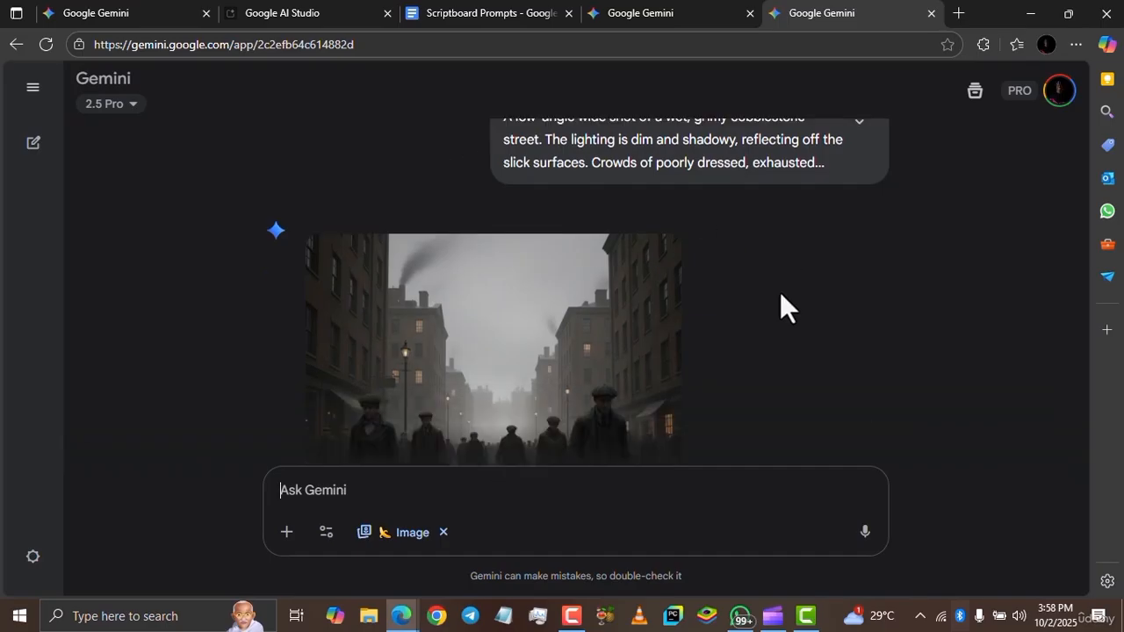
pyautogui.scroll(-5, 780, 292)
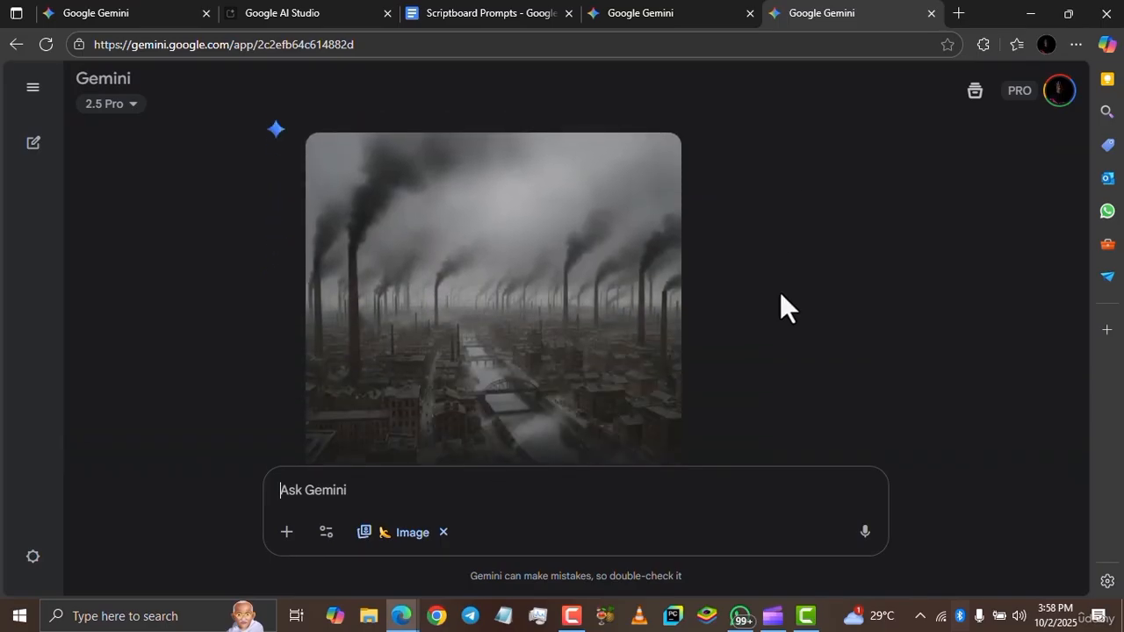
pyautogui.scroll(-5, 779, 291)
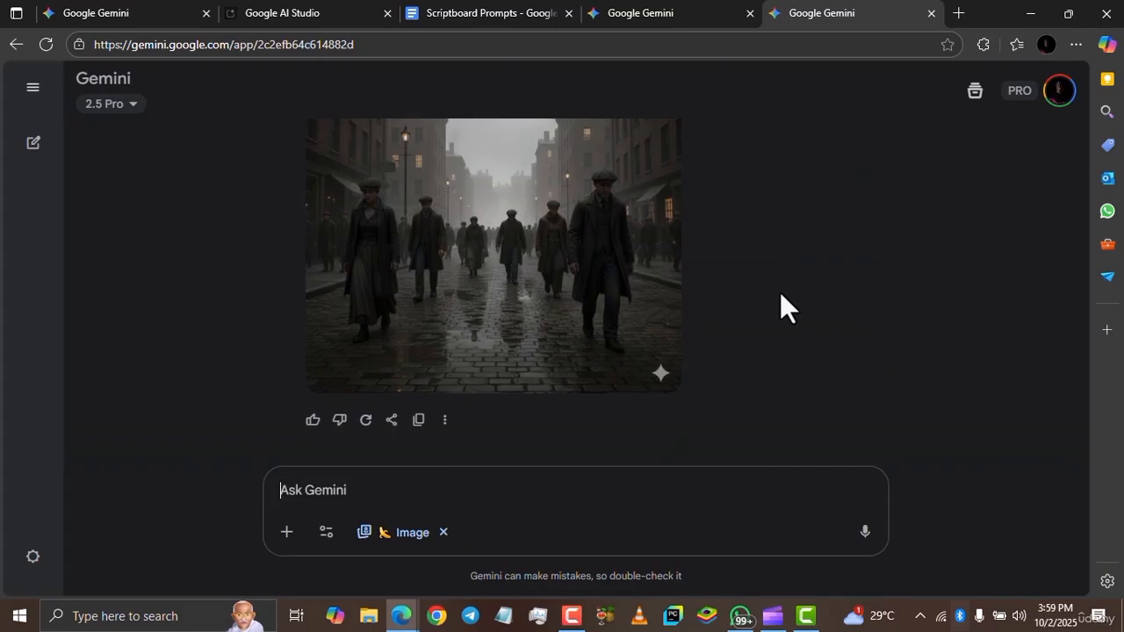
pyautogui.scroll(5, 780, 292)
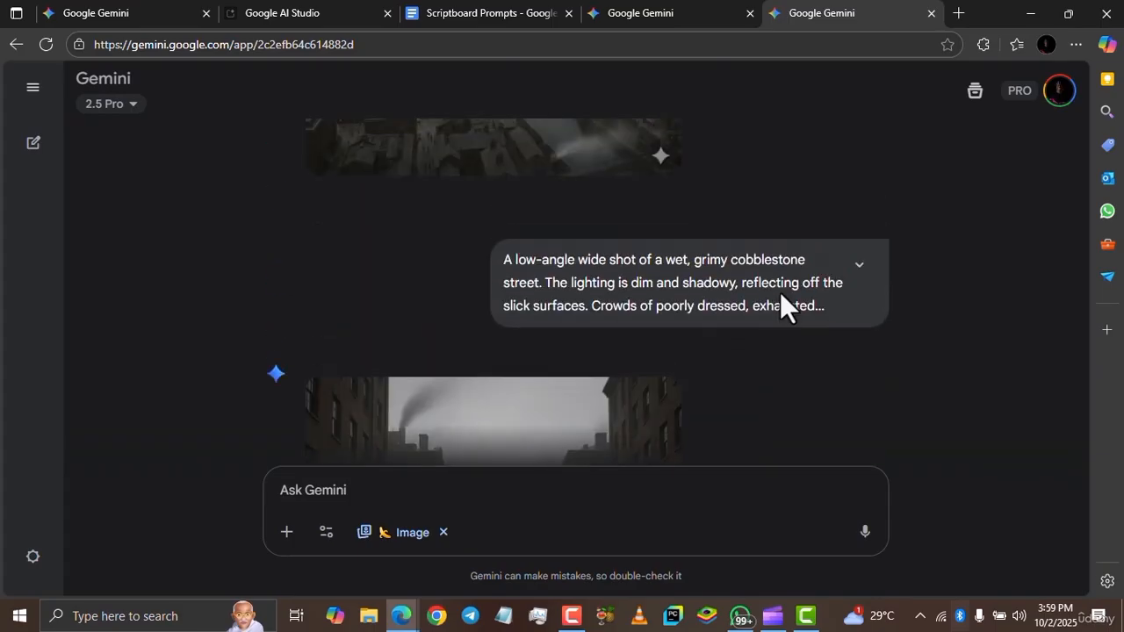
pyautogui.scroll(2, 781, 295)
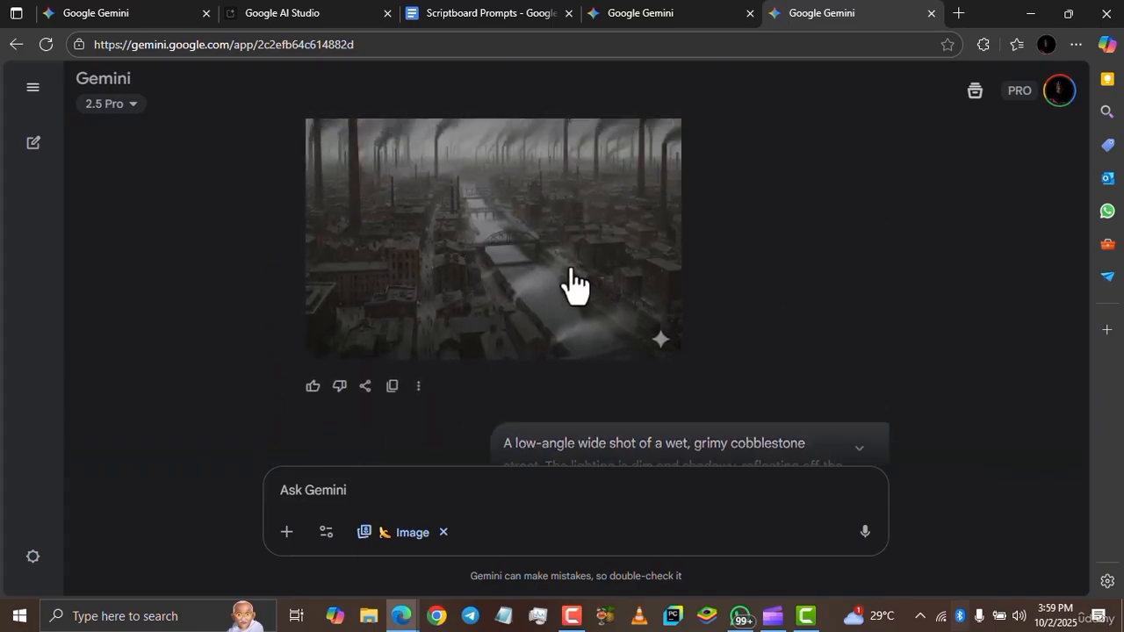
pyautogui.scroll(-7, 634, 350)
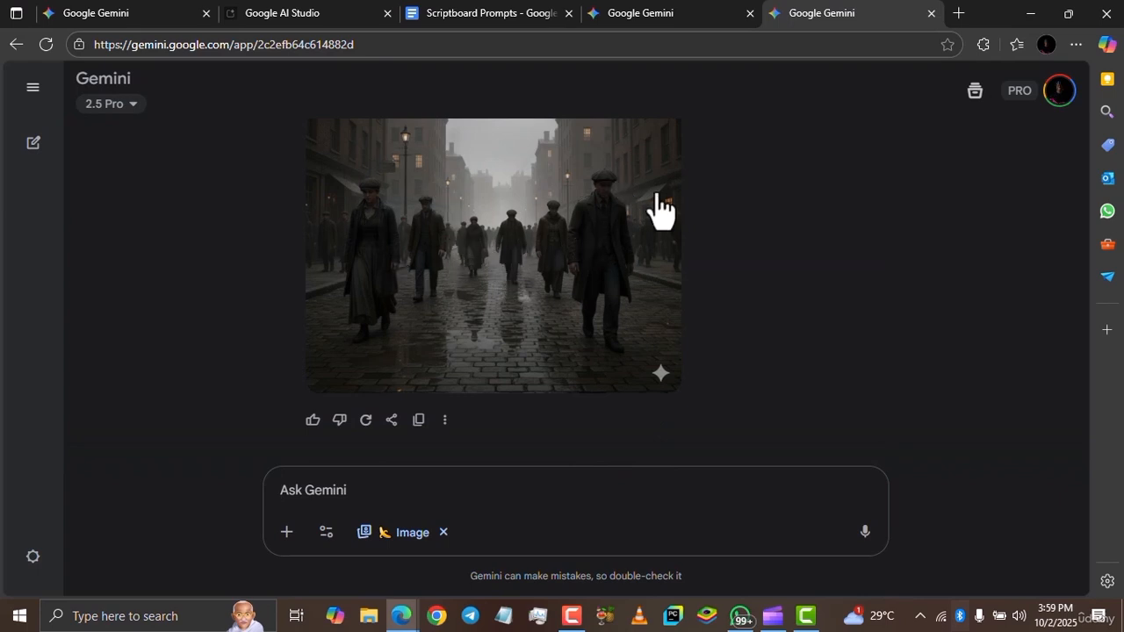
# - Compare the two generated images again, return to the storyboard chat and review its remaining shots through Shot 12
pyautogui.scroll(6, 654, 253)
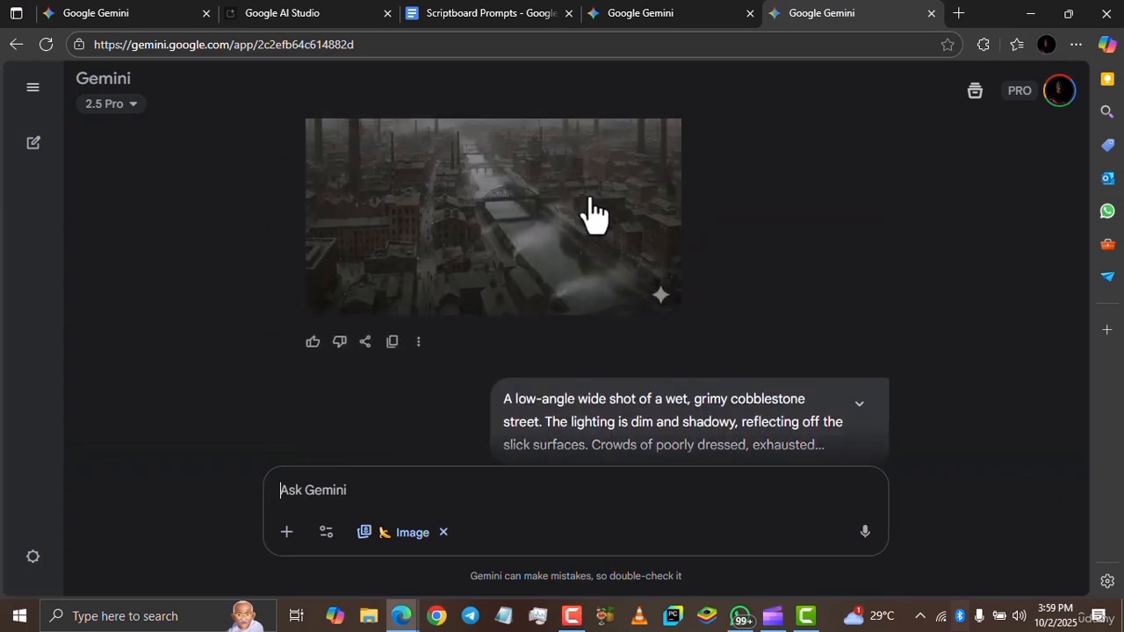
pyautogui.scroll(-7, 593, 211)
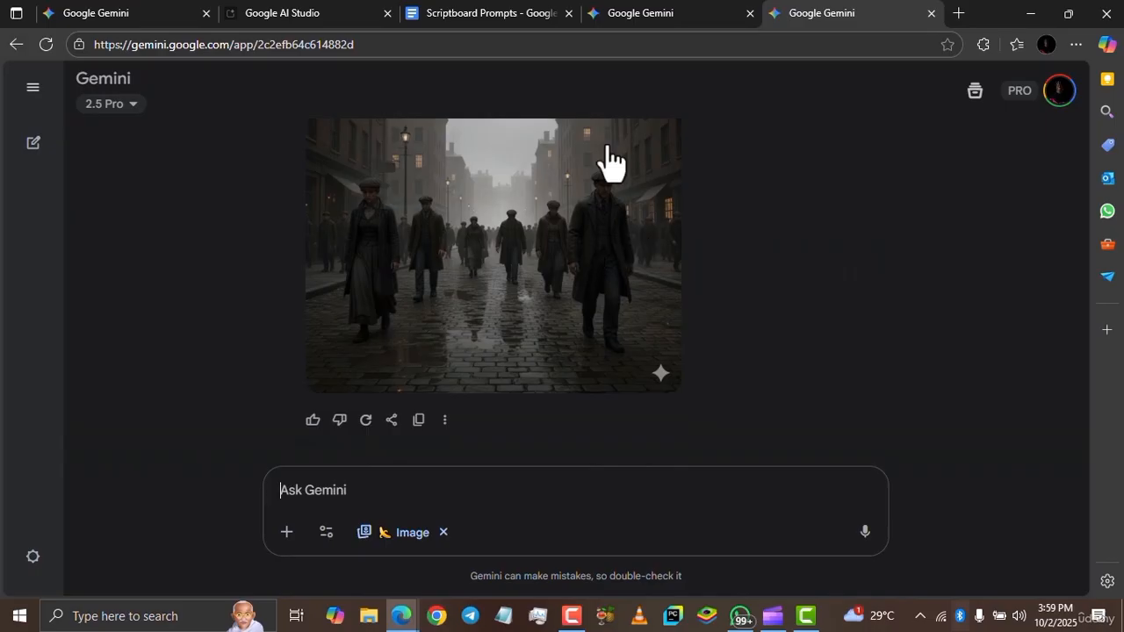
pyautogui.click(614, 13)
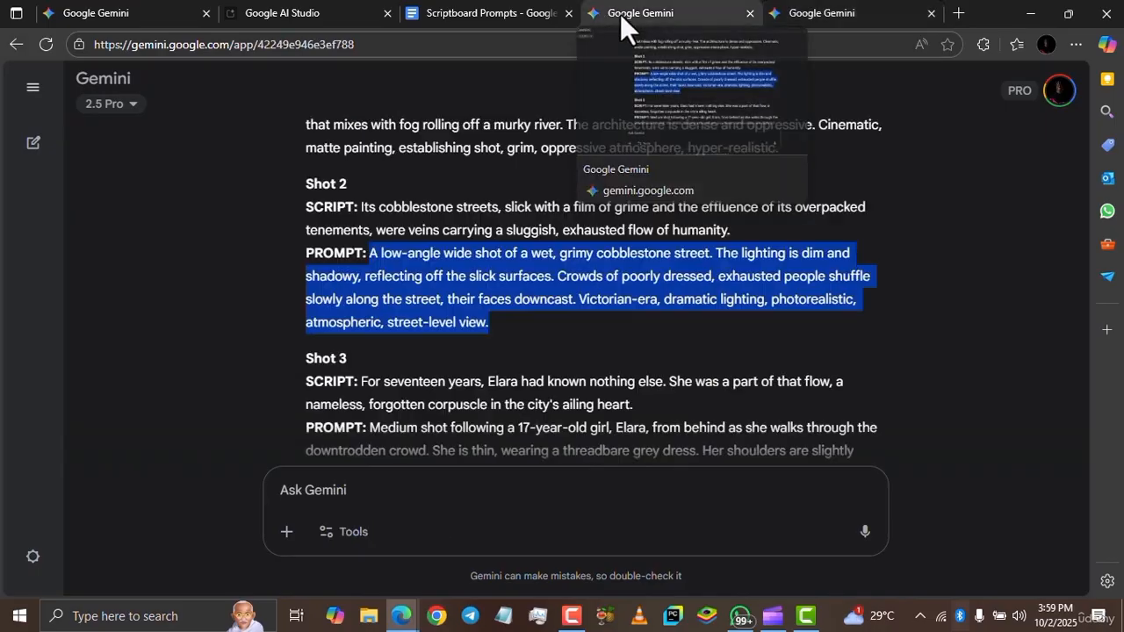
pyautogui.scroll(-4, 628, 218)
pyautogui.scroll(-10, 628, 218)
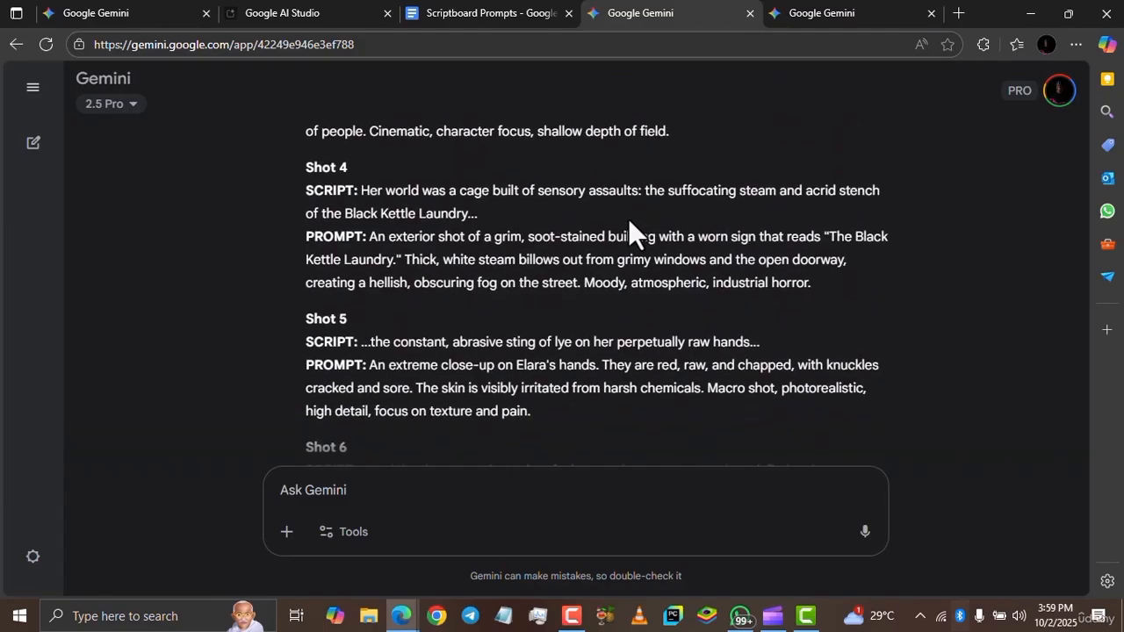
pyautogui.scroll(-5, 628, 220)
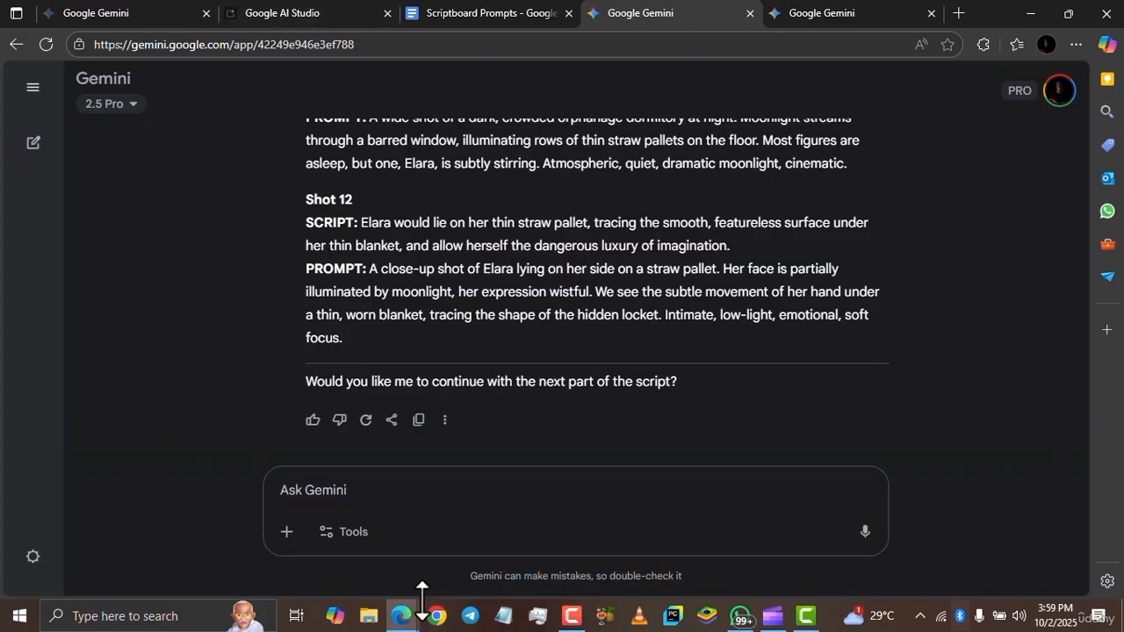
pyautogui.moveTo(401, 606)
pyautogui.moveTo(478, 557)
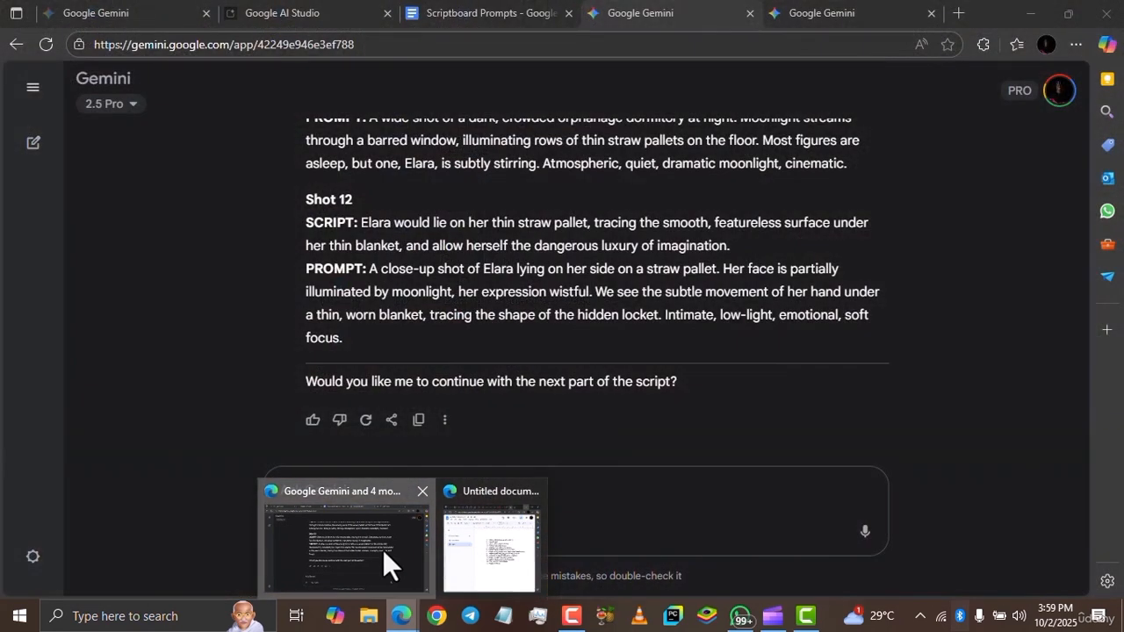
pyautogui.click(383, 550)
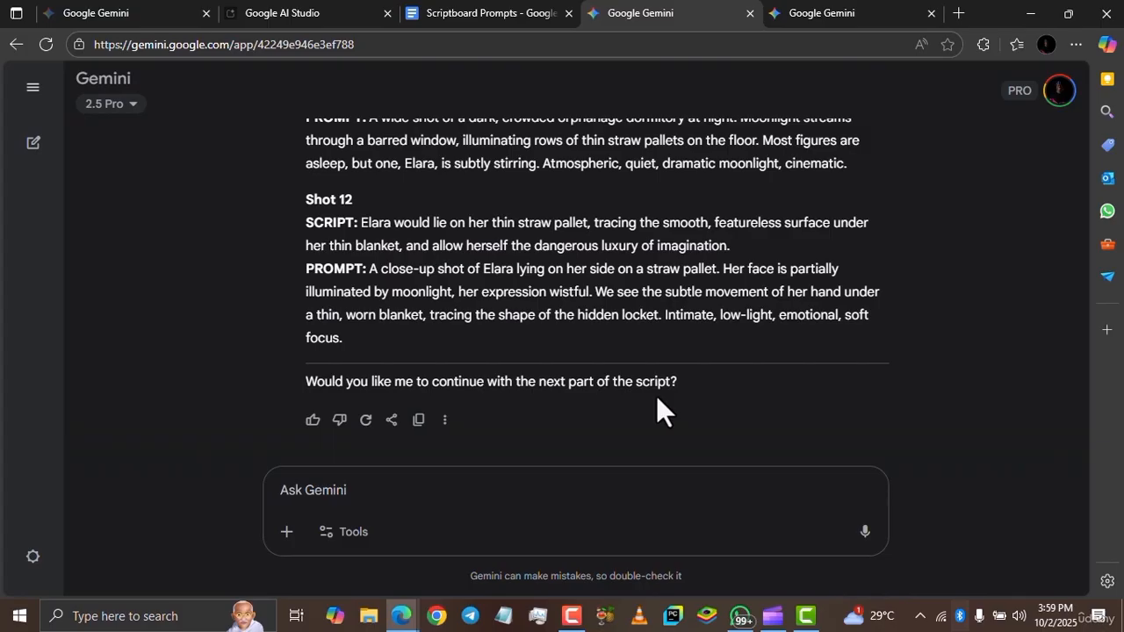
# - Write "Storyboarding images" in the storyboard chat's prompt without sending it
pyautogui.click(384, 494)
pyautogui.write('Storyb')
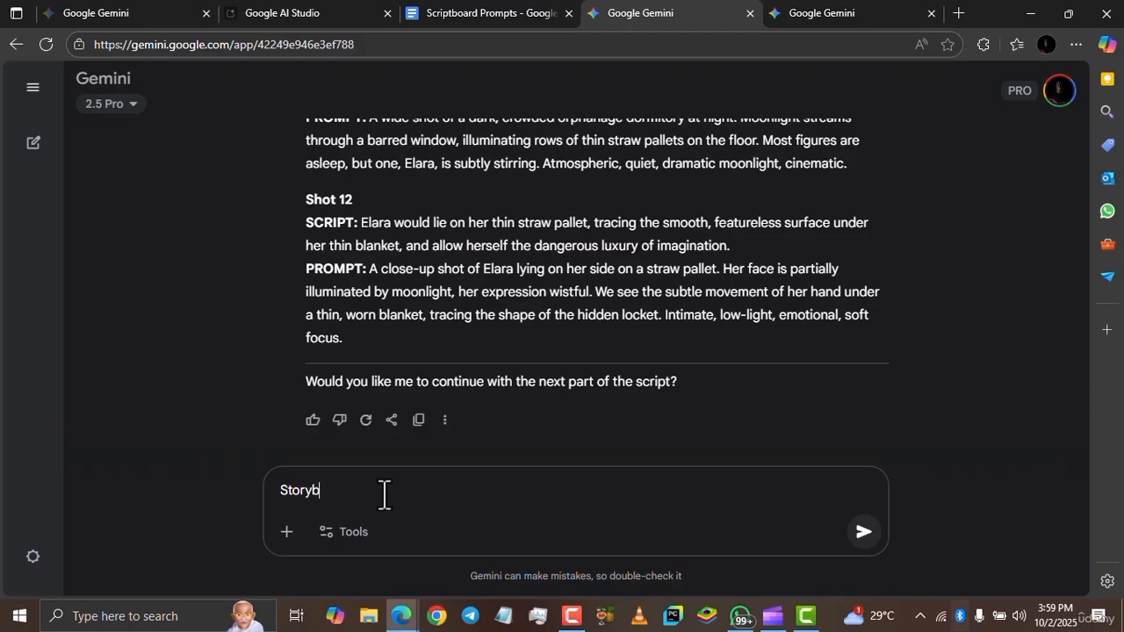
pyautogui.write('oarding images')
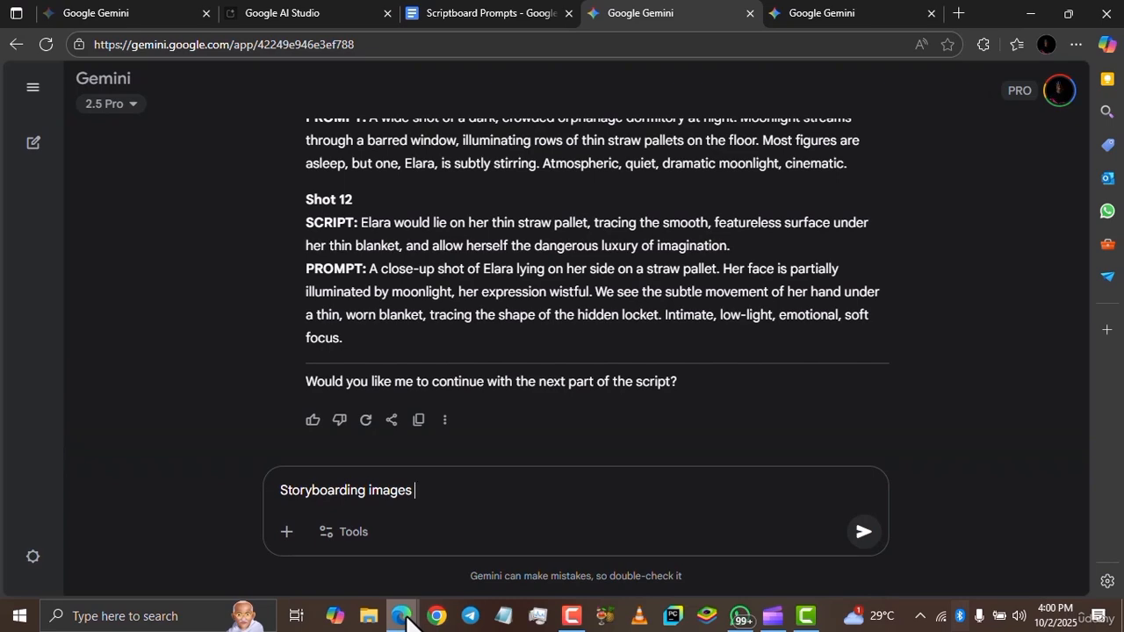
pyautogui.moveTo(402, 617)
pyautogui.moveTo(474, 589)
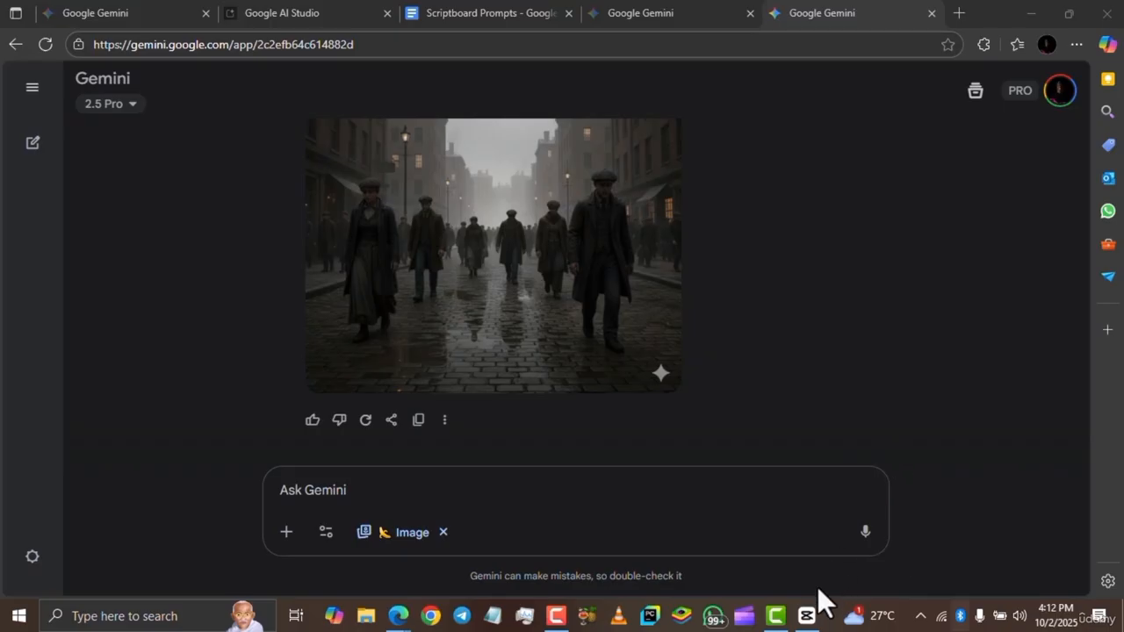
# - Switch to CapCut, import the Elara-pt1 and Elara-pt2 voiceover files from the clipchamp folder and place them end to end on the timeline
pyautogui.click(807, 613)
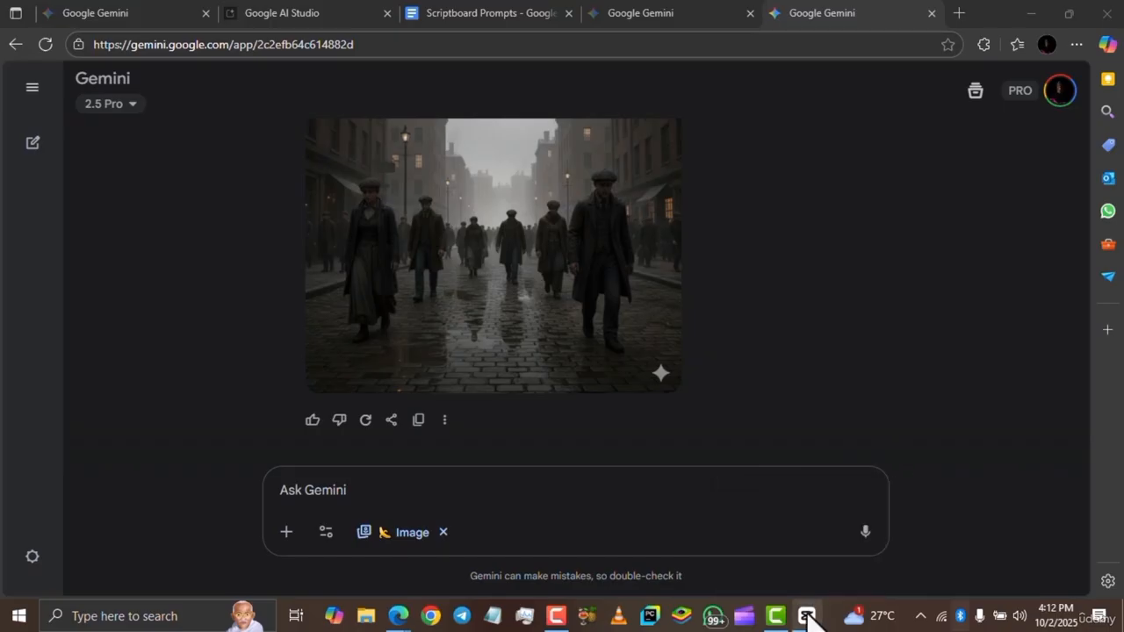
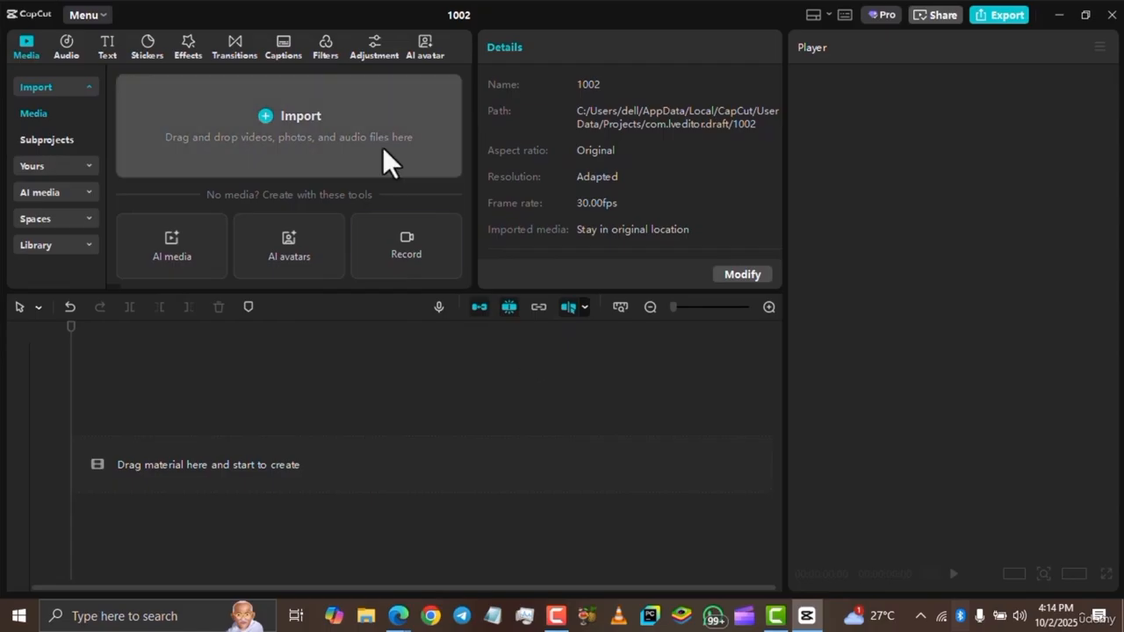
pyautogui.click(342, 123)
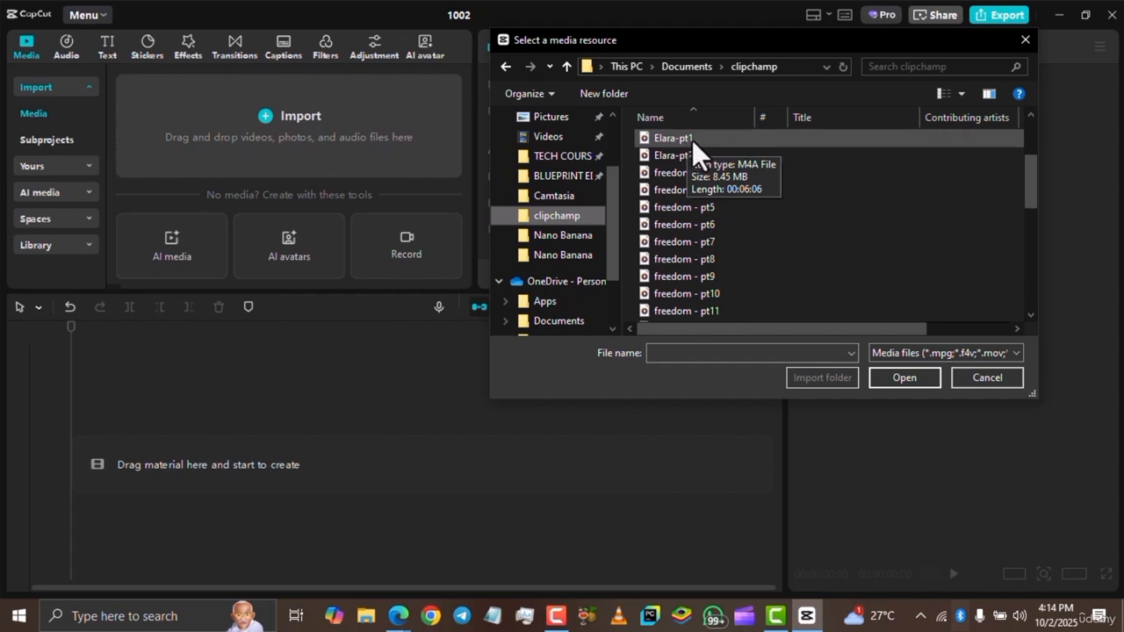
pyautogui.click(691, 140)
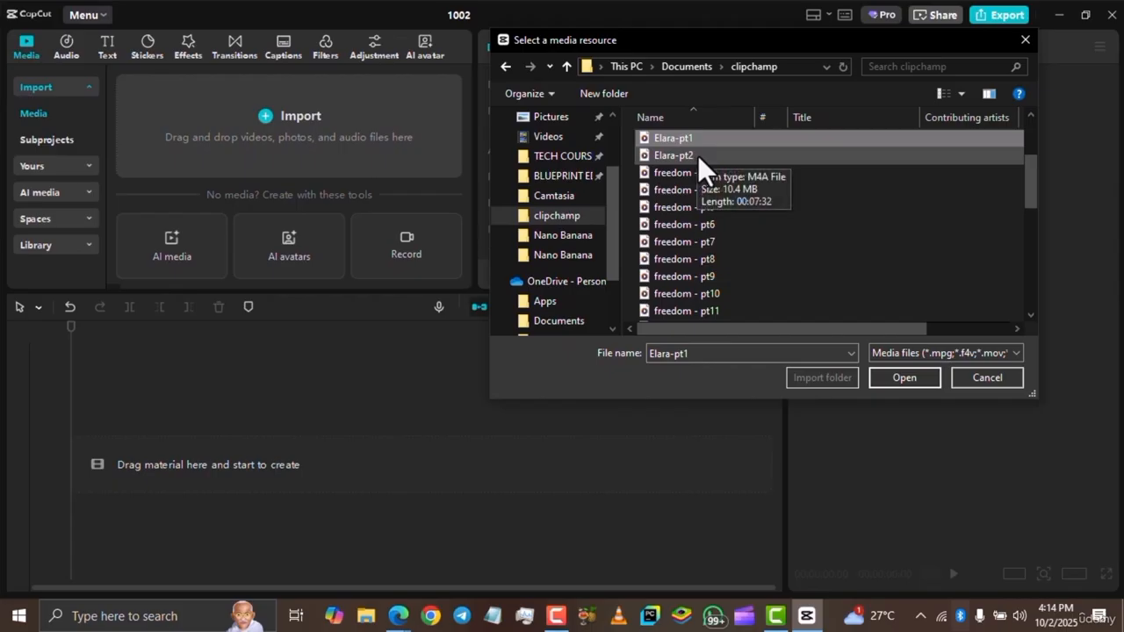
pyautogui.keyDown('ctrl'); pyautogui.click(697, 155); pyautogui.keyUp('ctrl')
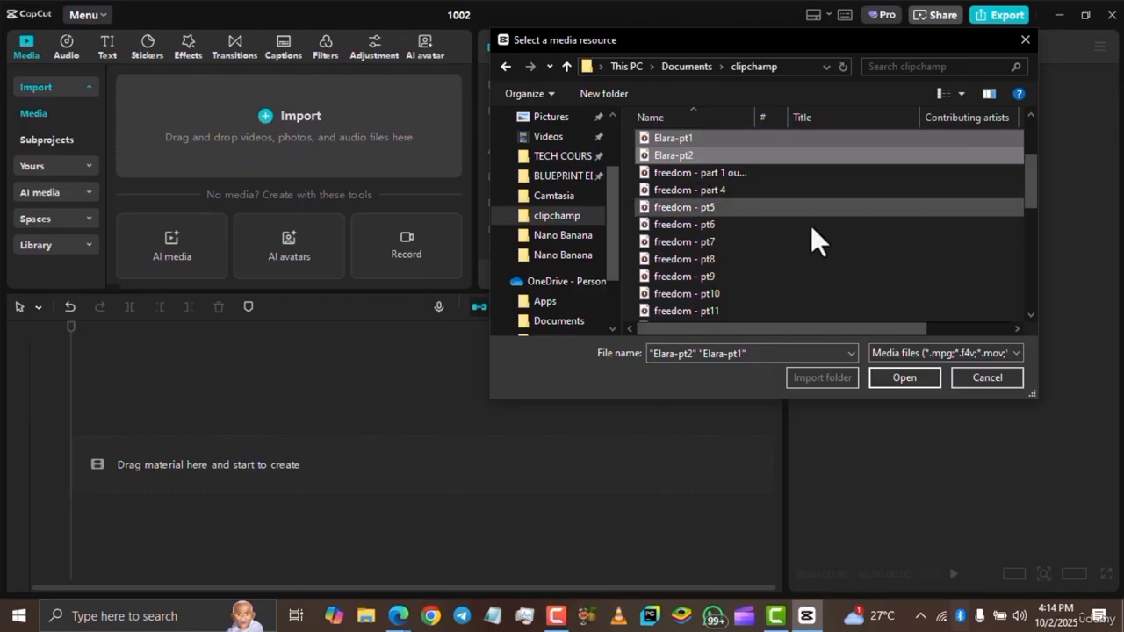
pyautogui.click(897, 379)
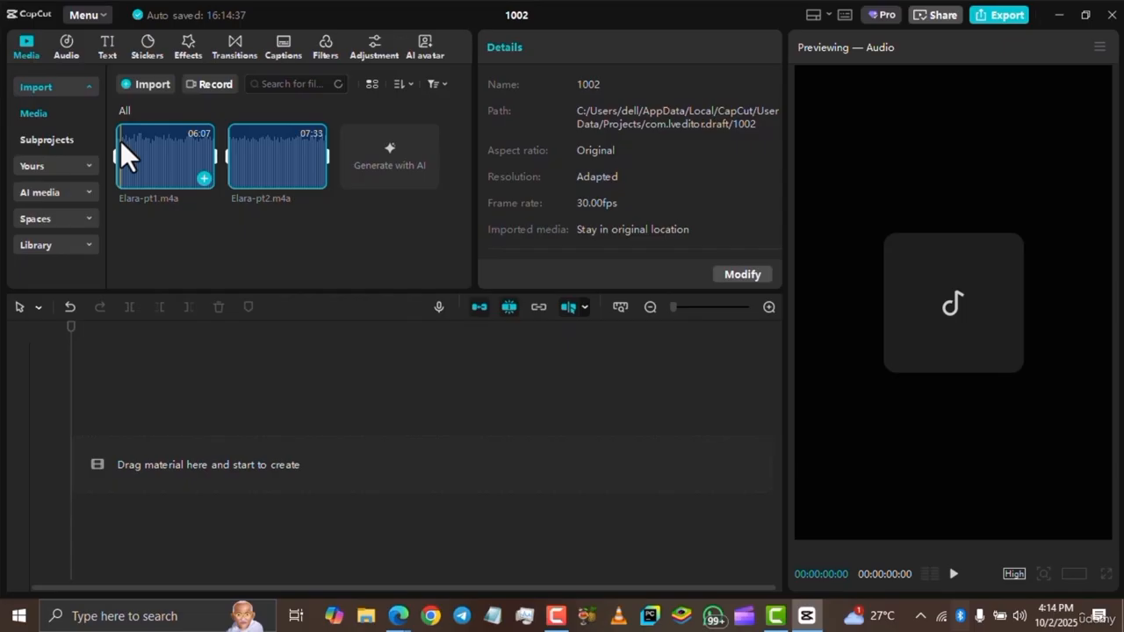
pyautogui.moveTo(122, 140); pyautogui.dragTo(145, 514)
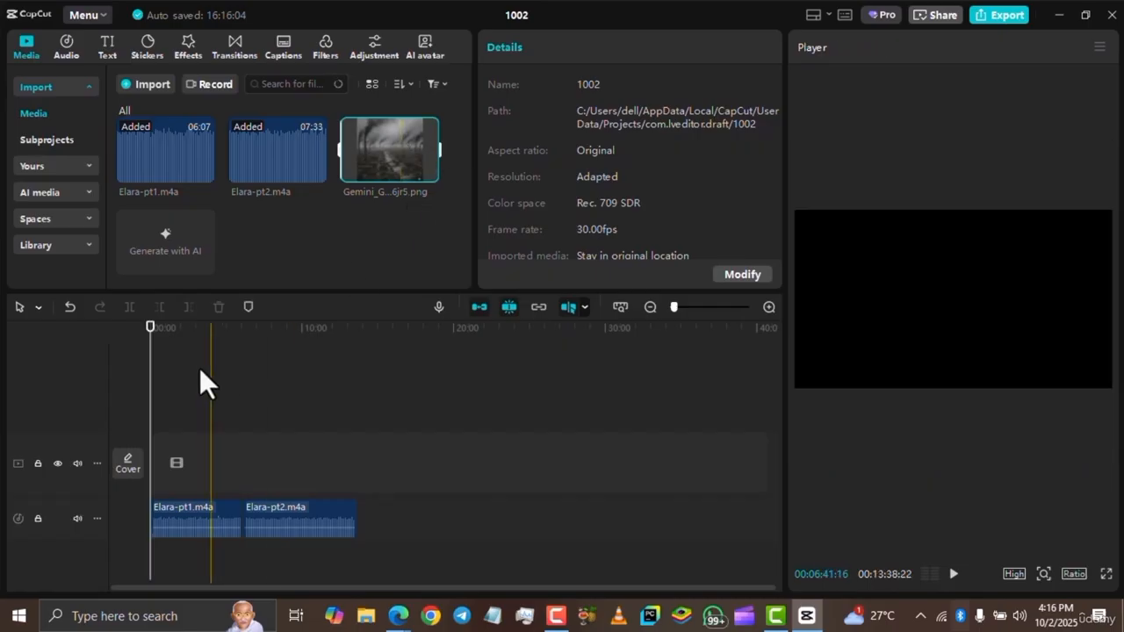
# - Place the Gemini industrial city image at the very start of the video track, above the Elara-pt1 audio
pyautogui.keyDown('ctrl'); pyautogui.scroll(2, 147, 348); pyautogui.keyUp('ctrl')
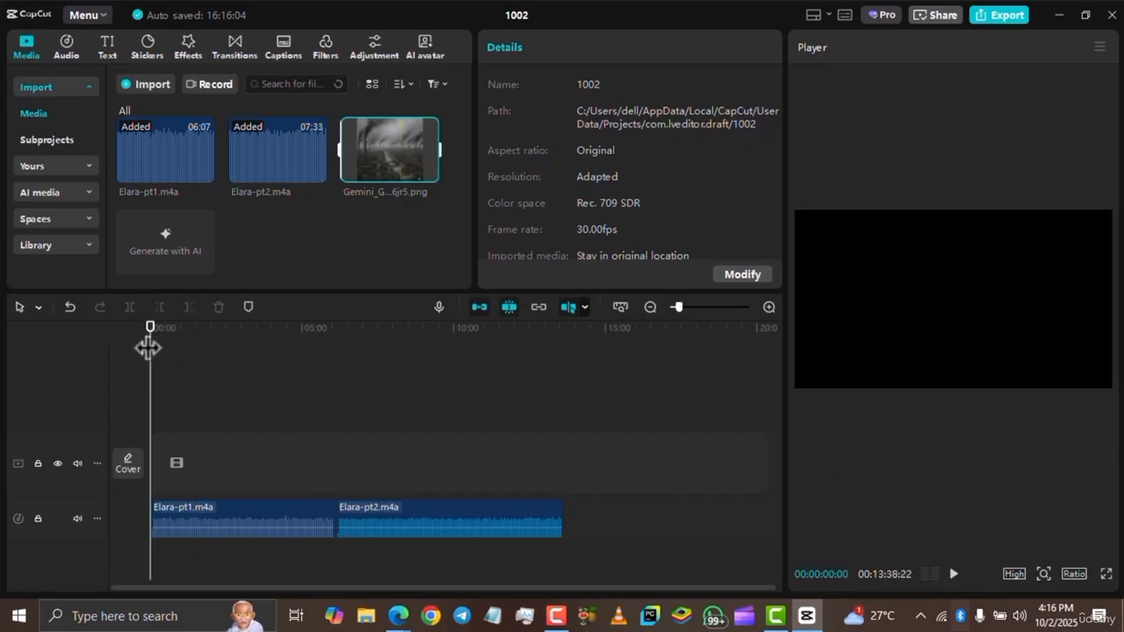
pyautogui.keyDown('ctrl'); pyautogui.scroll(-2, 148, 347); pyautogui.keyUp('ctrl')
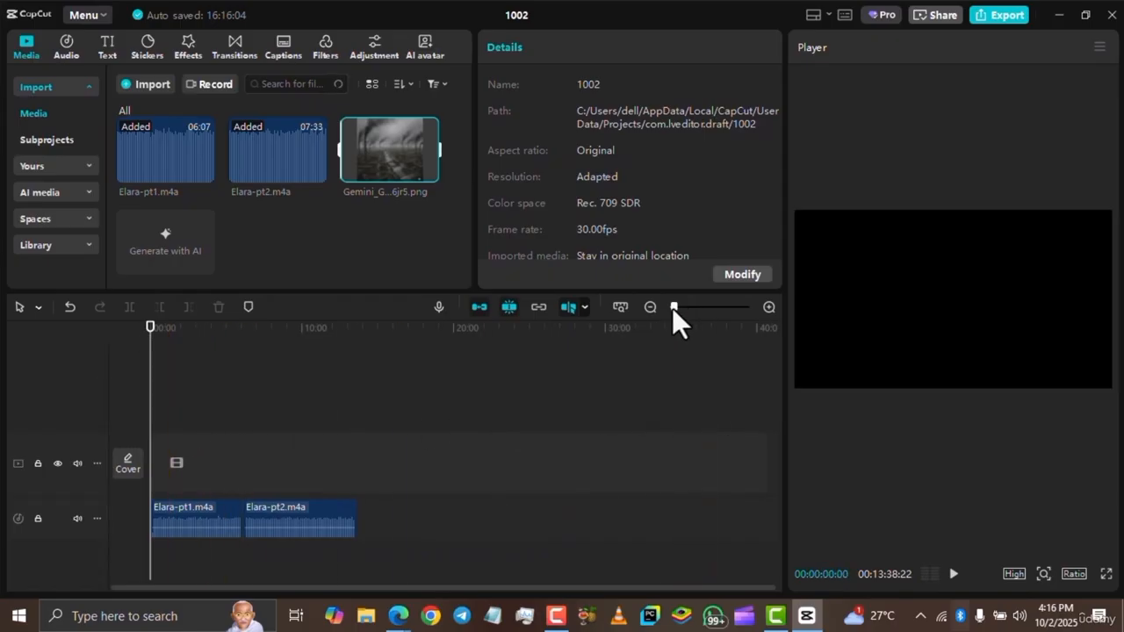
pyautogui.moveTo(672, 307); pyautogui.dragTo(686, 307)
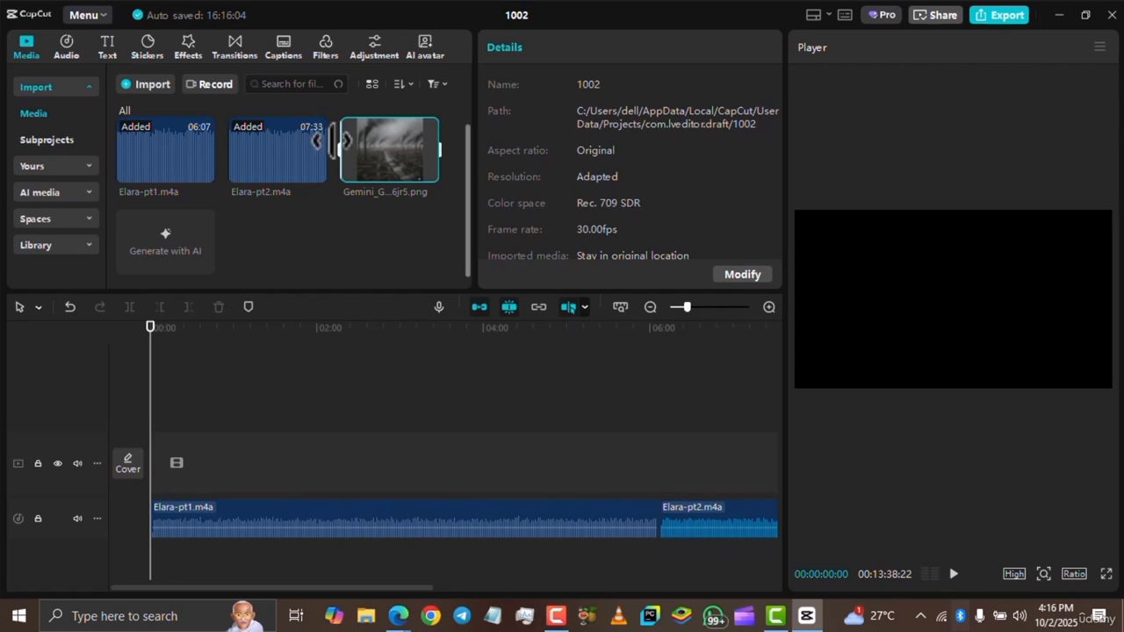
pyautogui.moveTo(379, 131)
pyautogui.moveTo(383, 130); pyautogui.dragTo(149, 467)
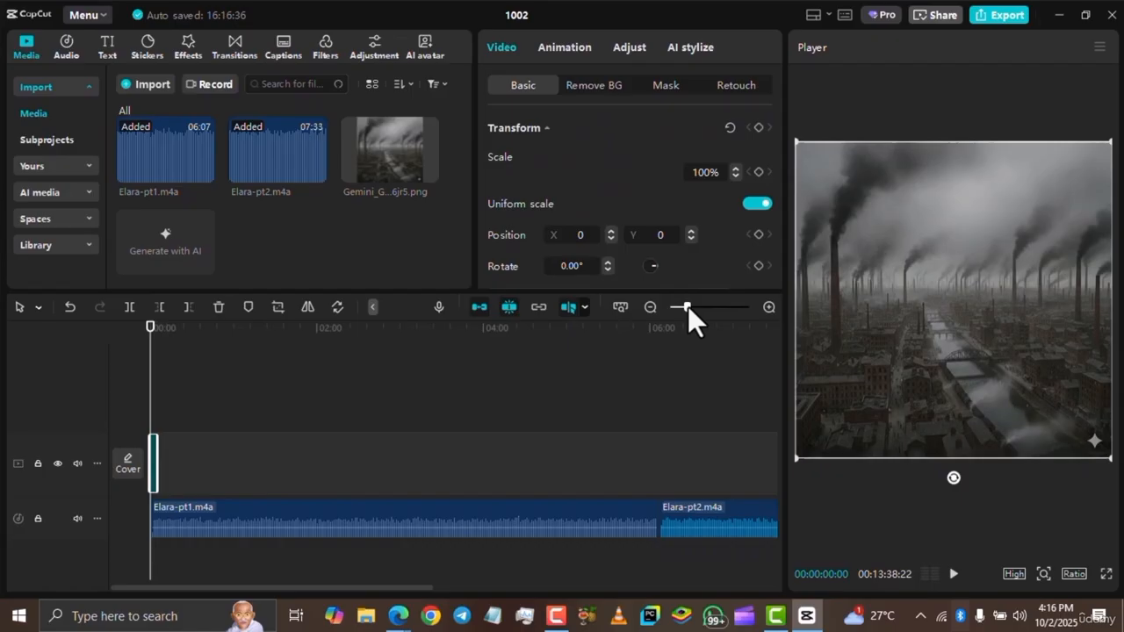
pyautogui.moveTo(687, 307); pyautogui.dragTo(703, 307)
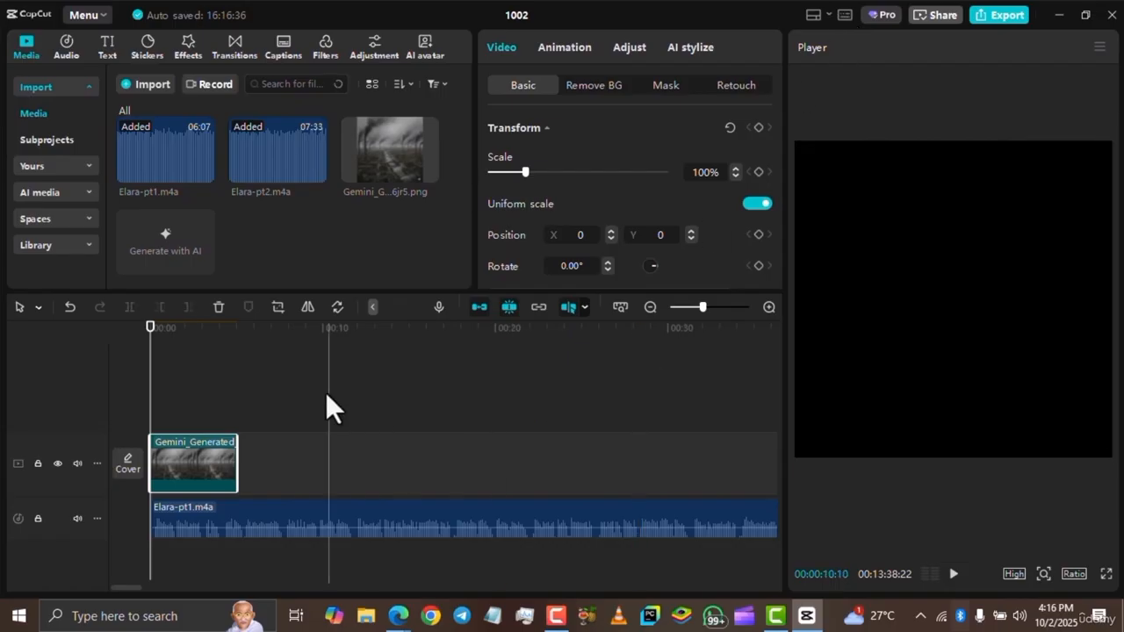
pyautogui.moveTo(703, 307); pyautogui.dragTo(710, 307)
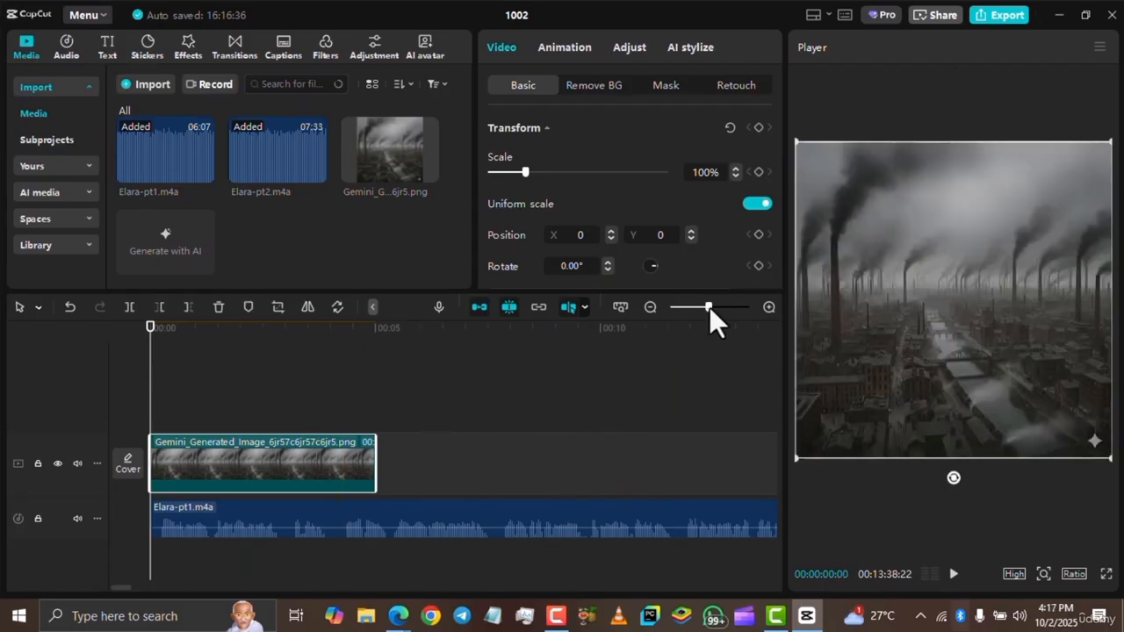
pyautogui.moveTo(710, 307); pyautogui.dragTo(710, 306)
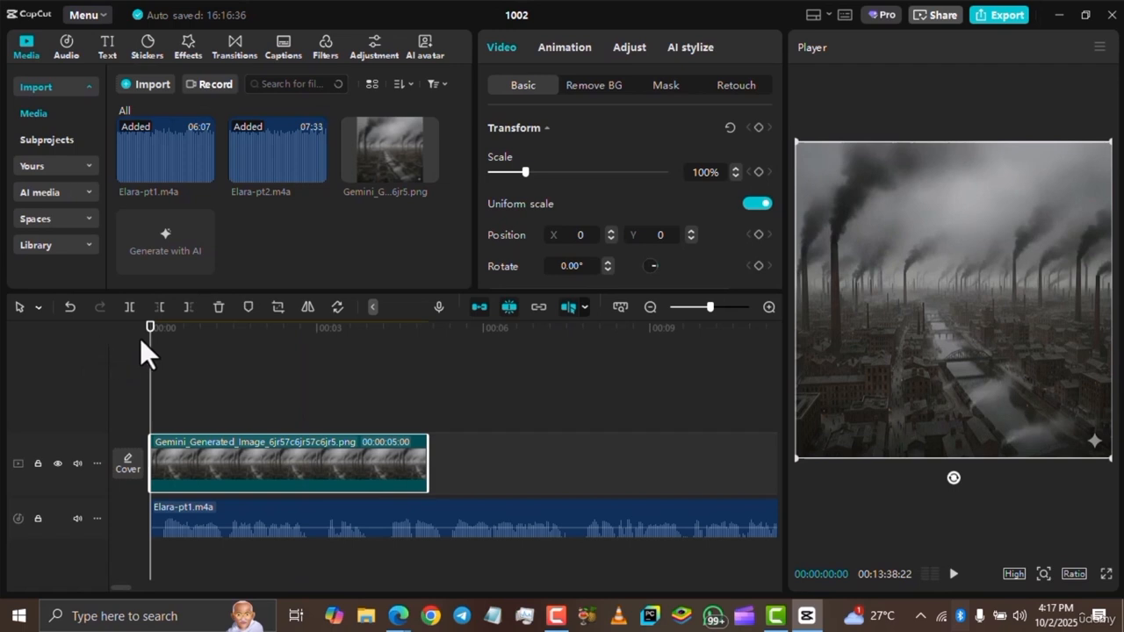
# - Play the opening briefly, return the playhead to the start and set the project's aspect ratio to 16:9
pyautogui.press('space')
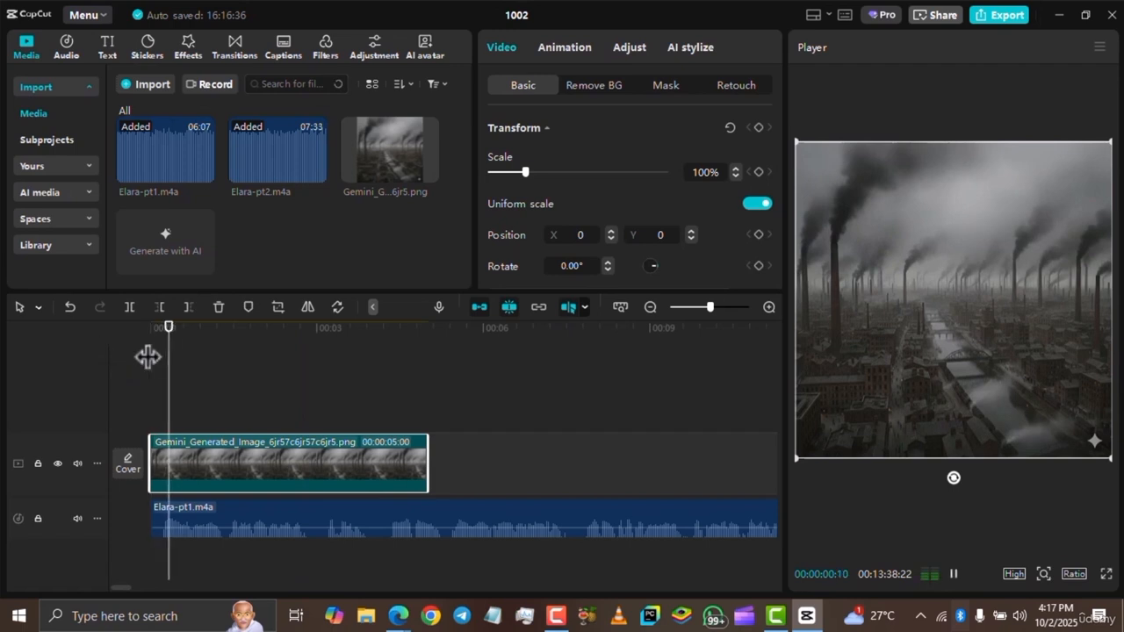
pyautogui.click(151, 336)
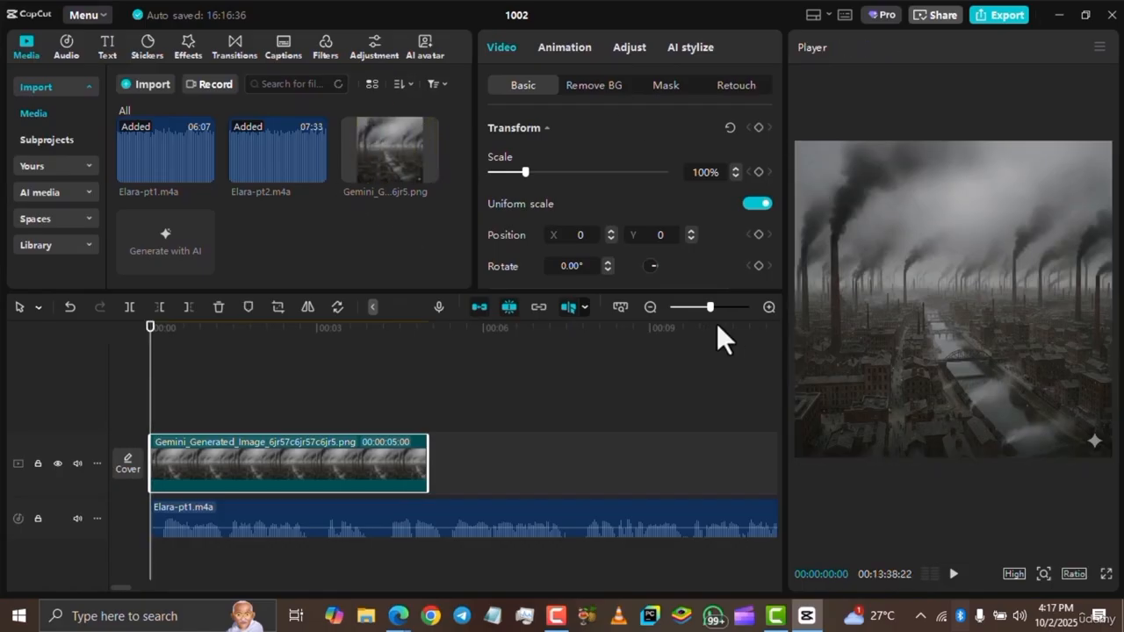
pyautogui.click(1074, 573)
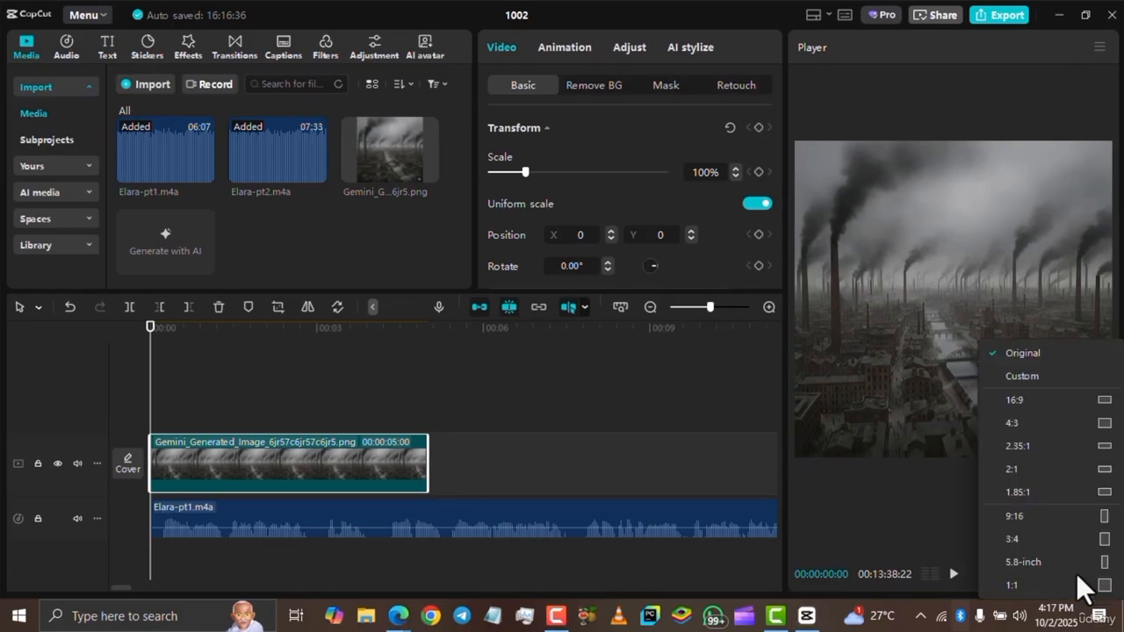
pyautogui.click(1048, 400)
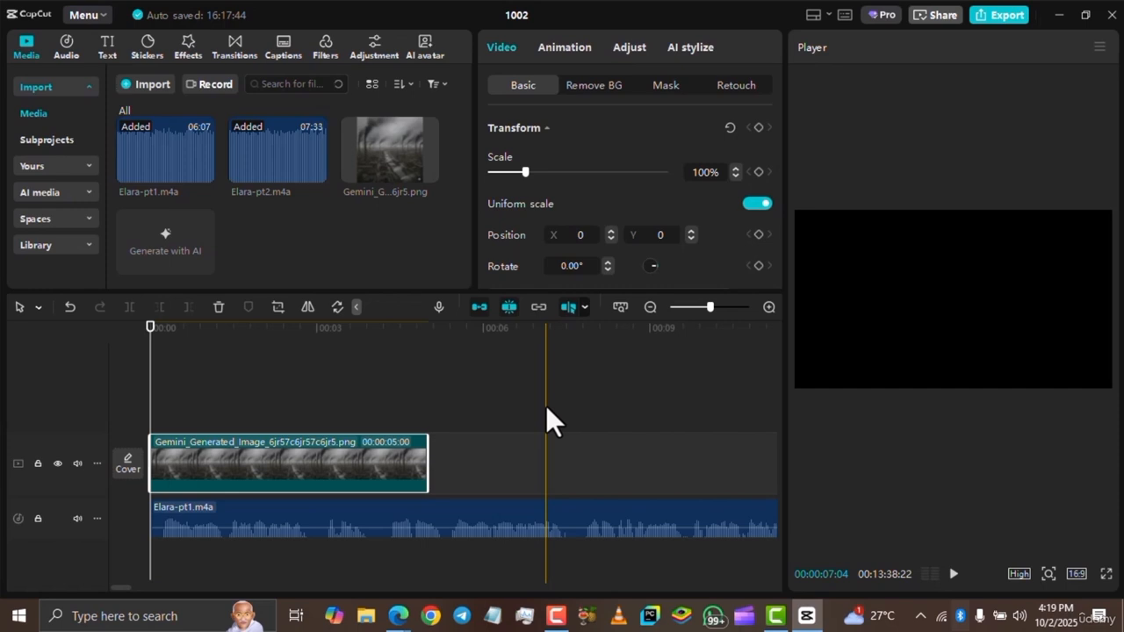
# - Generate automatic captions for the voiceover with English as the spoken language and no bilingual captions
pyautogui.click(286, 48)
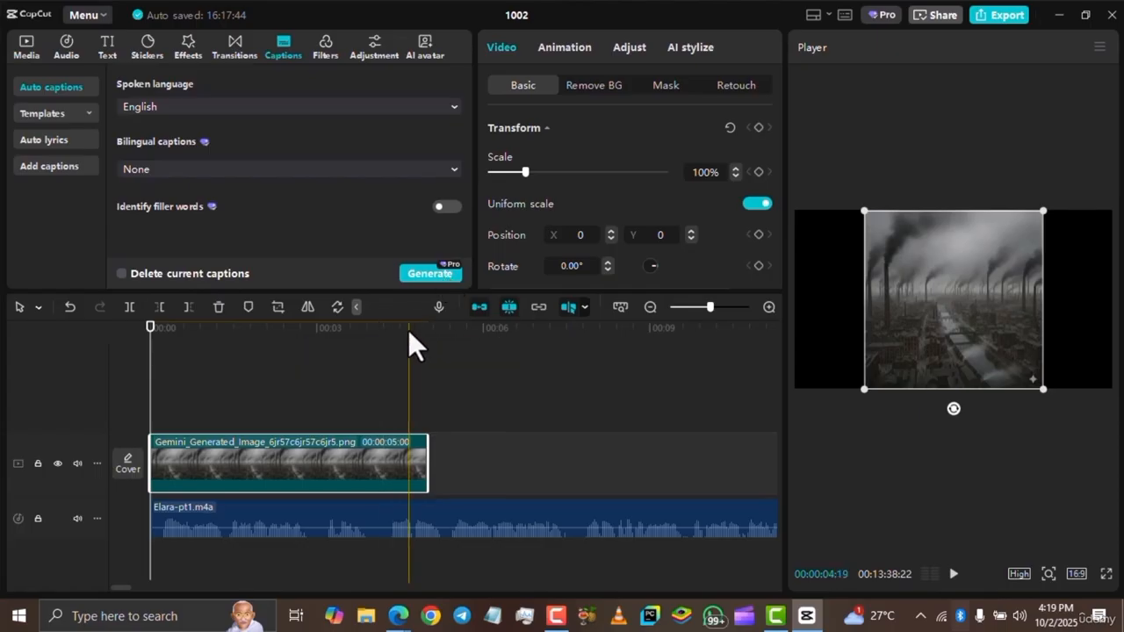
pyautogui.click(441, 273)
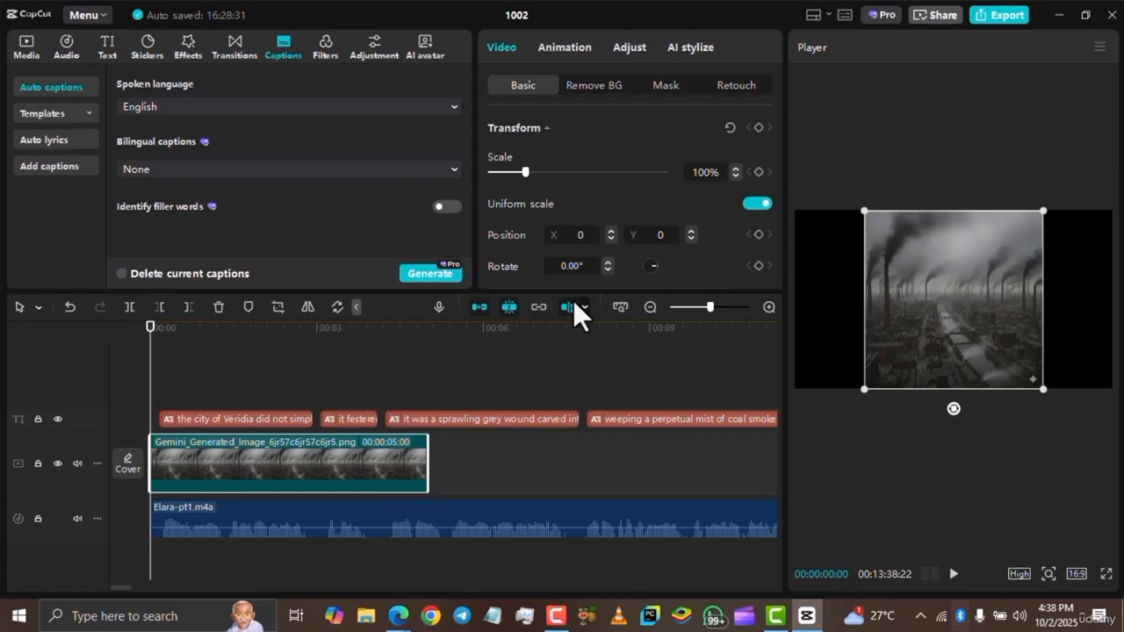
pyautogui.click(583, 359)
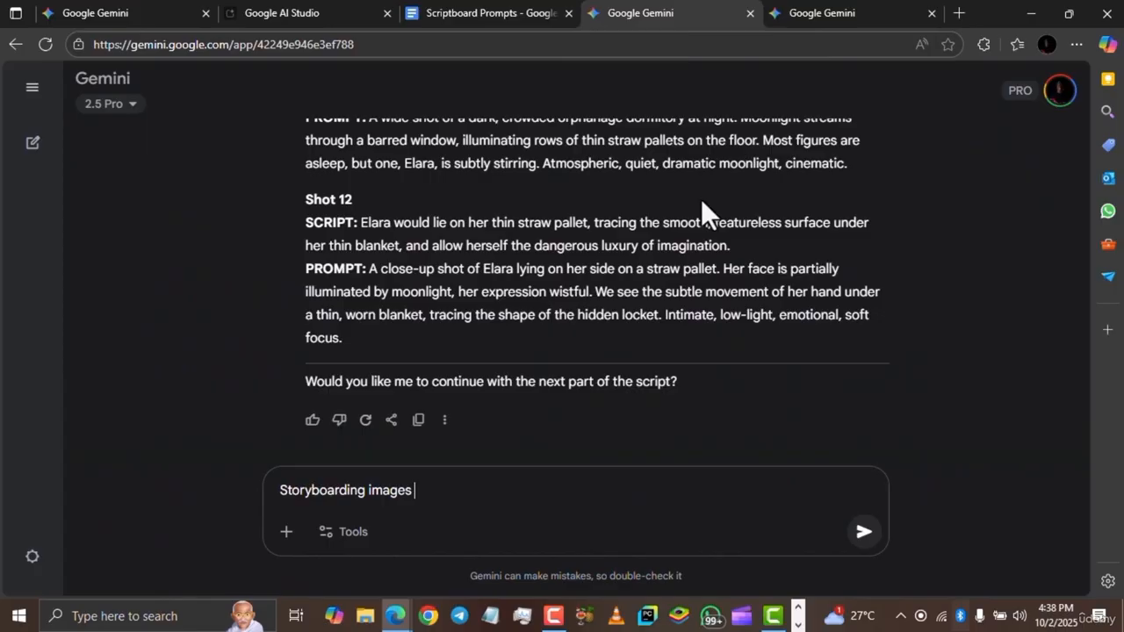
# - Switch to the Gemini storyboard chat in the browser and read Shot 1's script line and image prompt
pyautogui.scroll(20, 701, 198)
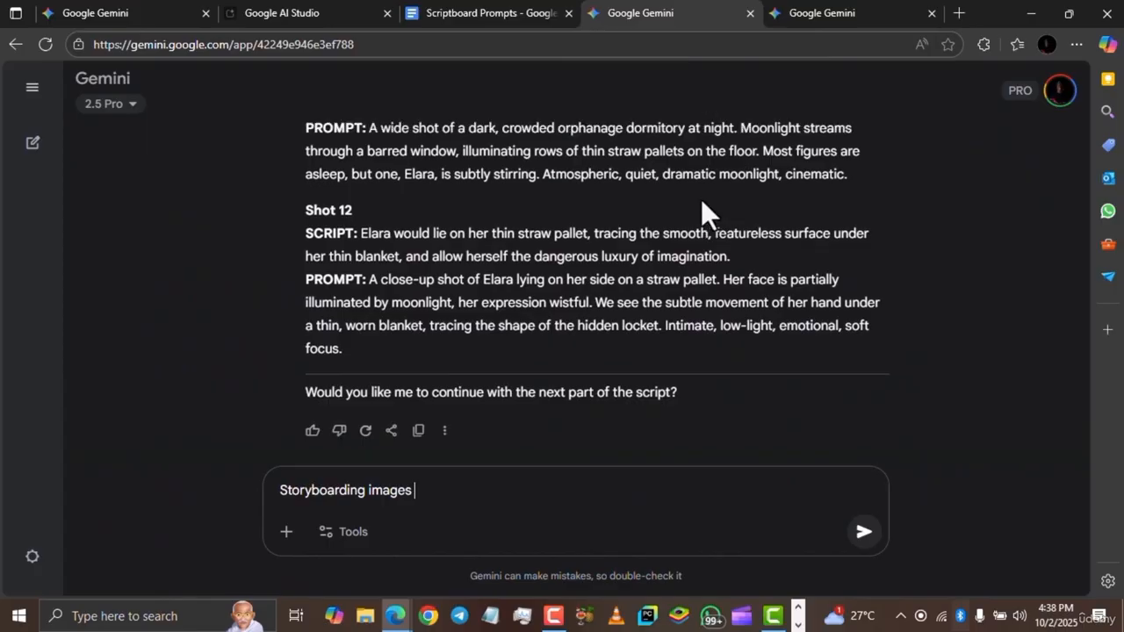
pyautogui.scroll(1, 701, 198)
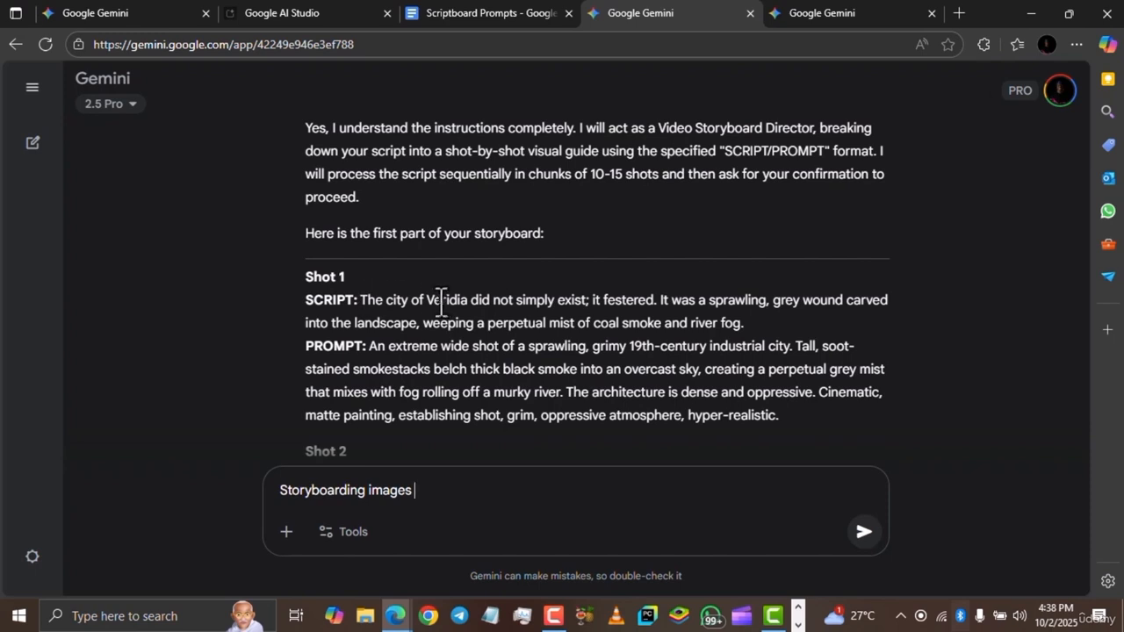
pyautogui.rightClick(476, 303)
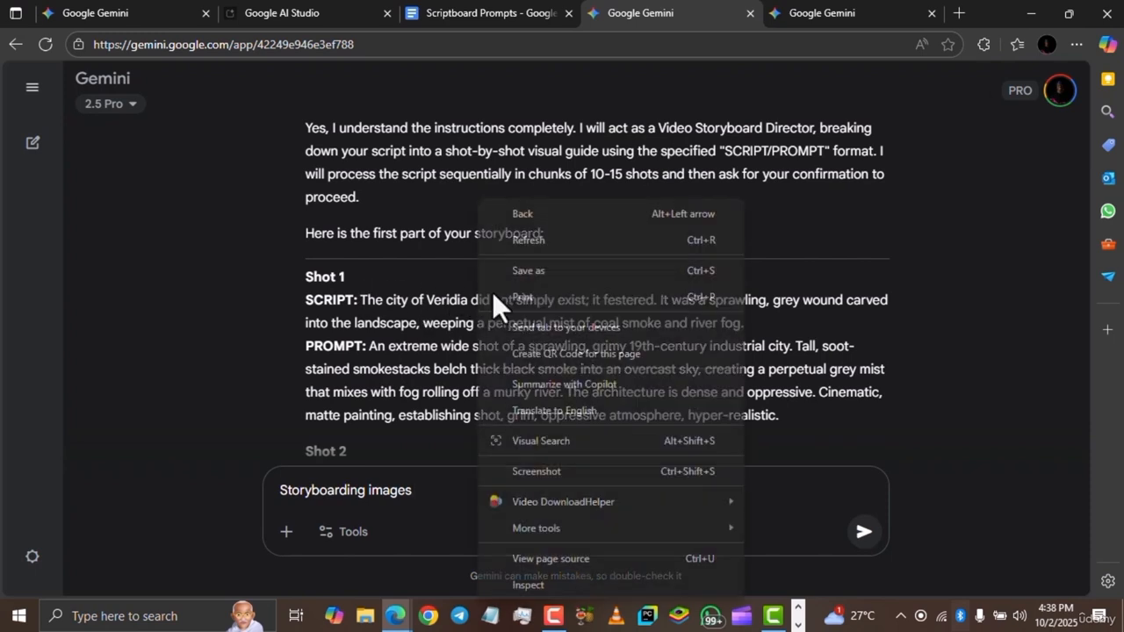
pyautogui.click(439, 301)
pyautogui.scroll(-1, 397, 322)
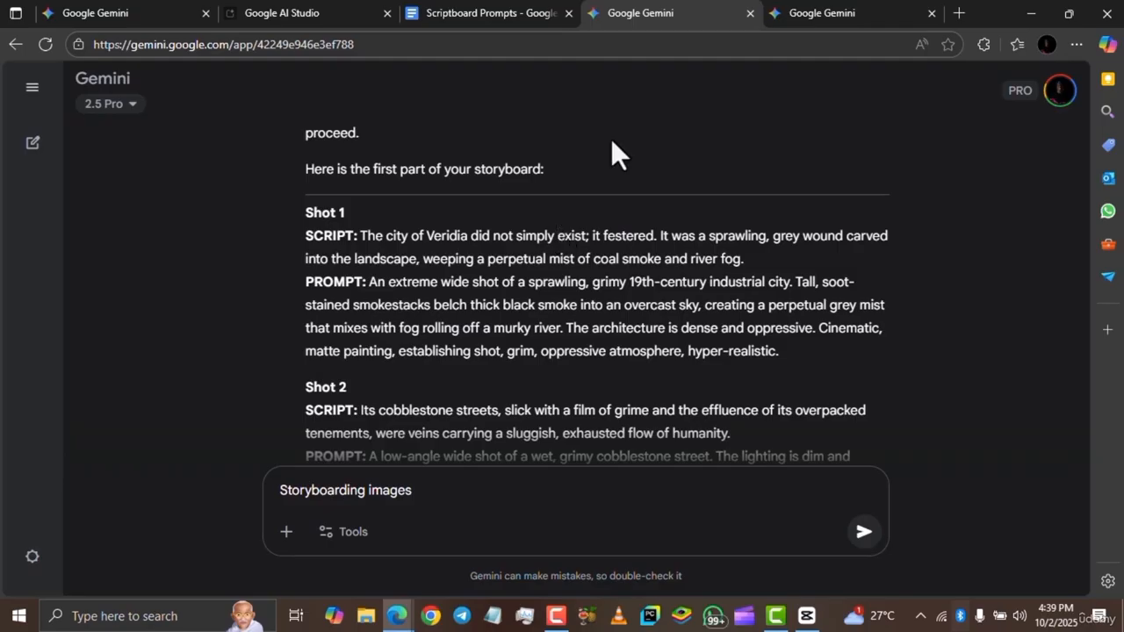
# - Download the full-size street crowd image from the Gemini image chat and read Shot 2's script line in the storyboard chat
pyautogui.click(856, 18)
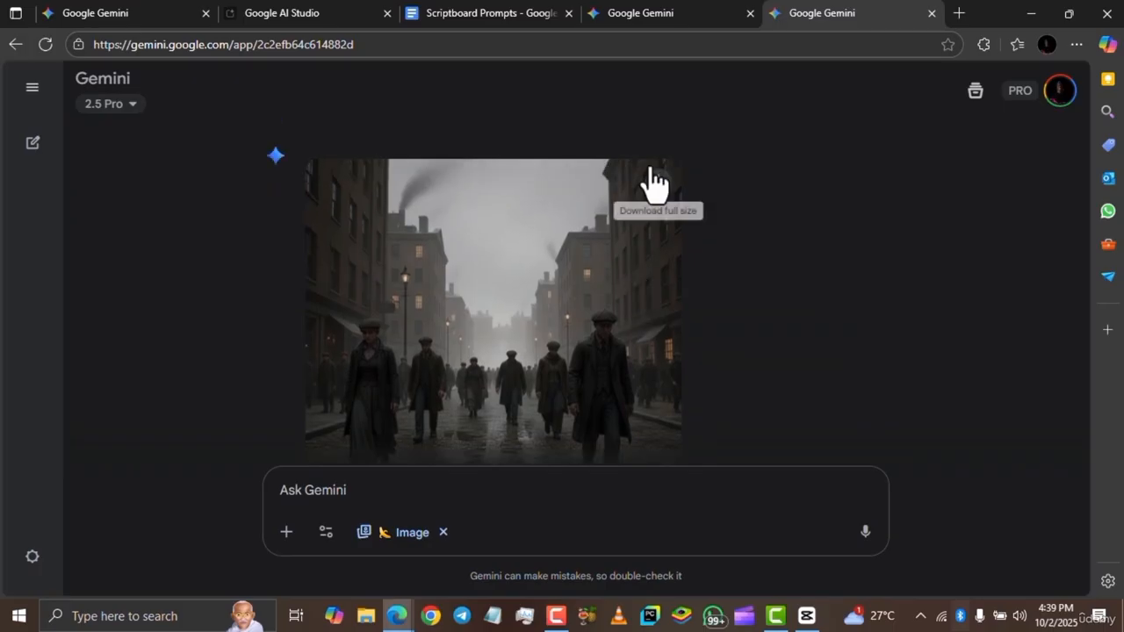
pyautogui.click(658, 185)
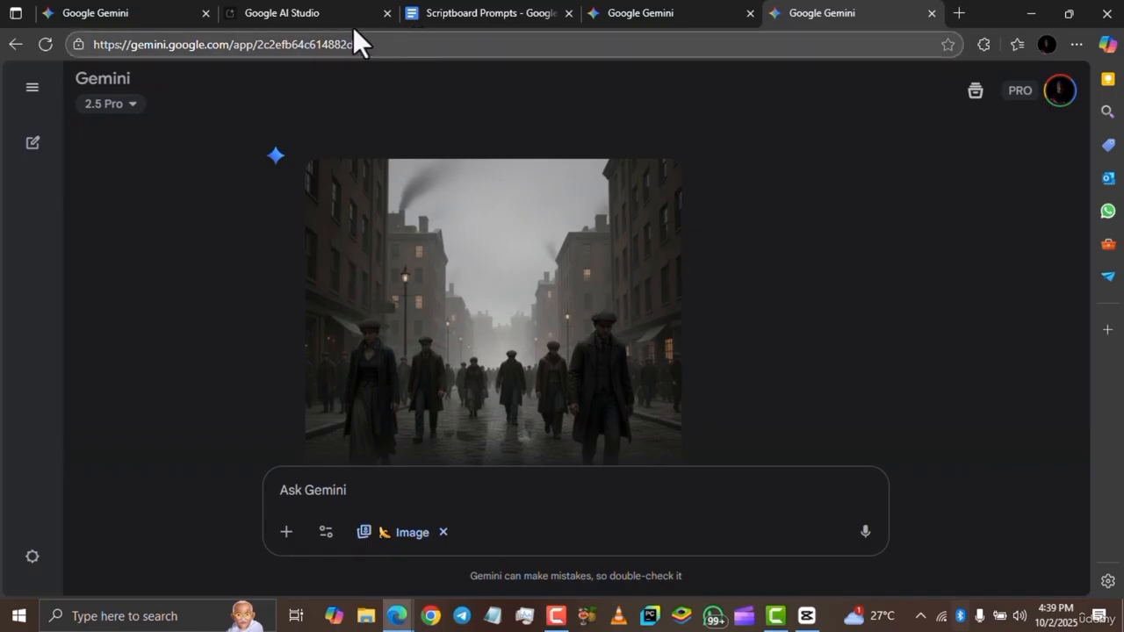
pyautogui.click(630, 22)
pyautogui.scroll(-2, 750, 243)
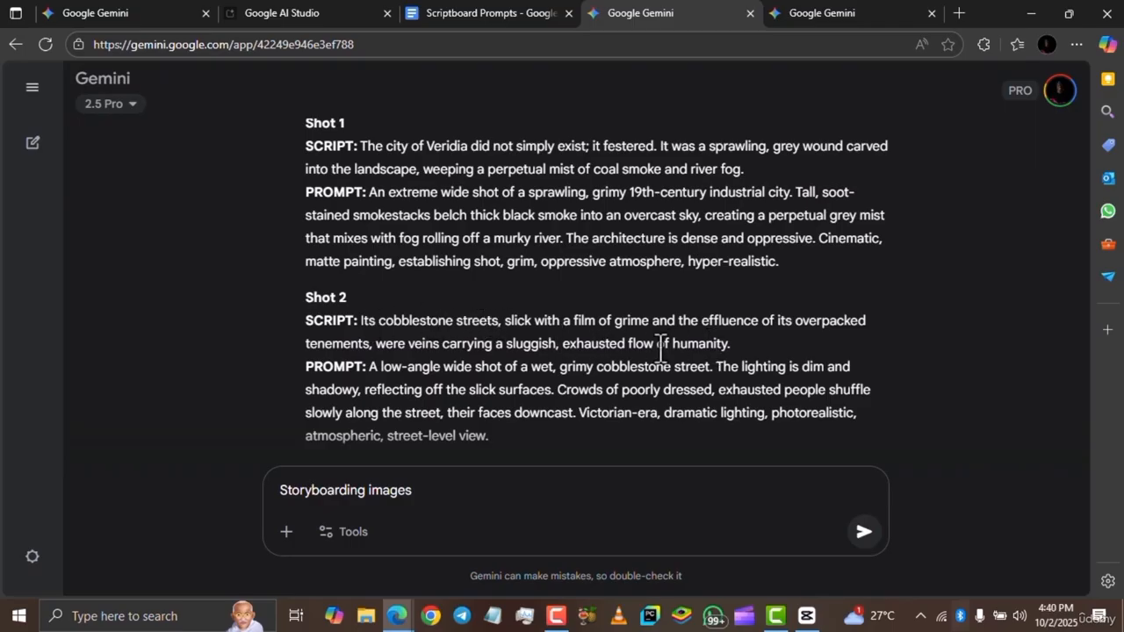
pyautogui.scroll(-1, 660, 351)
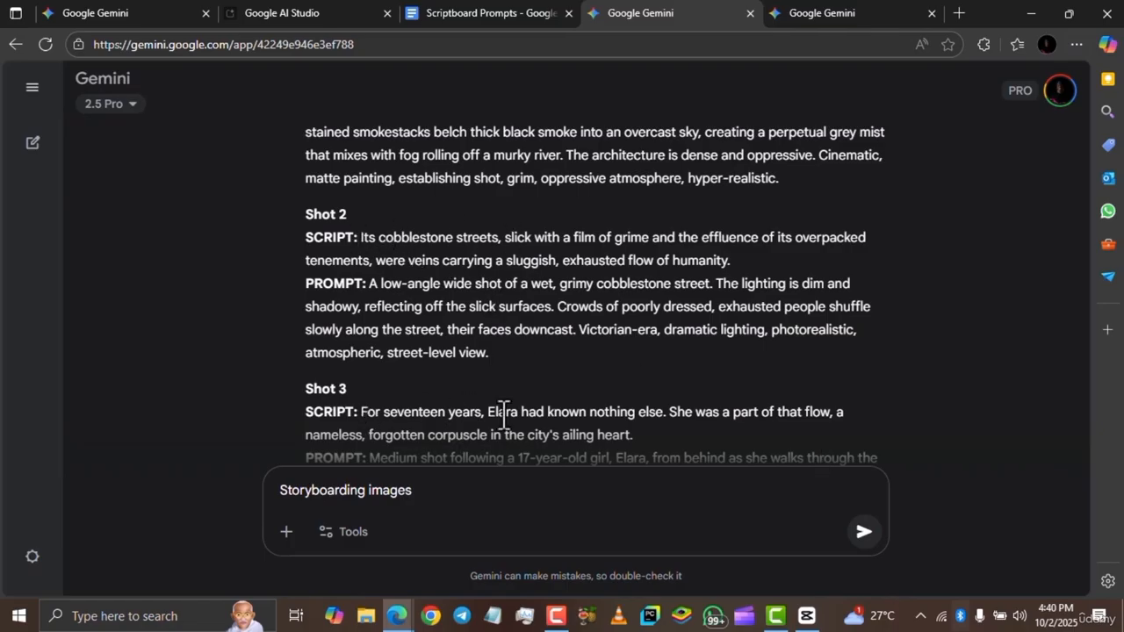
# - Switch to CapCut and place the downloaded street crowd image directly after the industrial city image on the video track
pyautogui.click(806, 615)
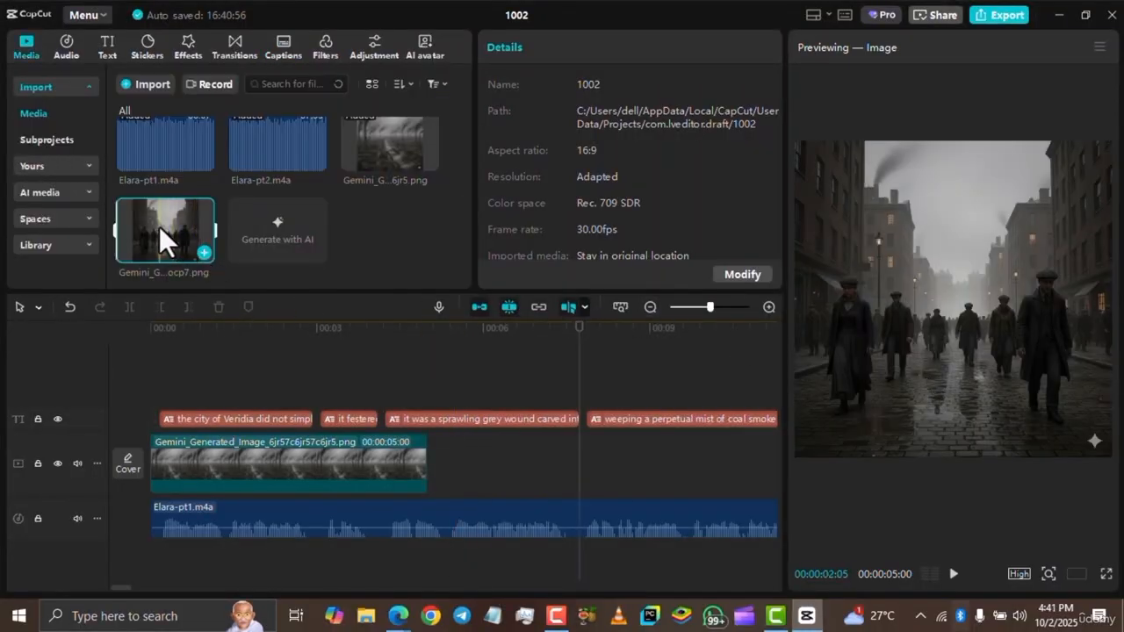
pyautogui.moveTo(153, 219); pyautogui.dragTo(430, 440)
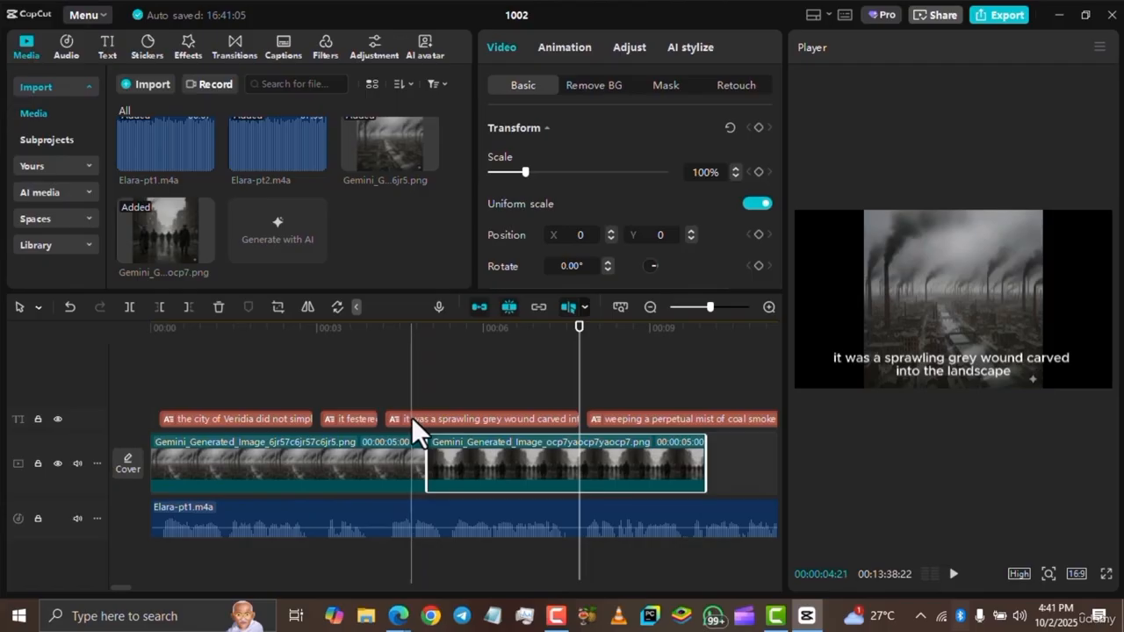
# - Show the captions list and jump to the caption "its cobblestone streets slick with a film of grime"
pyautogui.click(366, 419)
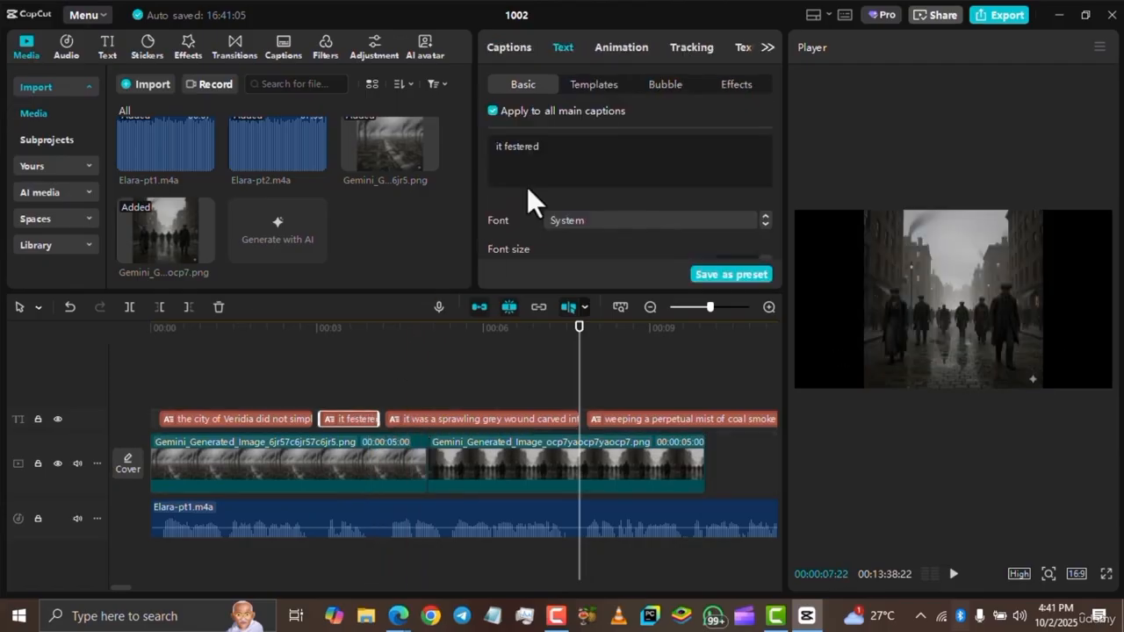
pyautogui.click(509, 47)
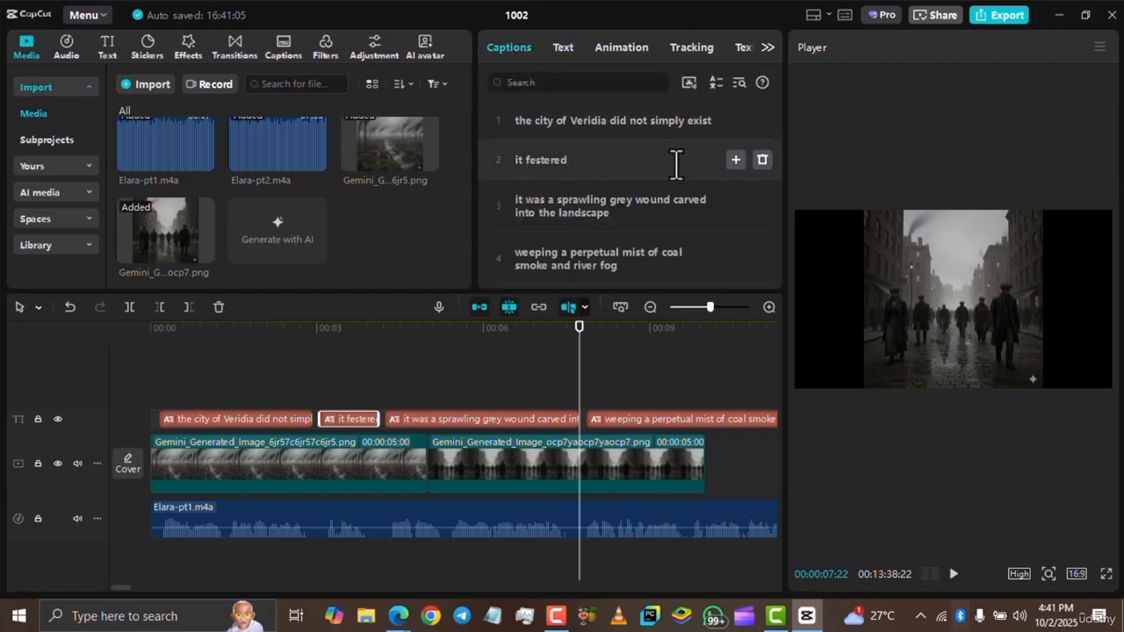
pyautogui.scroll(-1, 669, 220)
pyautogui.scroll(-2, 669, 221)
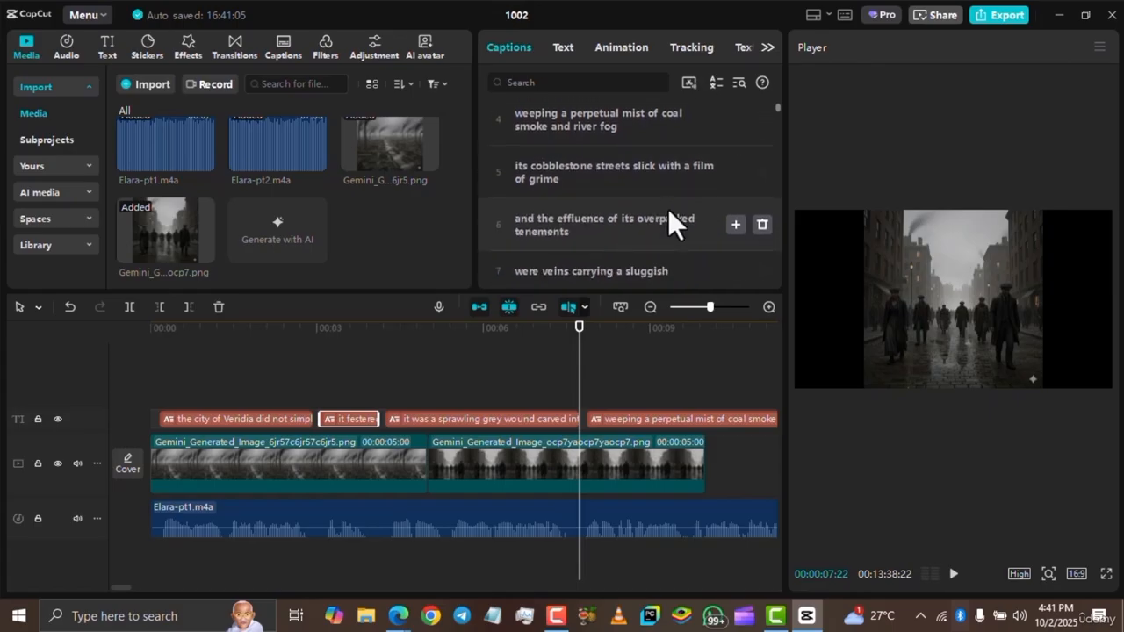
pyautogui.click(594, 167)
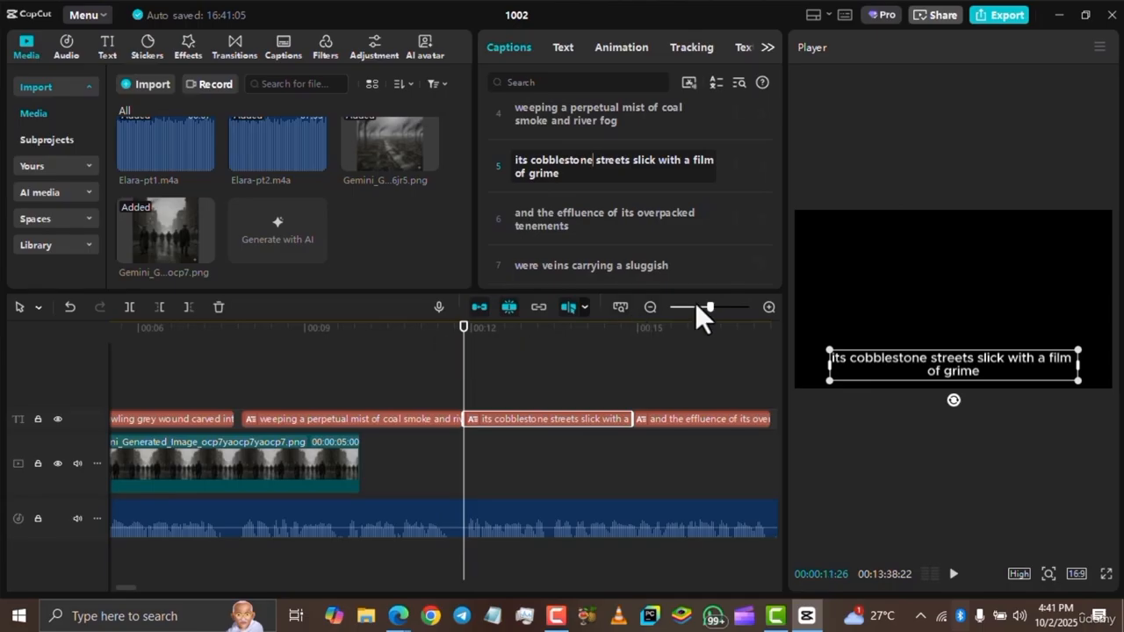
# - Turn off the main track magnet, move the street image to the cobblestone caption's start and extend the city image to meet it
pyautogui.moveTo(708, 306); pyautogui.dragTo(704, 306)
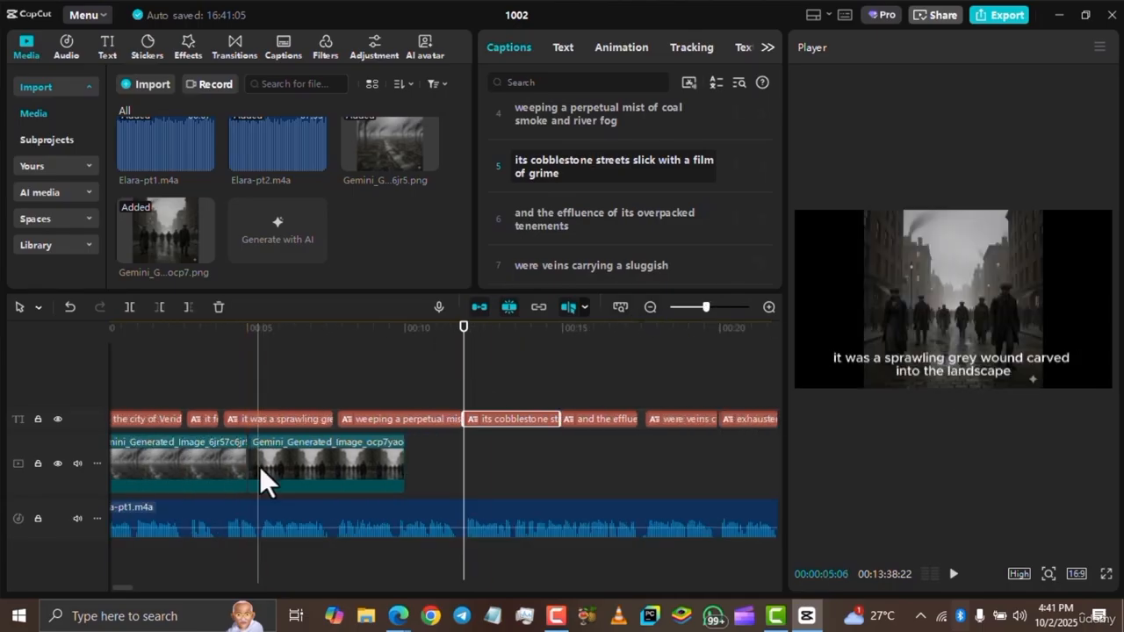
pyautogui.moveTo(290, 462); pyautogui.dragTo(505, 466)
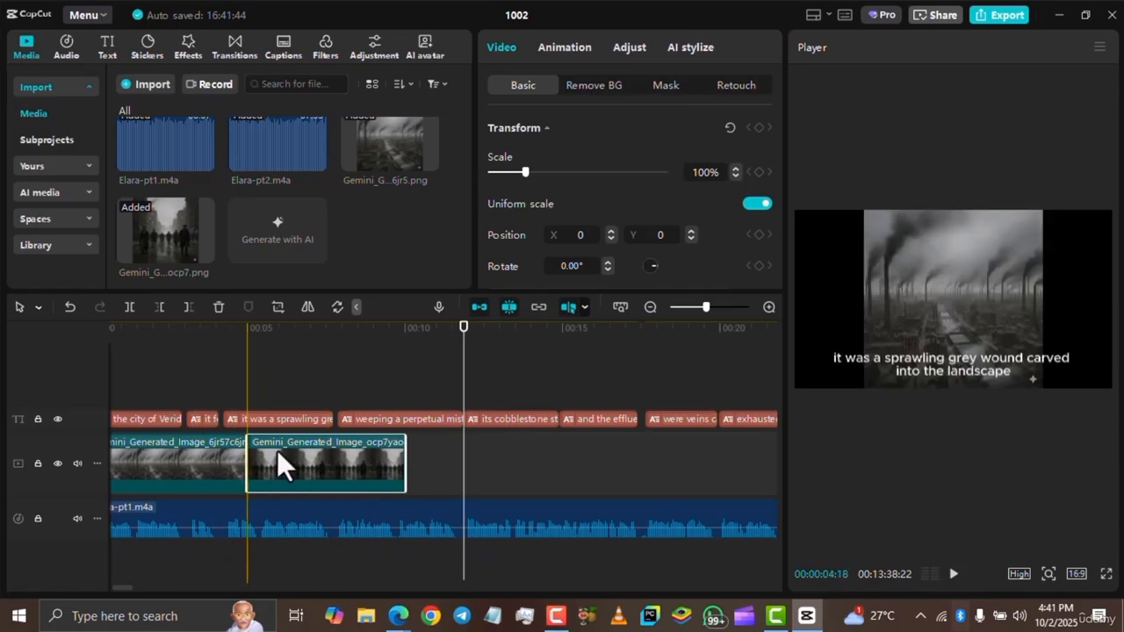
pyautogui.click(478, 307)
pyautogui.moveTo(335, 457); pyautogui.dragTo(530, 462)
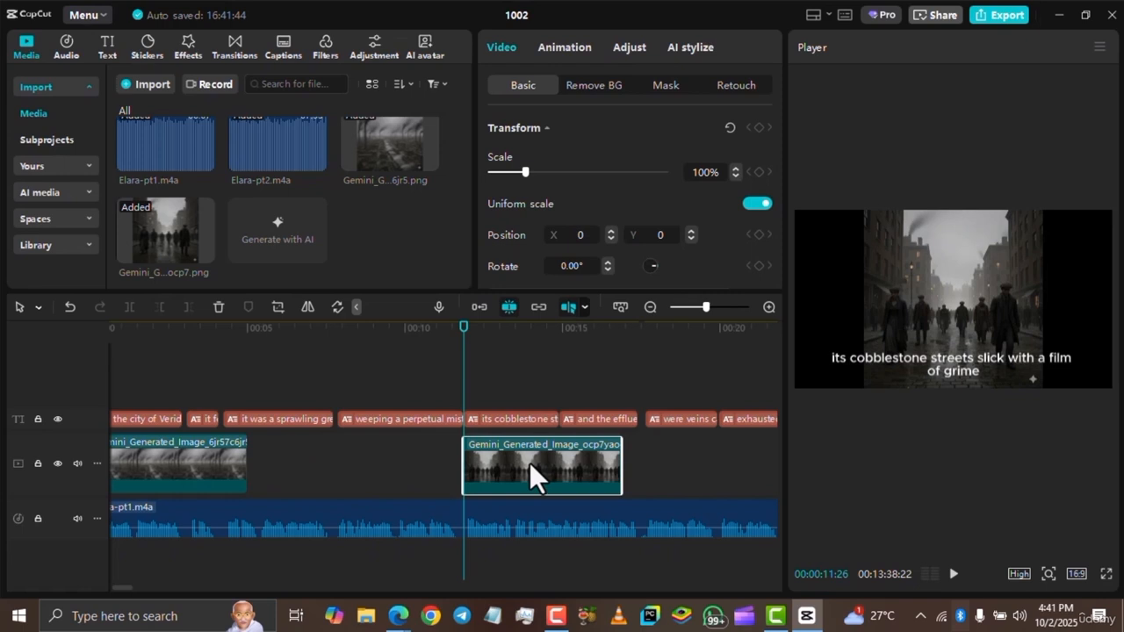
pyautogui.click(233, 455)
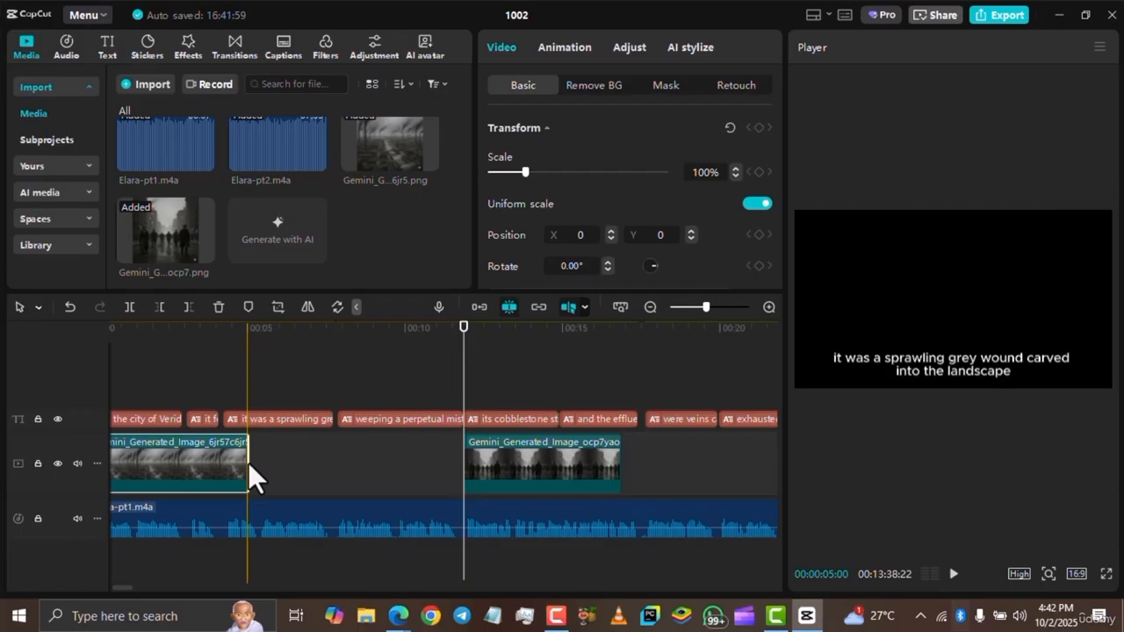
pyautogui.moveTo(246, 461); pyautogui.dragTo(460, 461)
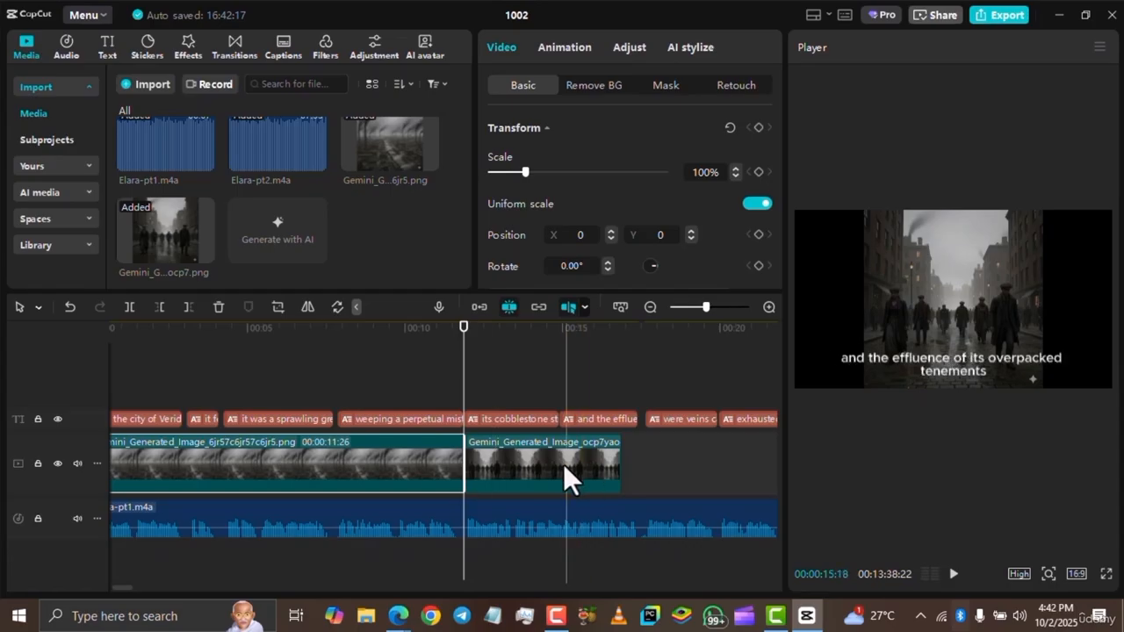
# - Look through the captions after the cobblestone streets line and compare them with the Shot 2 and Shot 3 script lines in Gemini
pyautogui.click(518, 418)
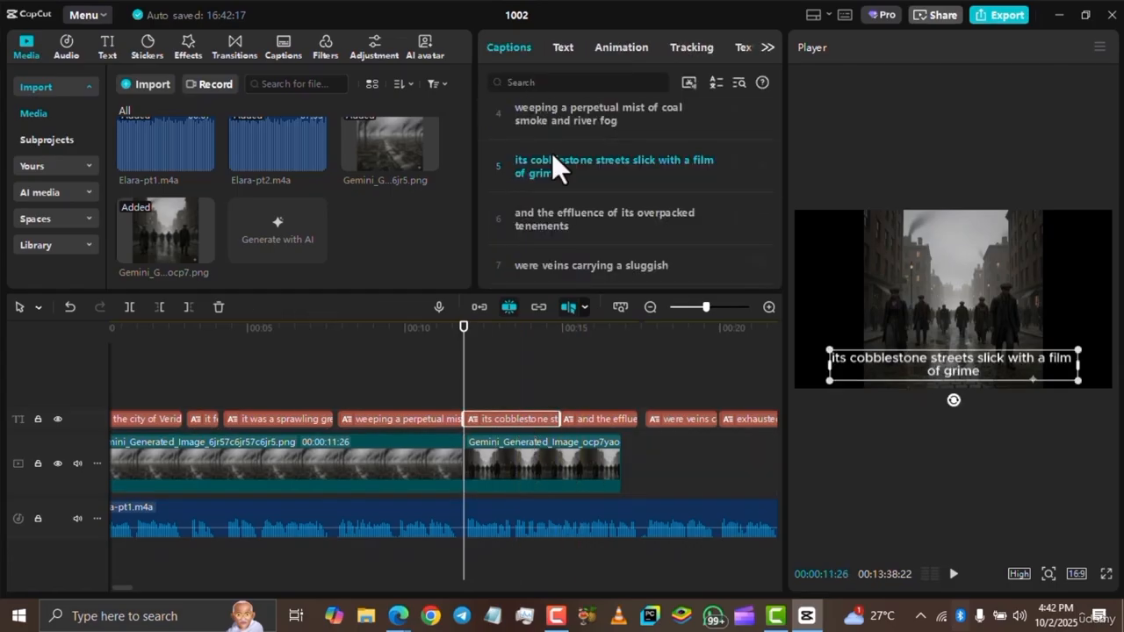
pyautogui.scroll(-2, 562, 195)
pyautogui.scroll(-3, 561, 193)
pyautogui.scroll(-2, 561, 193)
pyautogui.hotkey('alt', 'Tab')
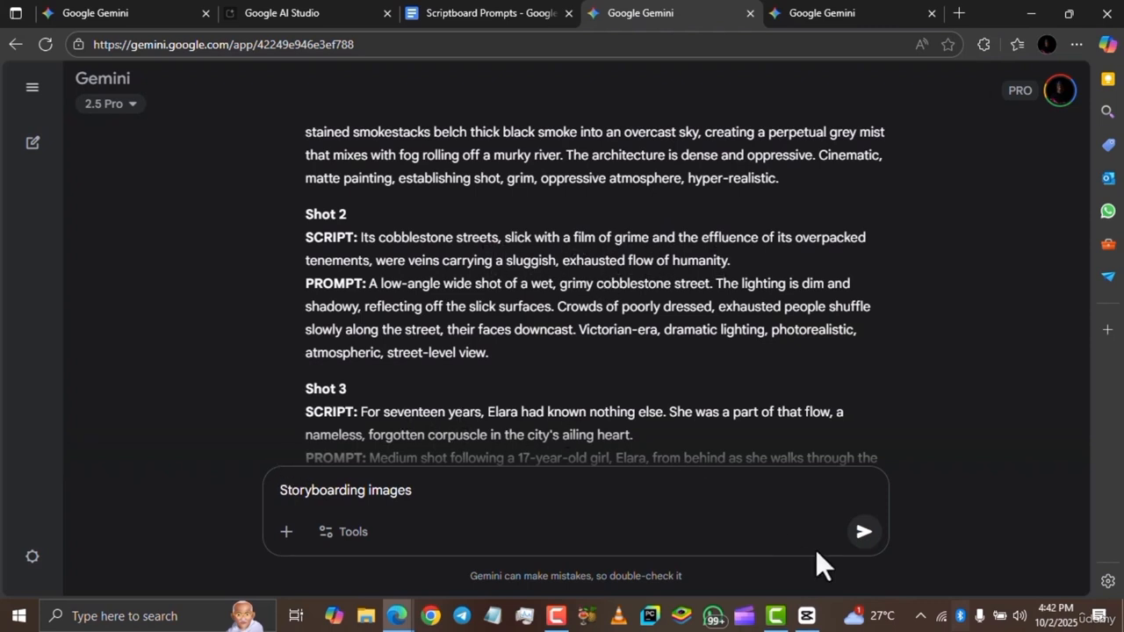
pyautogui.click(807, 615)
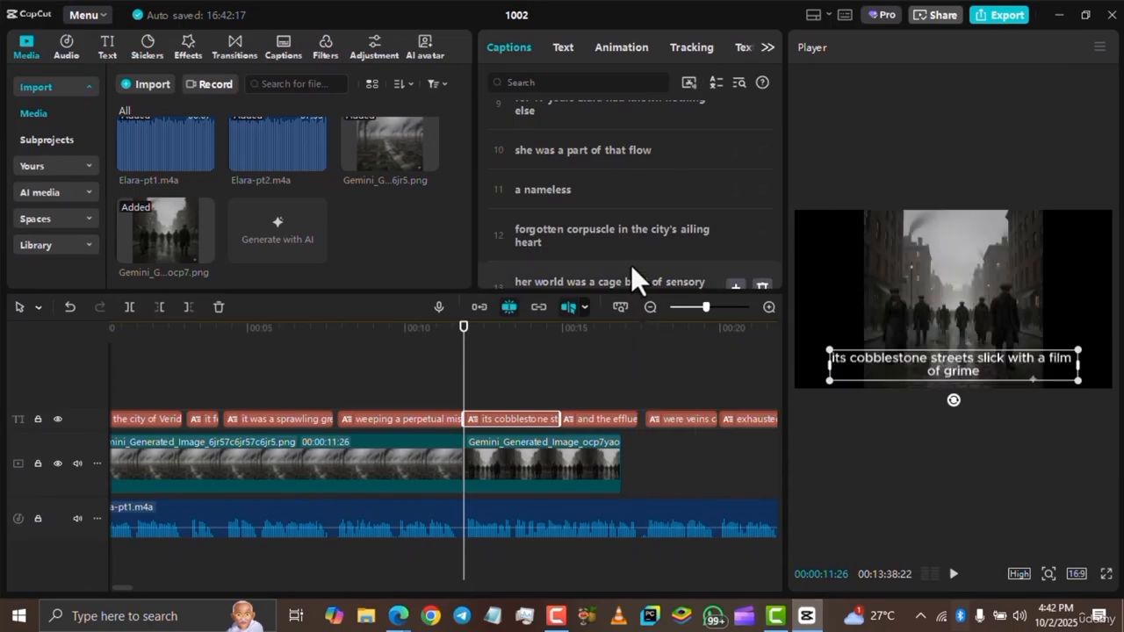
# - Extend the second image clip so it ends where the caption "for 17 years Elara had known nothing else" begins
pyautogui.scroll(-4, 631, 262)
pyautogui.scroll(-6, 630, 262)
pyautogui.scroll(-5, 630, 261)
pyautogui.scroll(-5, 630, 262)
pyautogui.scroll(-2, 630, 262)
pyautogui.scroll(15, 630, 195)
pyautogui.scroll(10, 630, 196)
pyautogui.scroll(-3, 630, 196)
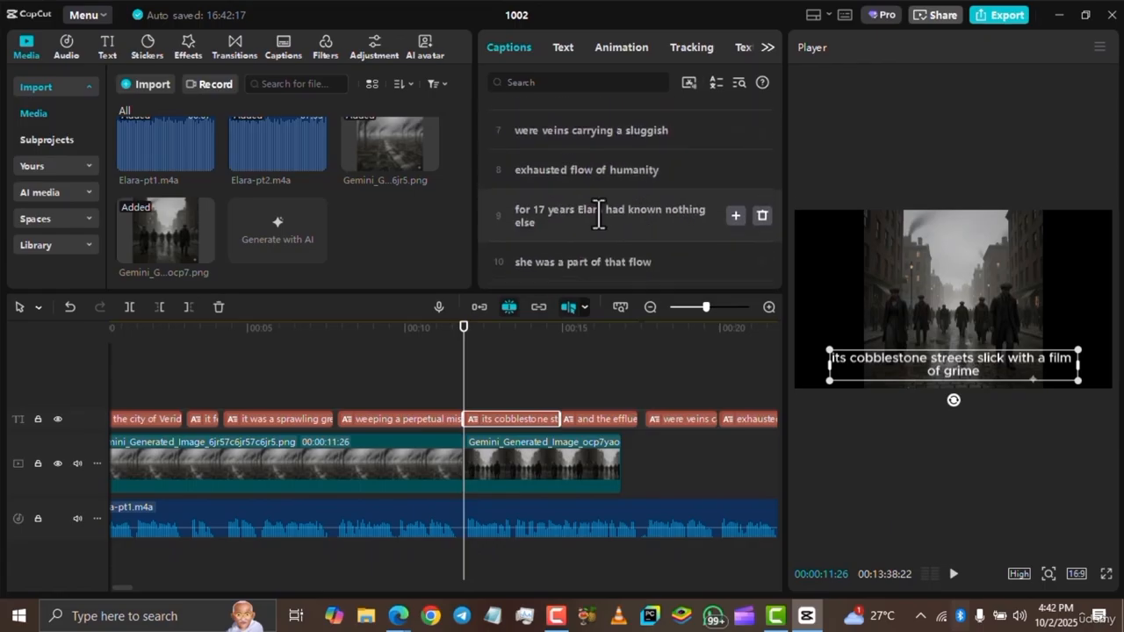
pyautogui.click(598, 215)
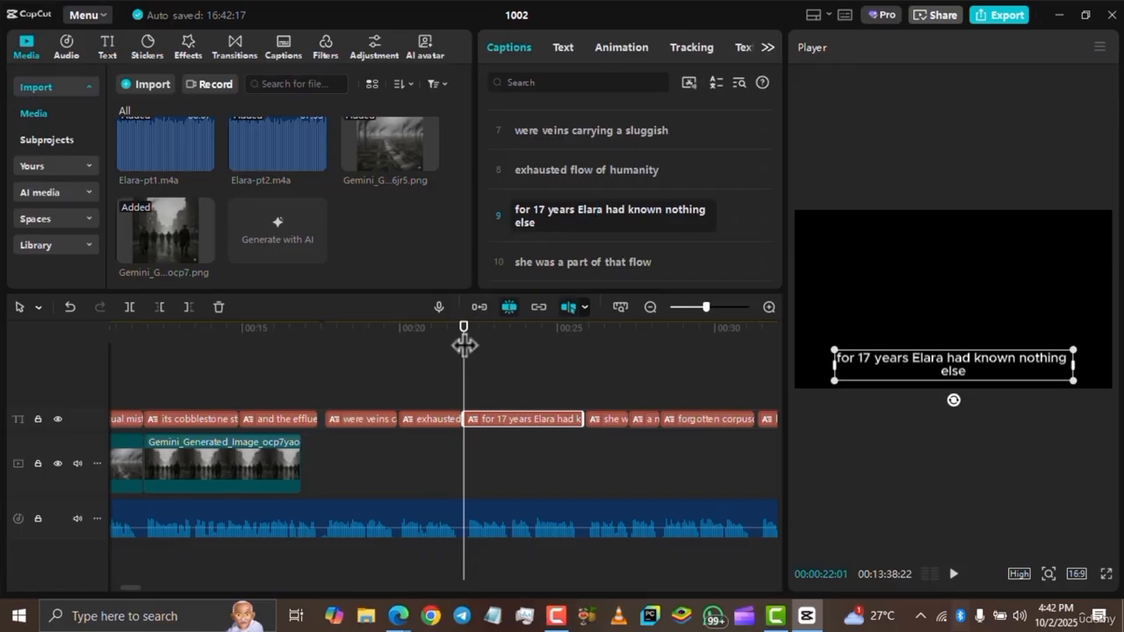
pyautogui.moveTo(301, 452); pyautogui.dragTo(459, 450)
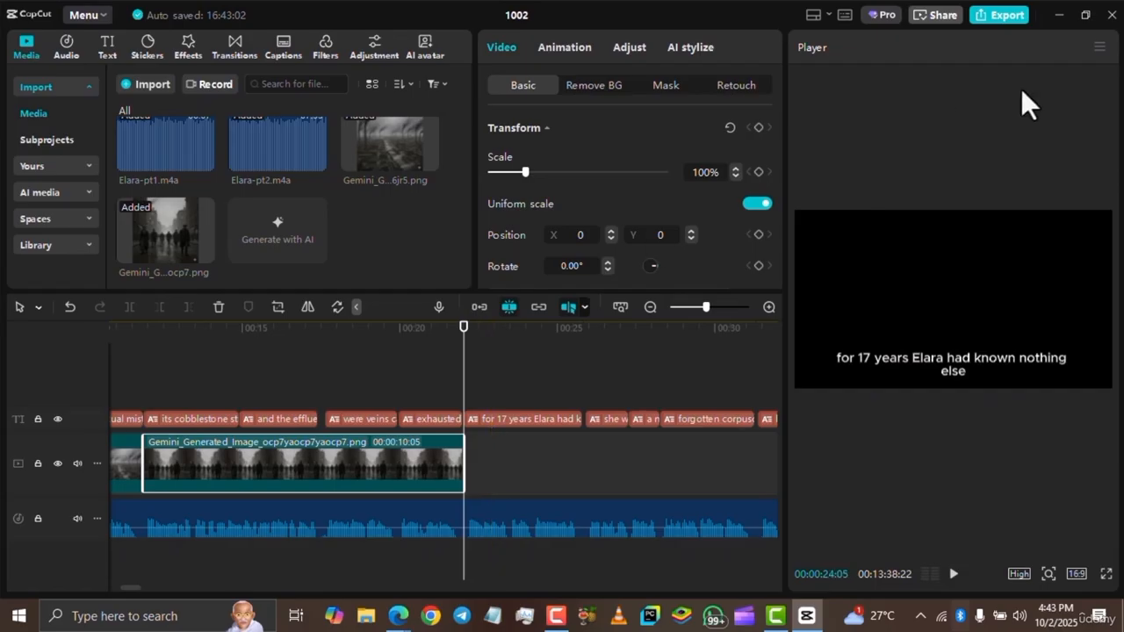
# - Preview the first two image clips against their captions, checking the switch at "its cobblestone streets slick with a film of grime"
pyautogui.click(239, 330)
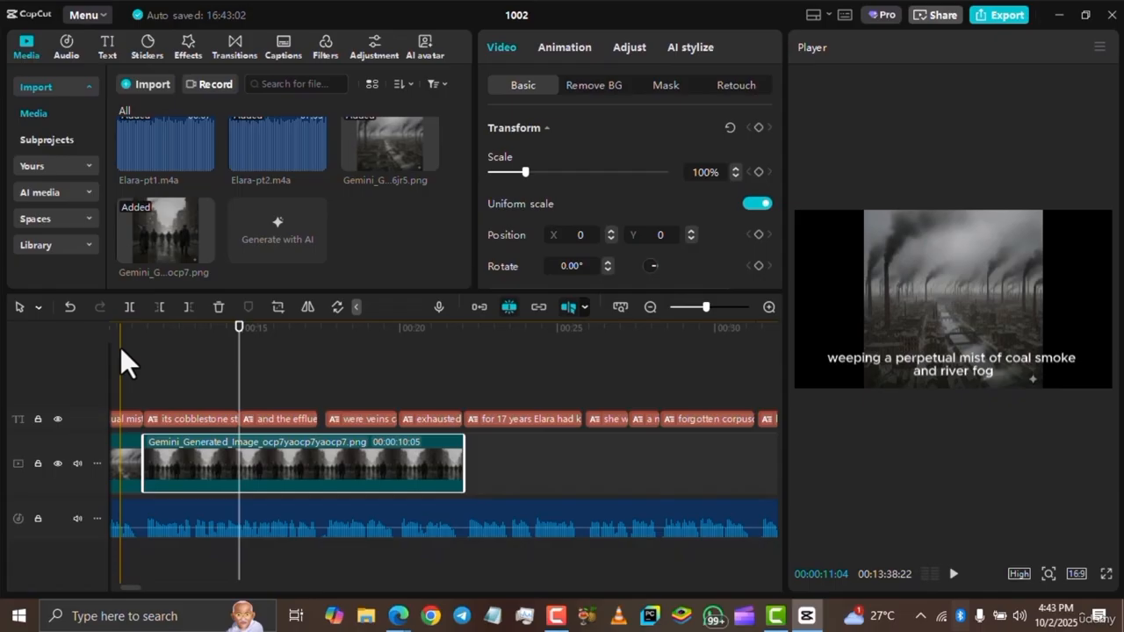
pyautogui.click(131, 342)
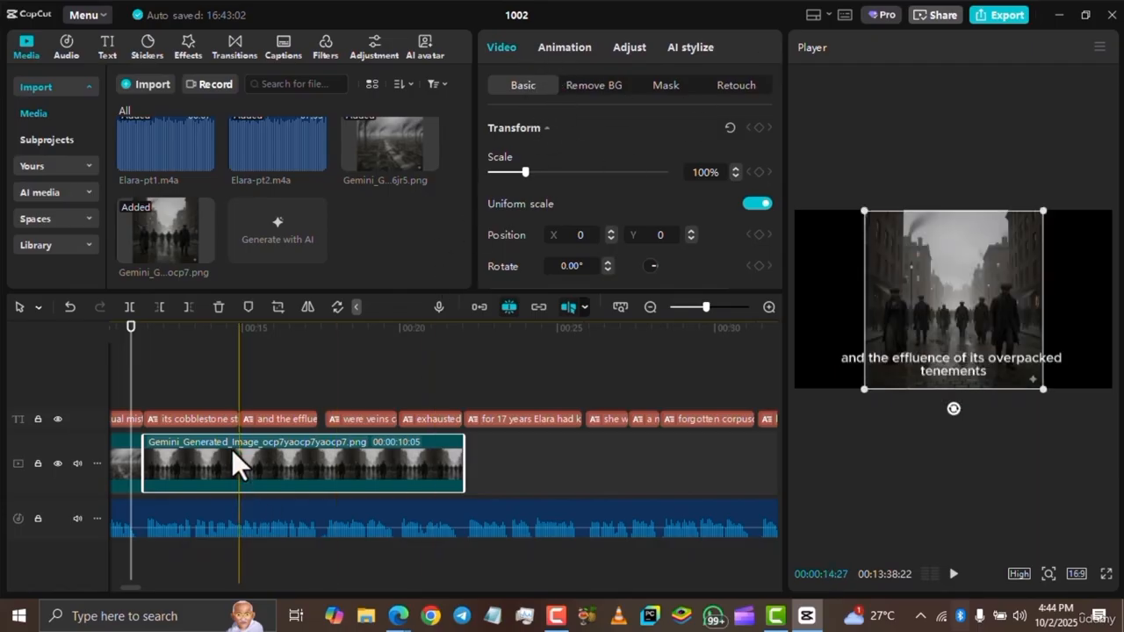
pyautogui.click(207, 418)
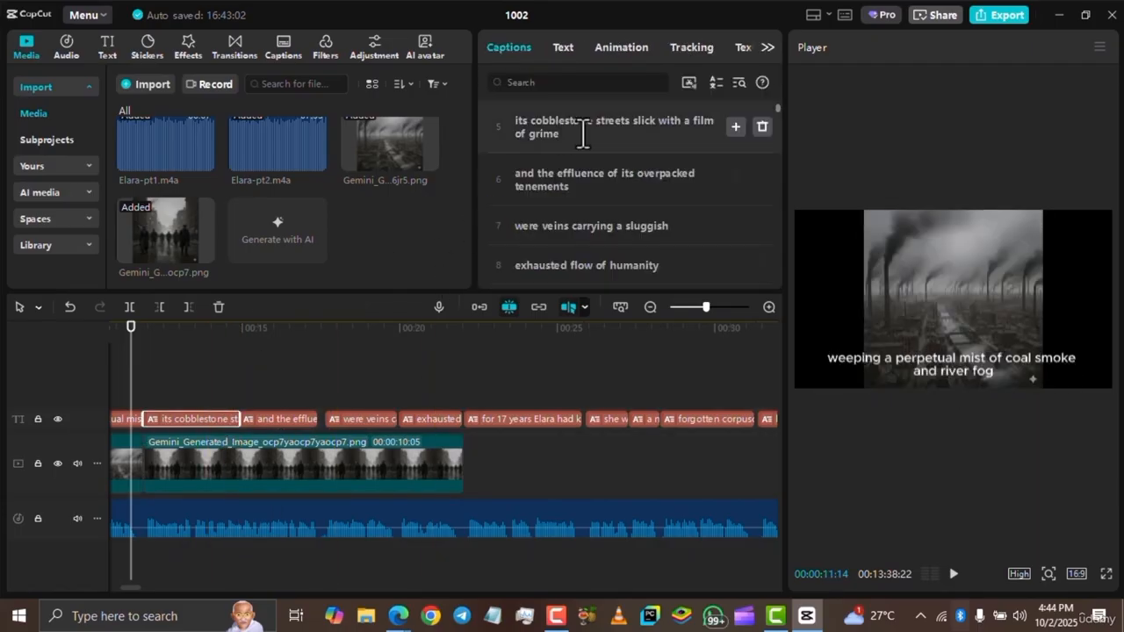
pyautogui.click(582, 134)
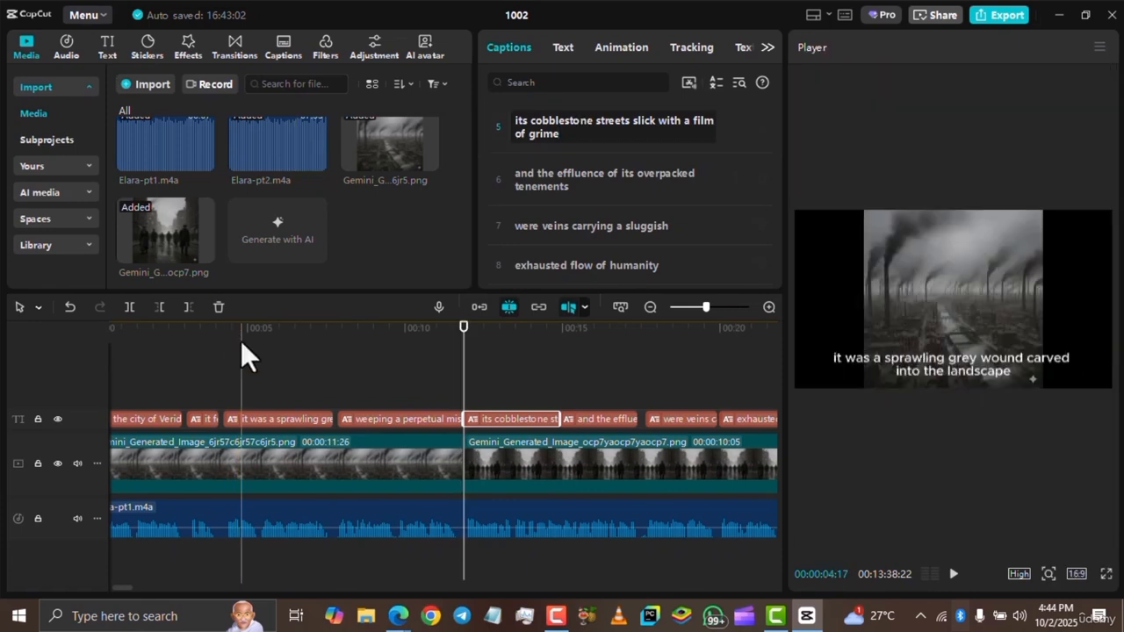
pyautogui.click(226, 334)
pyautogui.press('space')
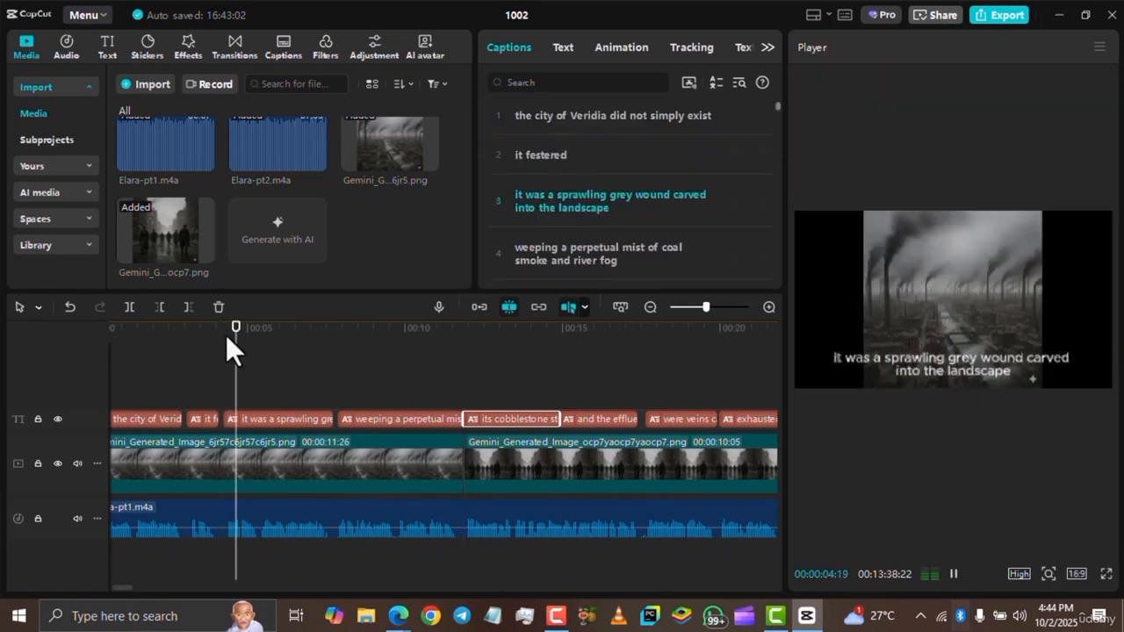
pyautogui.press('space')
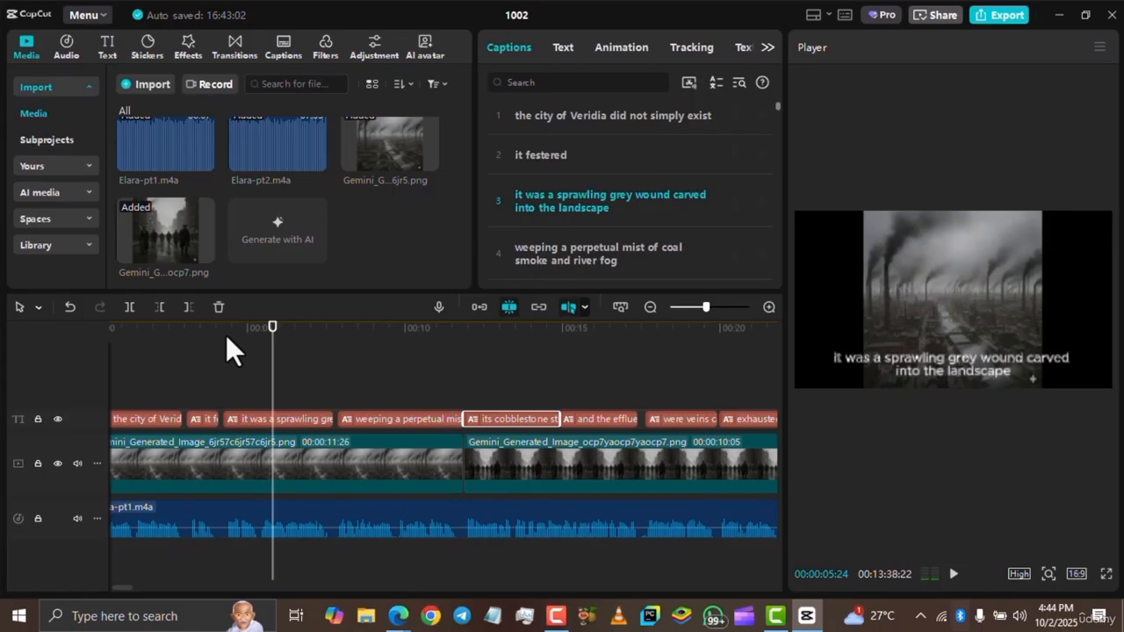
pyautogui.click(330, 345)
pyautogui.press('space')
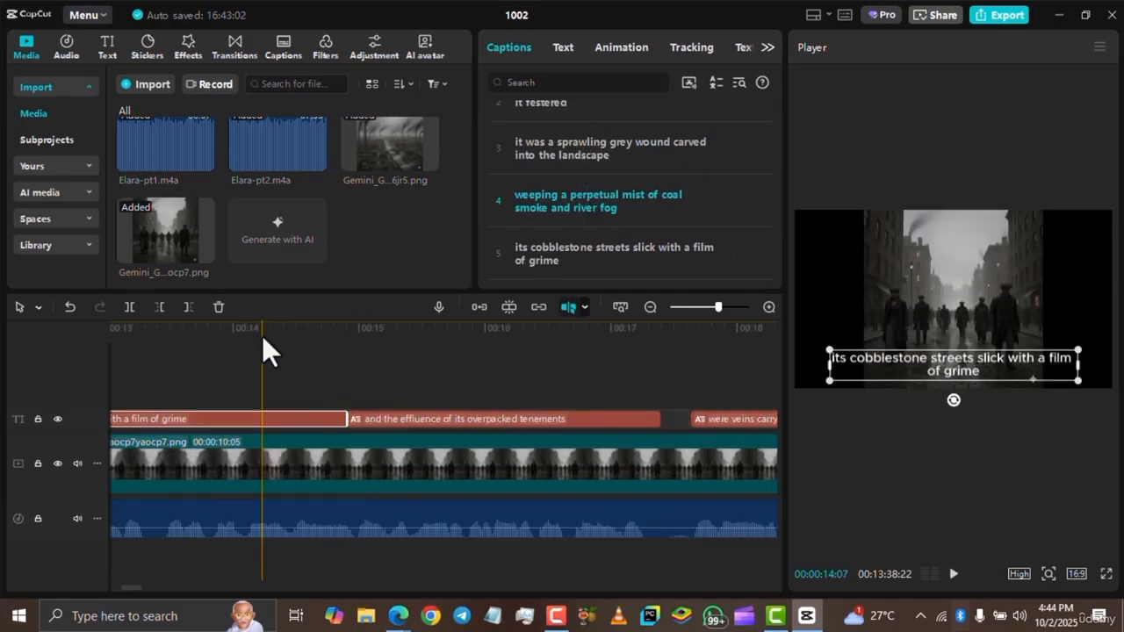
pyautogui.click(195, 335)
pyautogui.moveTo(195, 335); pyautogui.dragTo(224, 339)
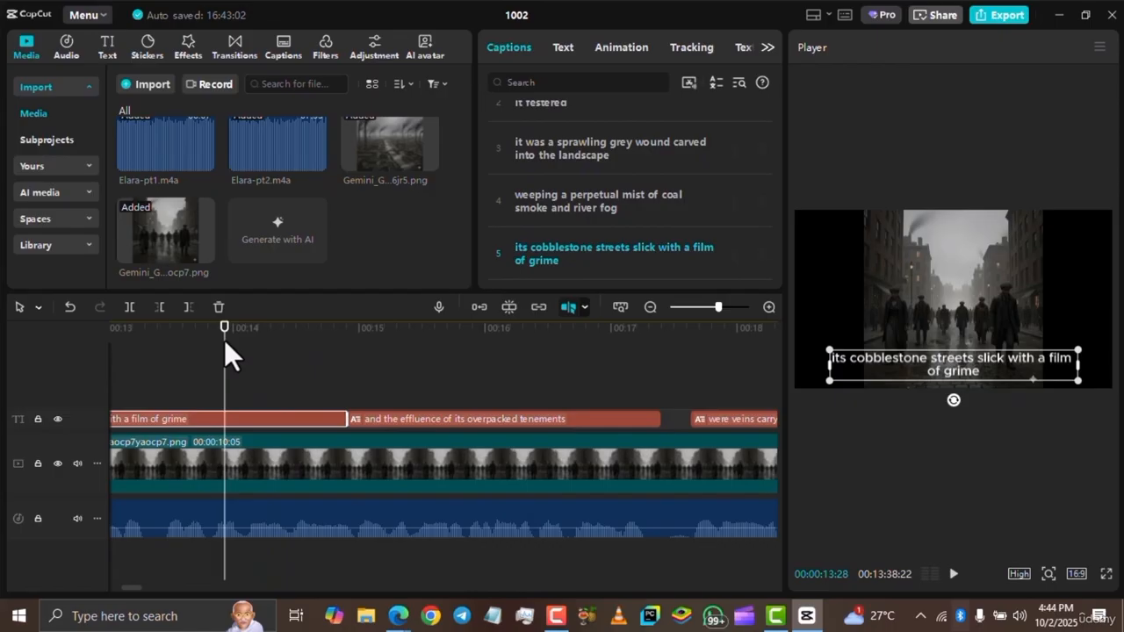
# - Switch to the Gemini storyboard chat in the browser and copy the Shot 3 image prompt
pyautogui.scroll(-2, 224, 339)
pyautogui.scroll(-3, 245, 417)
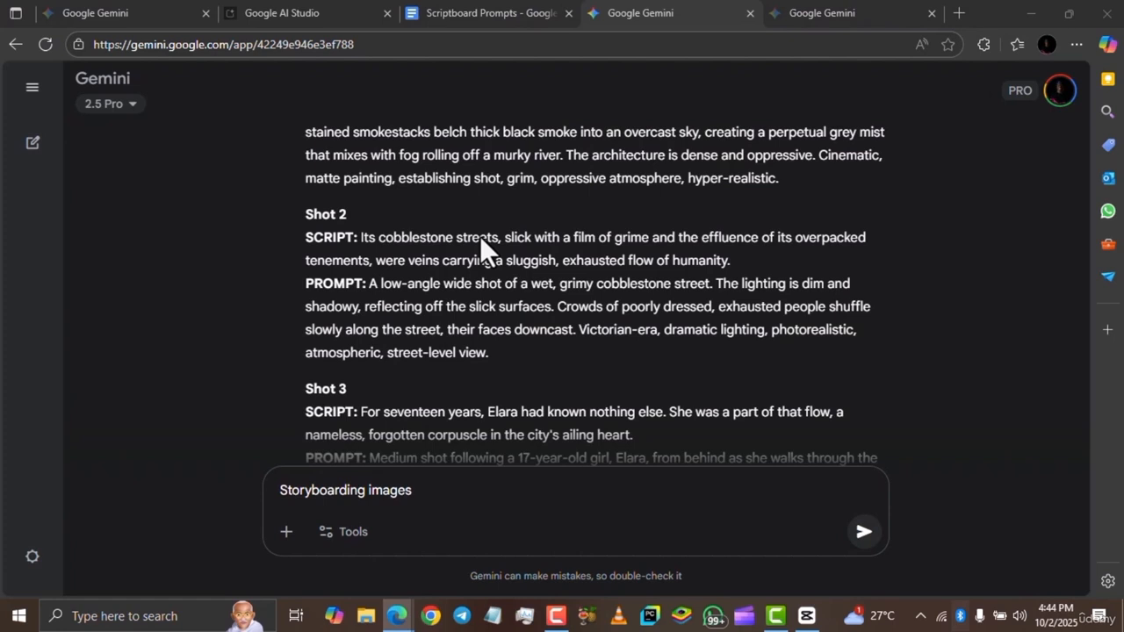
pyautogui.scroll(-2, 480, 245)
pyautogui.moveTo(370, 335); pyautogui.dragTo(695, 402)
pyautogui.hotkey('ctrl', 'c')
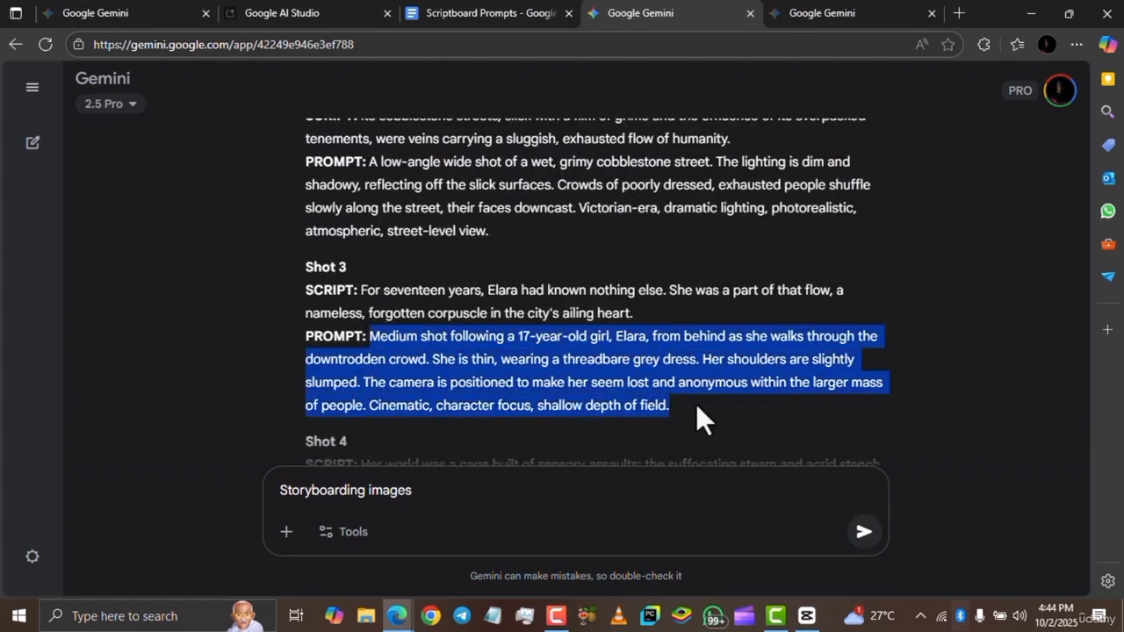
# - Submit the copied Shot 3 prompt in the Gemini image-generation chat
pyautogui.click(790, 13)
pyautogui.hotkey('ctrl', 'v')
pyautogui.press('Return')
pyautogui.hotkey('ctrl', 'shift', 'Tab')
pyautogui.click(786, 13)
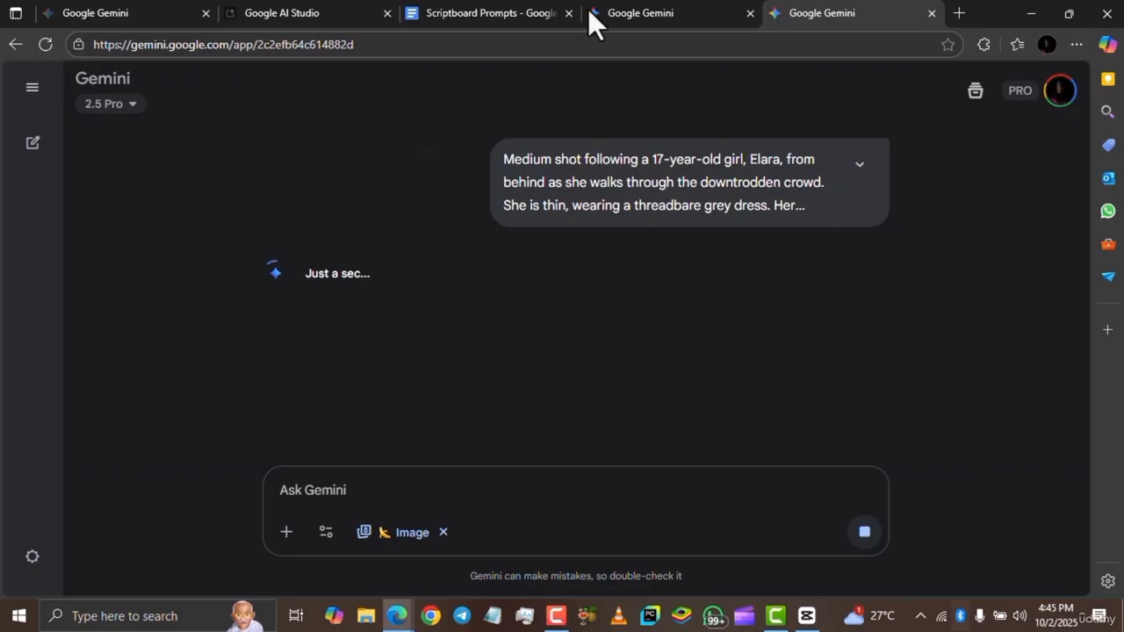
# - Review the generated Shot 3 image of the girl walking from behind against the previous street image, and download it at full size
pyautogui.click(615, 10)
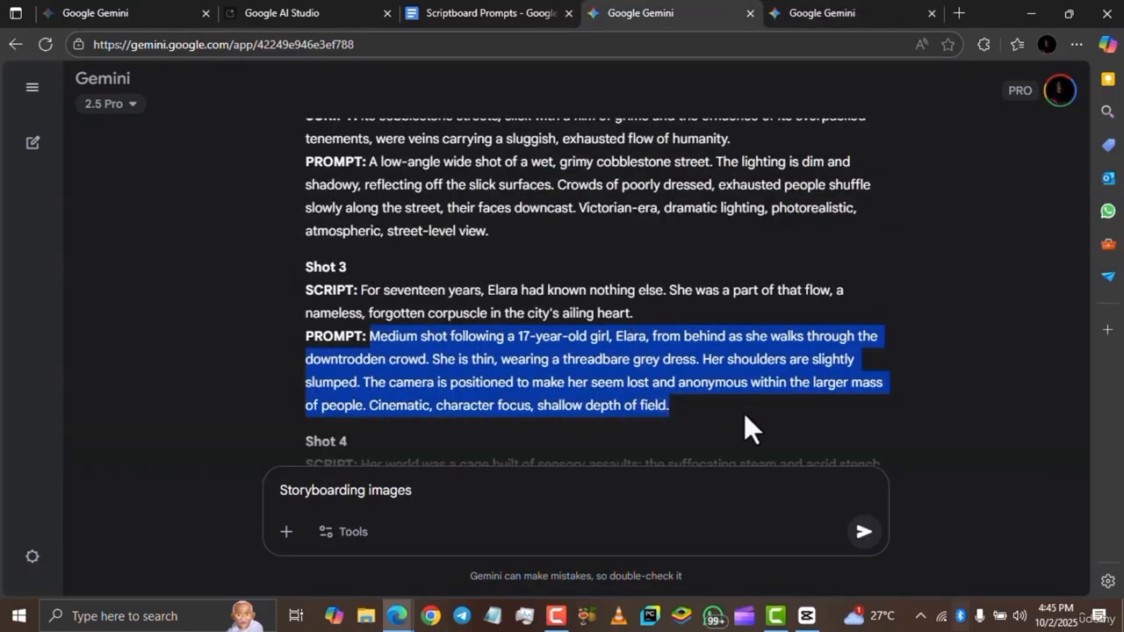
pyautogui.scroll(-1, 802, 376)
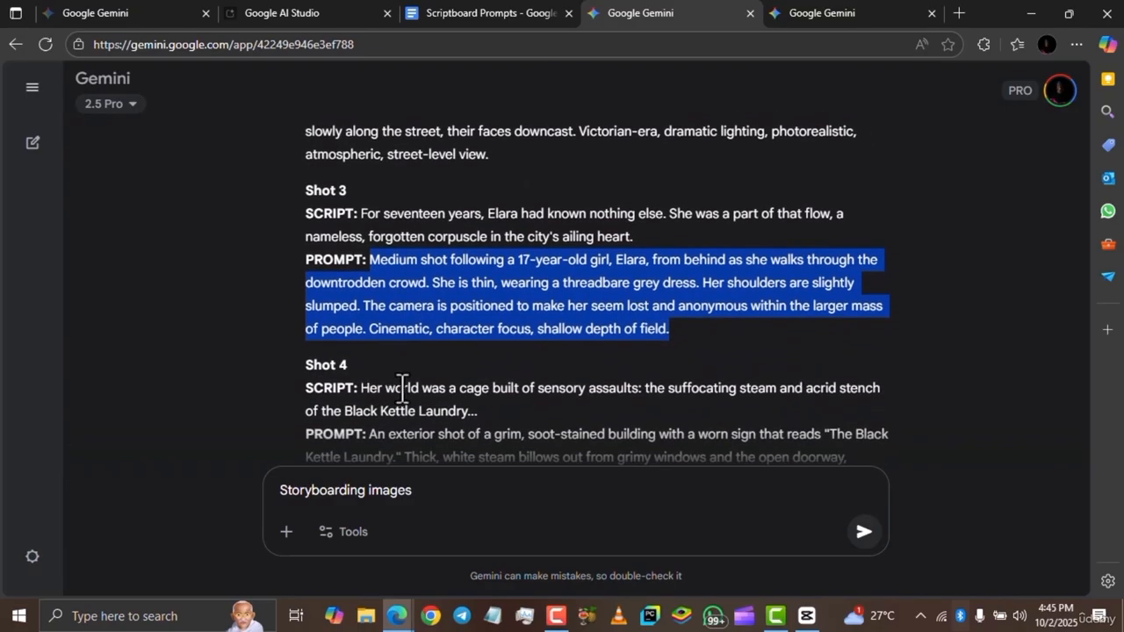
pyautogui.click(786, 19)
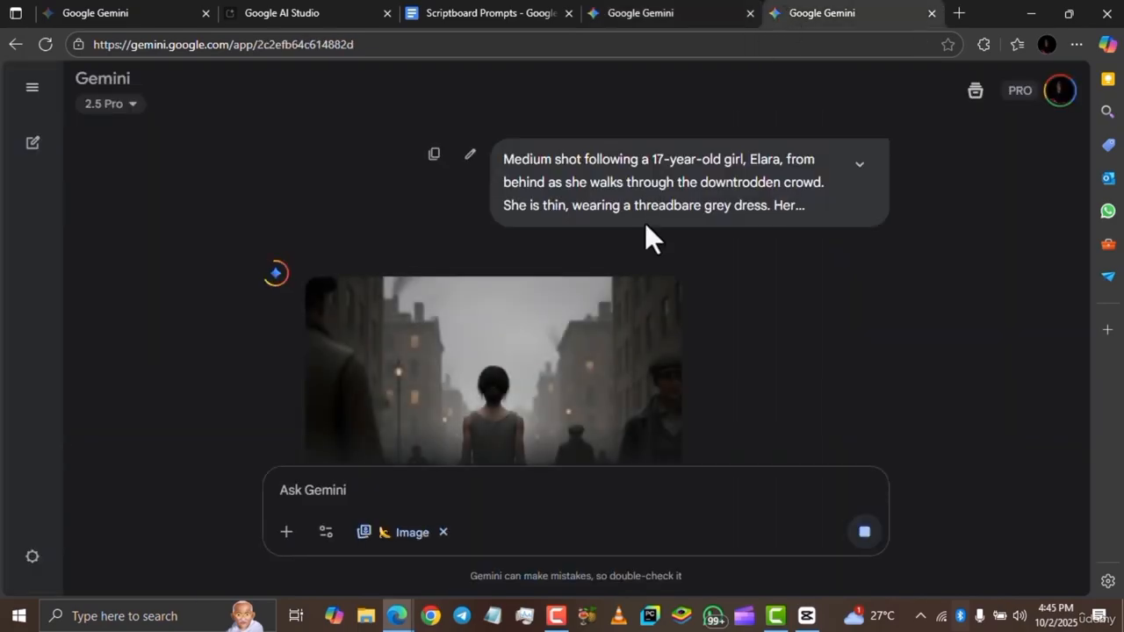
pyautogui.scroll(-1, 565, 413)
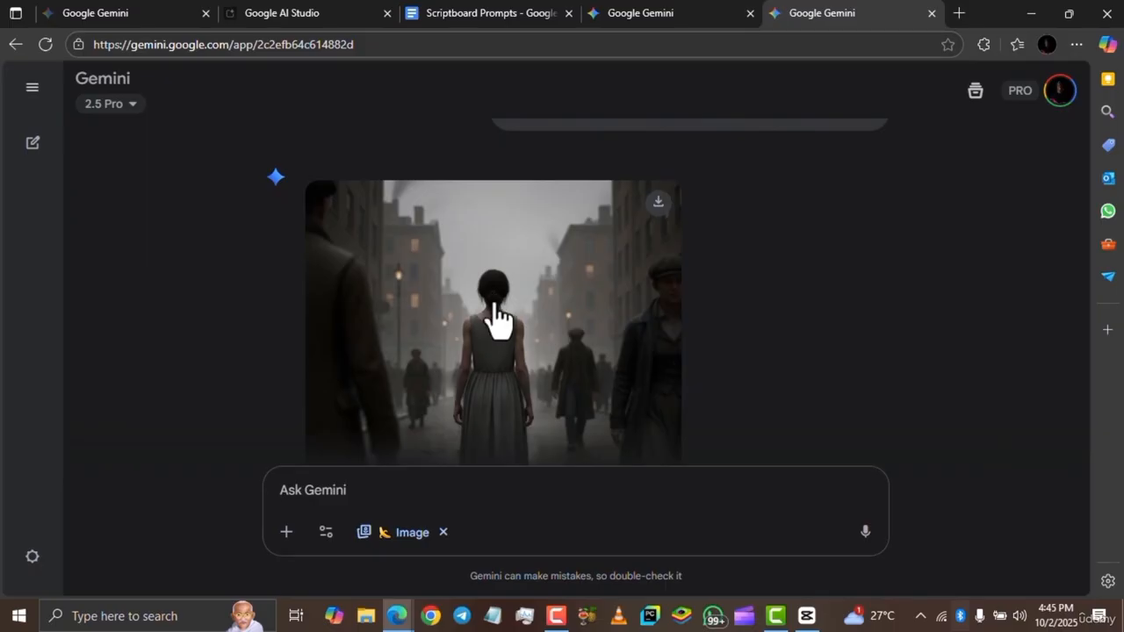
pyautogui.scroll(-1, 527, 375)
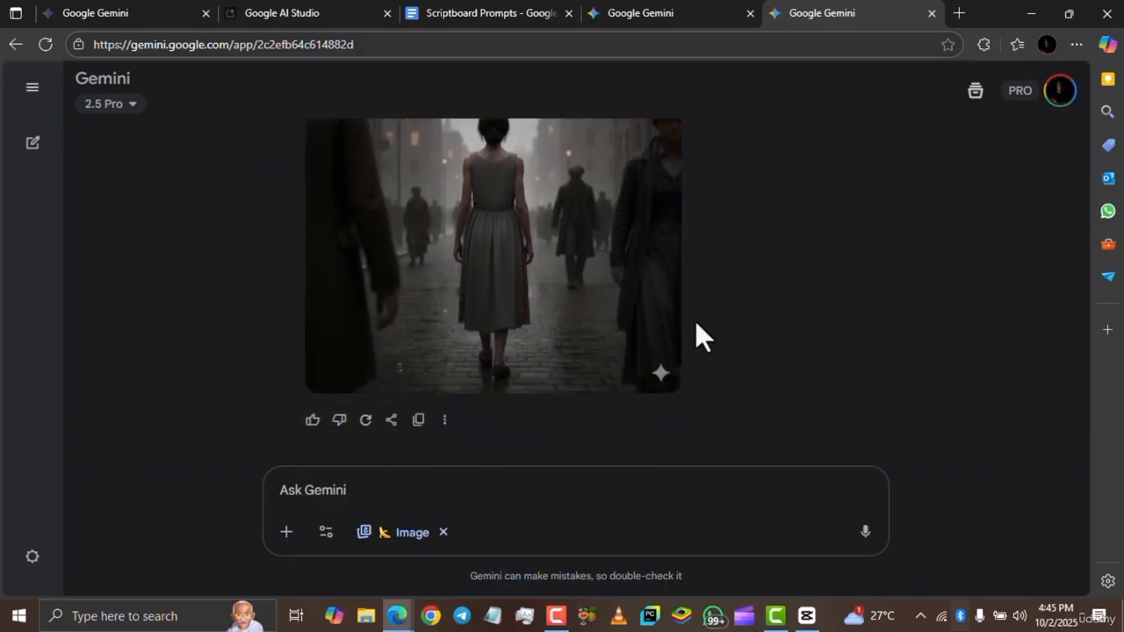
pyautogui.scroll(8, 693, 303)
pyautogui.scroll(2, 632, 308)
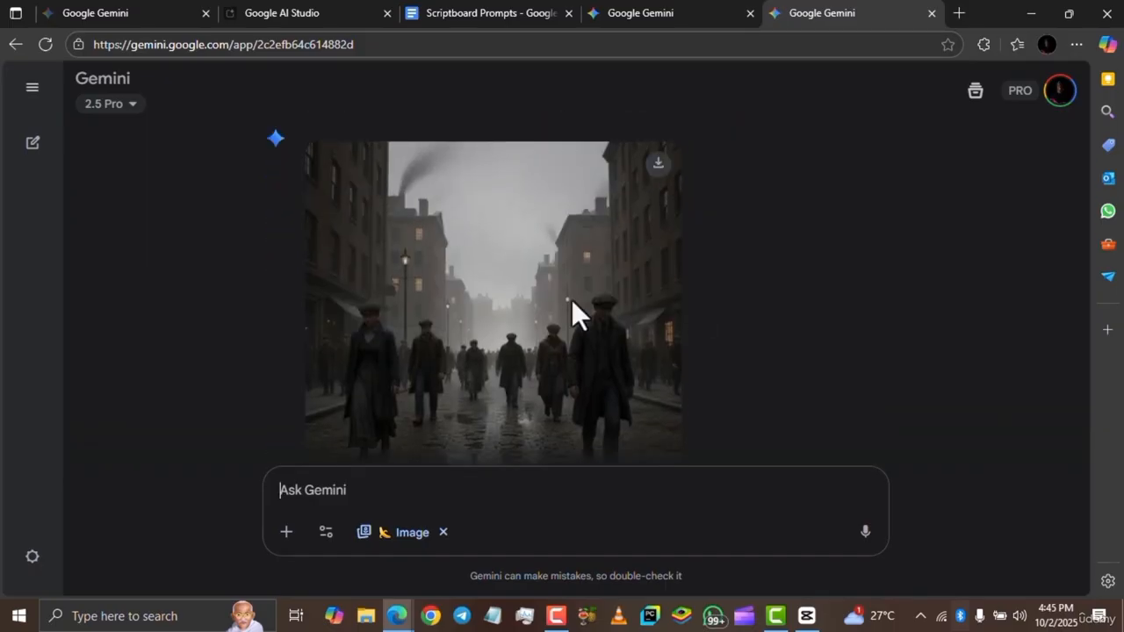
pyautogui.scroll(-8, 572, 313)
pyautogui.scroll(2, 575, 320)
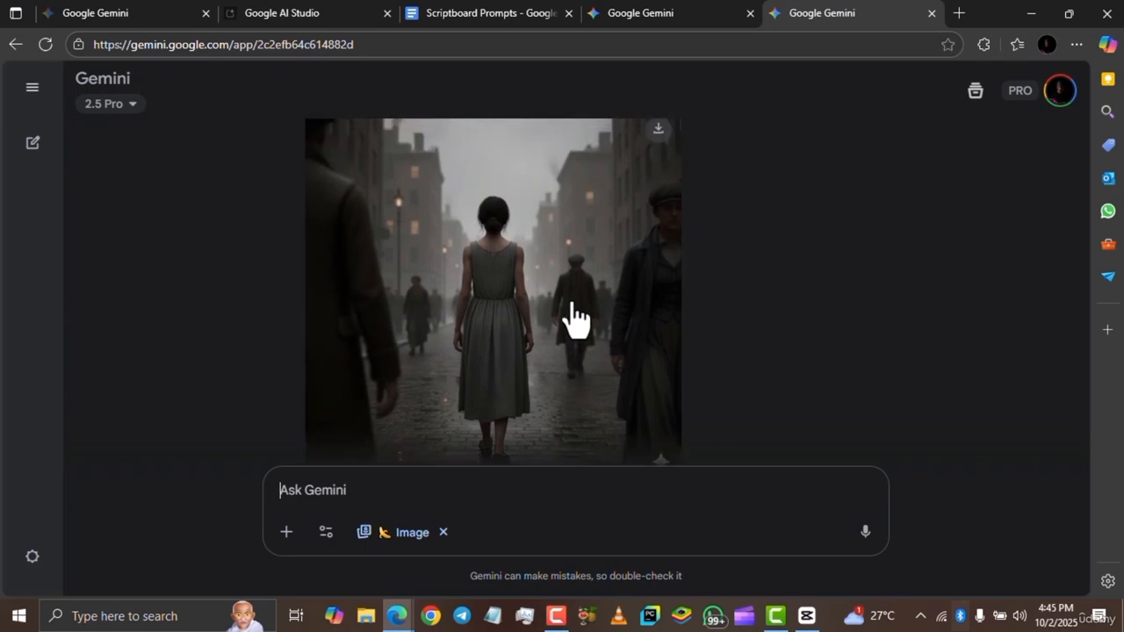
pyautogui.click(658, 178)
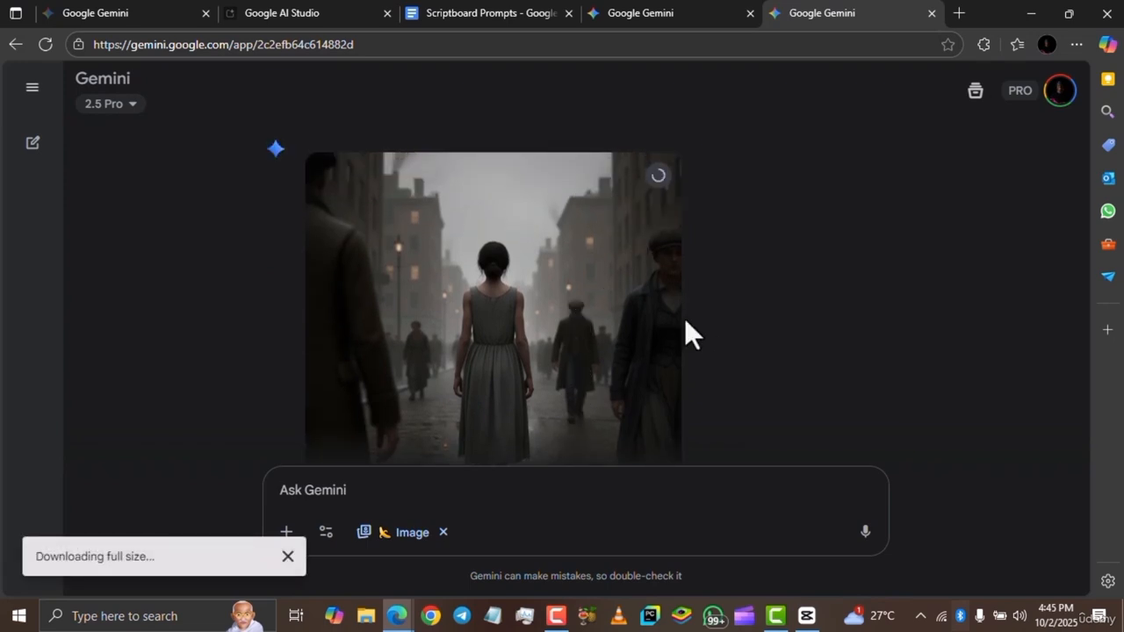
# - Switch to CapCut and place another copy of the street crowd image on the video track just after the second clip
pyautogui.click(806, 615)
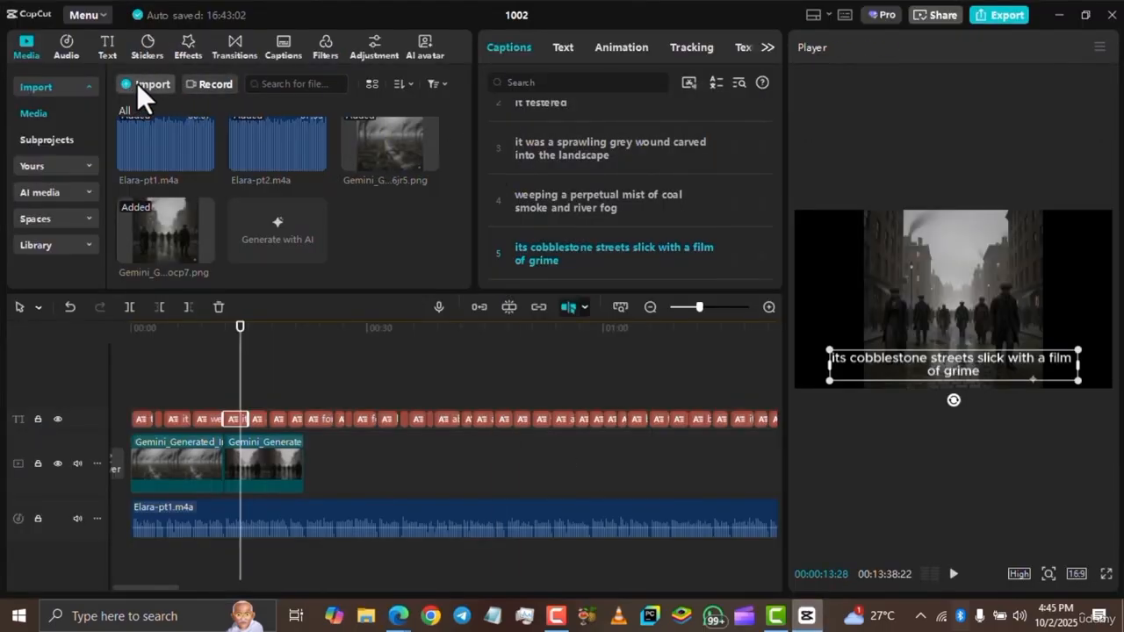
pyautogui.click(430, 352)
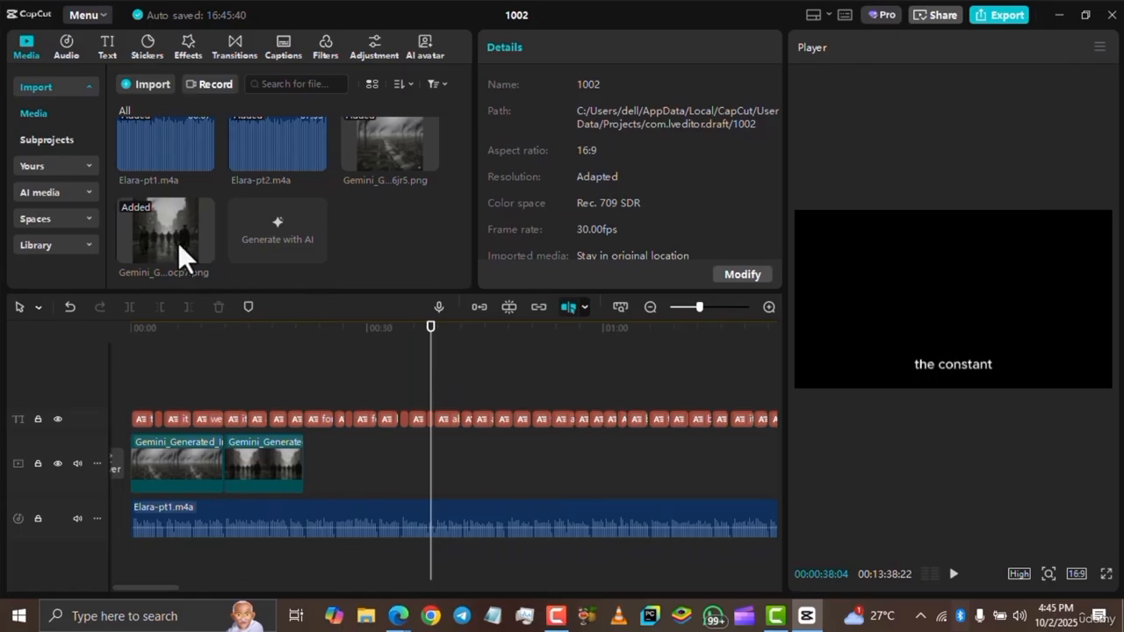
pyautogui.moveTo(151, 219); pyautogui.dragTo(324, 471)
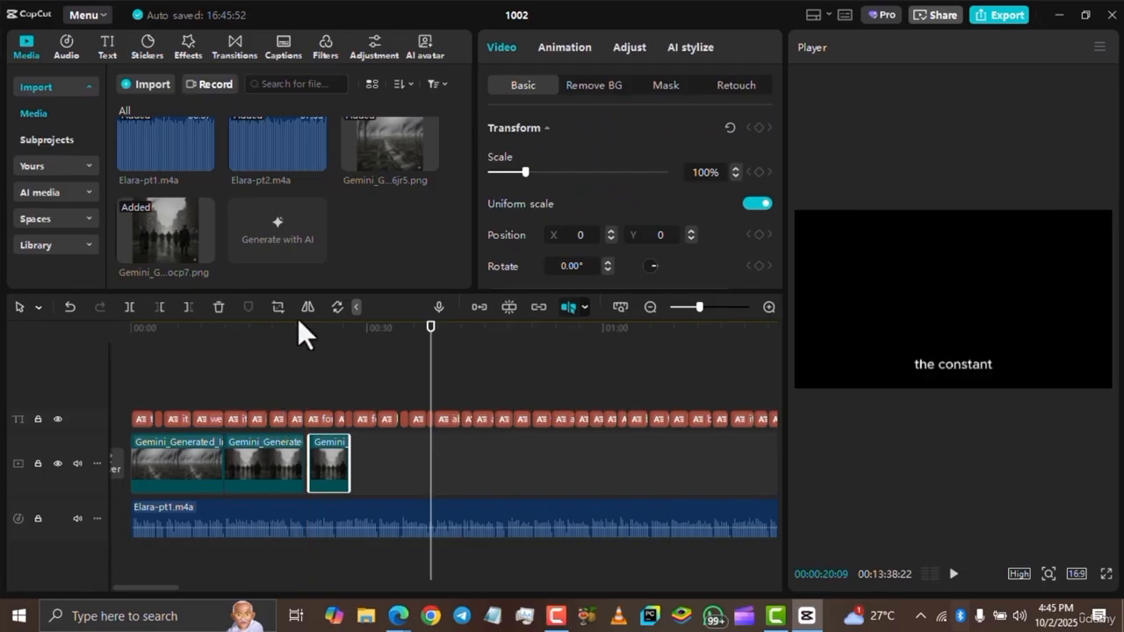
pyautogui.keyDown('ctrl'); pyautogui.scroll(5, 308, 339); pyautogui.keyUp('ctrl')
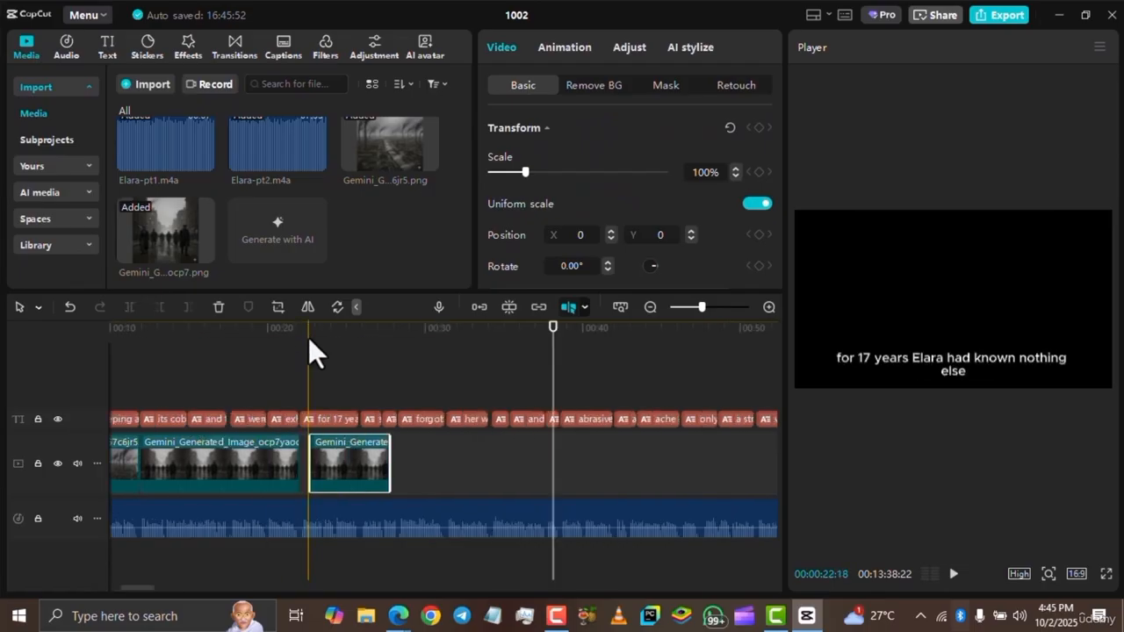
# - Turn on auto snapping and move the third image clip flush against the end of the second clip
pyautogui.moveTo(468, 462)
pyautogui.mouseDown()
pyautogui.moveTo(416, 464)
pyautogui.moveTo(449, 465)
pyautogui.mouseUp()
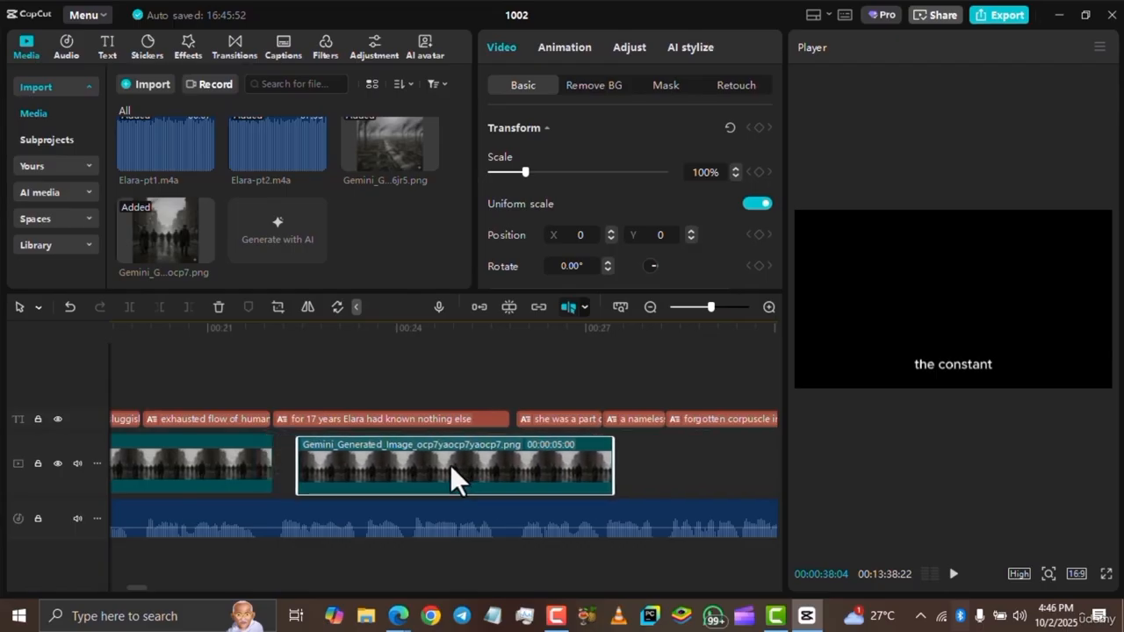
pyautogui.click(510, 309)
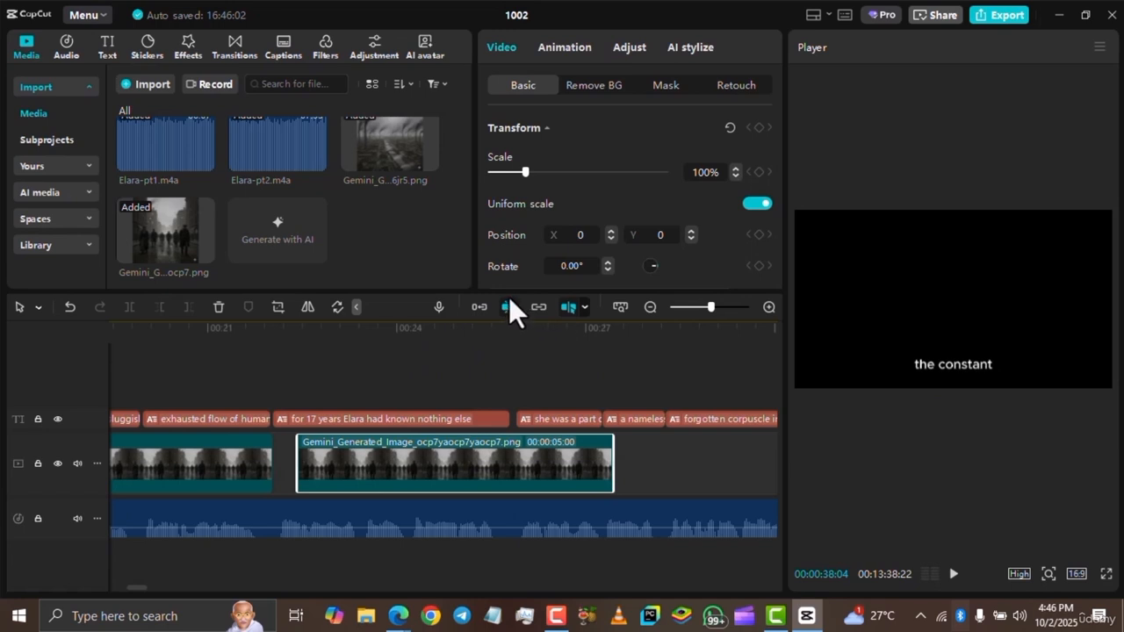
pyautogui.moveTo(429, 454)
pyautogui.mouseDown()
pyautogui.moveTo(493, 456)
pyautogui.moveTo(408, 455)
pyautogui.mouseUp()
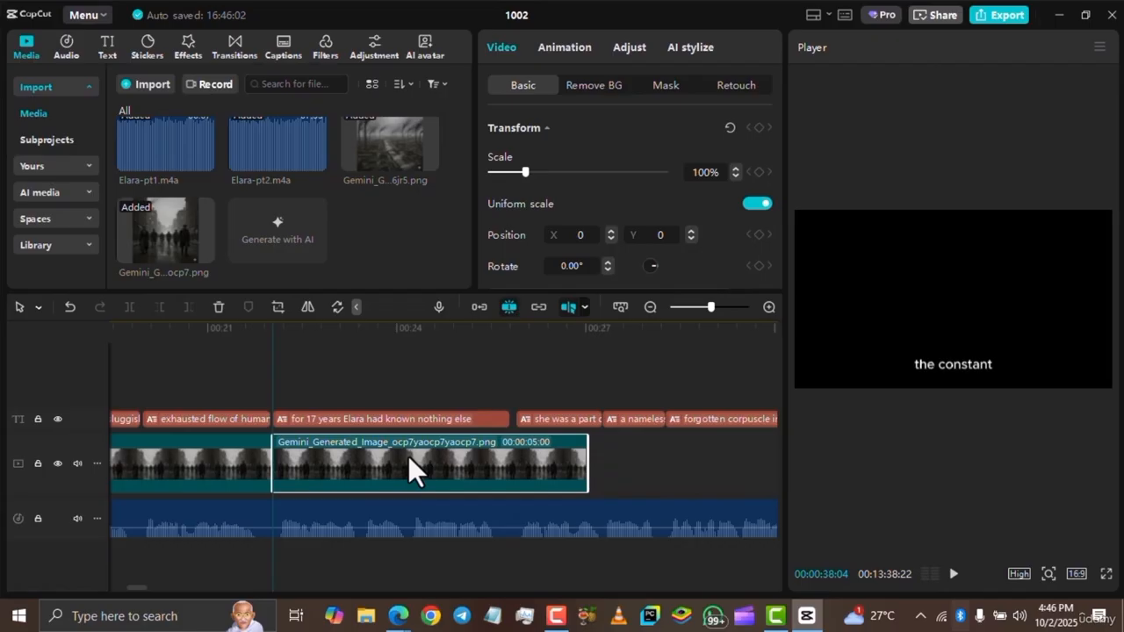
pyautogui.moveTo(408, 456); pyautogui.dragTo(408, 456)
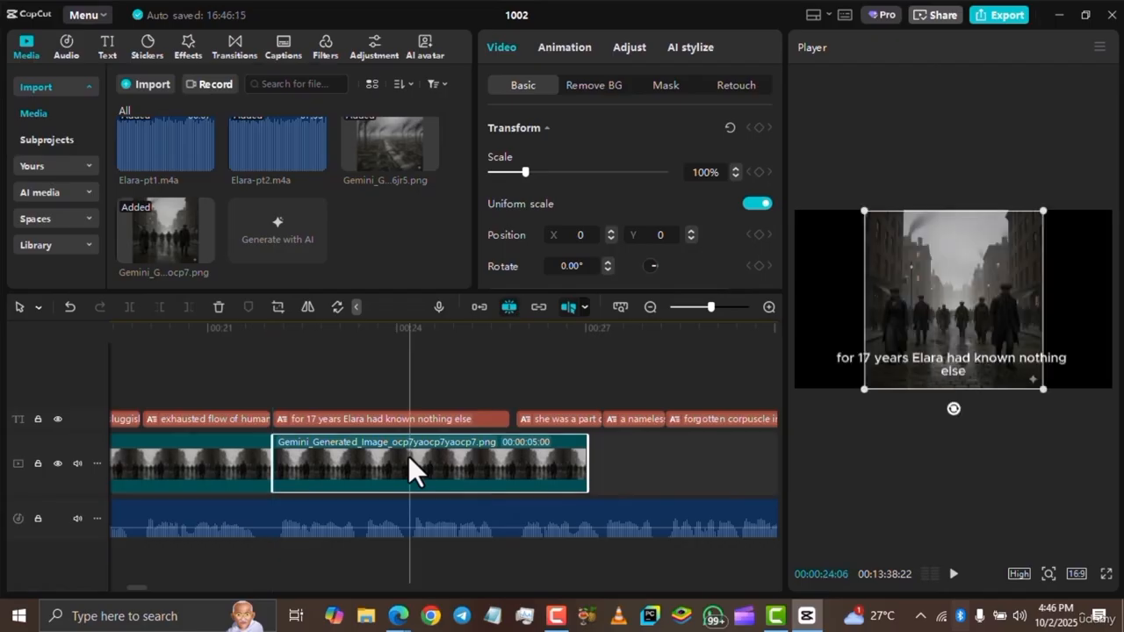
pyautogui.click(245, 345)
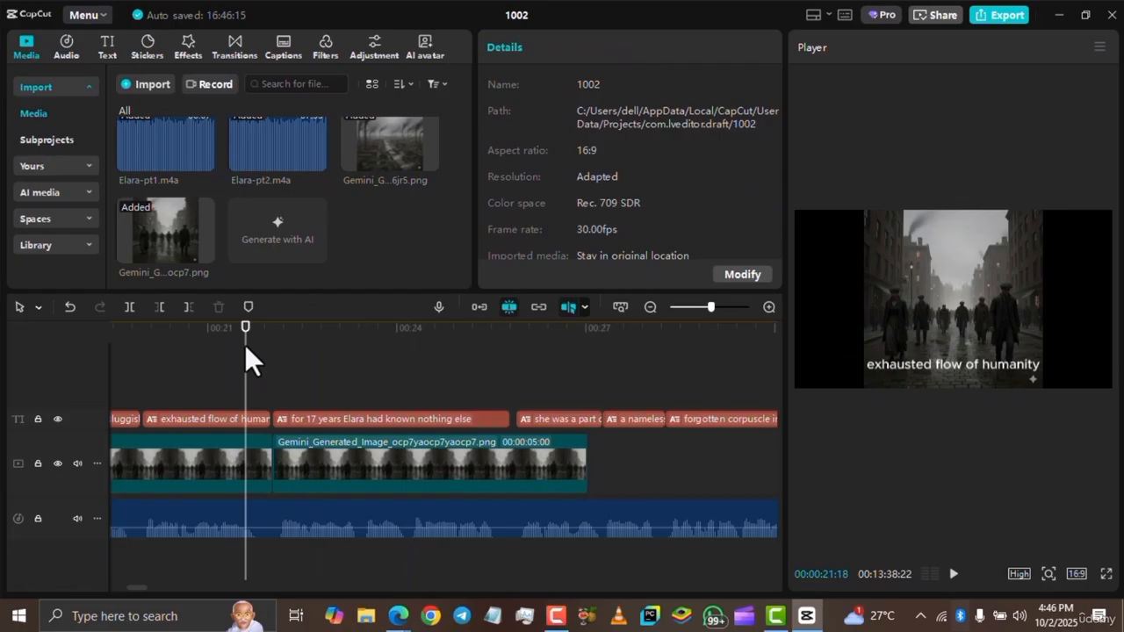
pyautogui.scroll(2, 319, 359)
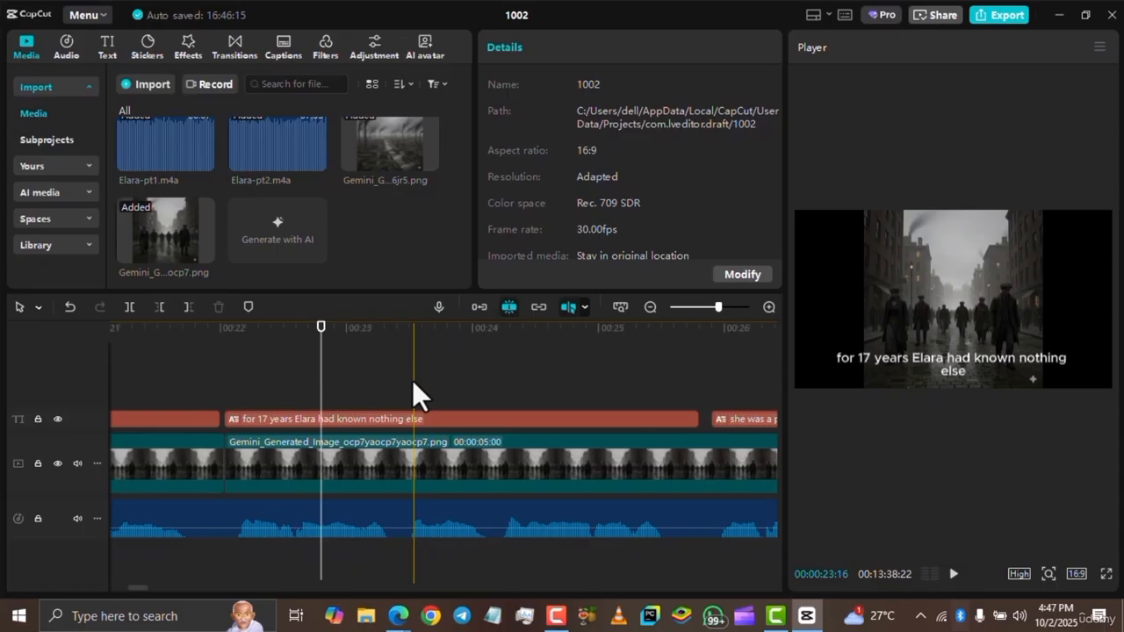
pyautogui.scroll(-8, 411, 380)
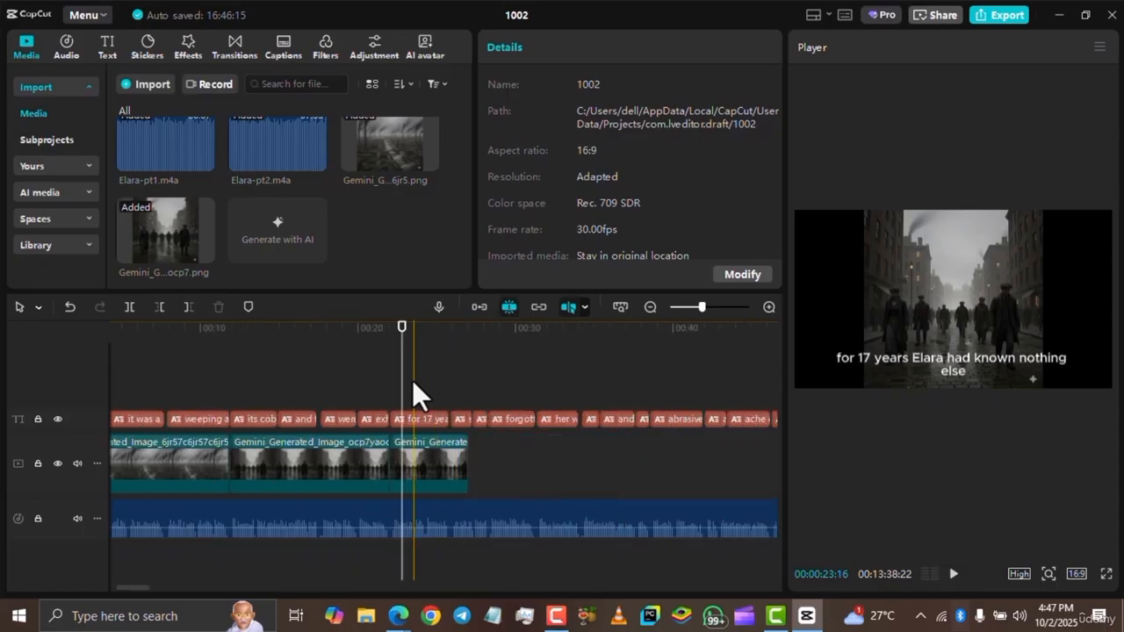
pyautogui.scroll(-4, 412, 380)
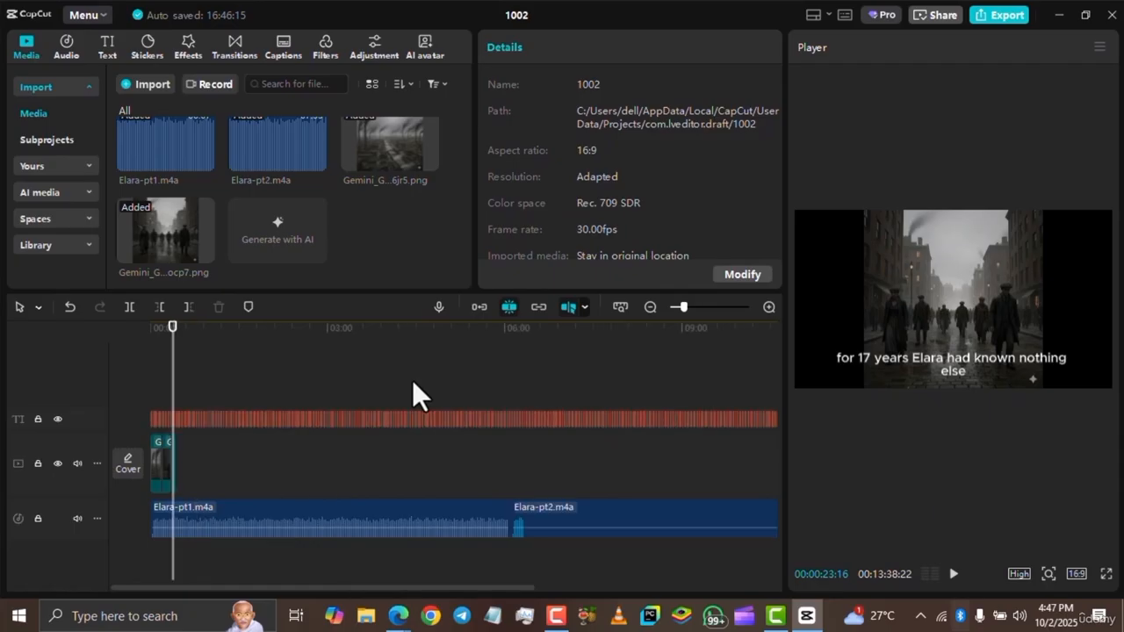
pyautogui.scroll(3, 411, 379)
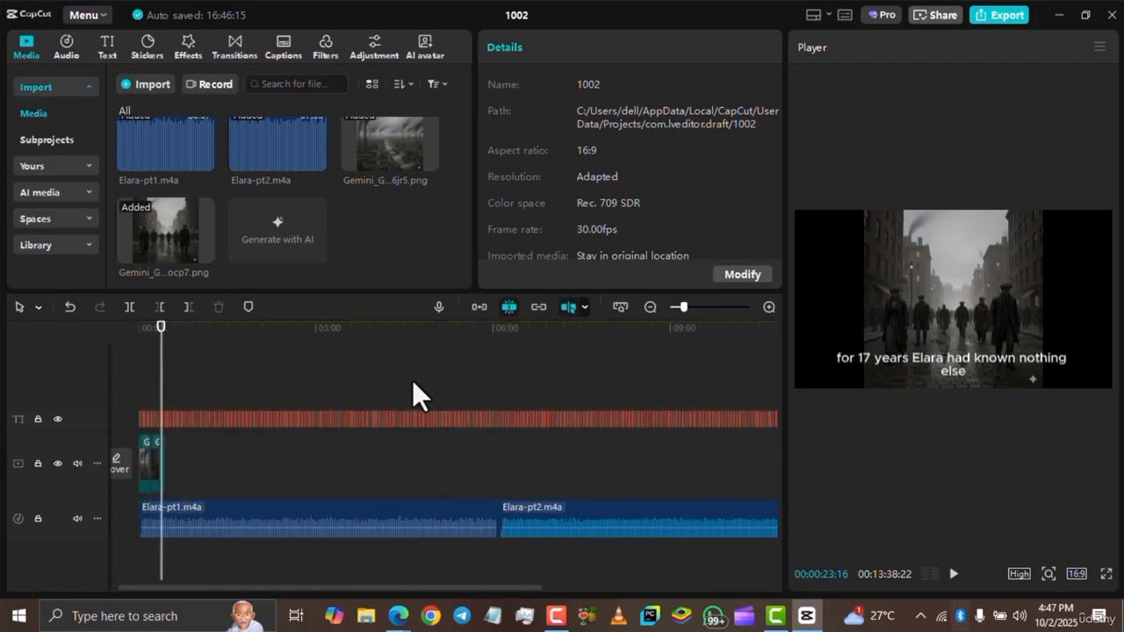
# - Review the six image clips along the timeline against their captions and check how each image fits the 16:9 frame
pyautogui.scroll(2, 412, 379)
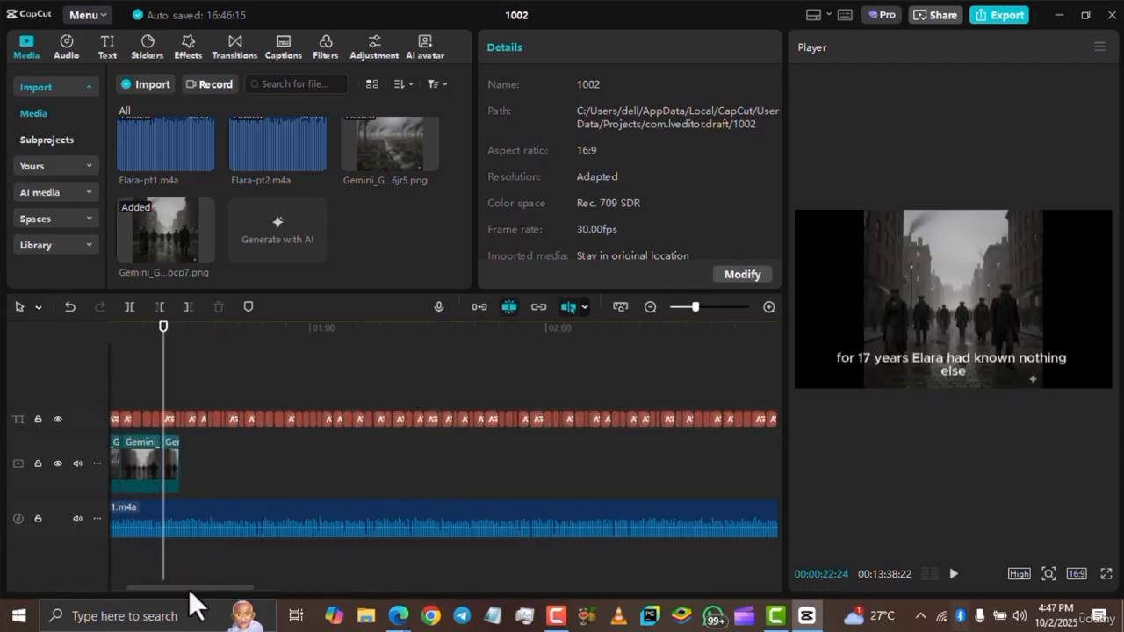
pyautogui.scroll(4, 151, 590)
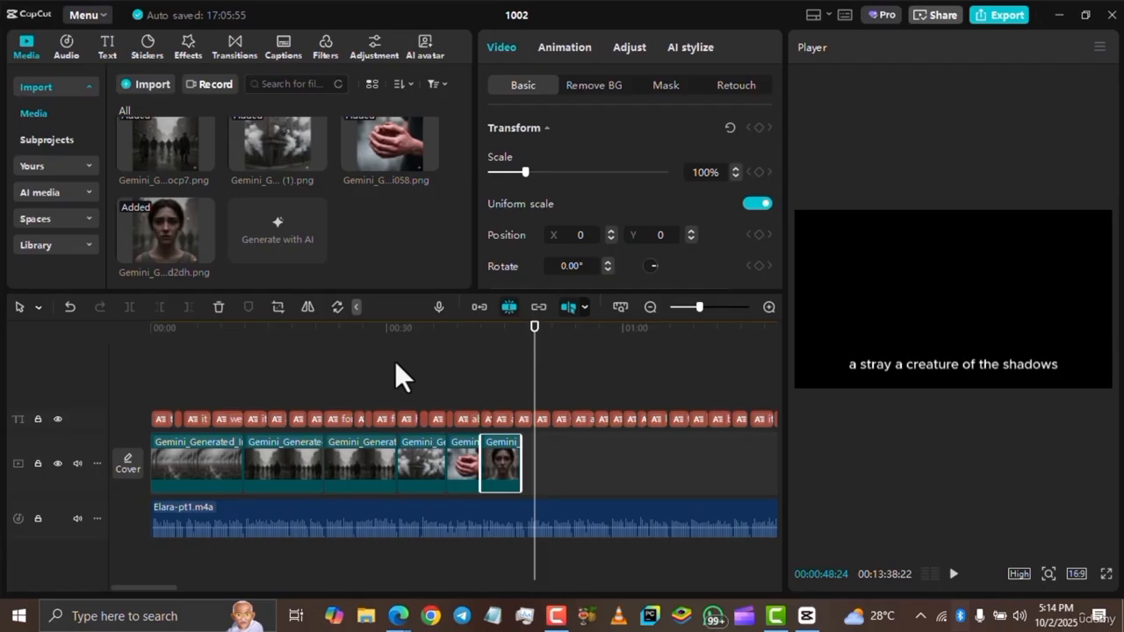
pyautogui.click(533, 353)
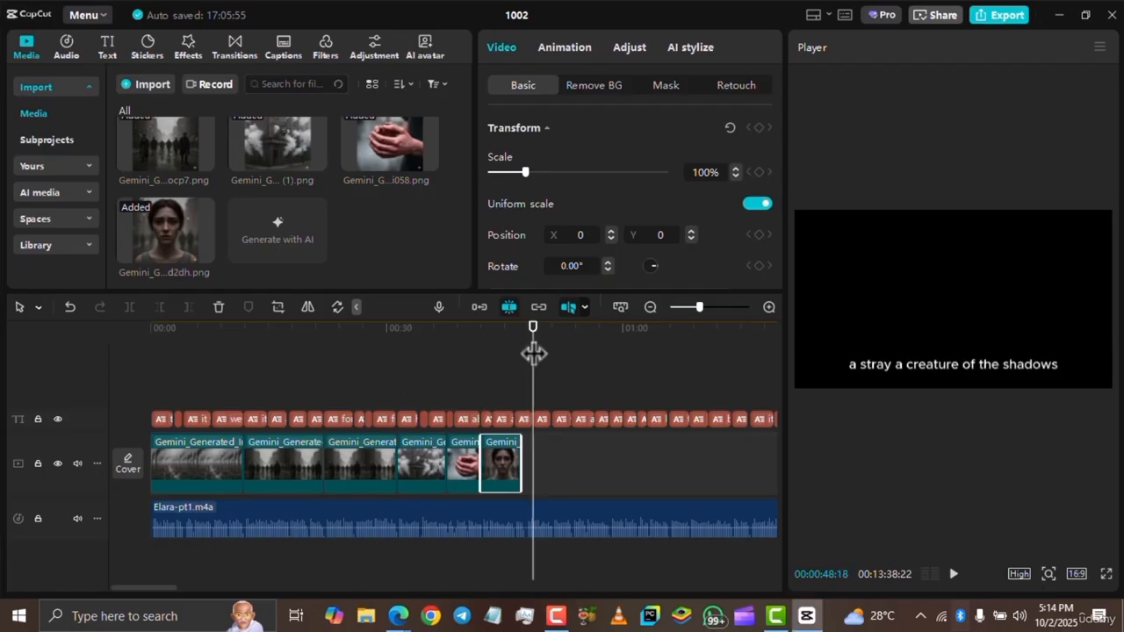
pyautogui.moveTo(533, 353); pyautogui.dragTo(378, 363)
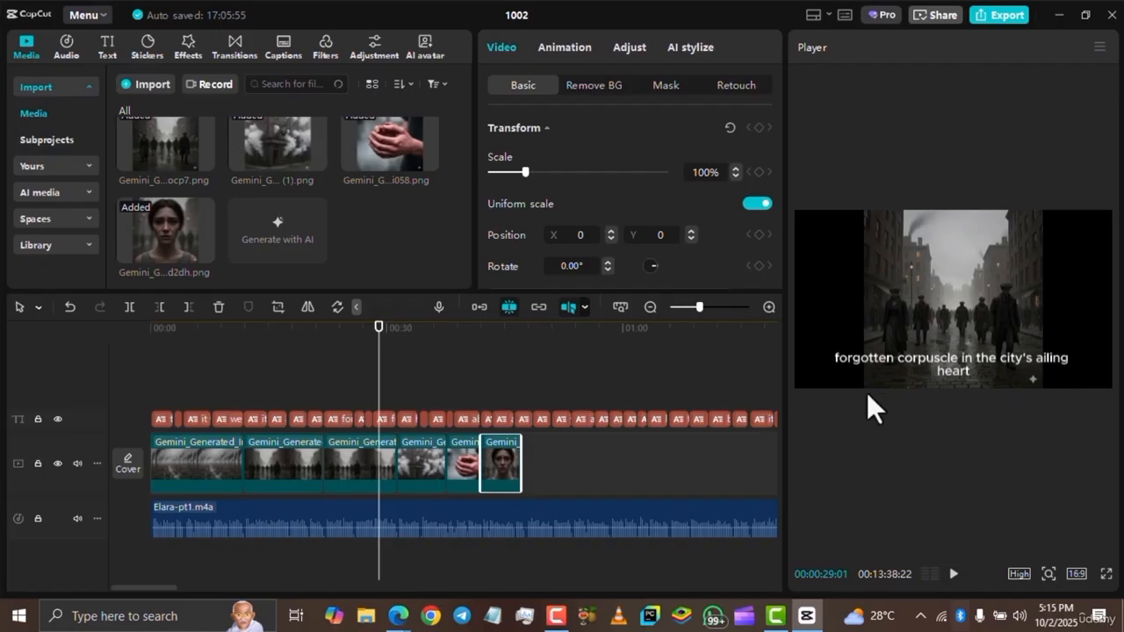
pyautogui.click(594, 356)
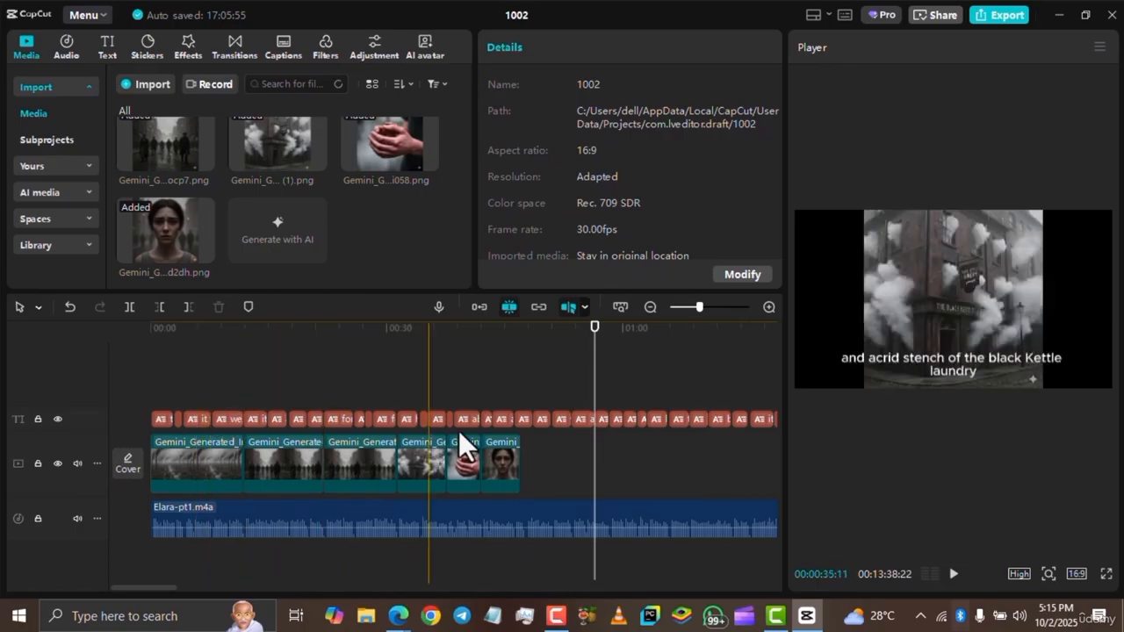
pyautogui.click(647, 473)
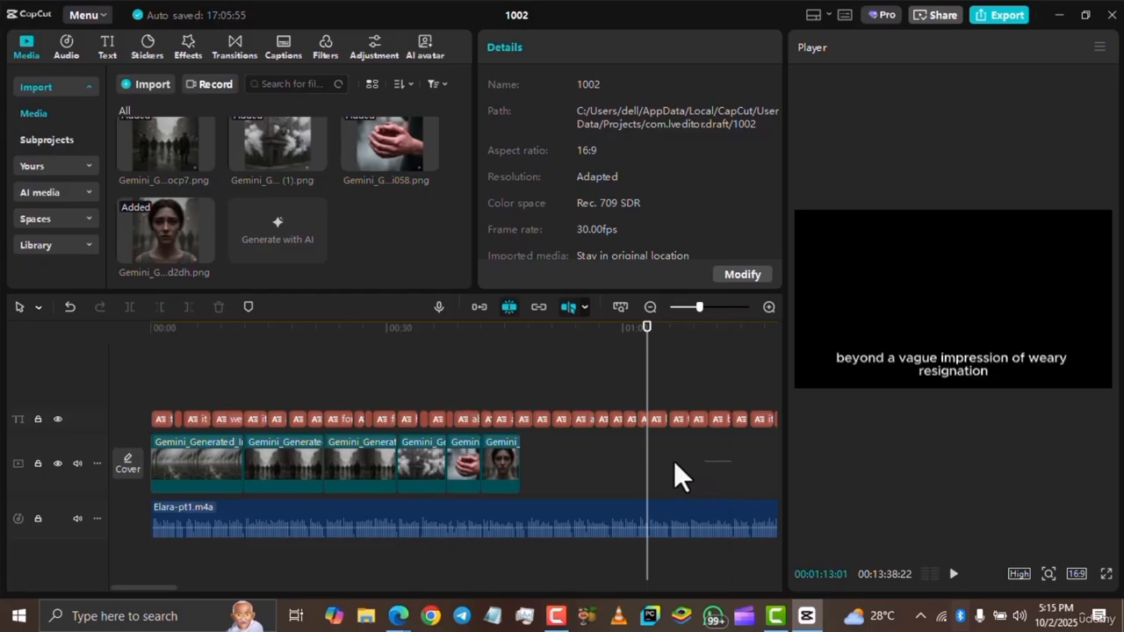
# - Select all six image clips on the video track and scale them uniformly to 178% so they fill the frame
pyautogui.click(514, 463)
pyautogui.keyDown('shift'); pyautogui.click(439, 466); pyautogui.keyUp('shift')
pyautogui.keyDown('shift'); pyautogui.click(361, 460); pyautogui.keyUp('shift')
pyautogui.keyDown('shift'); pyautogui.click(293, 459); pyautogui.keyUp('shift')
pyautogui.keyDown('shift'); pyautogui.click(218, 459); pyautogui.keyUp('shift')
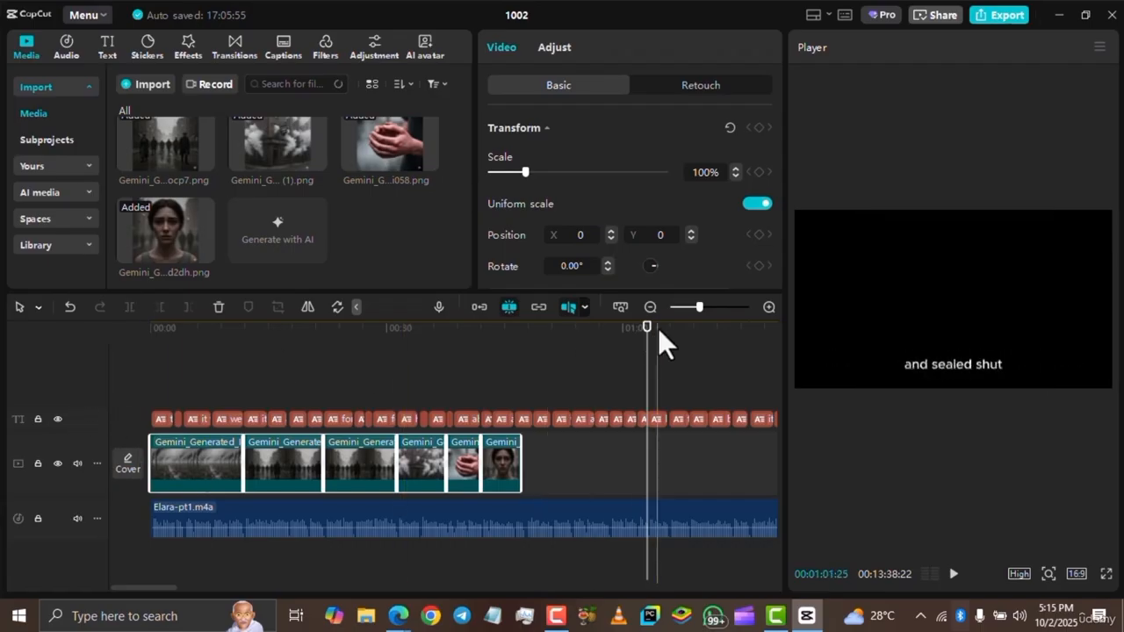
pyautogui.moveTo(632, 343); pyautogui.dragTo(204, 354)
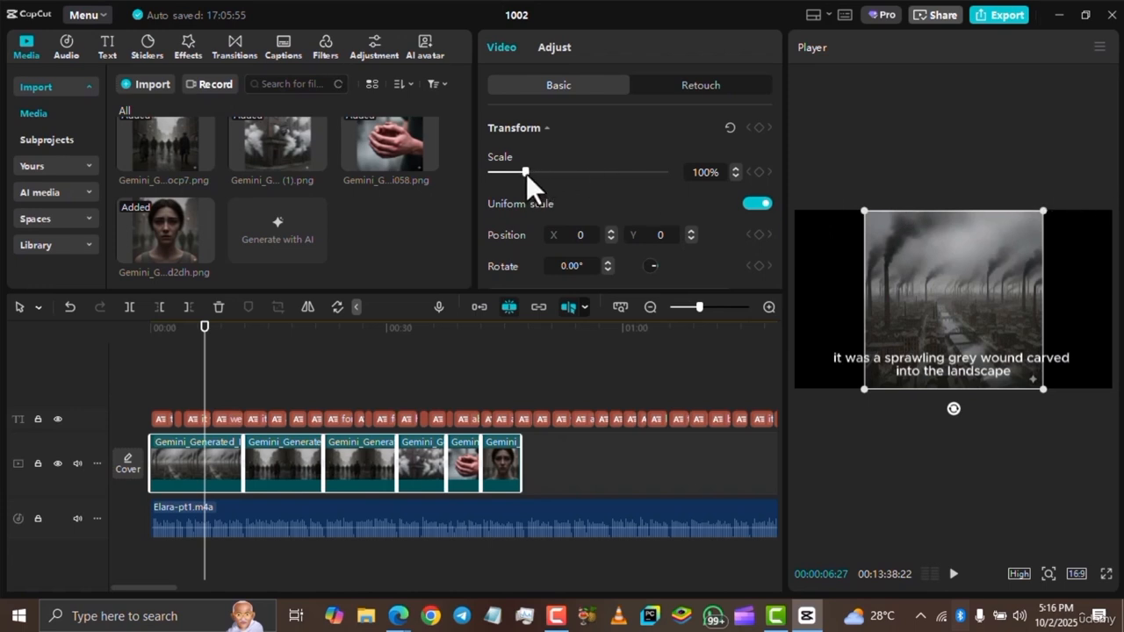
pyautogui.moveTo(530, 172); pyautogui.dragTo(553, 173)
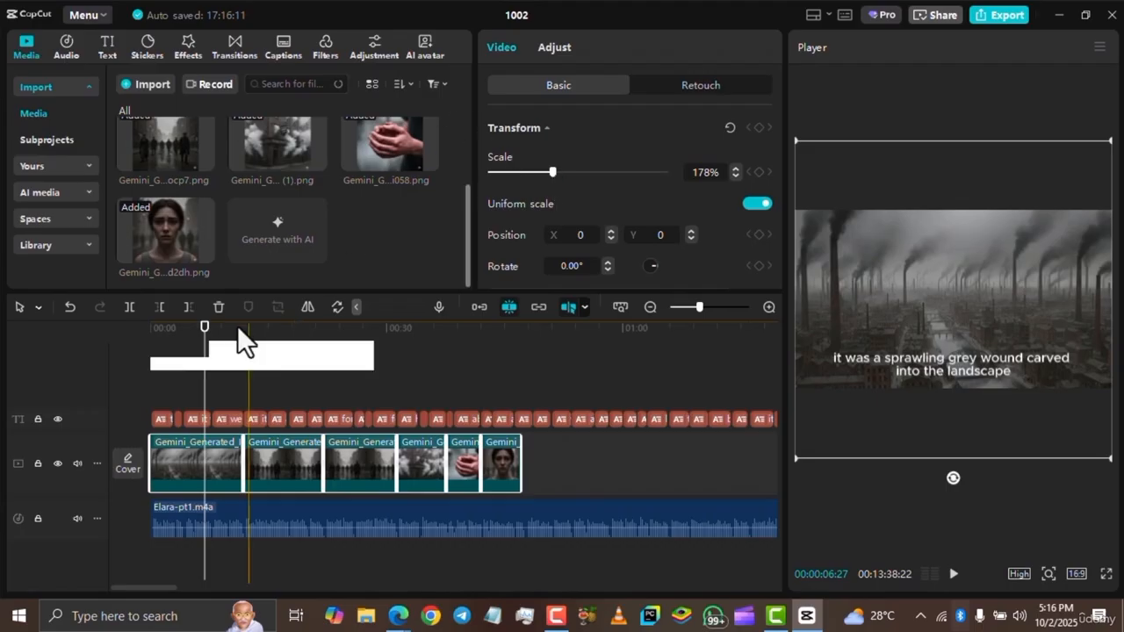
# - Check the enlarged clips across the timeline and view the woman's portrait in the full-screen preview
pyautogui.moveTo(208, 342); pyautogui.dragTo(493, 355)
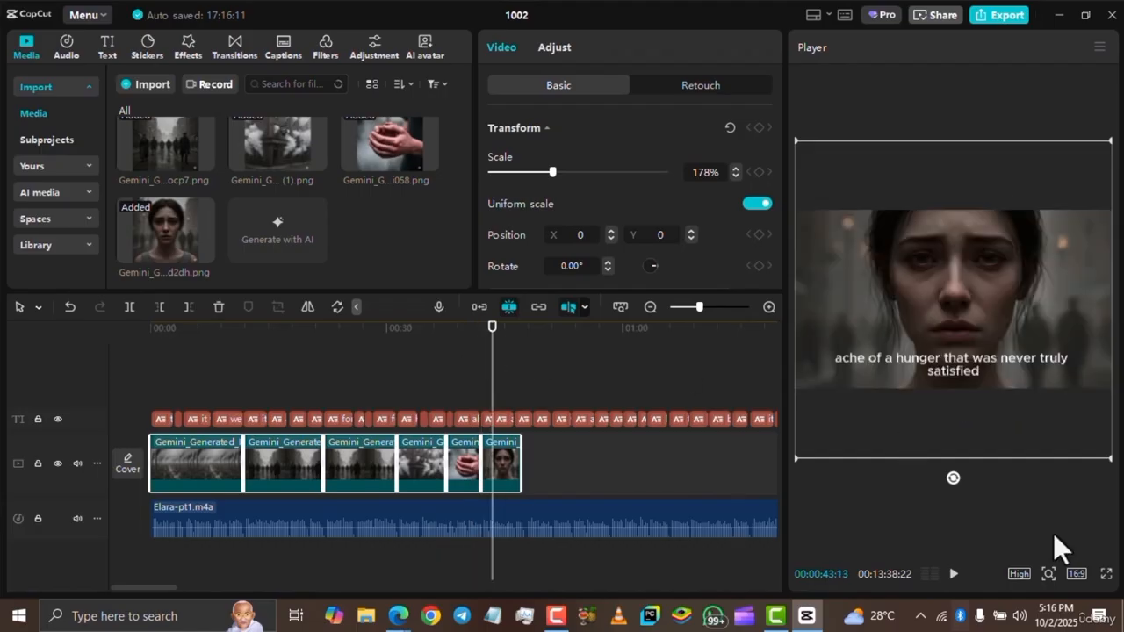
pyautogui.click(1105, 573)
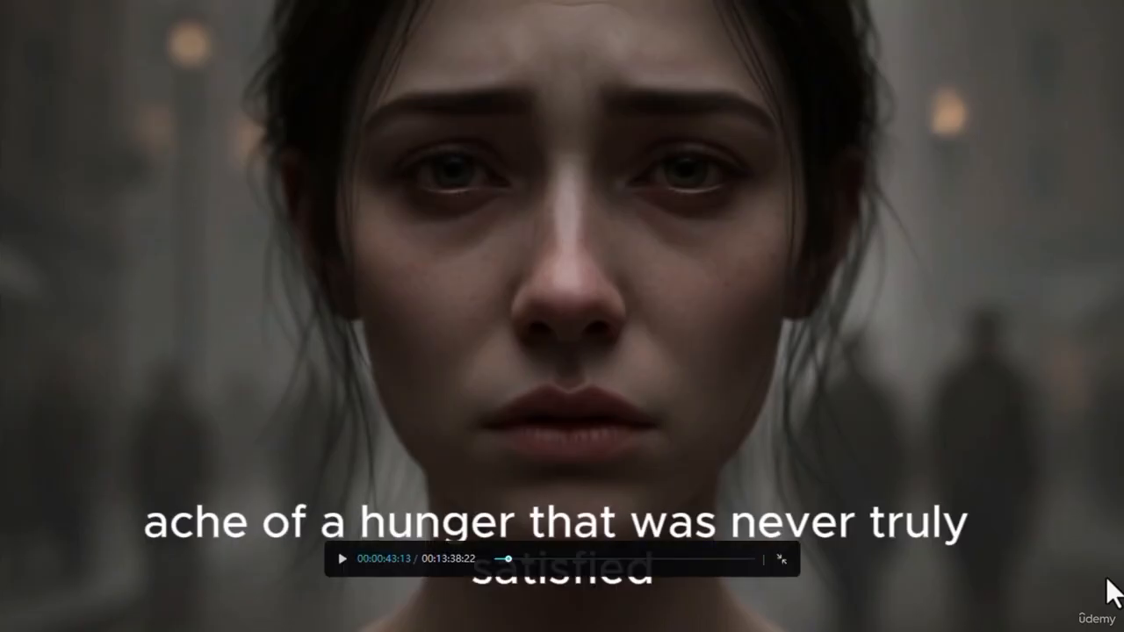
pyautogui.press('Escape')
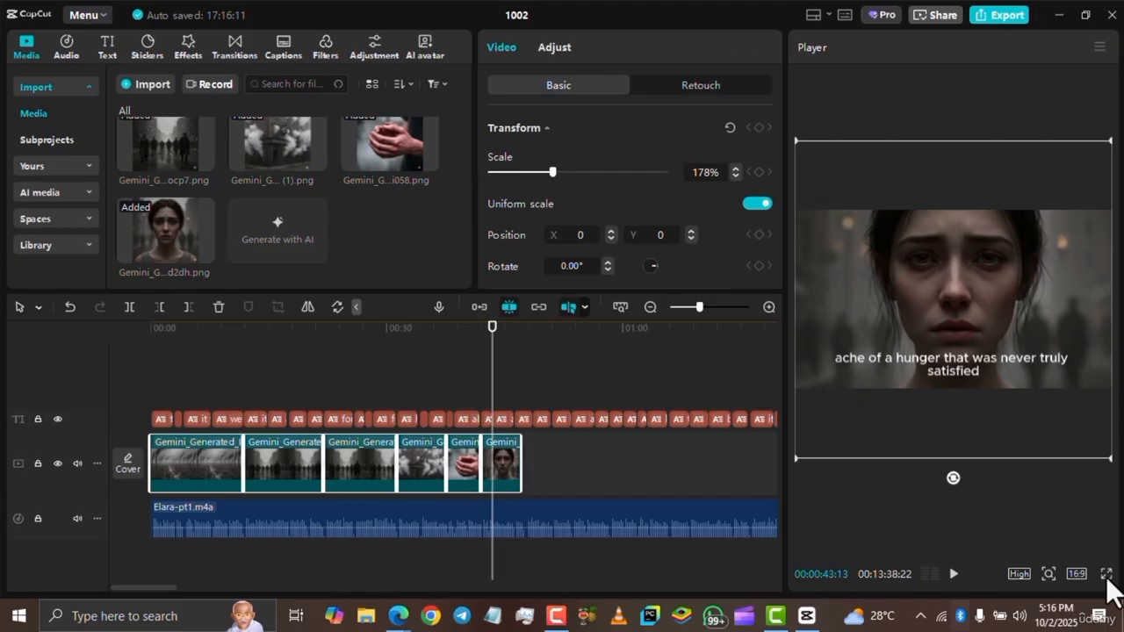
# - Play back the cut between the first and second clips to judge how the still images look, and clear the clip selection
pyautogui.click(289, 479)
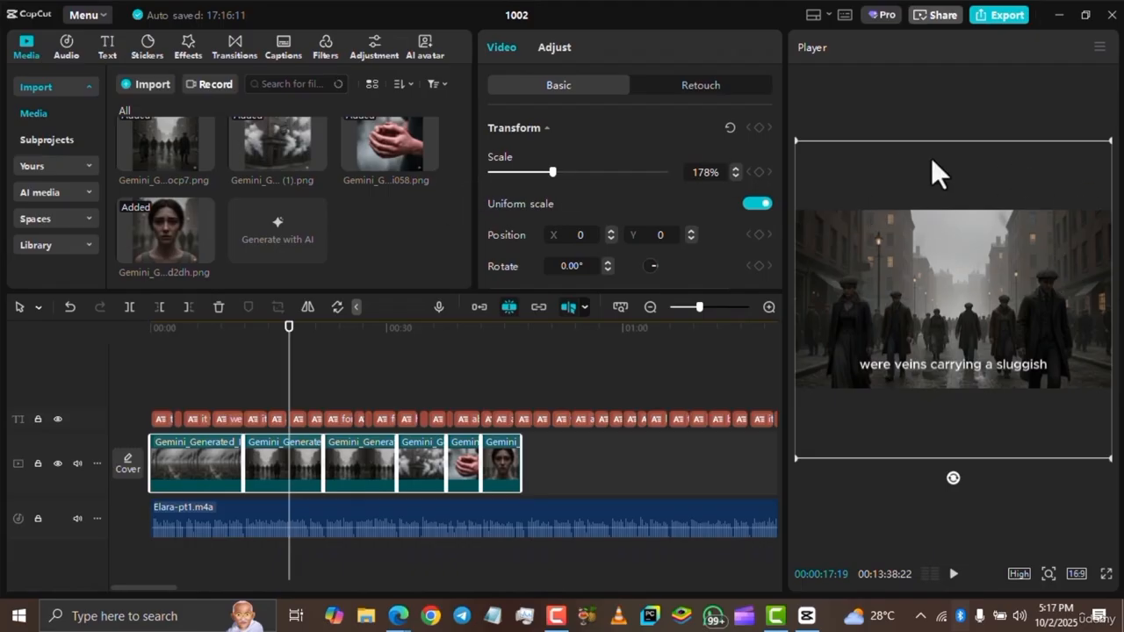
pyautogui.click(233, 334)
pyautogui.press('space')
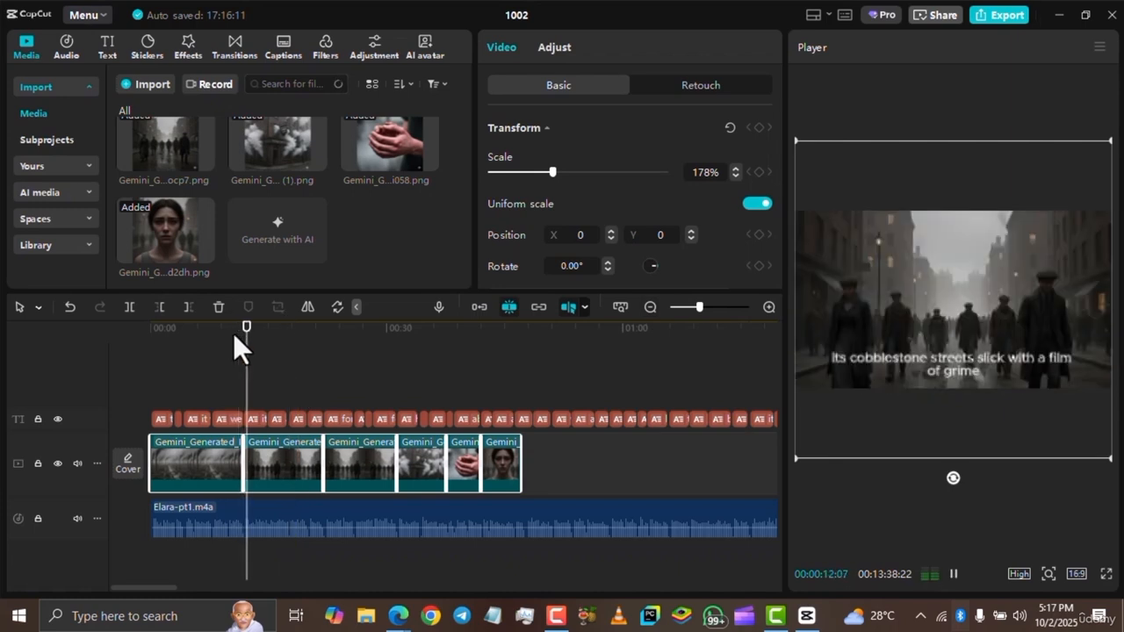
pyautogui.press('space')
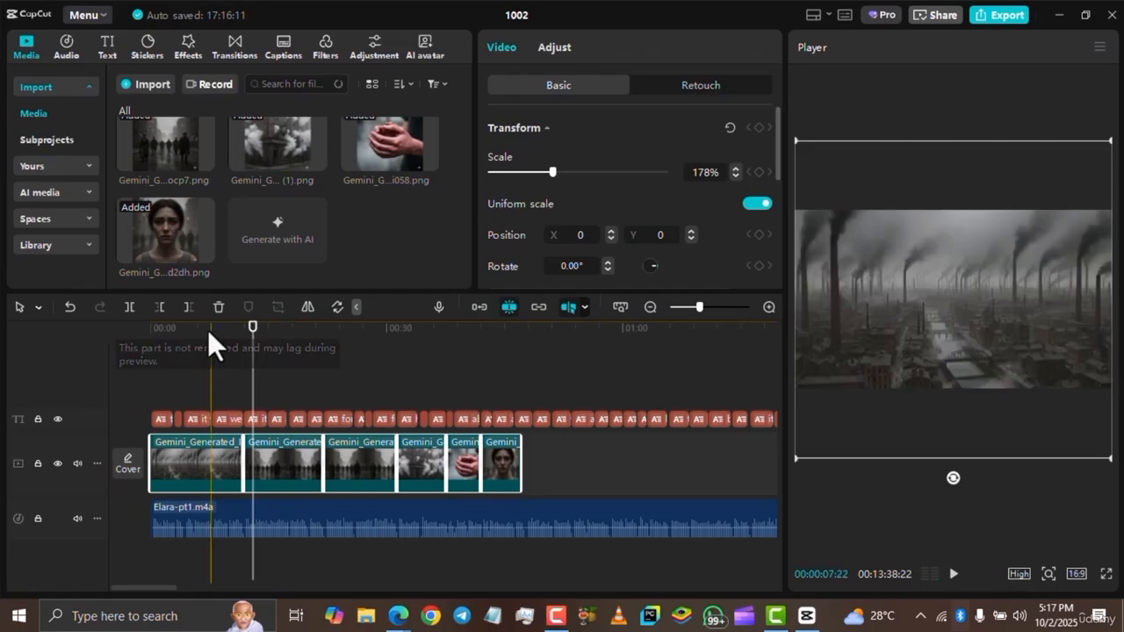
pyautogui.click(155, 332)
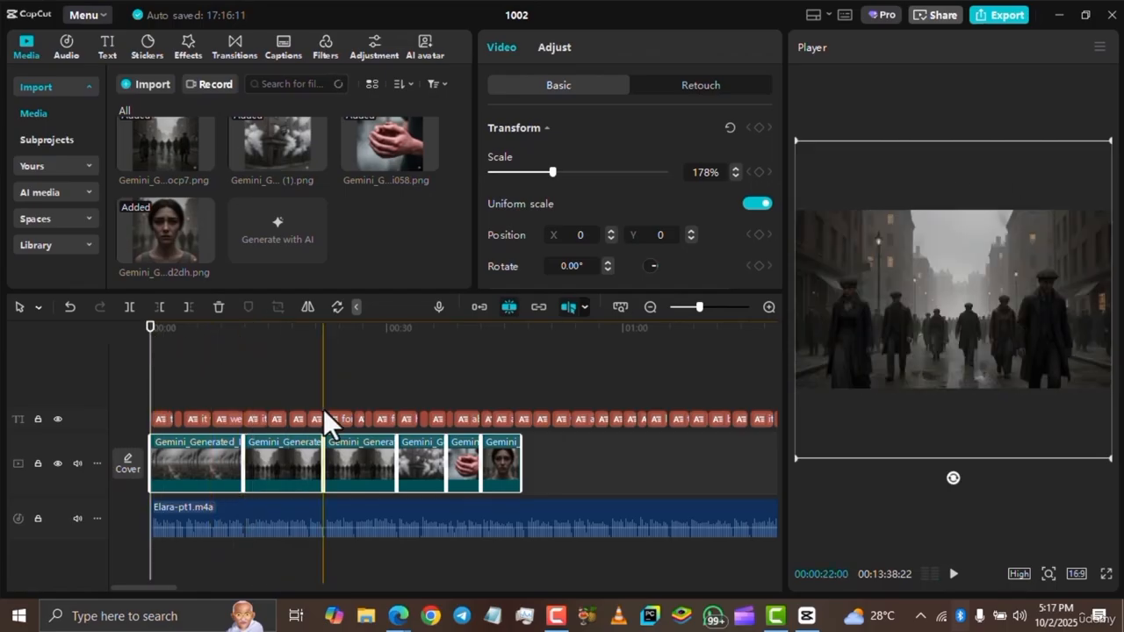
pyautogui.click(577, 466)
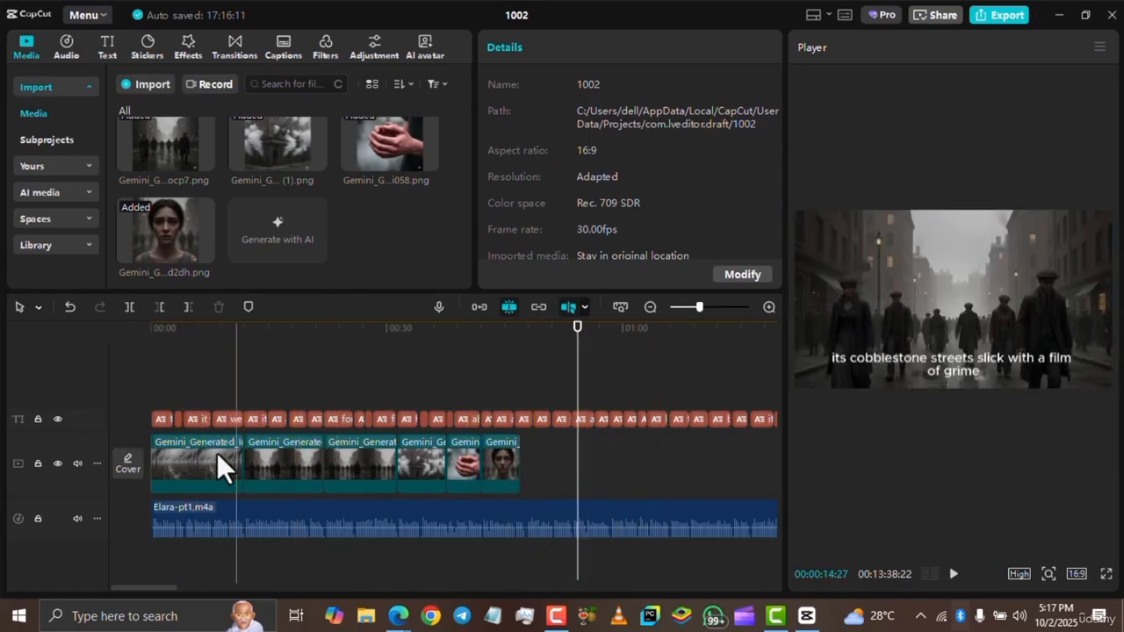
# - Apply the Zoom Out entrance animation to the first clip, the smoking city, and extend its duration to 11.9 s
pyautogui.click(181, 459)
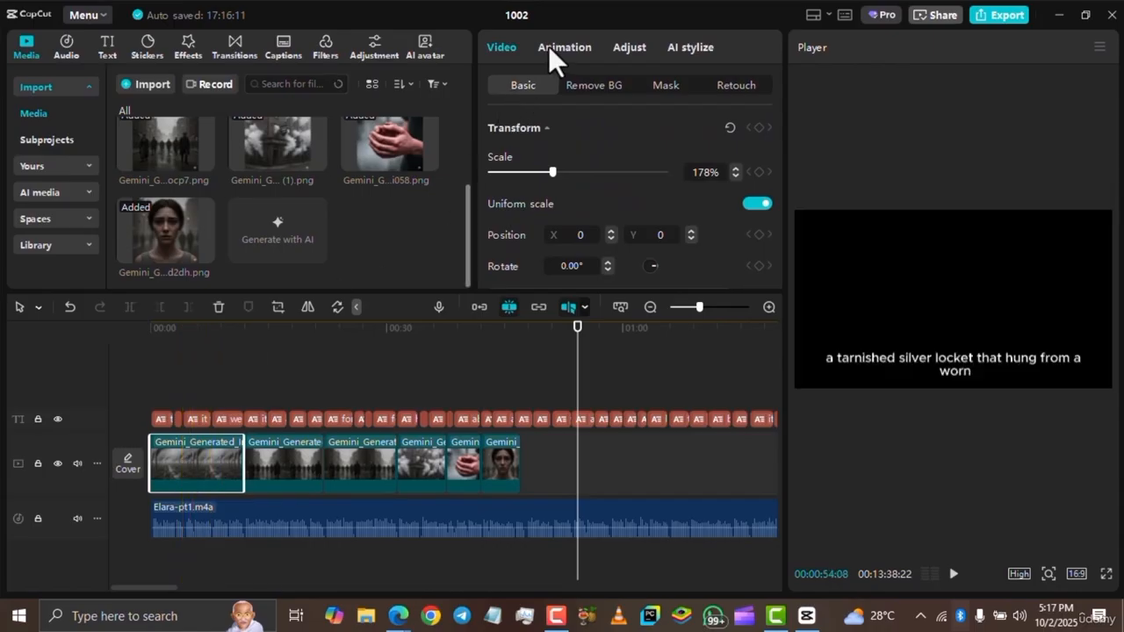
pyautogui.click(553, 49)
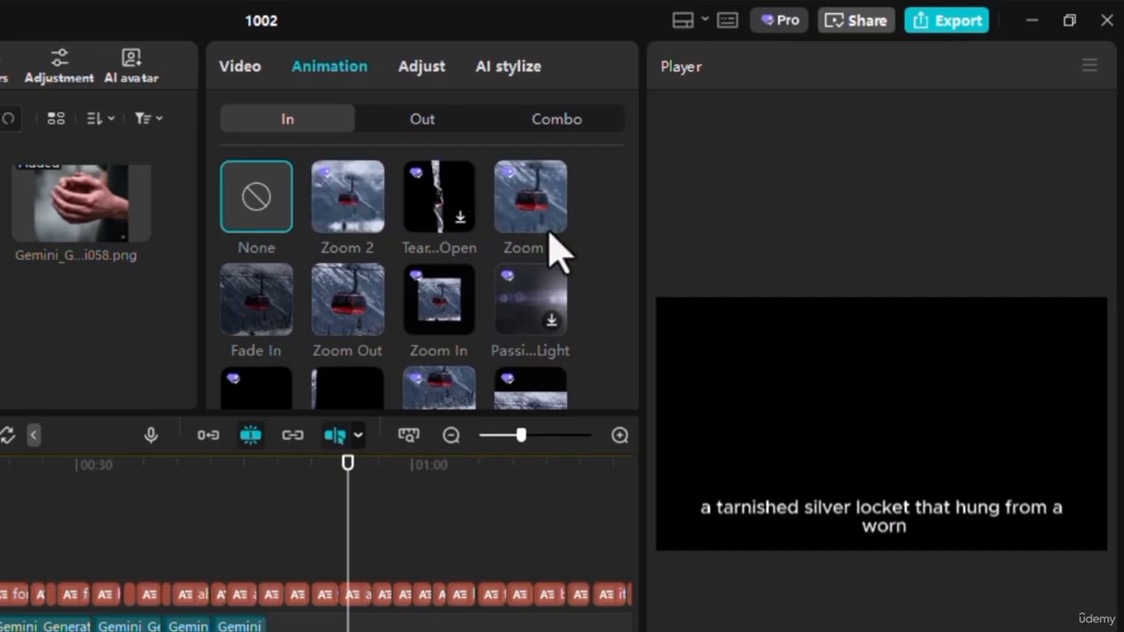
pyautogui.scroll(-1, 553, 249)
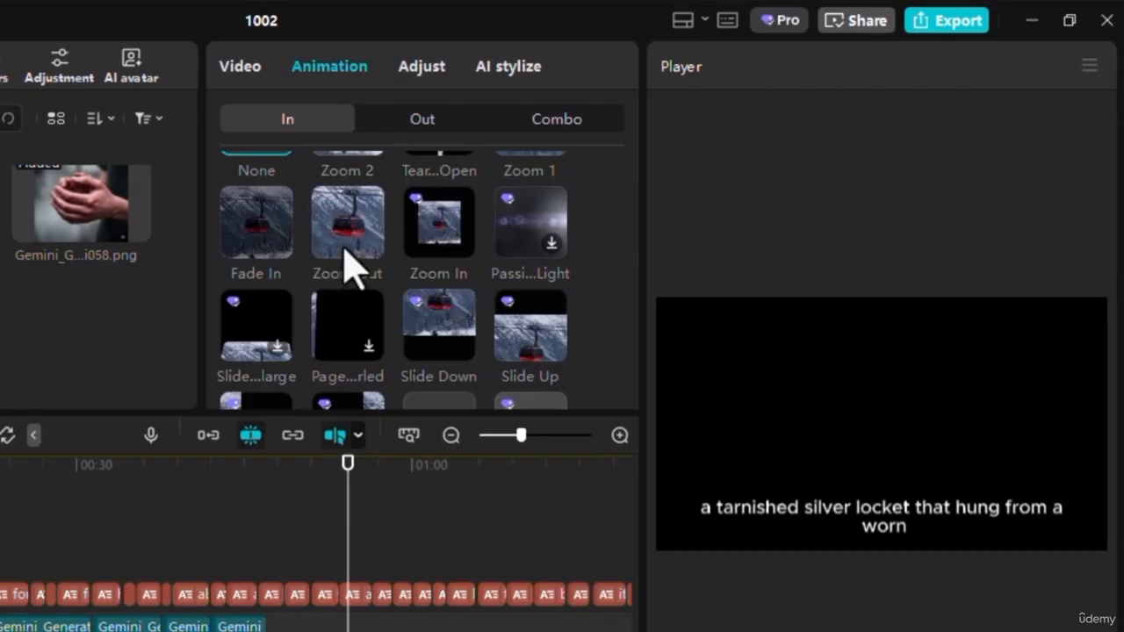
pyautogui.scroll(-2, 399, 333)
pyautogui.scroll(-1, 437, 362)
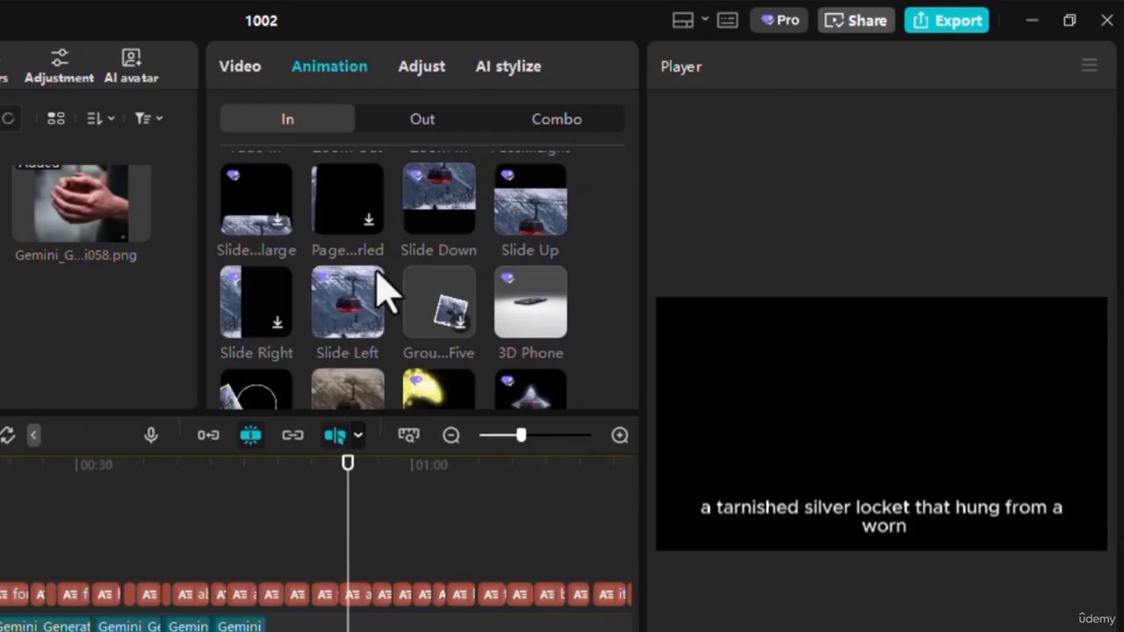
pyautogui.scroll(1, 412, 307)
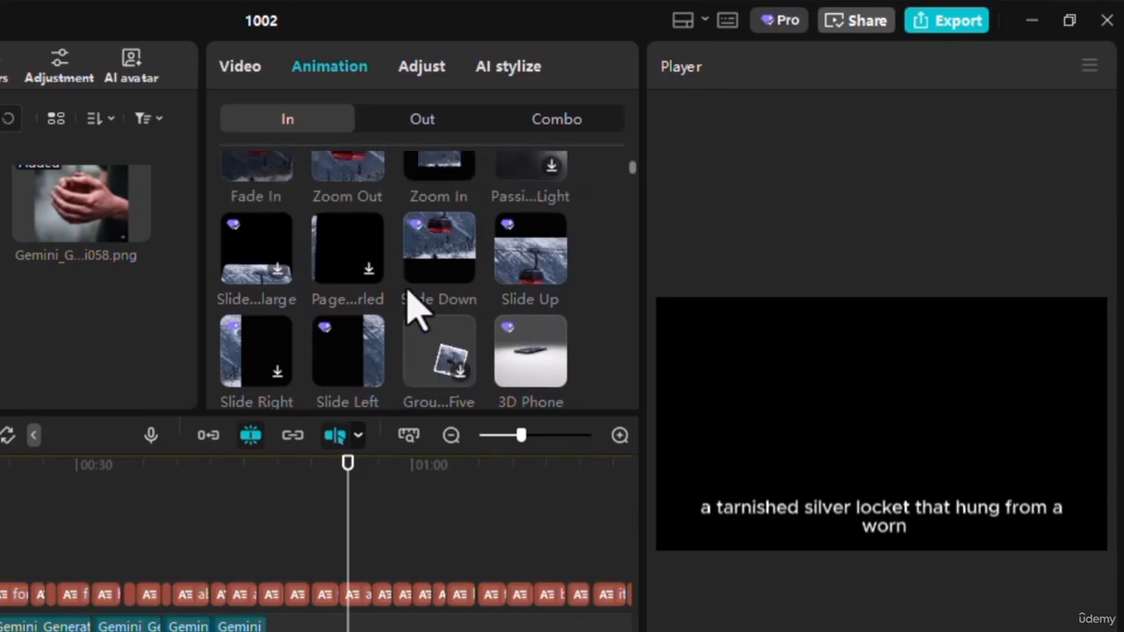
pyautogui.scroll(1, 412, 307)
pyautogui.click(360, 272)
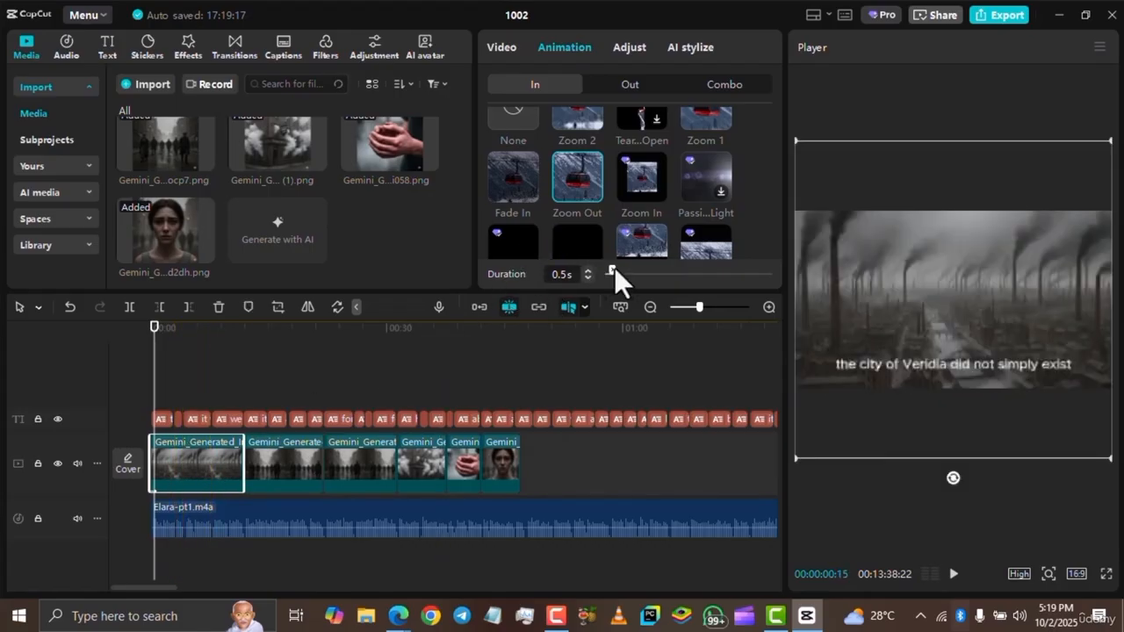
pyautogui.moveTo(614, 268); pyautogui.dragTo(646, 272)
pyautogui.moveTo(741, 272); pyautogui.dragTo(770, 273)
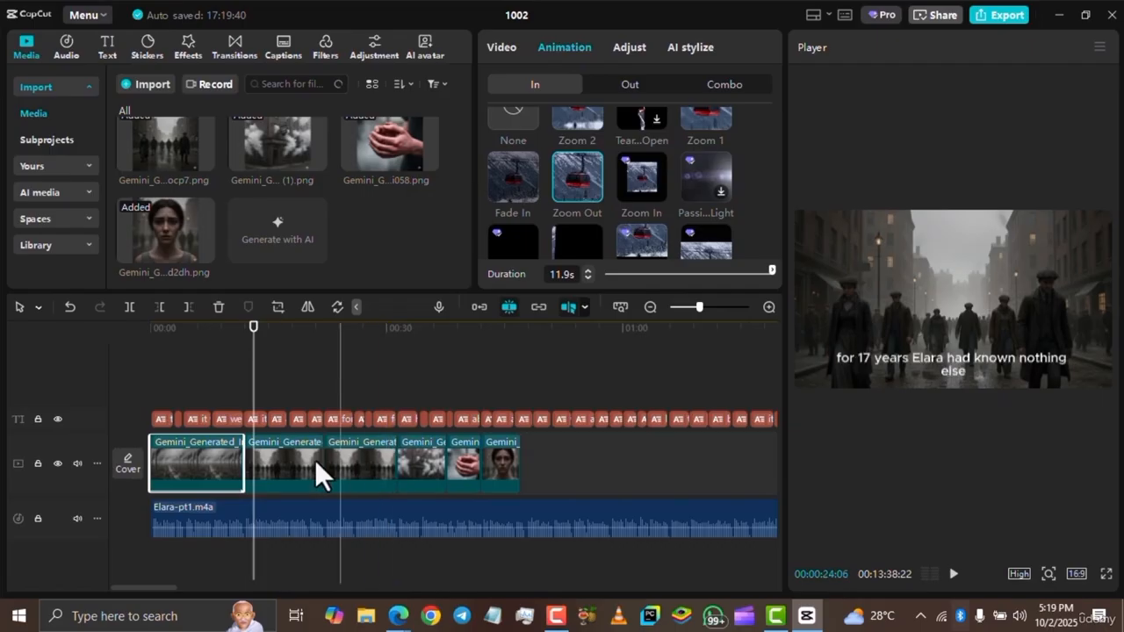
# - Apply the Zoom 2 entrance animation to the second clip, the street crowd, with a duration of 10.2 s
pyautogui.click(270, 462)
pyautogui.scroll(1, 640, 174)
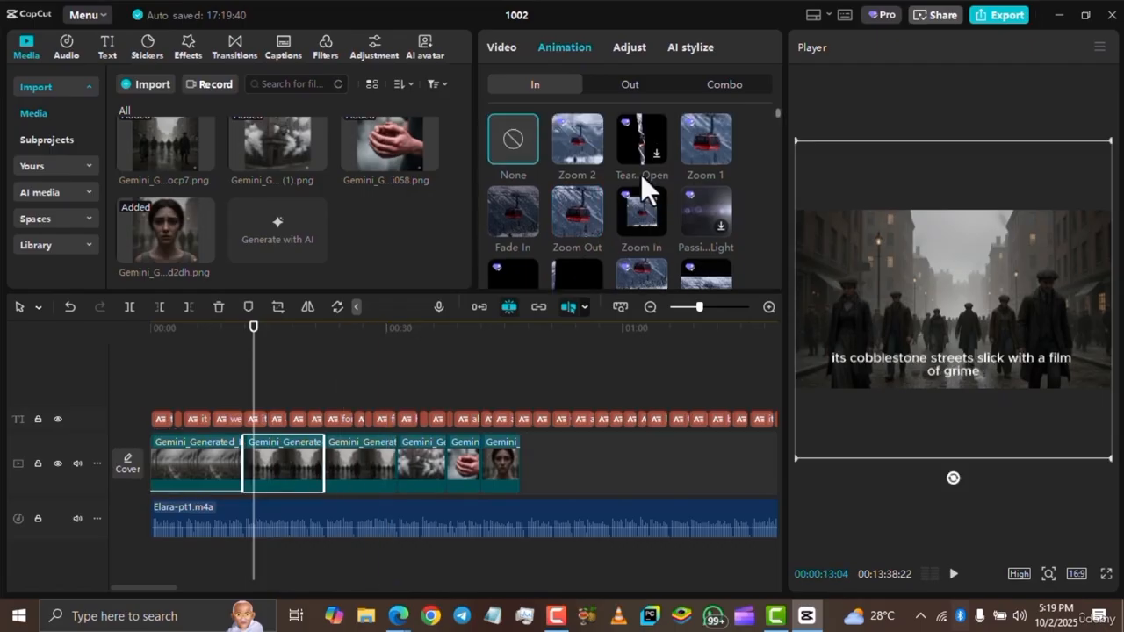
pyautogui.click(571, 148)
pyautogui.moveTo(614, 270); pyautogui.dragTo(760, 274)
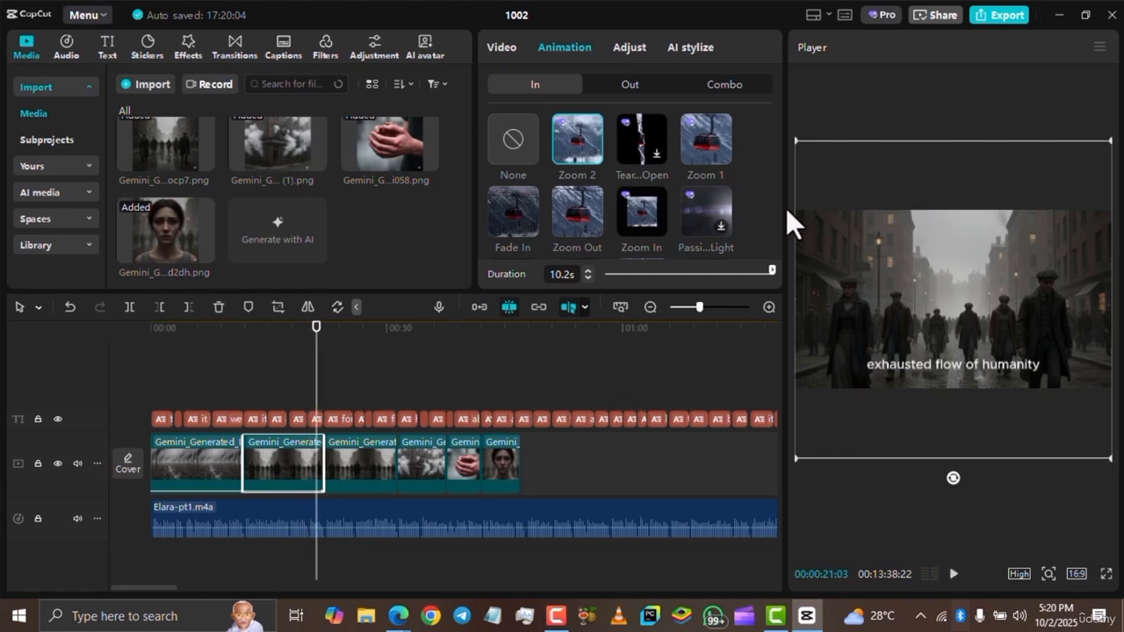
# - Add the Zoom In exit animation to the second clip and play that part of the timeline
pyautogui.click(625, 85)
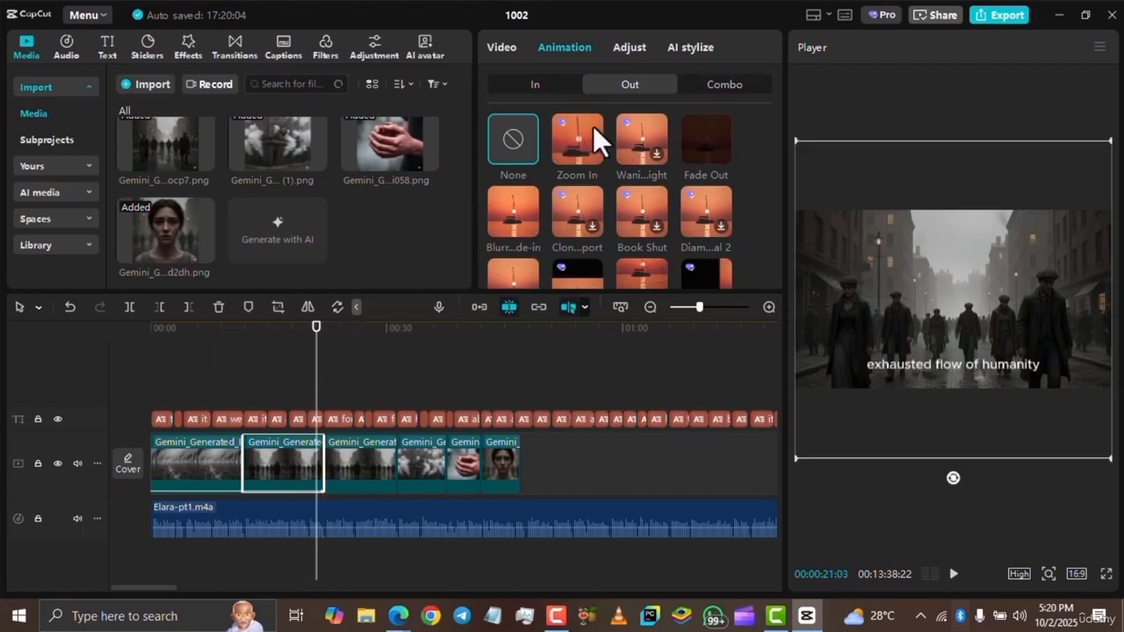
pyautogui.scroll(-1, 618, 190)
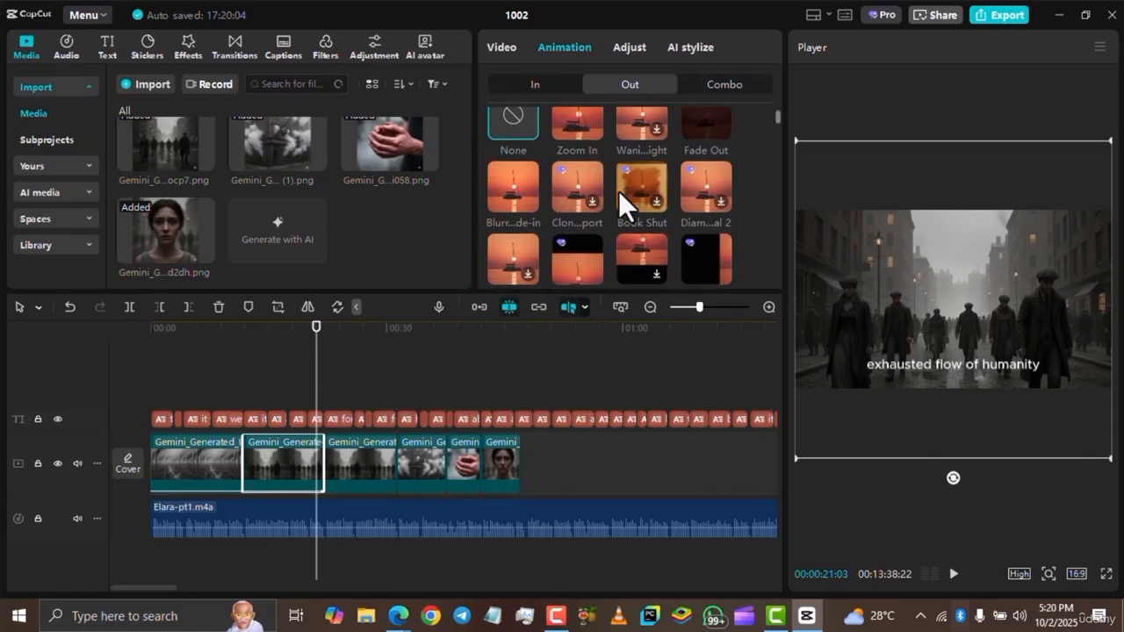
pyautogui.scroll(1, 618, 191)
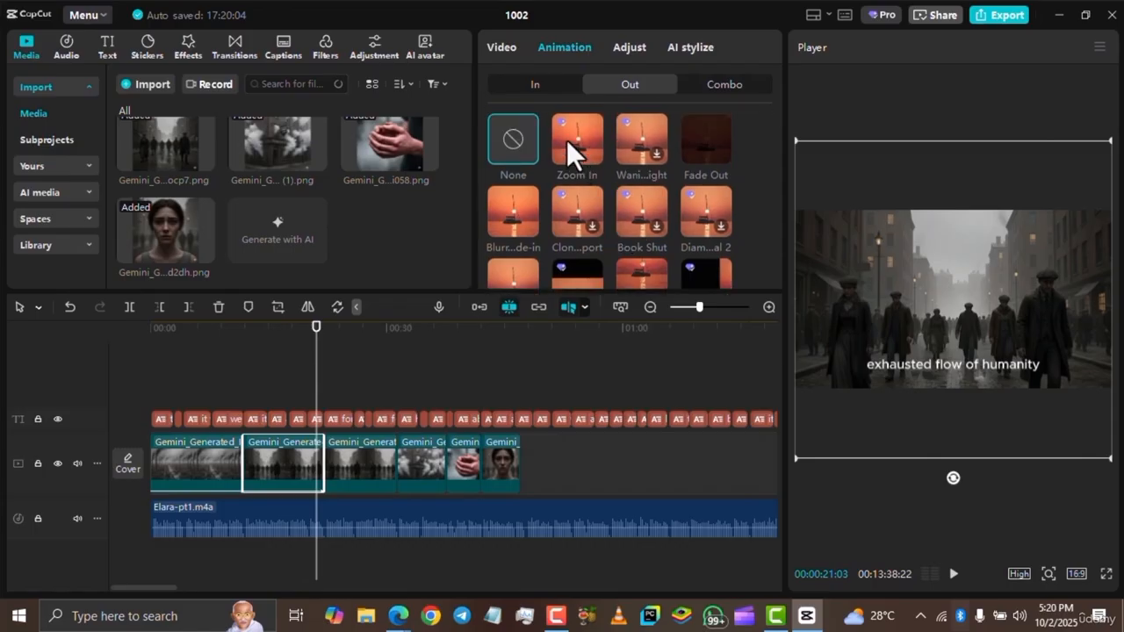
pyautogui.click(566, 140)
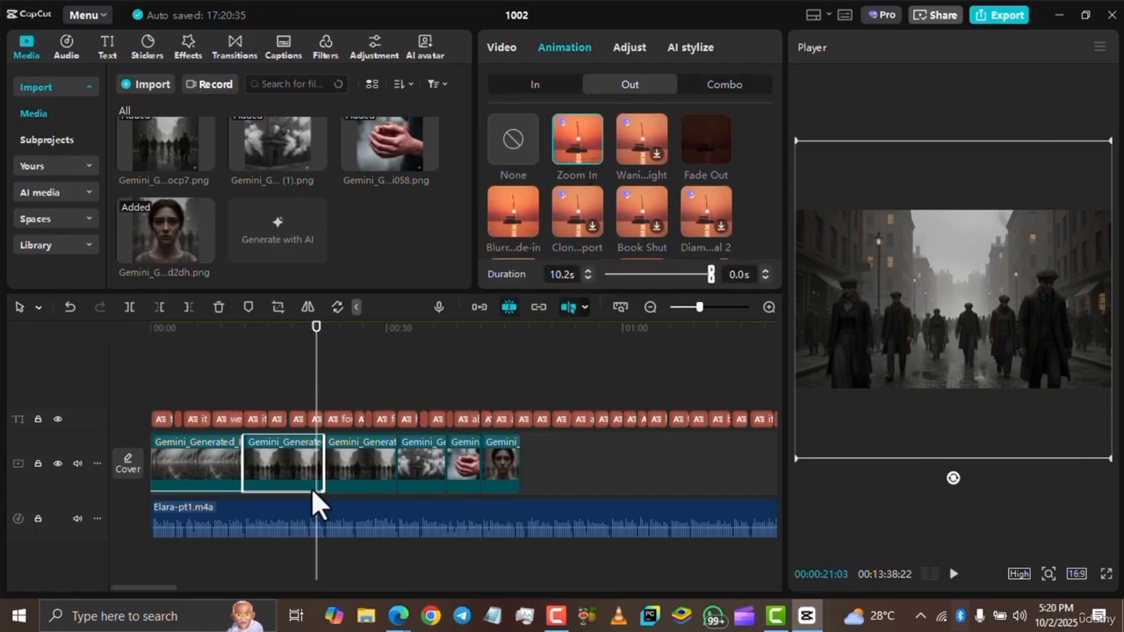
pyautogui.click(294, 352)
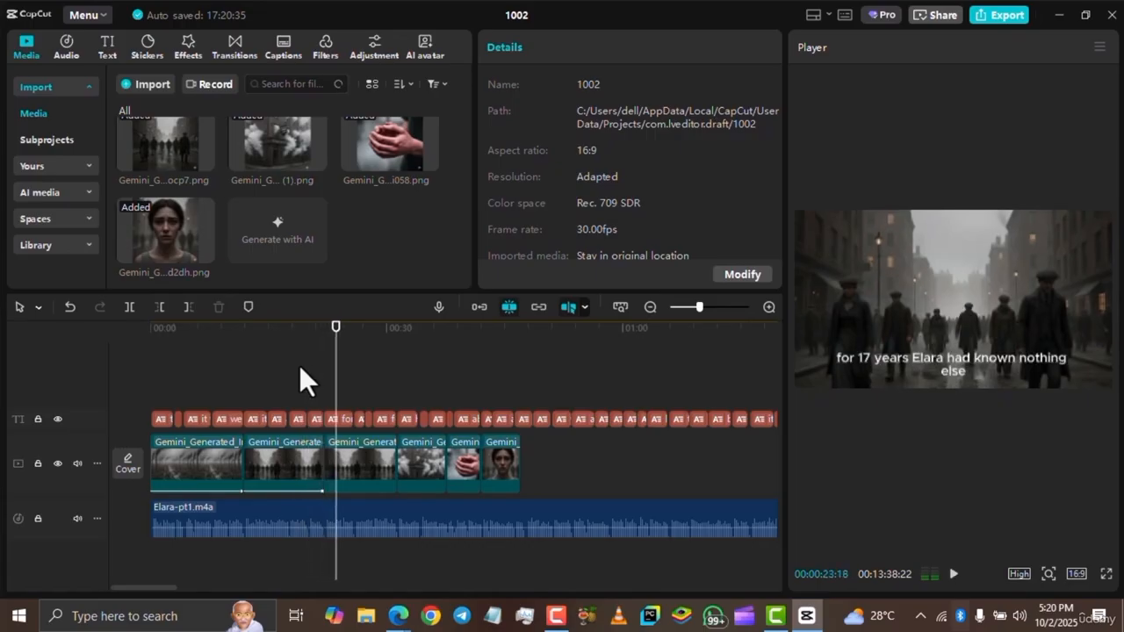
pyautogui.press('space')
# - Set the second clip's animation durations to 8.0 s for the entrance and 2.1 s for the Zoom In exit
pyautogui.click(298, 455)
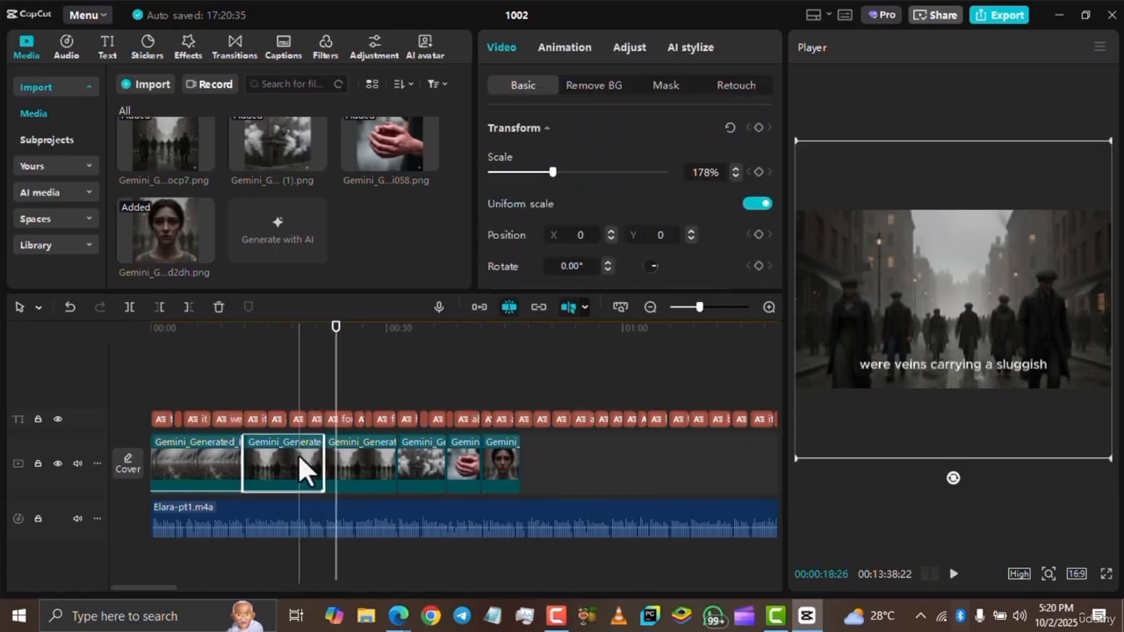
pyautogui.click(567, 47)
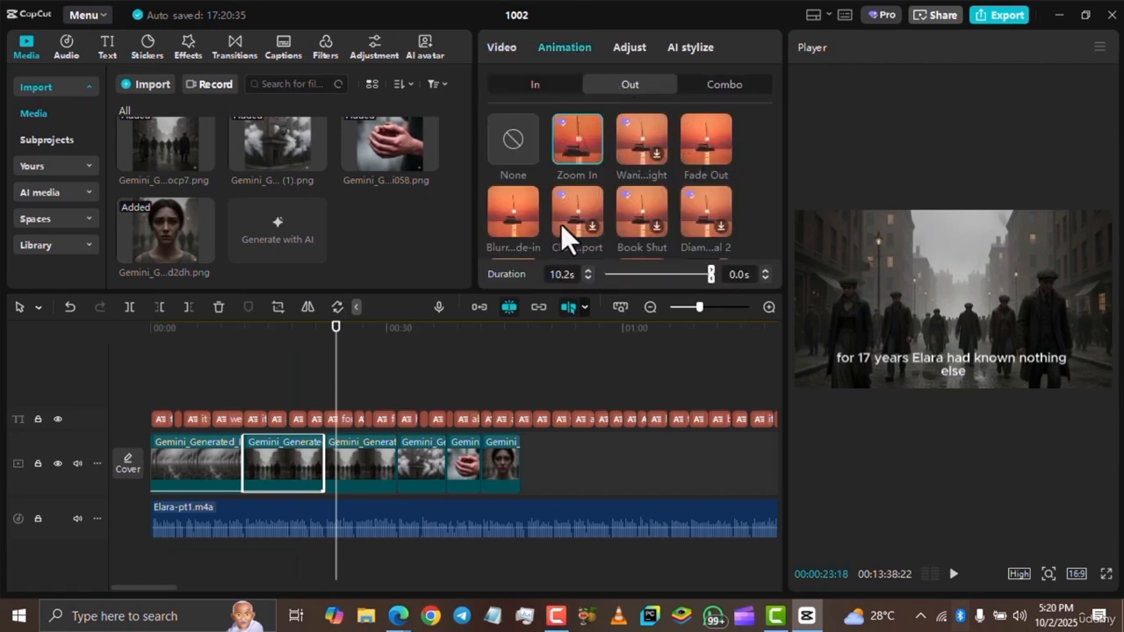
pyautogui.scroll(-2, 558, 224)
pyautogui.scroll(-3, 558, 224)
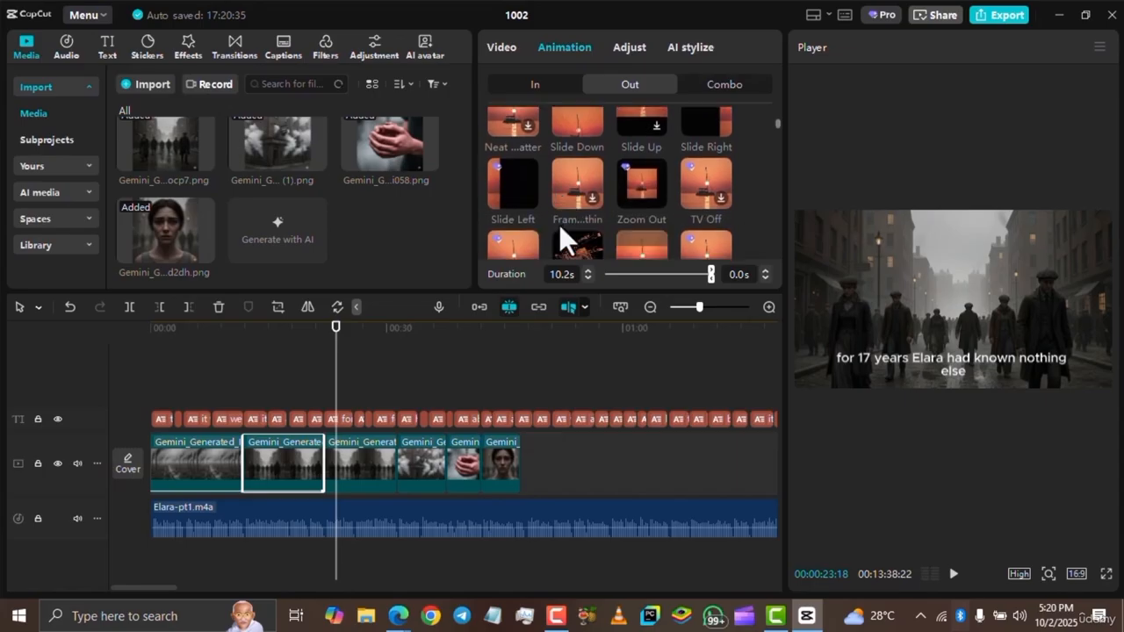
pyautogui.scroll(-3, 636, 169)
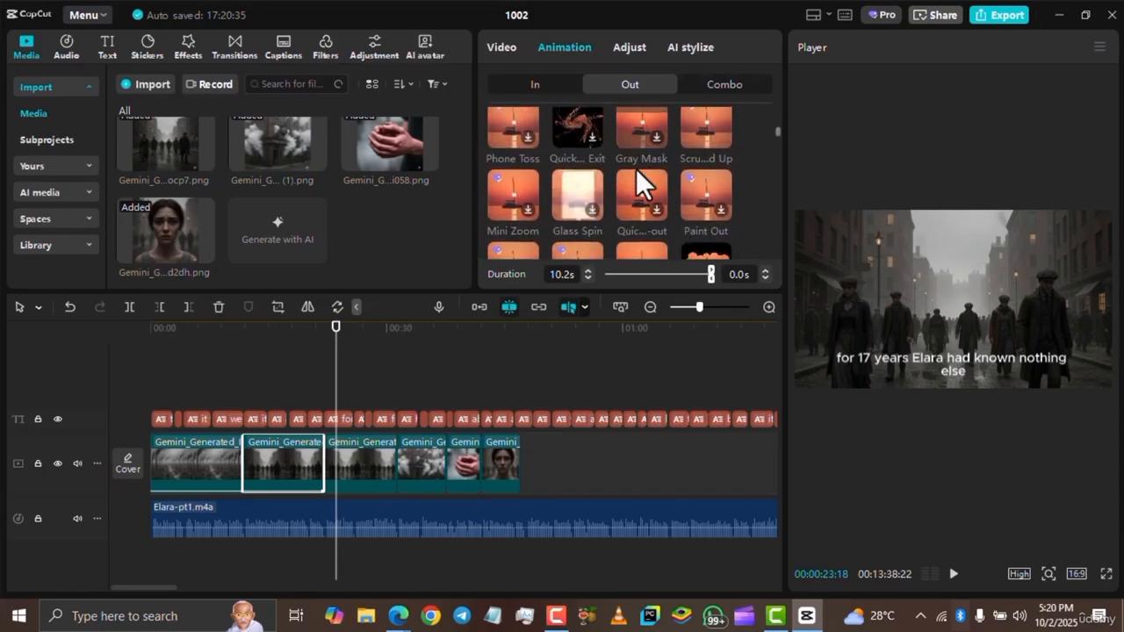
pyautogui.scroll(-5, 635, 169)
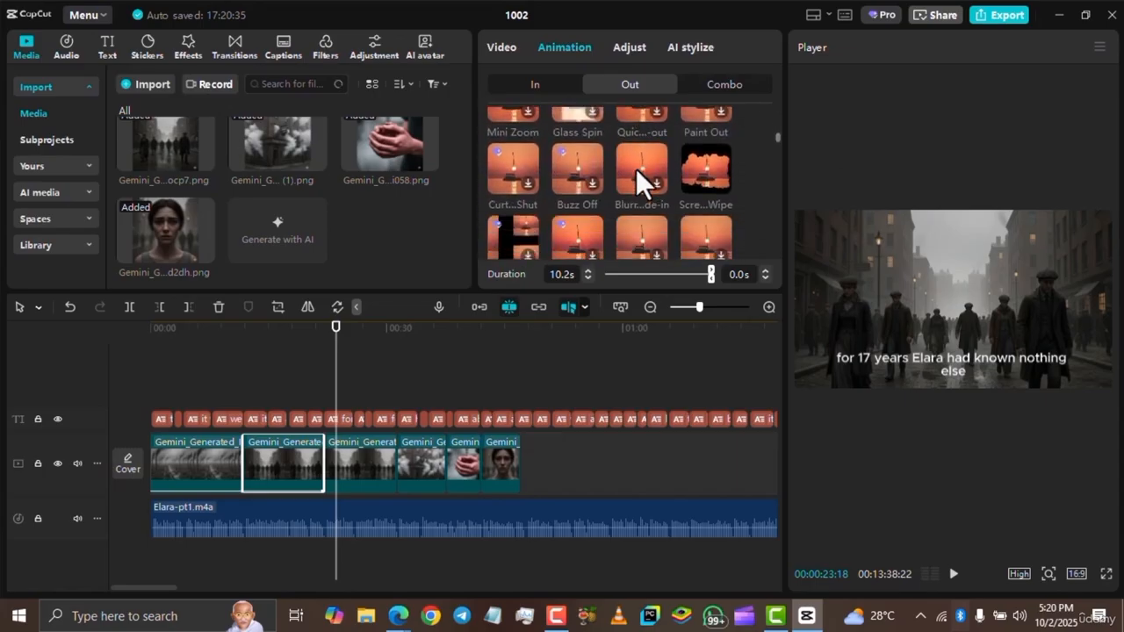
pyautogui.scroll(10, 636, 169)
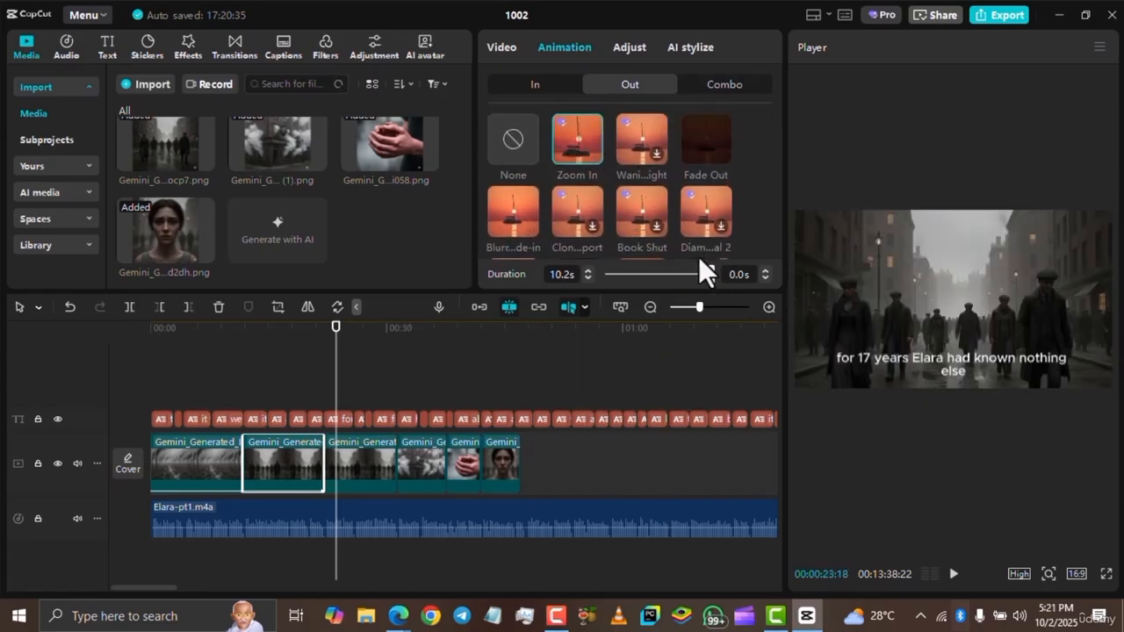
pyautogui.moveTo(711, 269); pyautogui.dragTo(688, 270)
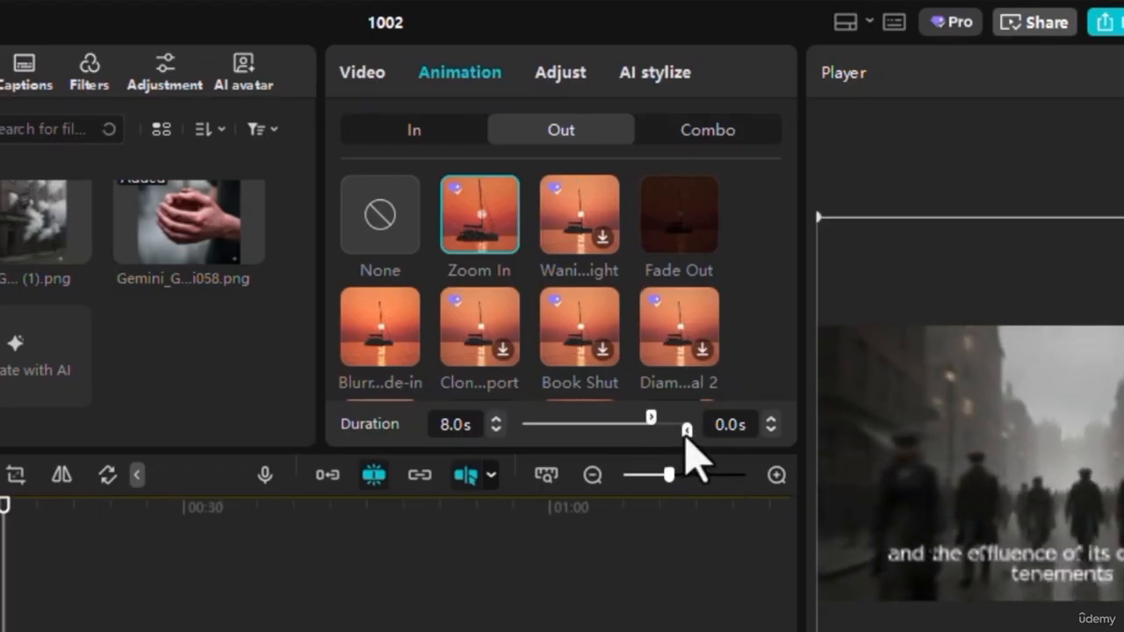
pyautogui.moveTo(686, 430); pyautogui.dragTo(650, 430)
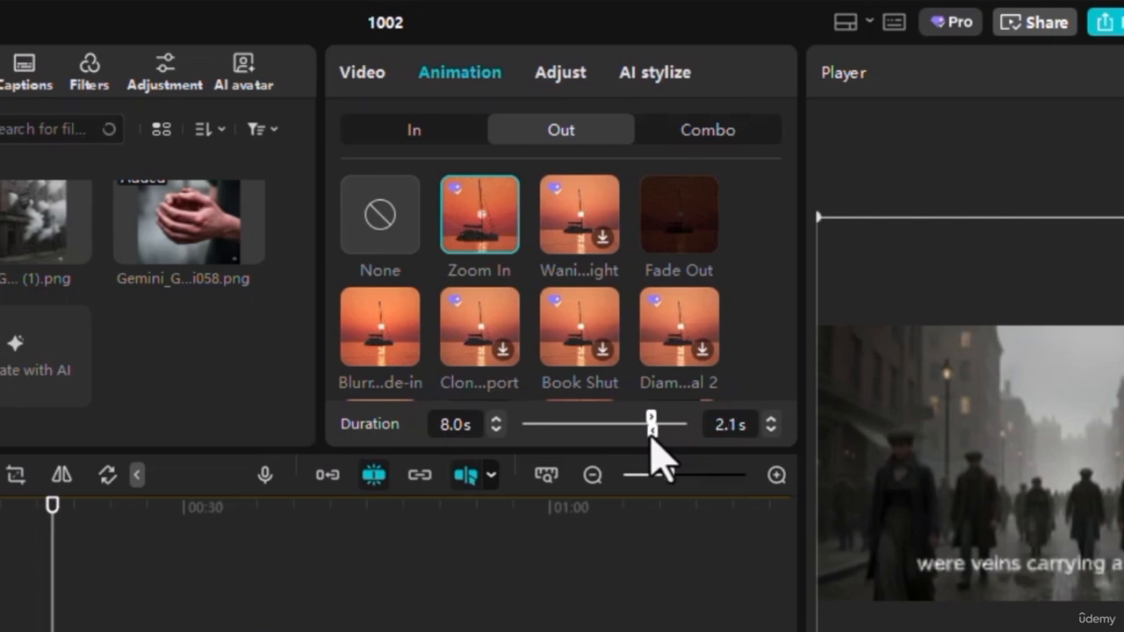
# - Play back the second clip and inspect where its entrance and exit animations meet on the timeline
pyautogui.click(20, 517)
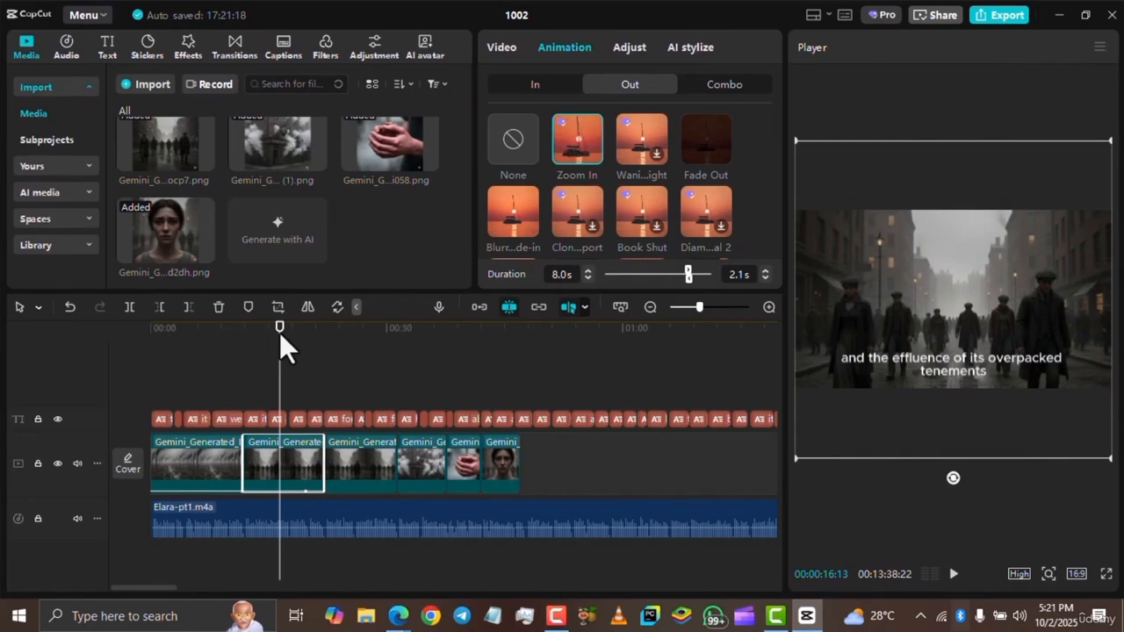
pyautogui.press('space')
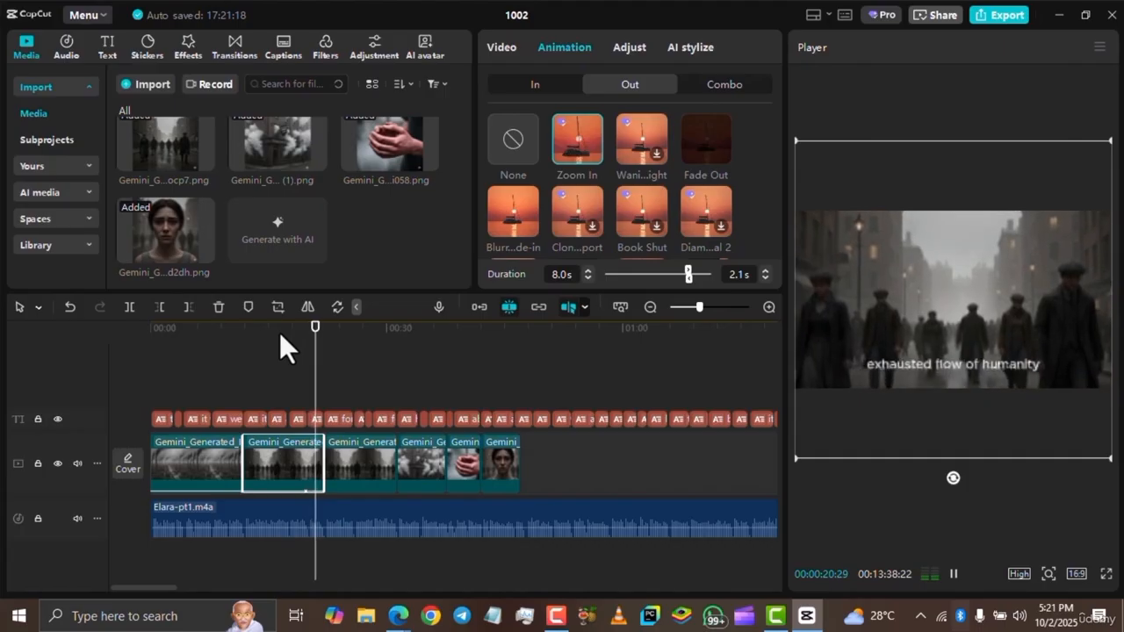
pyautogui.press('space')
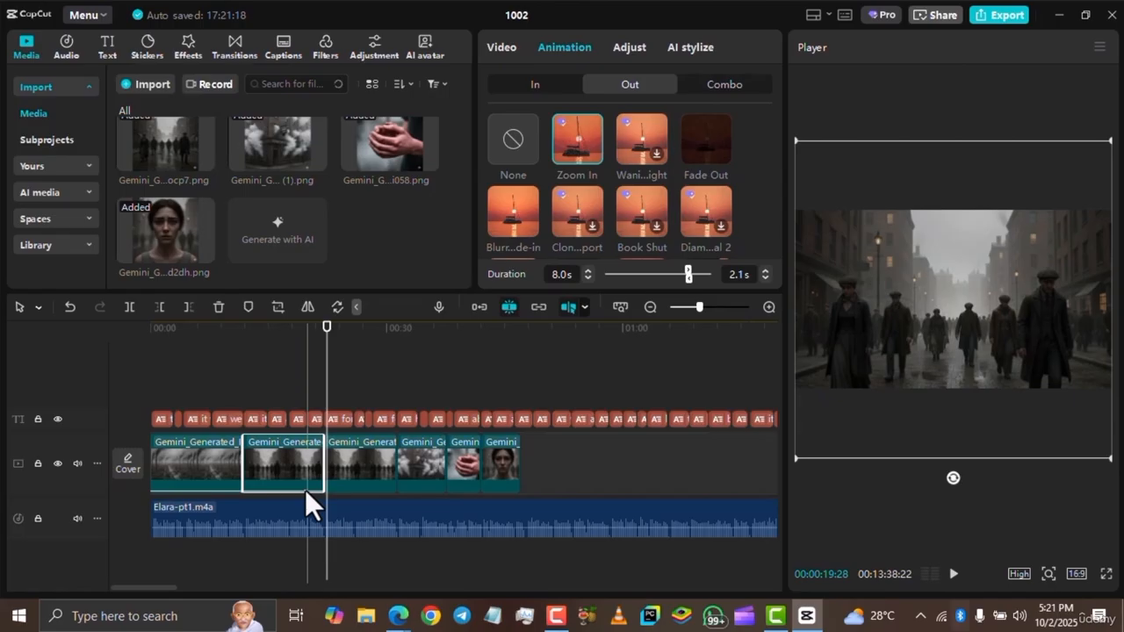
pyautogui.scroll(5, 304, 489)
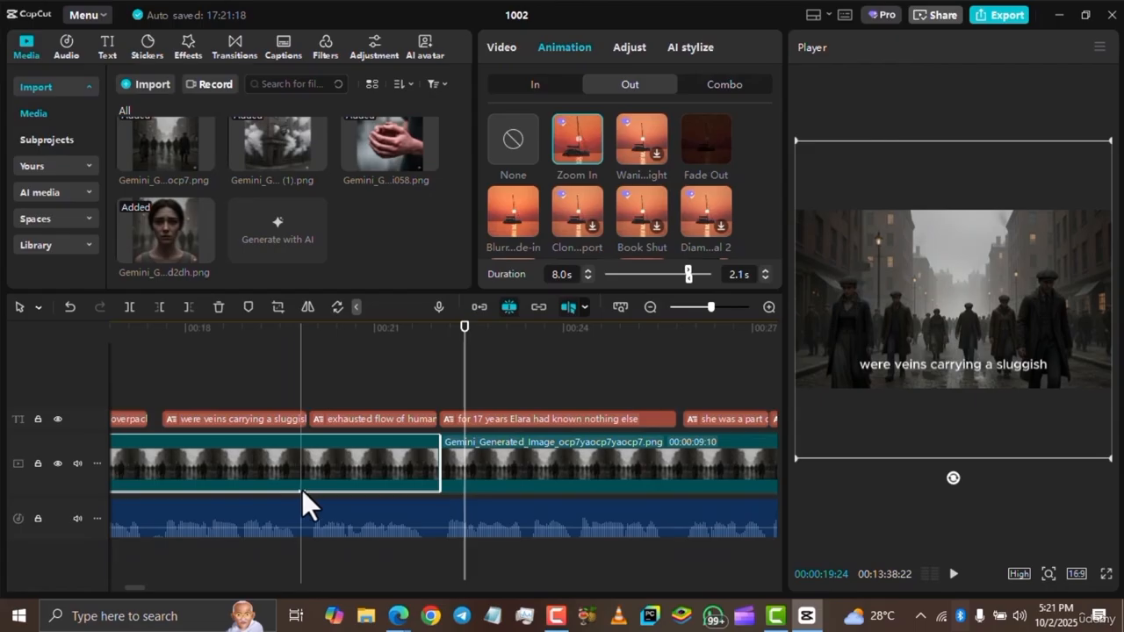
pyautogui.scroll(-2, 304, 490)
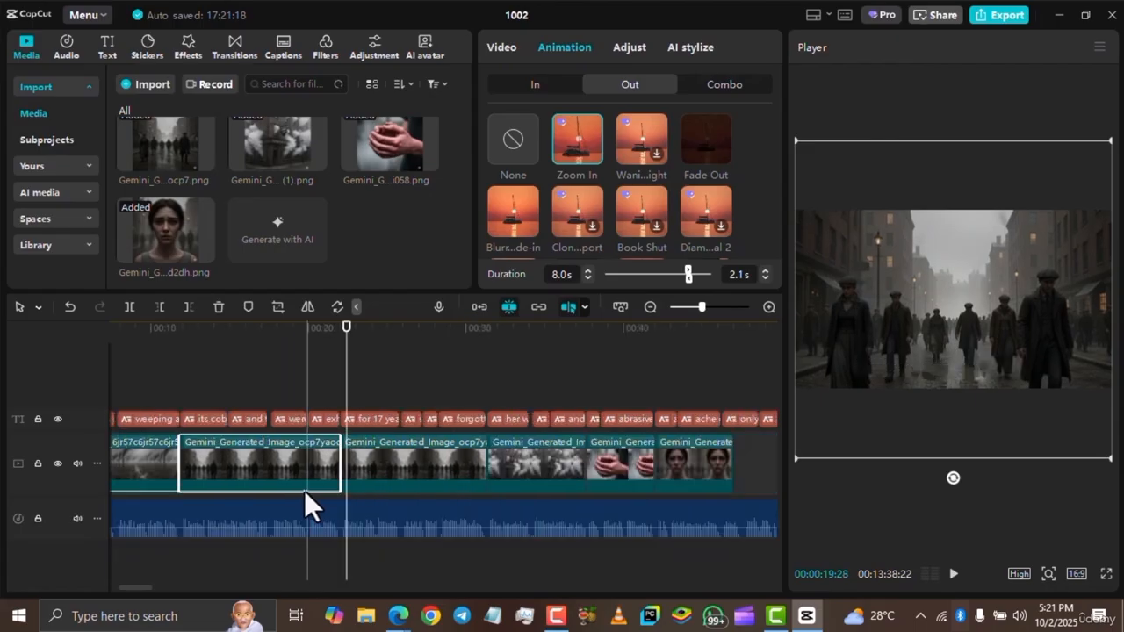
pyautogui.scroll(-2, 304, 489)
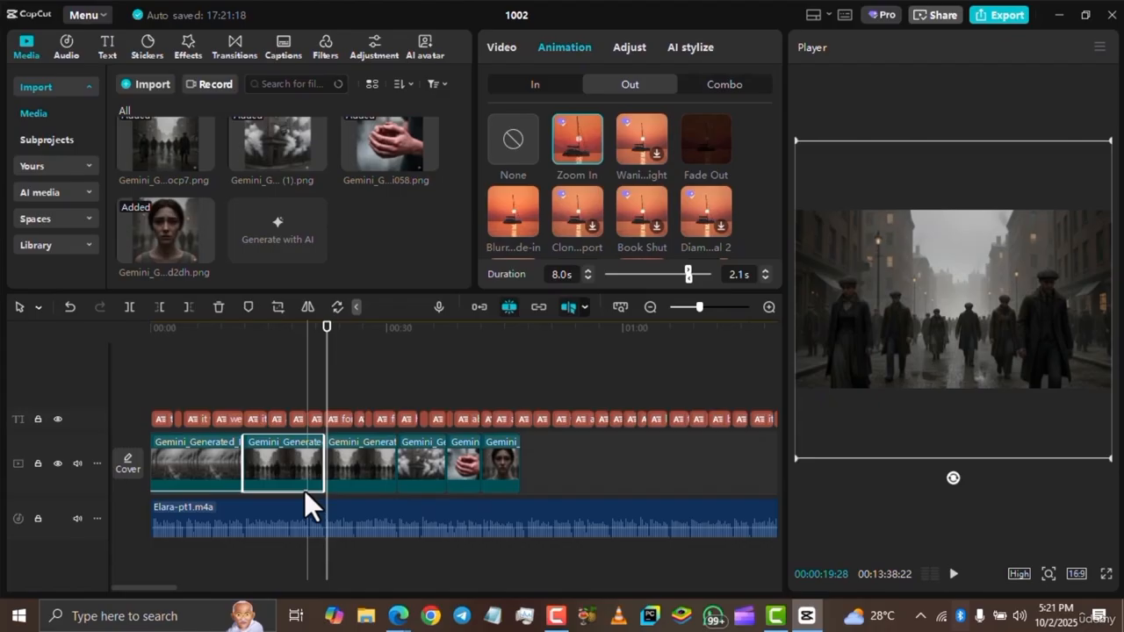
pyautogui.keyDown('ctrl'); pyautogui.scroll(2, 304, 490); pyautogui.keyUp('ctrl')
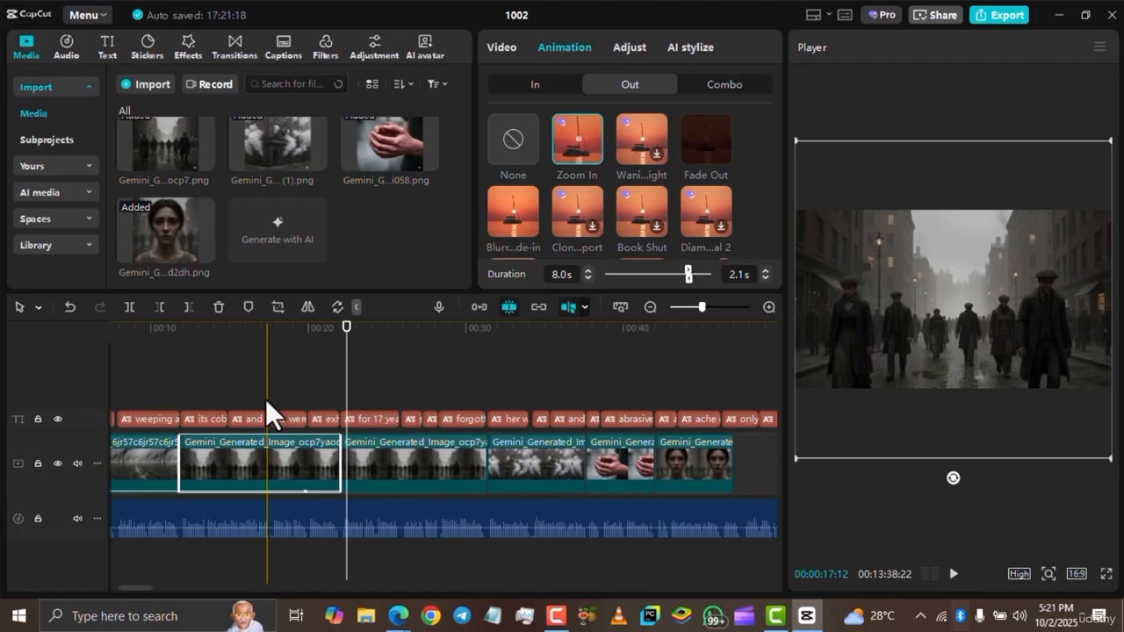
# - Keyframe a zoom on the third clip, with a Transform keyframe near its start and a scale of 296% near its end
pyautogui.click(395, 466)
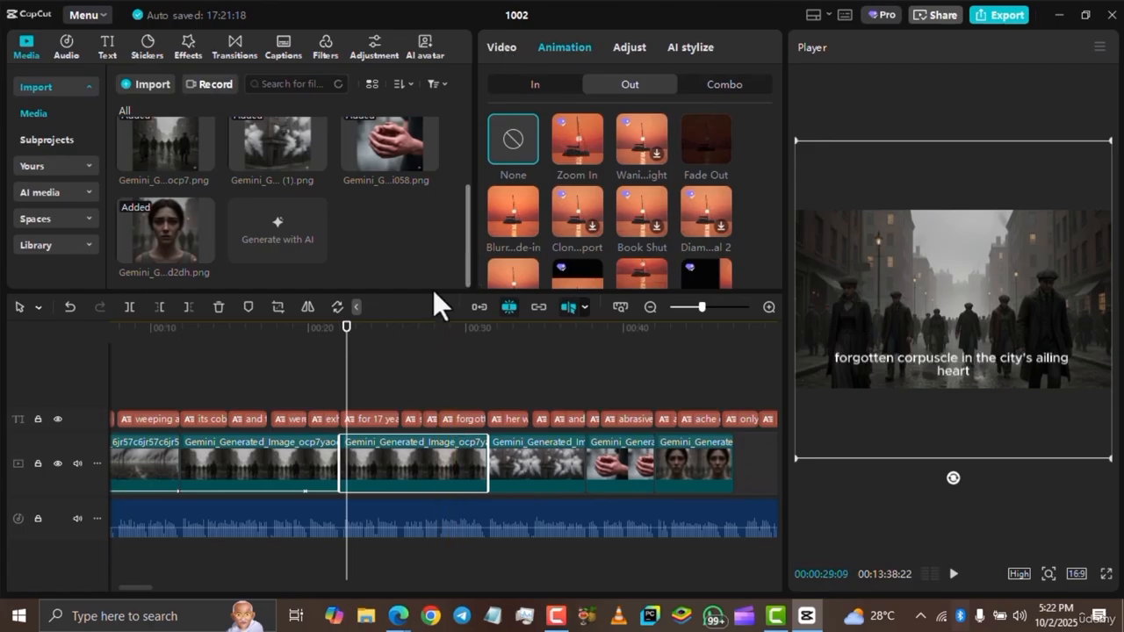
pyautogui.click(501, 47)
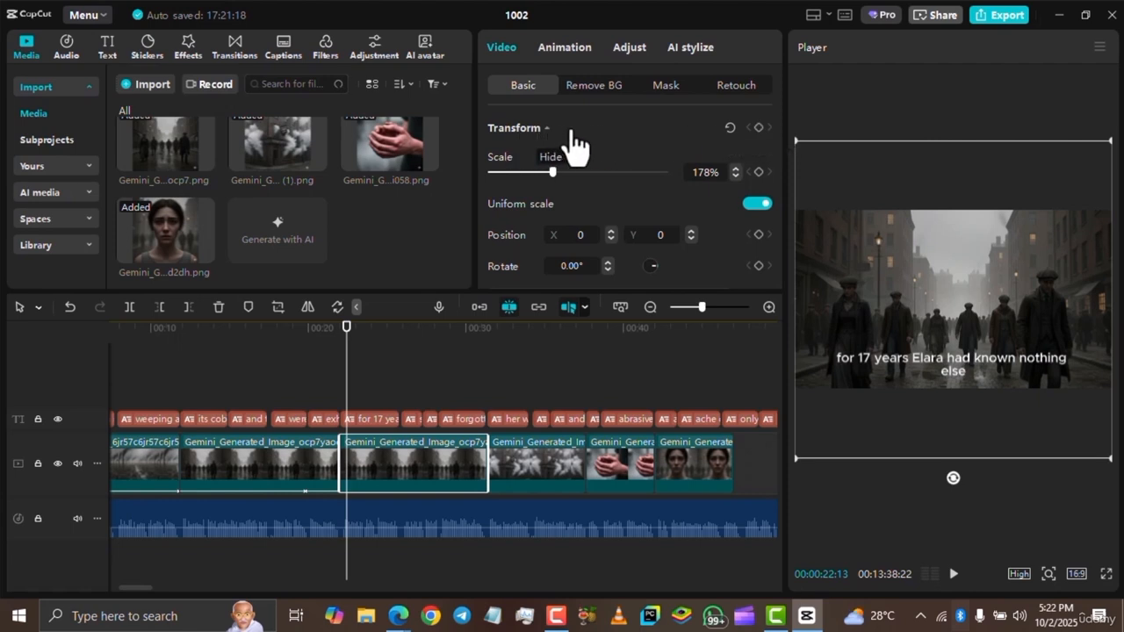
pyautogui.click(759, 127)
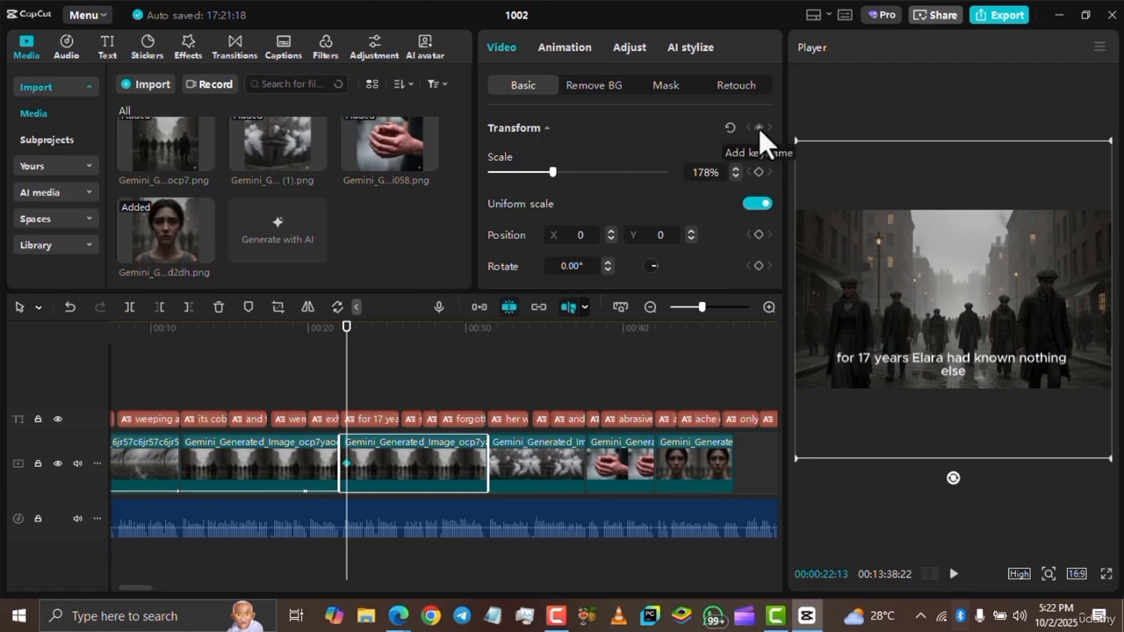
pyautogui.scroll(3, 373, 395)
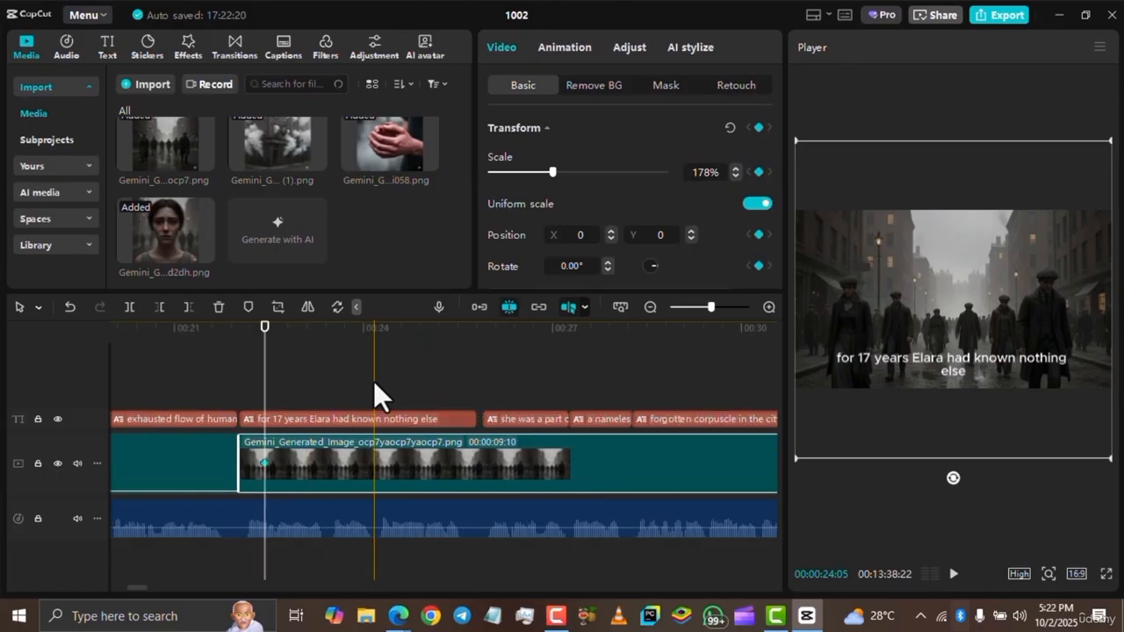
pyautogui.scroll(-1, 373, 395)
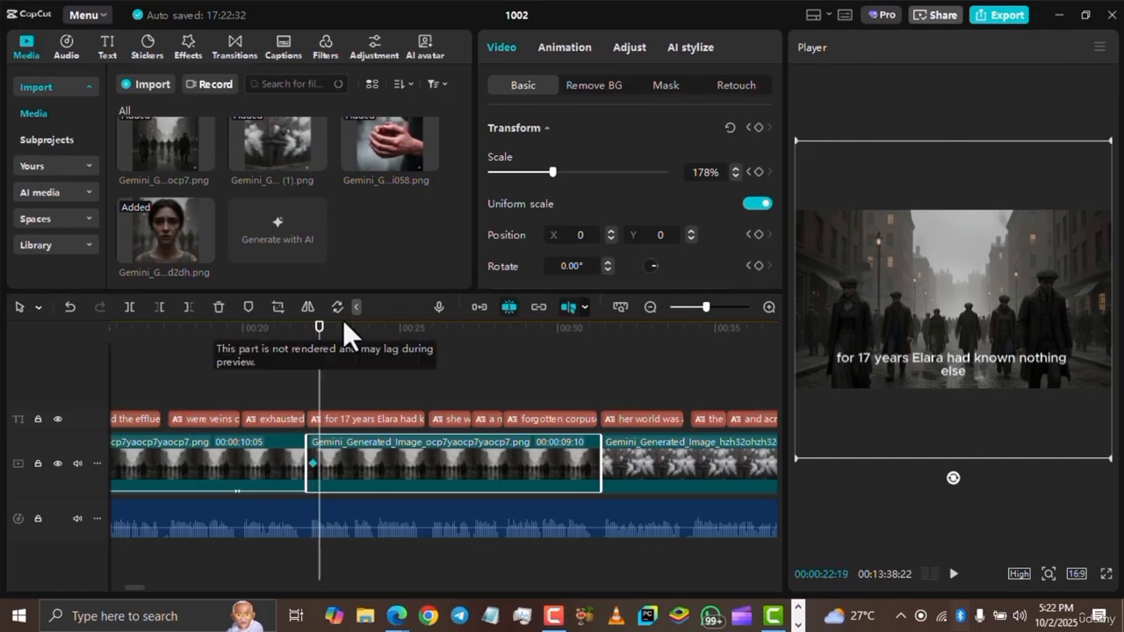
pyautogui.moveTo(321, 329); pyautogui.dragTo(595, 358)
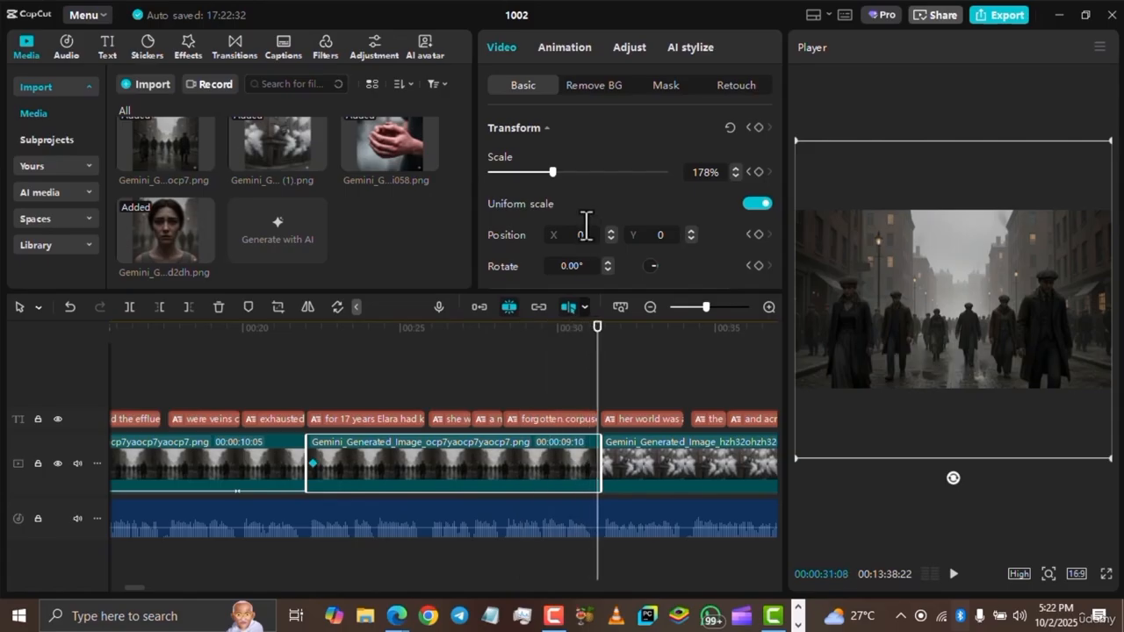
pyautogui.moveTo(553, 173); pyautogui.dragTo(594, 180)
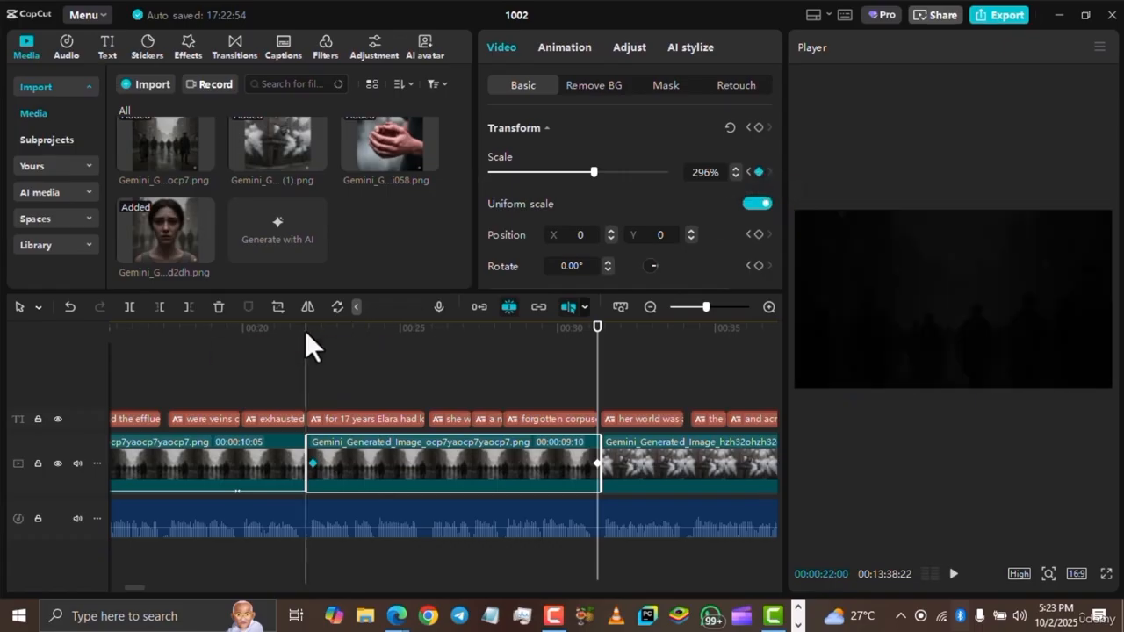
# - Play the timeline from just before the third clip into the laundry clip to check the keyframed zoom
pyautogui.keyDown('ctrl'); pyautogui.scroll(-2, 305, 330); pyautogui.keyUp('ctrl')
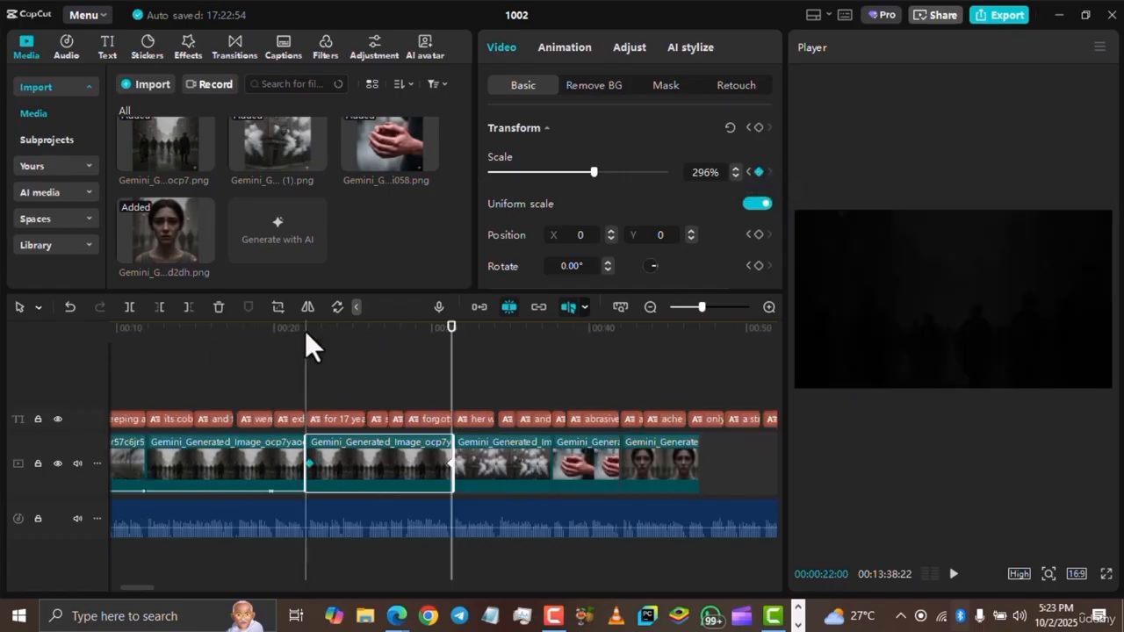
pyautogui.click(299, 328)
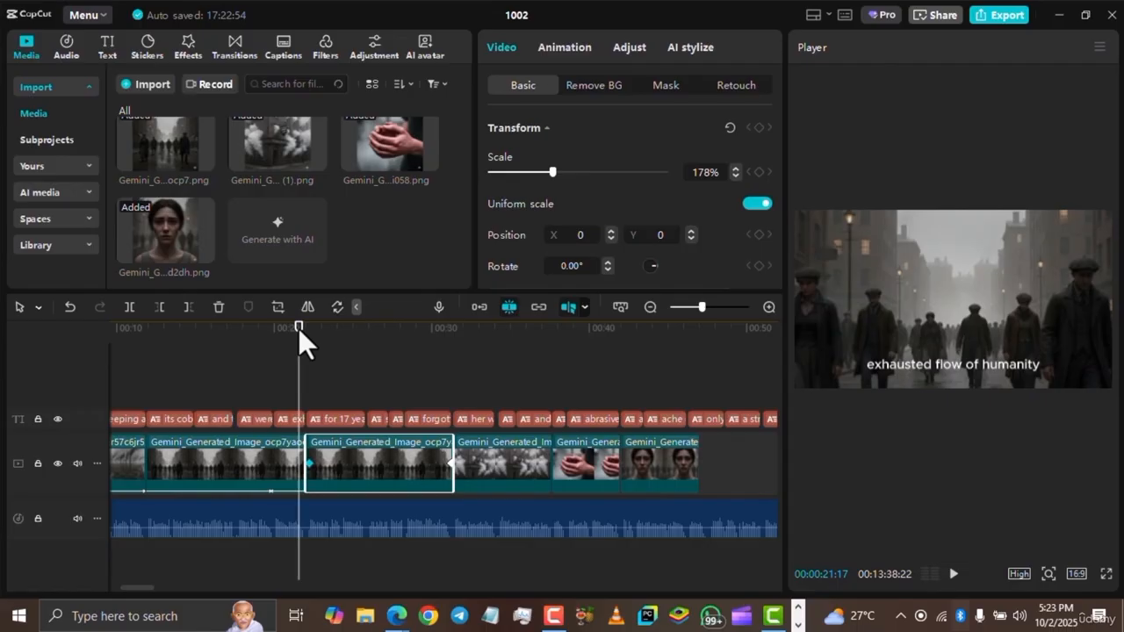
pyautogui.press('space')
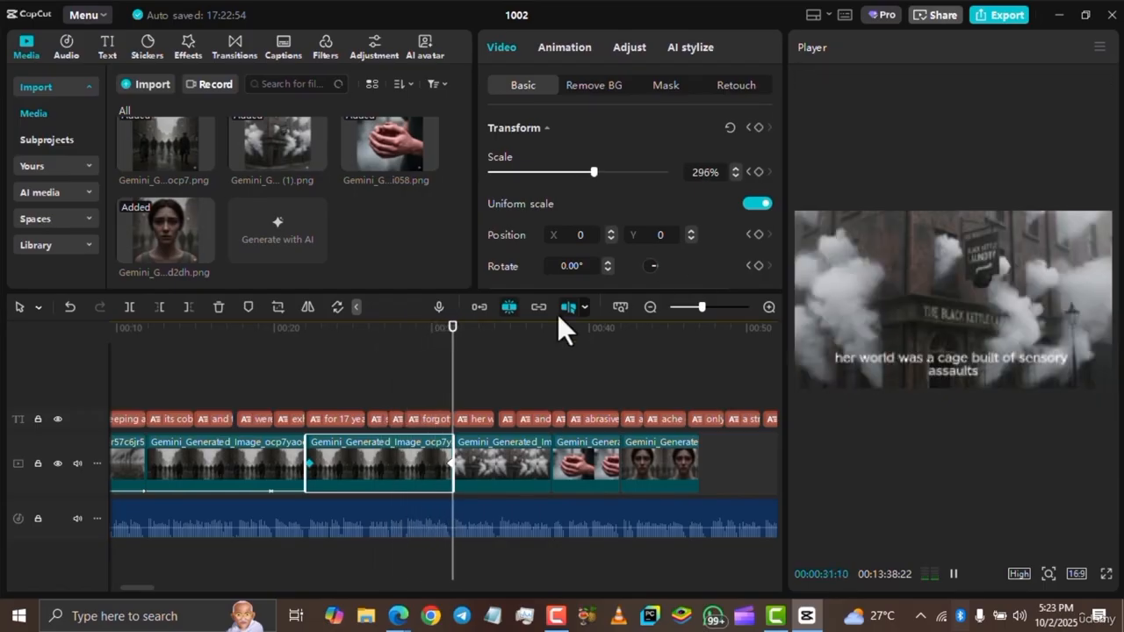
pyautogui.press('space')
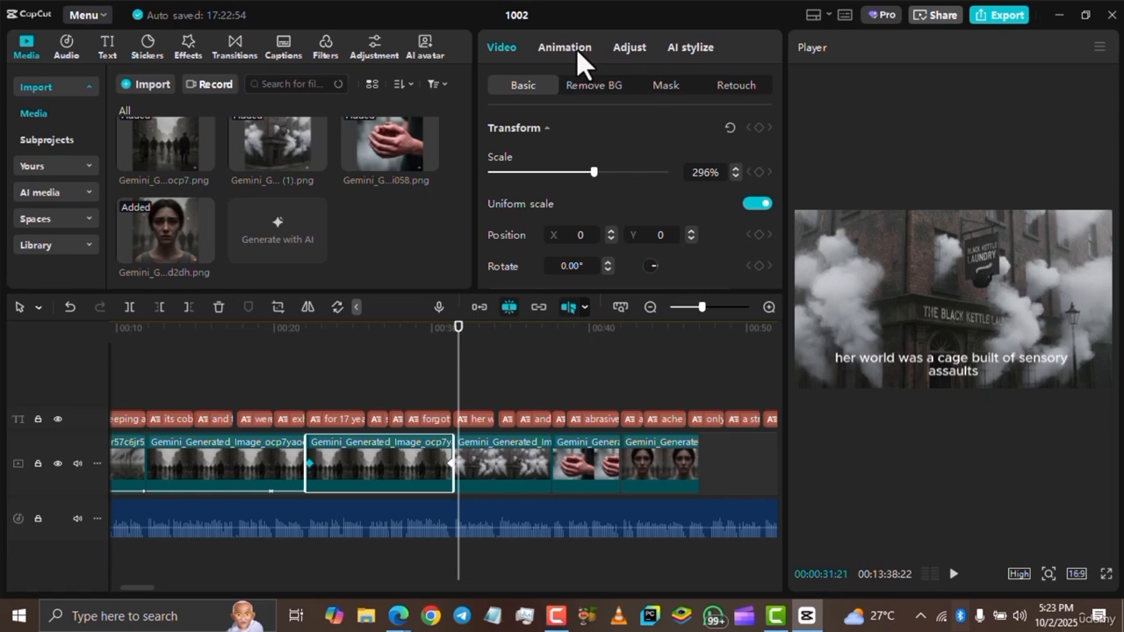
# - Keyframe a zoom-in on the fourth clip, the laundry building, from its start to an enlarged scale near its end, and play it
pyautogui.click(483, 466)
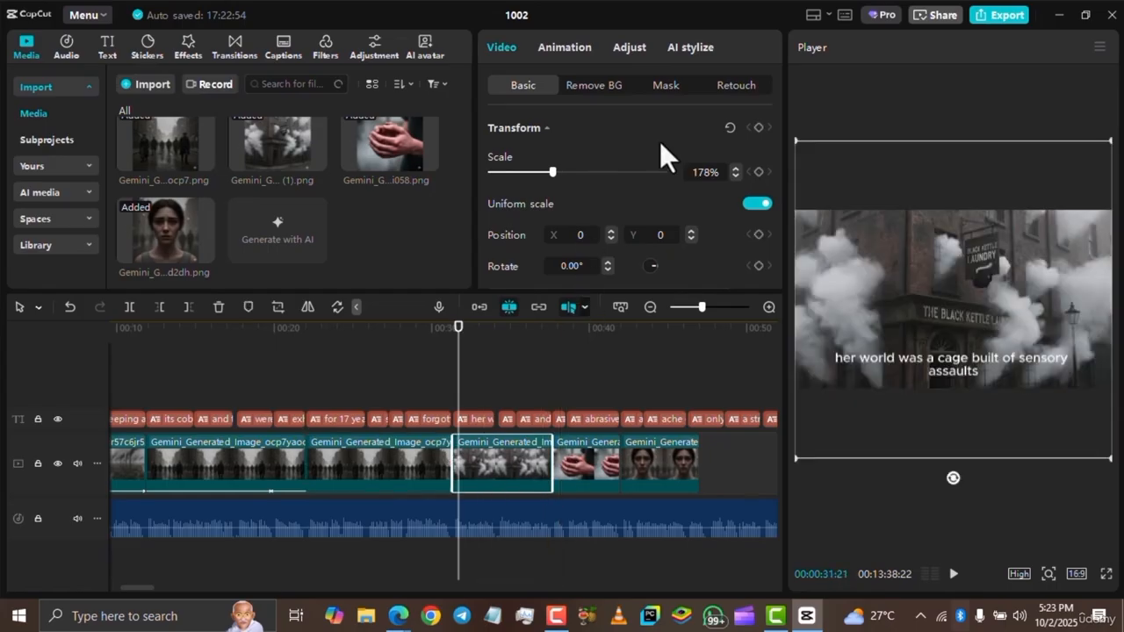
pyautogui.click(758, 128)
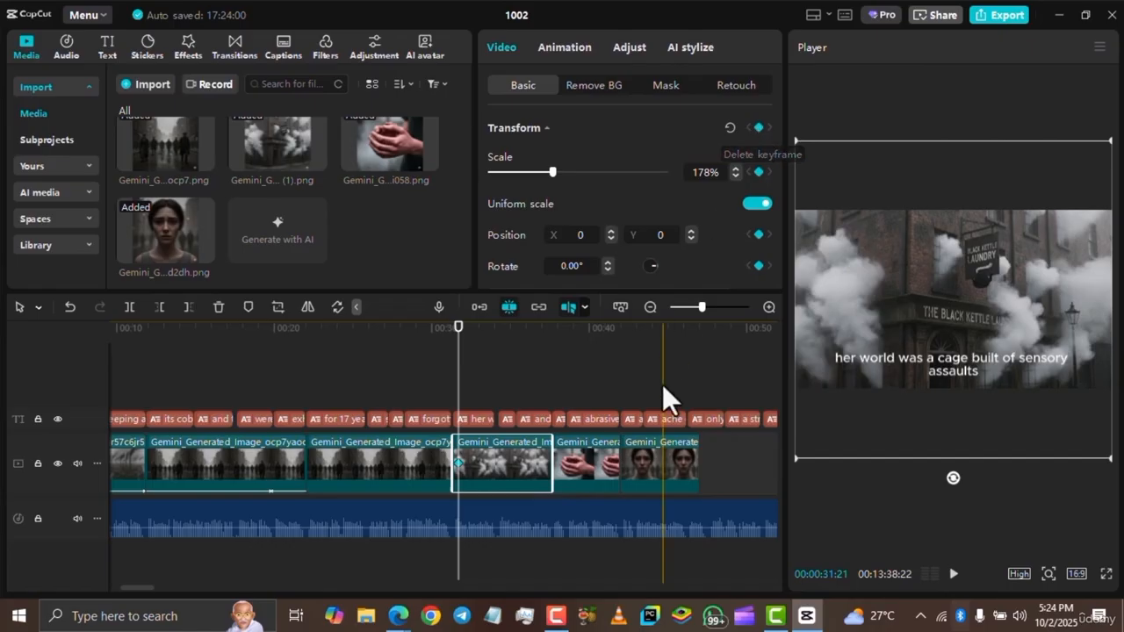
pyautogui.click(544, 340)
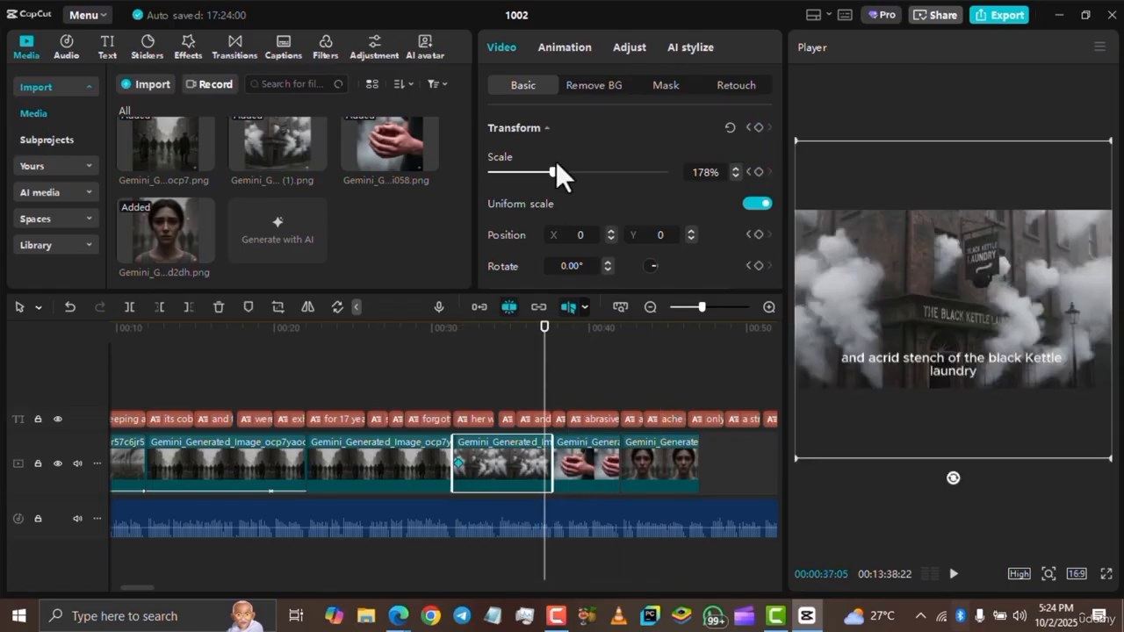
pyautogui.moveTo(551, 172); pyautogui.dragTo(576, 175)
pyautogui.click(455, 331)
pyautogui.press('space')
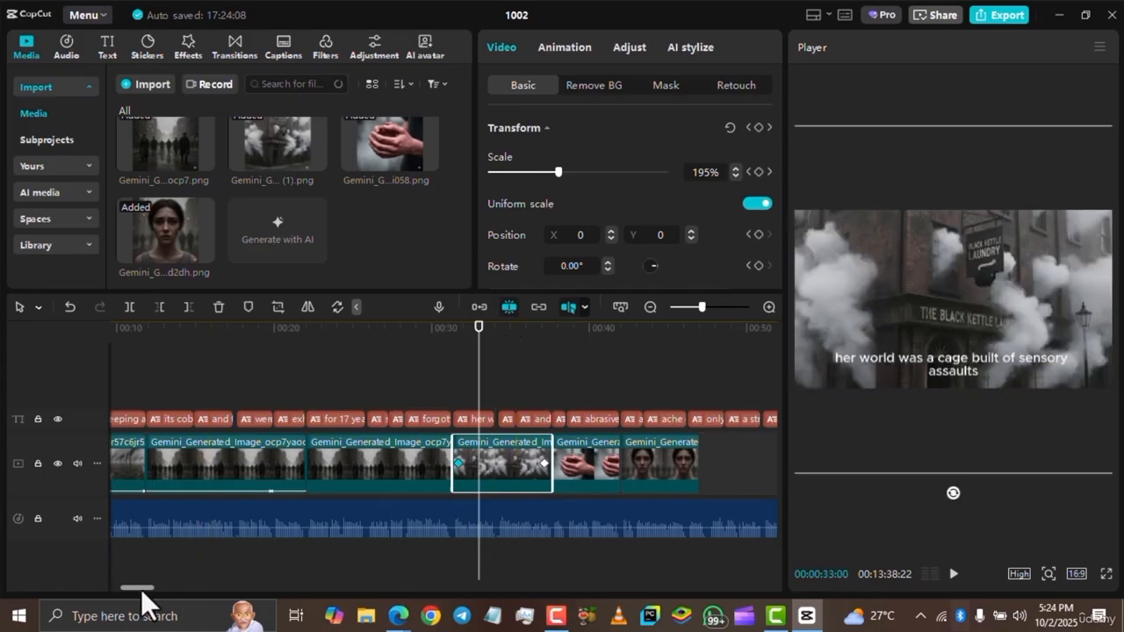
# - Try shifting the laundry image sideways within the preview frame and undo the move
pyautogui.moveTo(141, 586); pyautogui.dragTo(155, 584)
pyautogui.scroll(1, 150, 586)
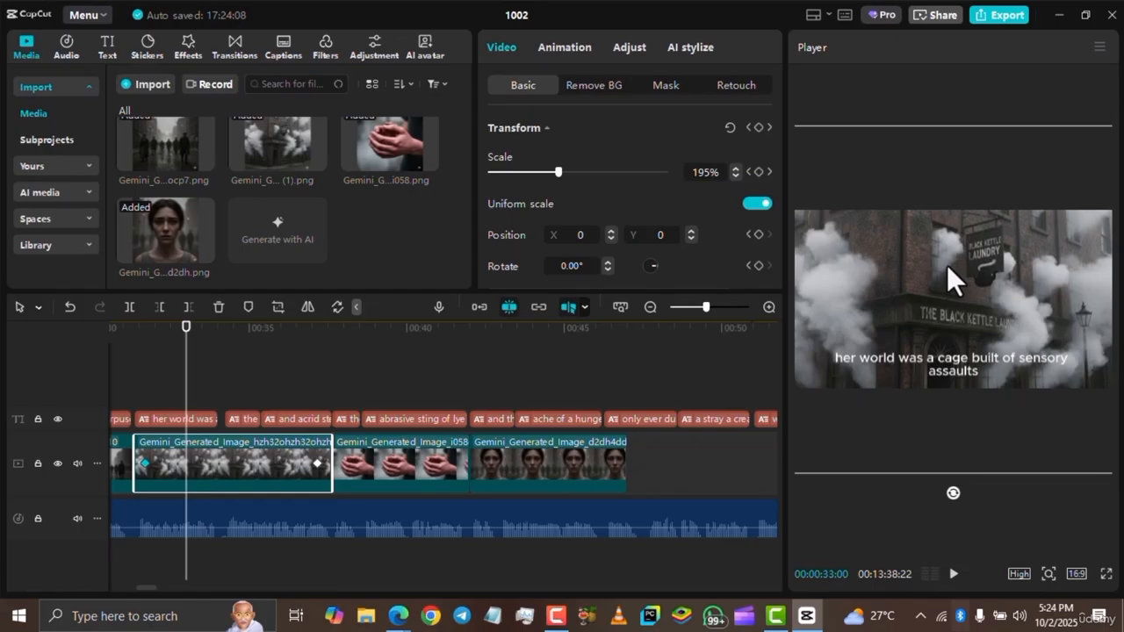
pyautogui.moveTo(981, 262); pyautogui.dragTo(1007, 266)
pyautogui.hotkey('ctrl', 'z')
pyautogui.scroll(-2, 1007, 265)
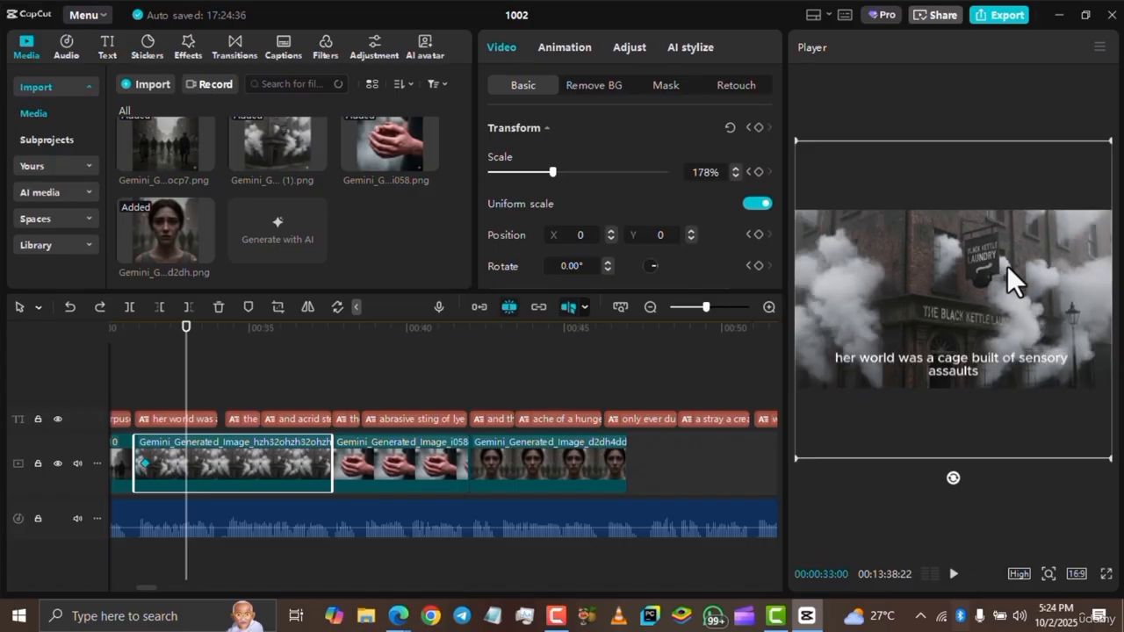
pyautogui.scroll(2, 1007, 265)
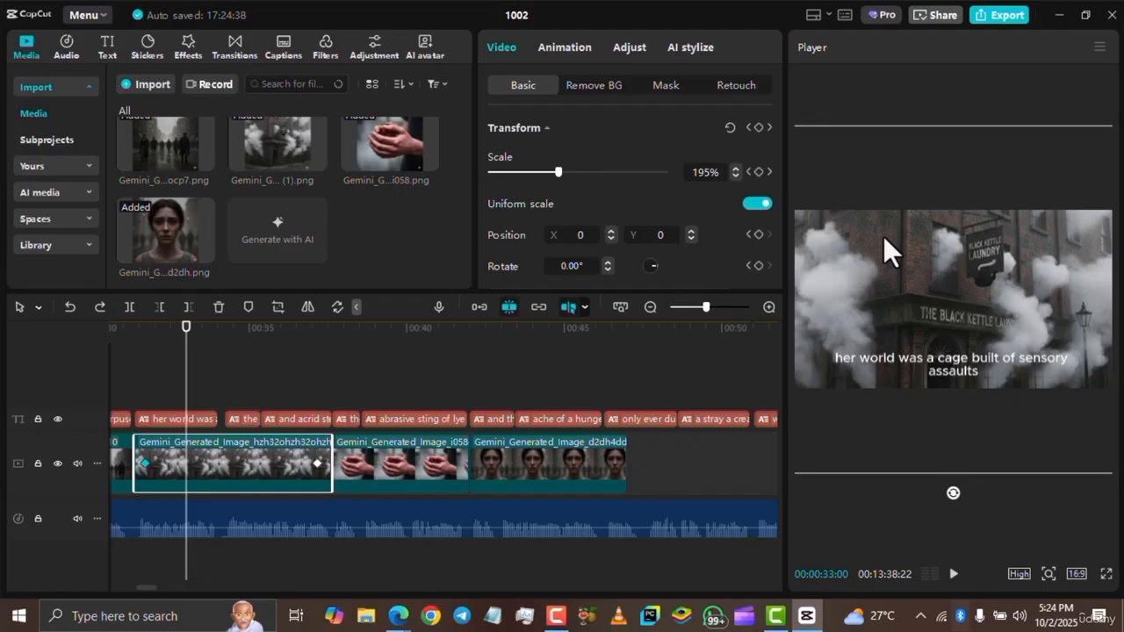
# - Add a Transform keyframe near the end of the fifth clip, the clasped hands image
pyautogui.click(423, 453)
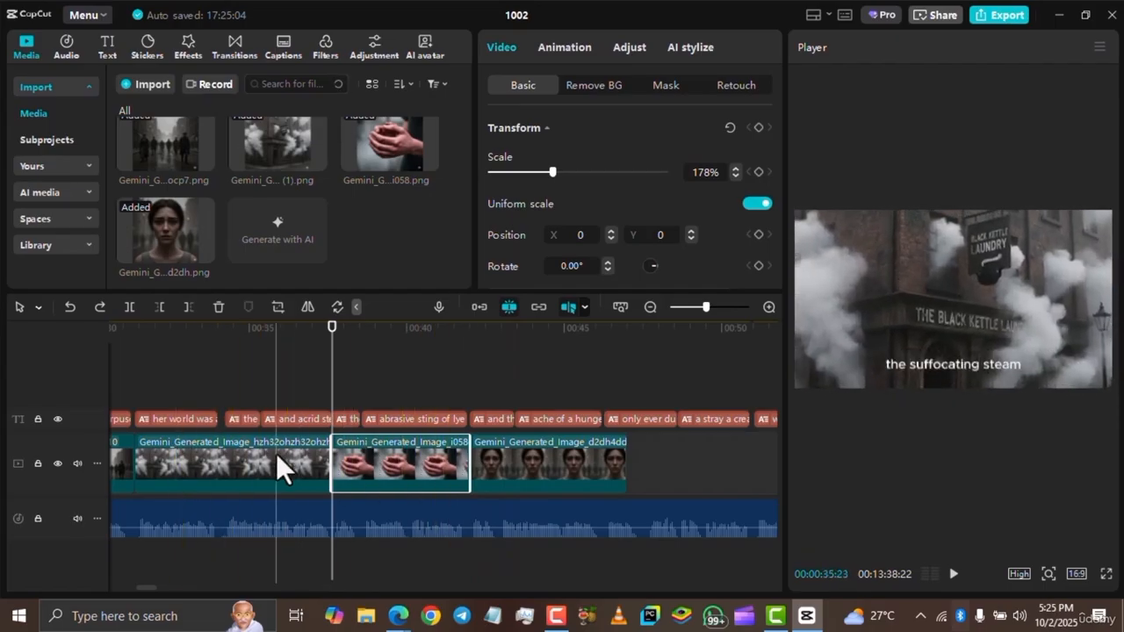
pyautogui.click(462, 329)
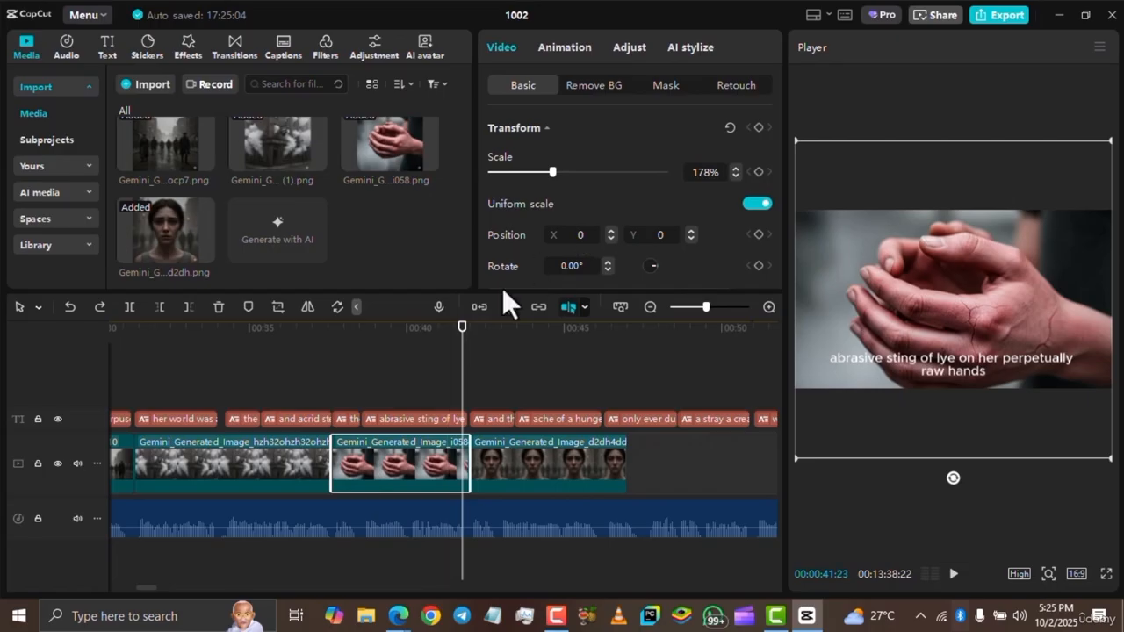
pyautogui.scroll(2, 461, 323)
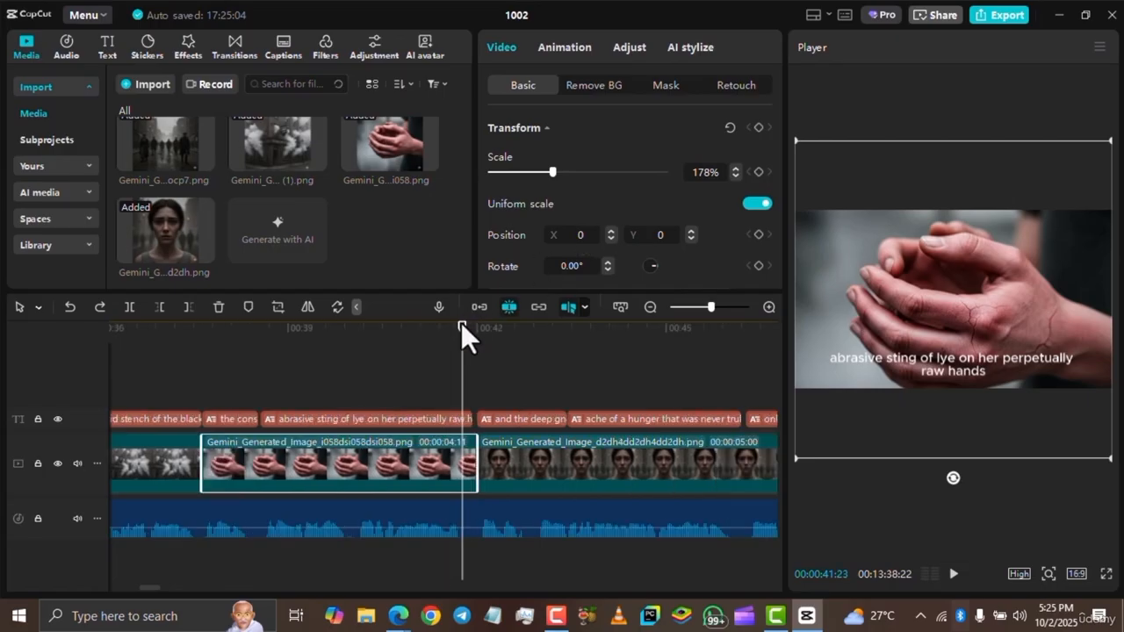
pyautogui.click(482, 329)
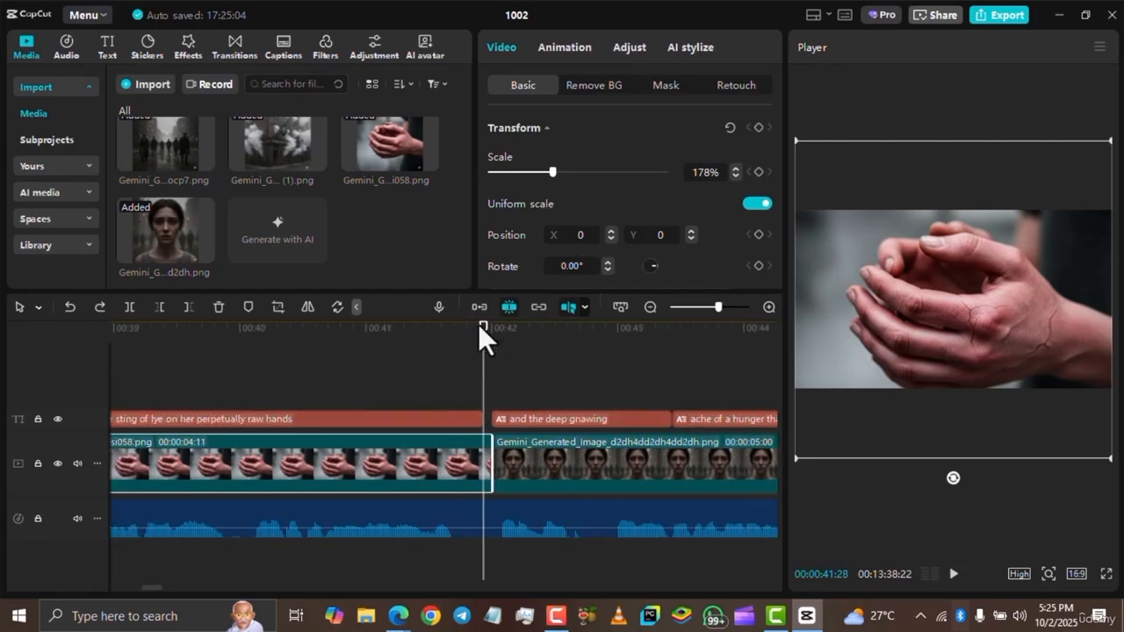
pyautogui.click(758, 129)
pyautogui.hotkey('ctrl', '-')
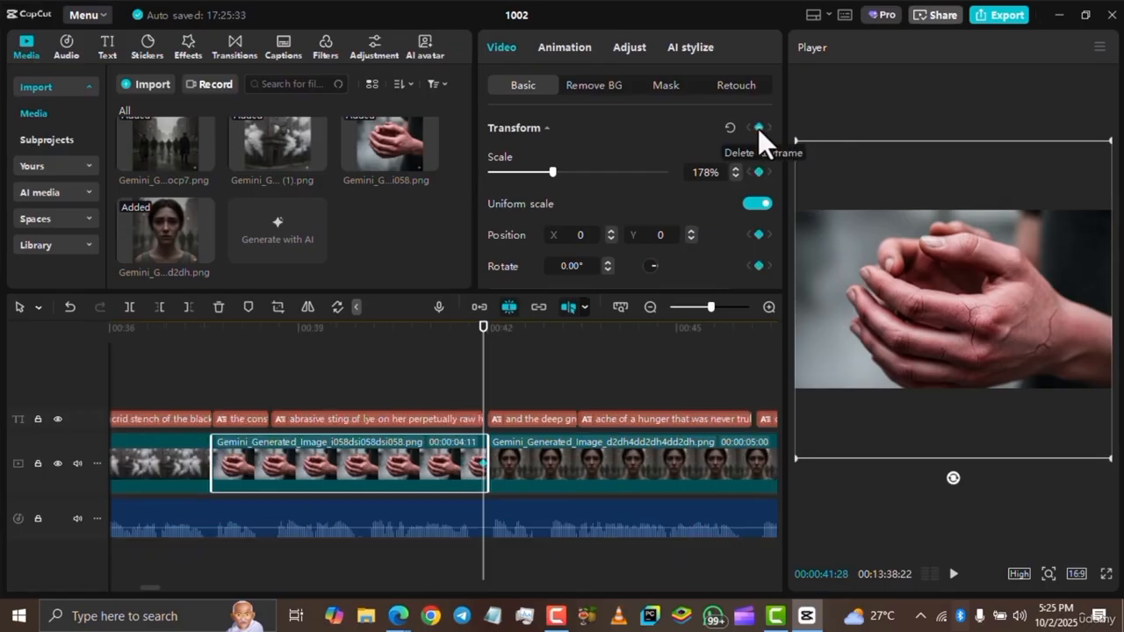
# - Keyframe a scale of 303% near the start of the clasped hands clip
pyautogui.click(220, 326)
pyautogui.press('Left')
pyautogui.press('Left')
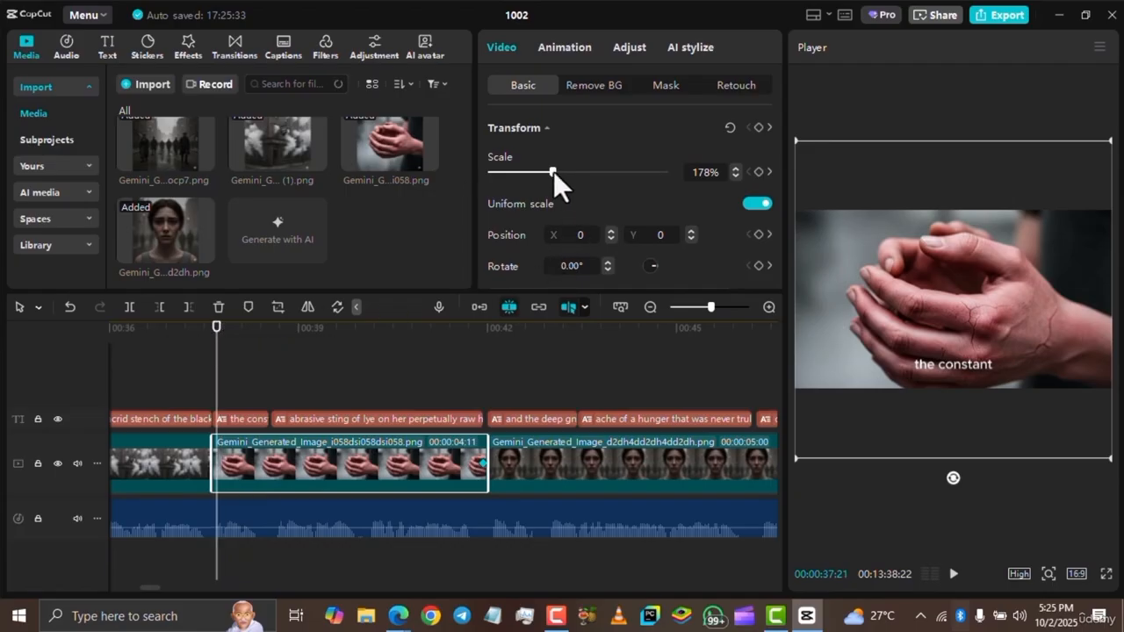
pyautogui.moveTo(554, 171); pyautogui.dragTo(596, 178)
pyautogui.click(758, 171)
# - Play the timeline from just before the clasped hands clip into the woman's portrait clip to check the zoom-out
pyautogui.click(197, 330)
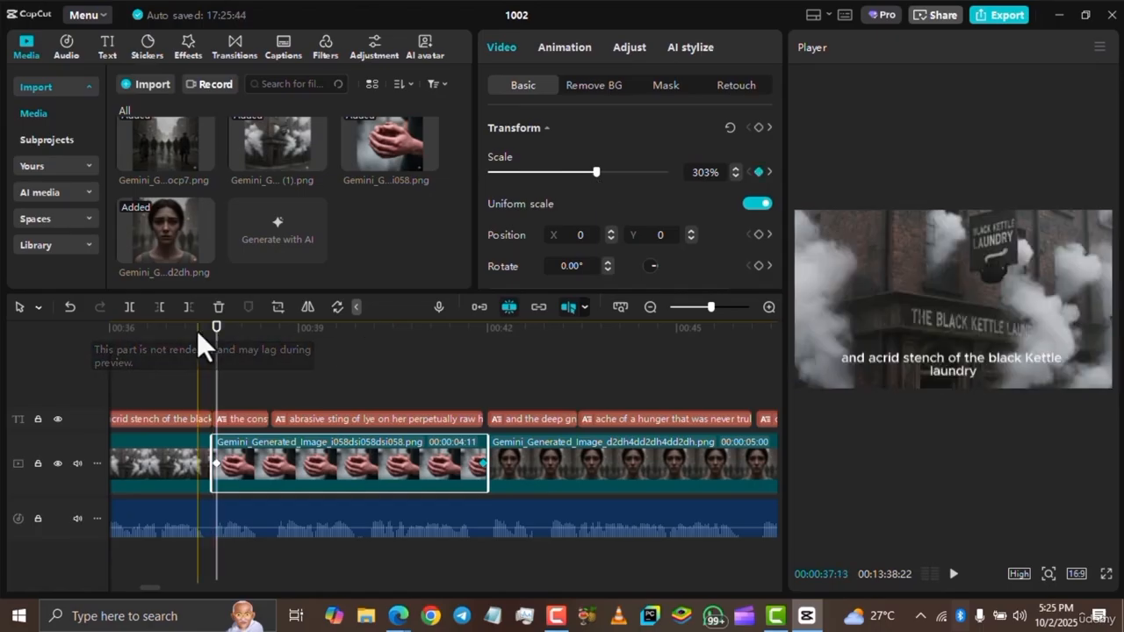
pyautogui.press('space')
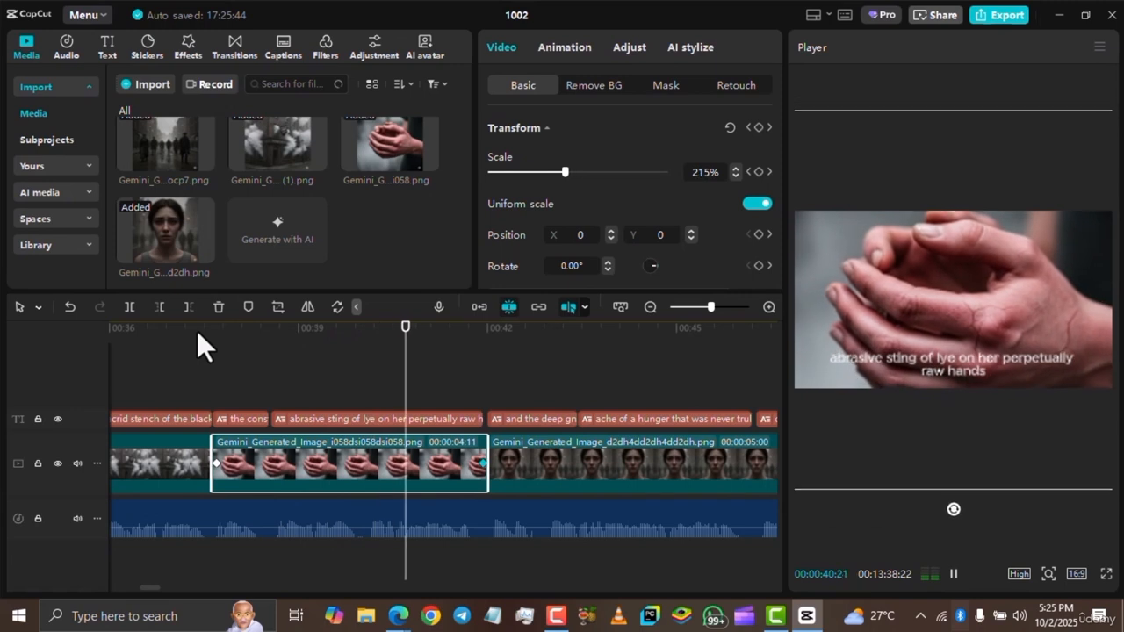
pyautogui.press('space')
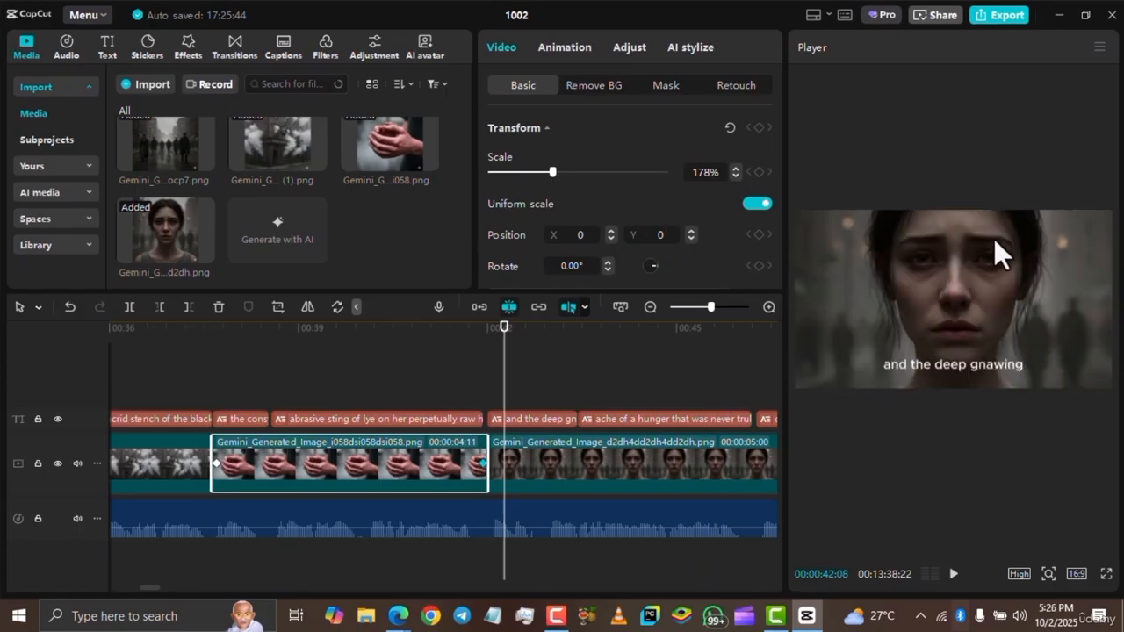
# - Enlarge the woman's portrait clip to 237%, trying sideways shifts of the image at 180% and 237% and undoing them
pyautogui.click(531, 462)
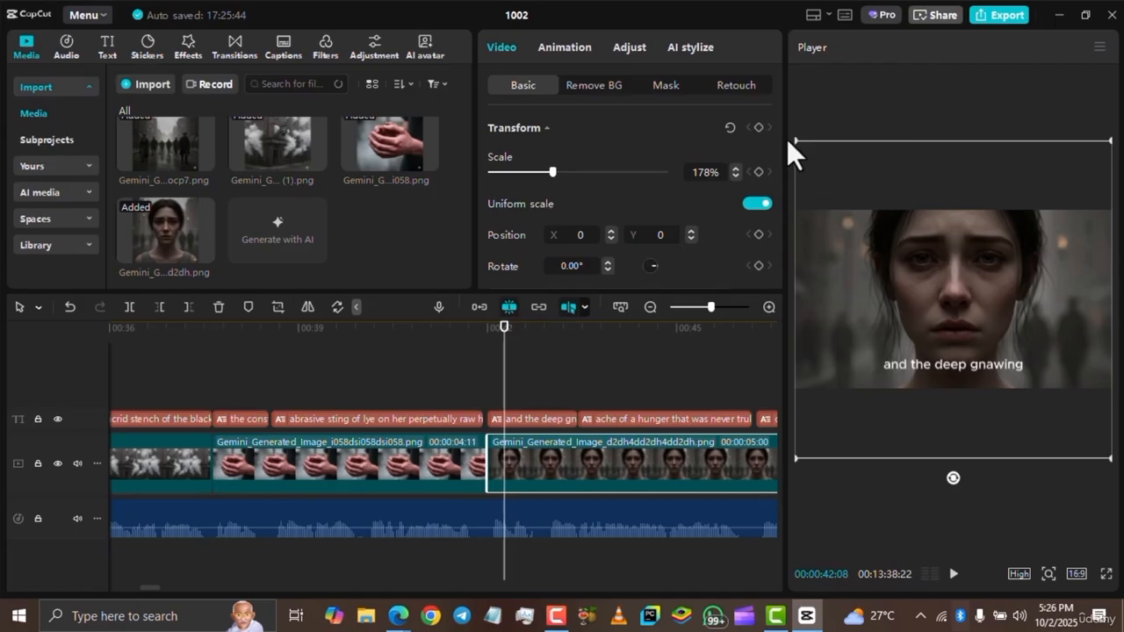
pyautogui.moveTo(553, 171); pyautogui.dragTo(550, 170)
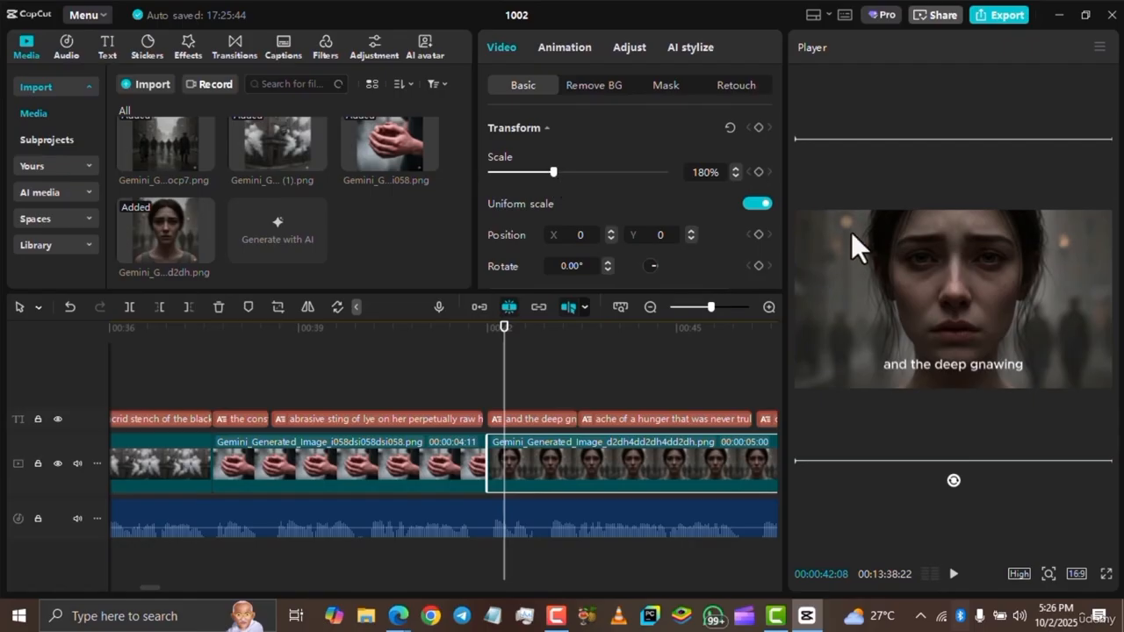
pyautogui.moveTo(905, 264); pyautogui.dragTo(971, 263)
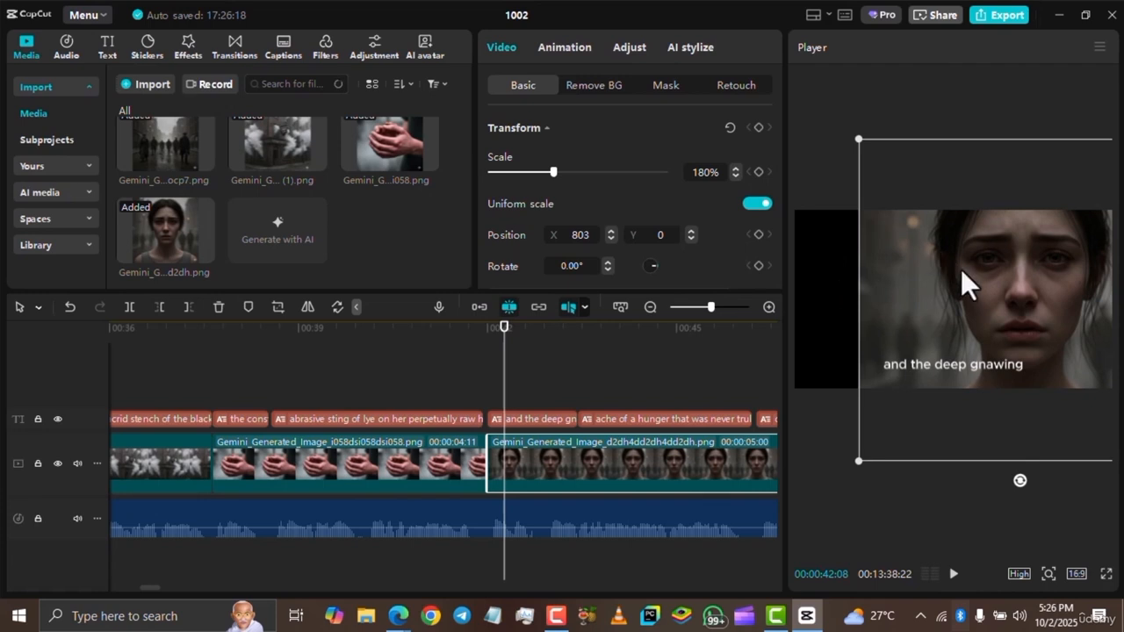
pyautogui.hotkey('ctrl', 'z')
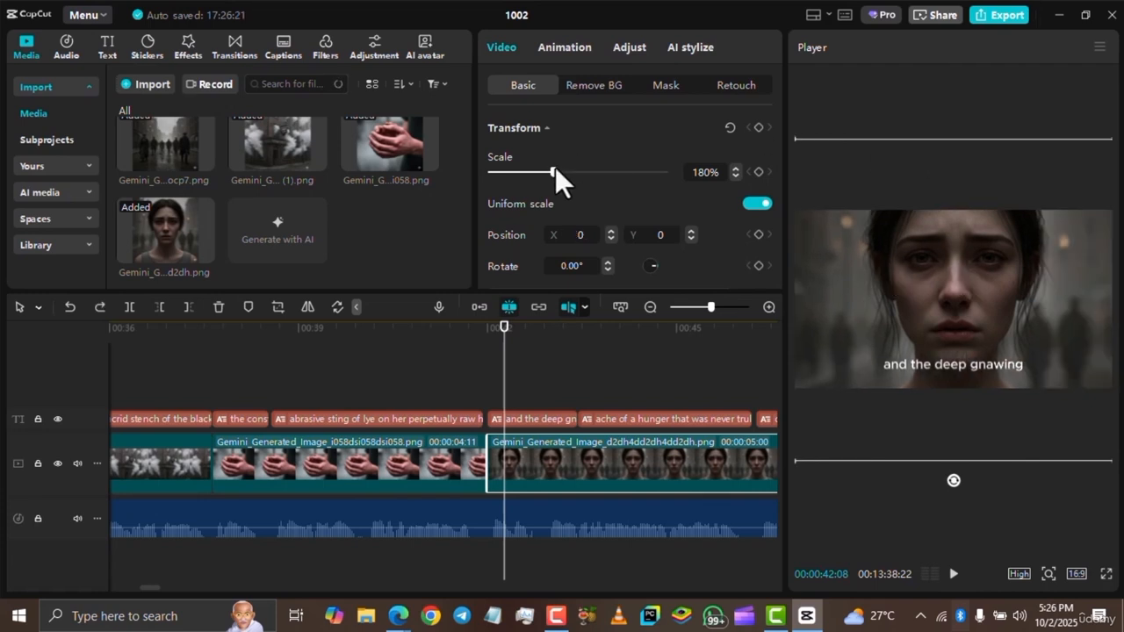
pyautogui.moveTo(553, 166); pyautogui.dragTo(573, 172)
pyautogui.moveTo(844, 234); pyautogui.dragTo(898, 241)
pyautogui.hotkey('ctrl', 'z')
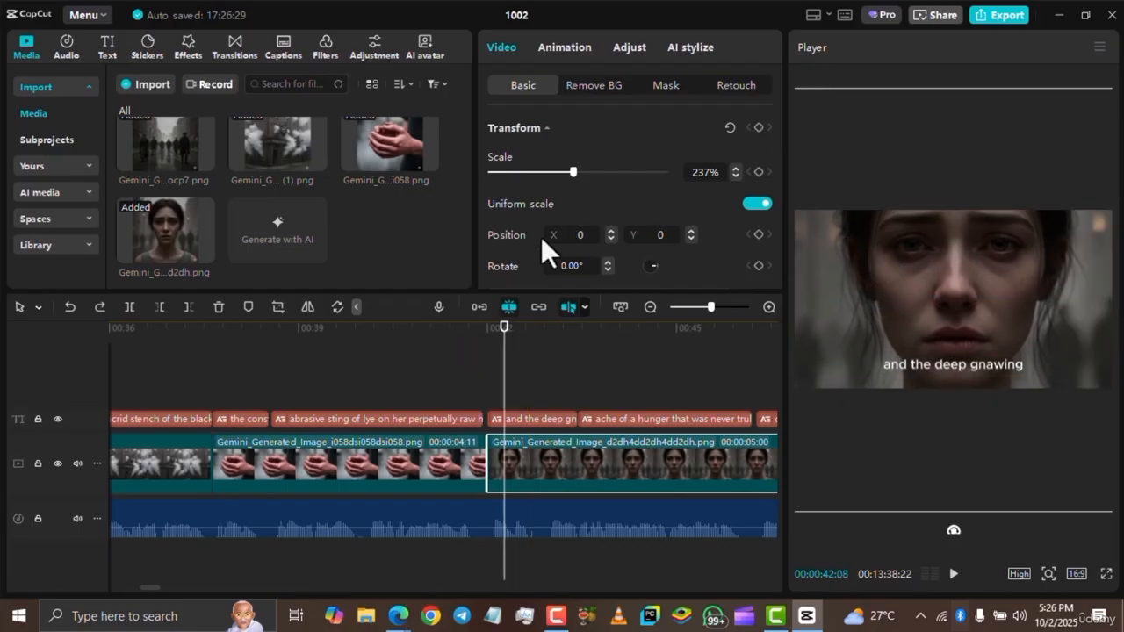
# - Keyframe the portrait clip with a Transform keyframe near its start and position X -650, Y 403 and scale 268% near its end
pyautogui.click(493, 330)
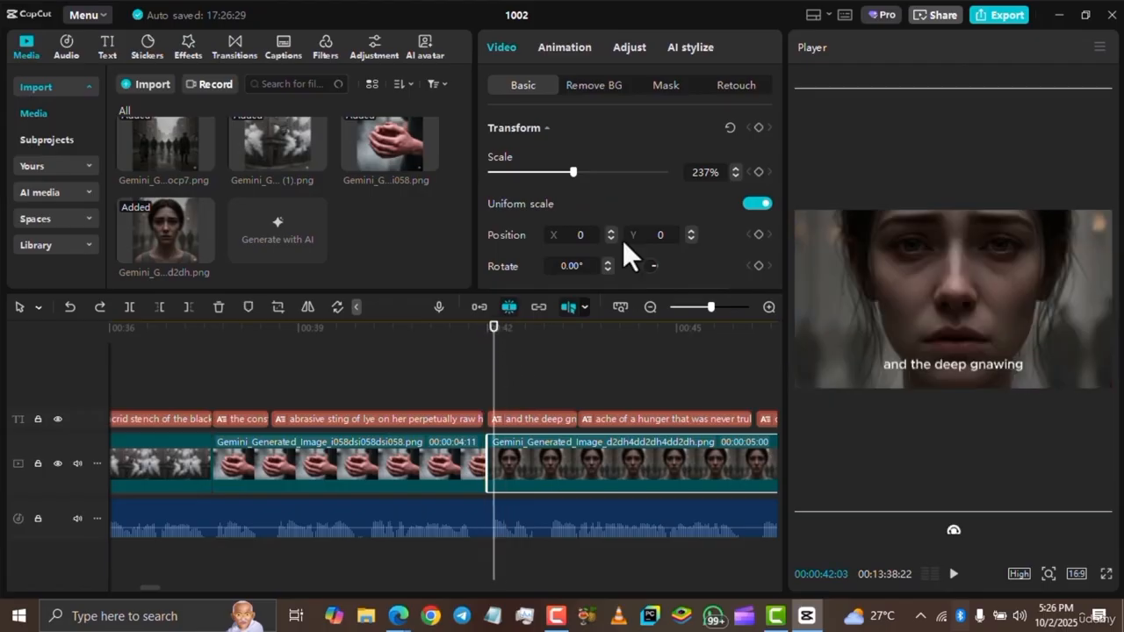
pyautogui.click(758, 128)
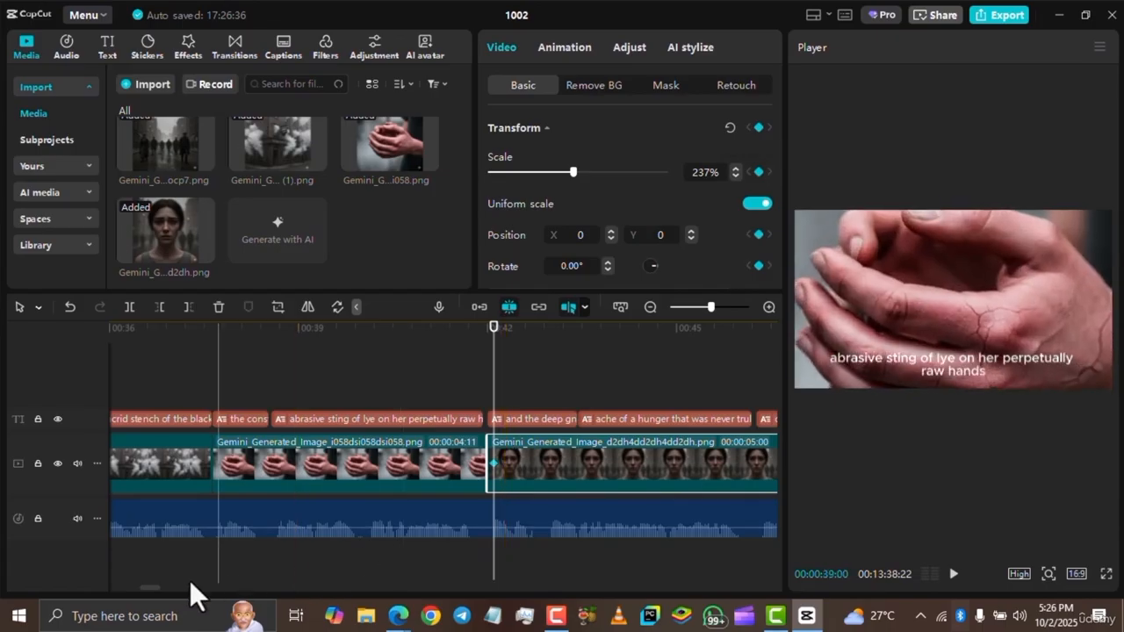
pyautogui.click(698, 306)
pyautogui.scroll(3, 489, 346)
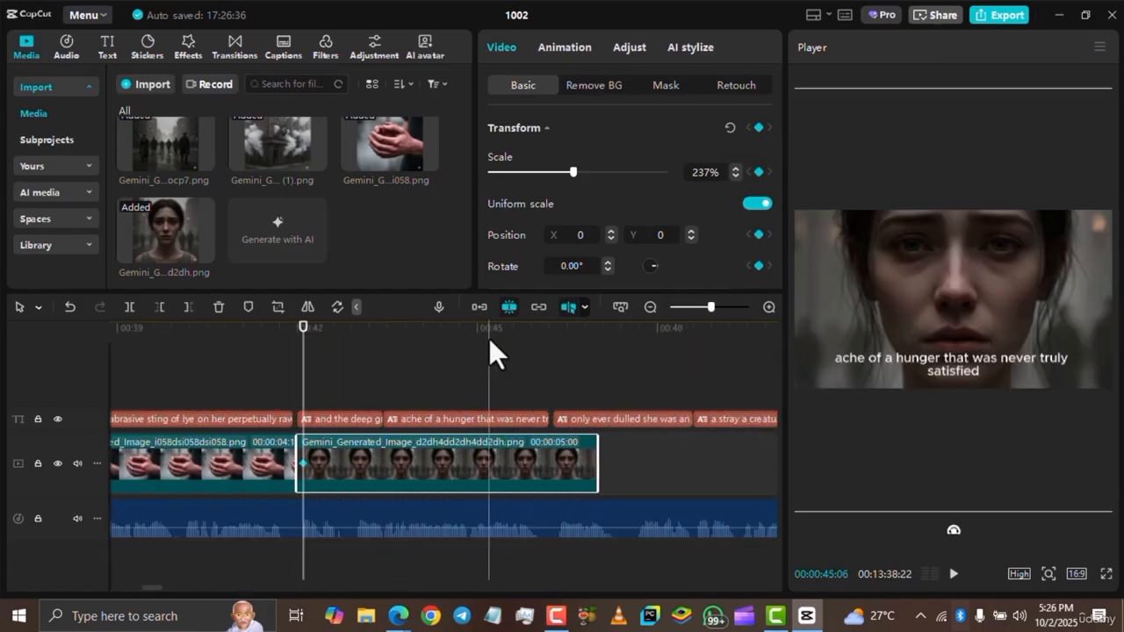
pyautogui.click(589, 330)
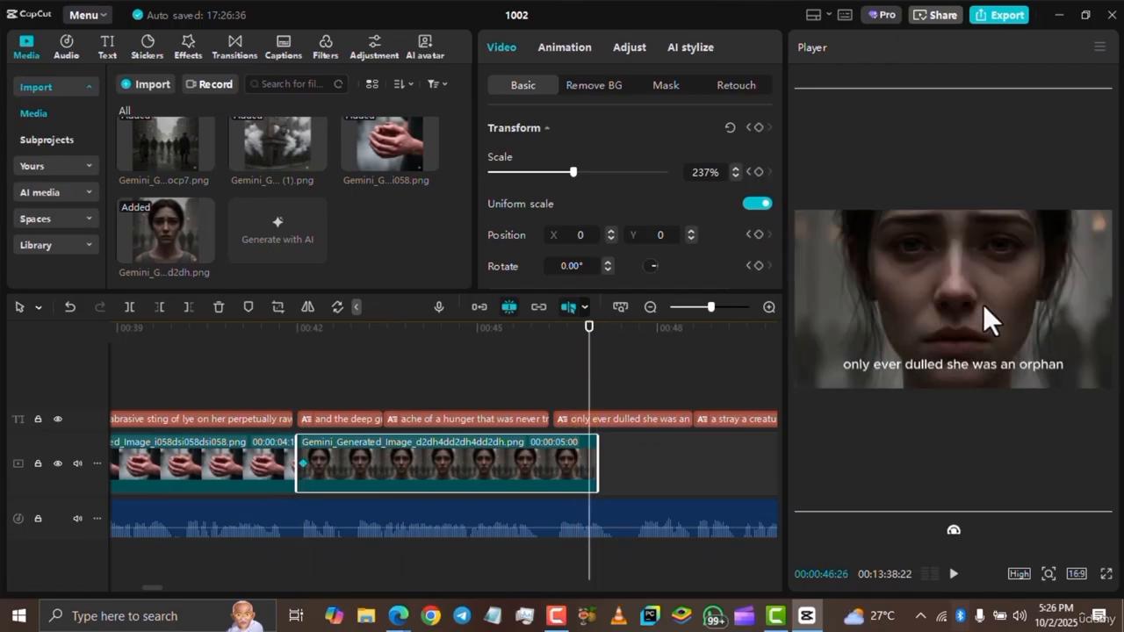
pyautogui.moveTo(981, 304); pyautogui.dragTo(927, 270)
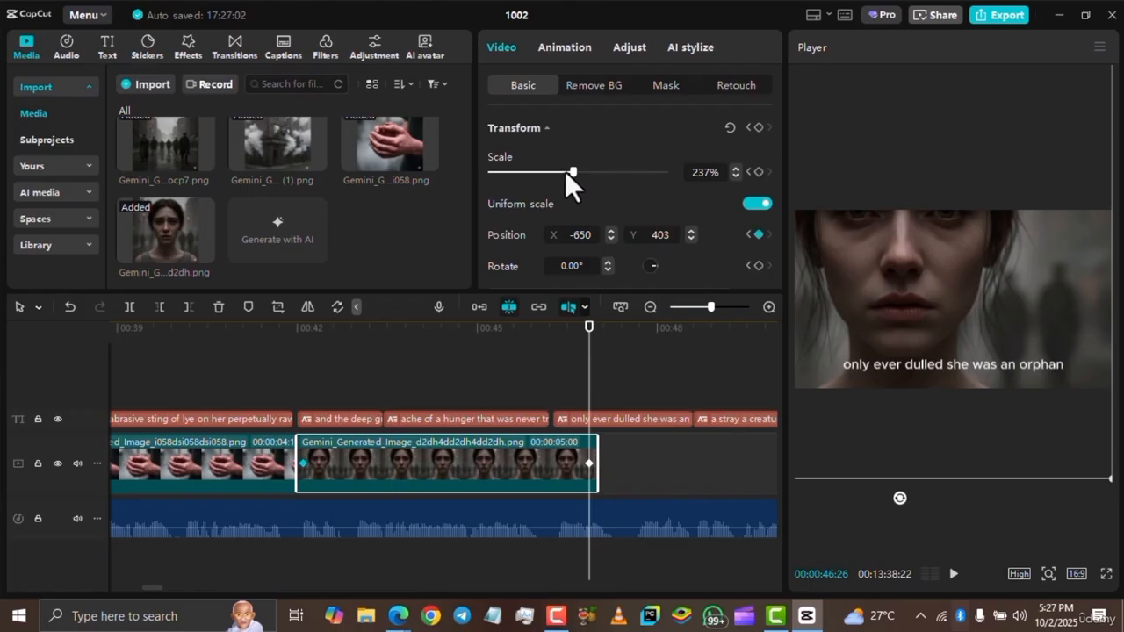
pyautogui.moveTo(572, 171); pyautogui.dragTo(583, 173)
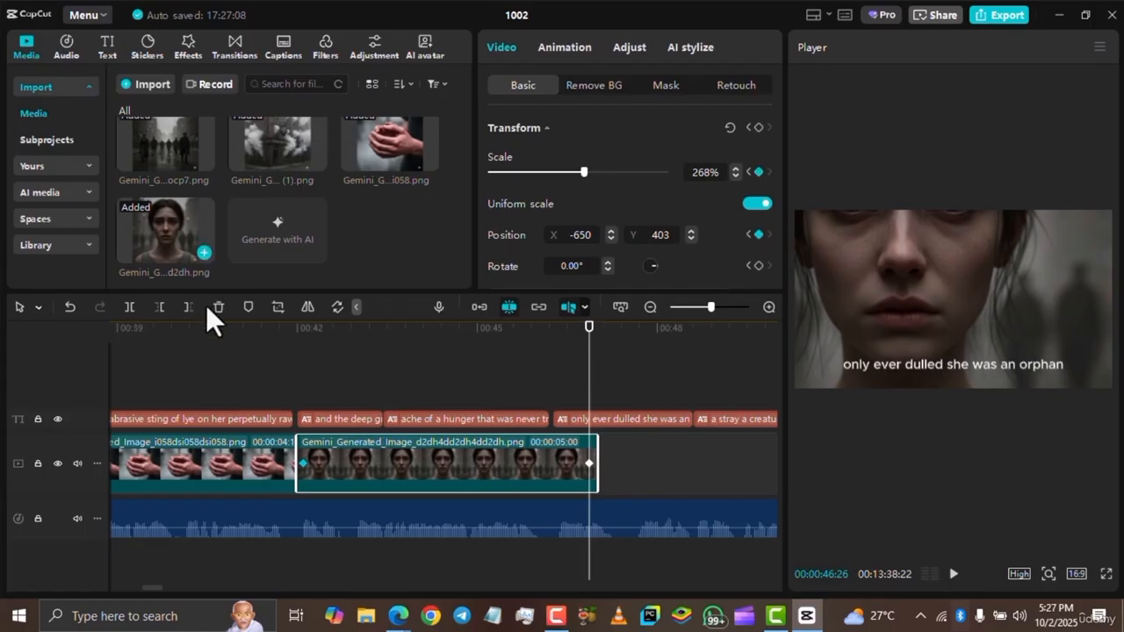
# - Play the portrait clip from just before its start to past its end to check the keyframed move
pyautogui.click(272, 329)
pyautogui.press('space')
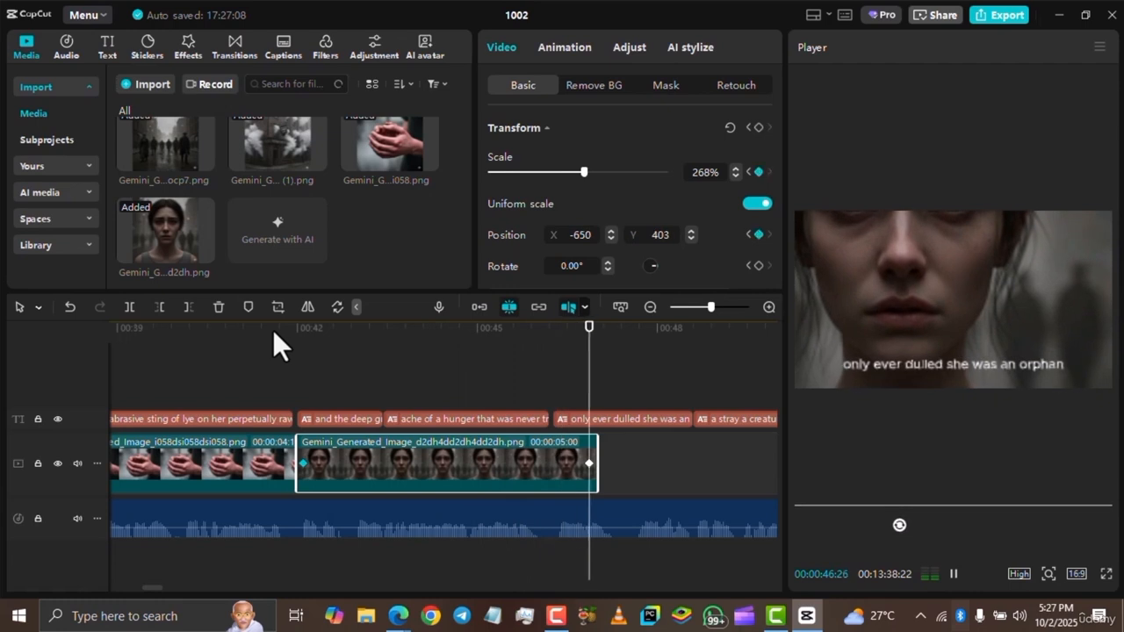
pyautogui.press('space')
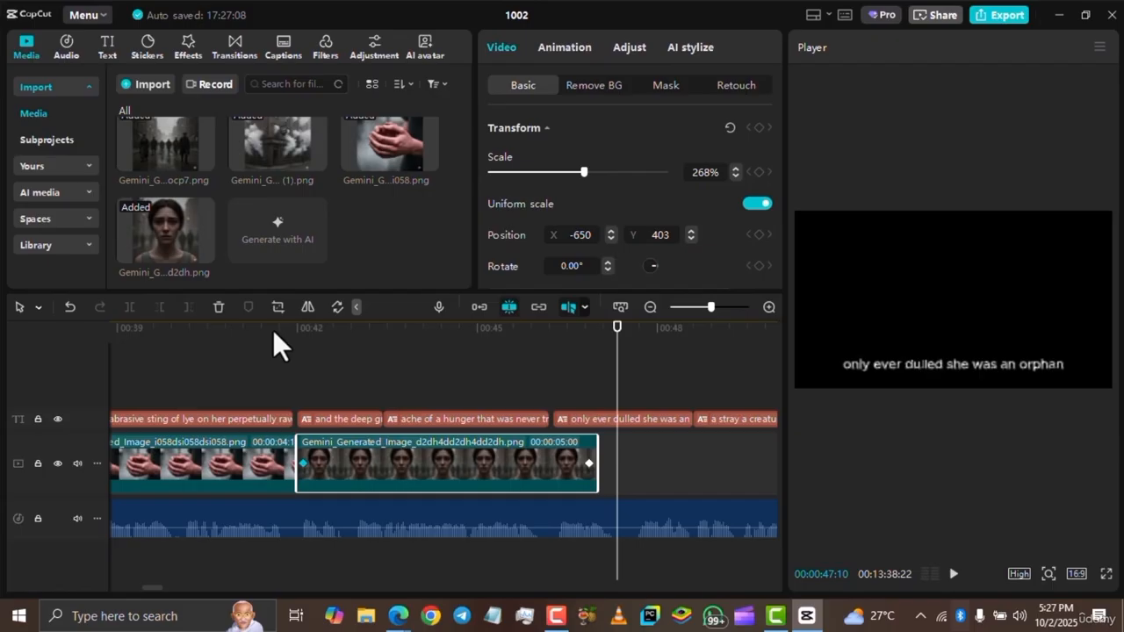
# - View the Out animation presets for the portrait clip and look over the whole timeline of clips, captions and narration
pyautogui.scroll(-2, 272, 329)
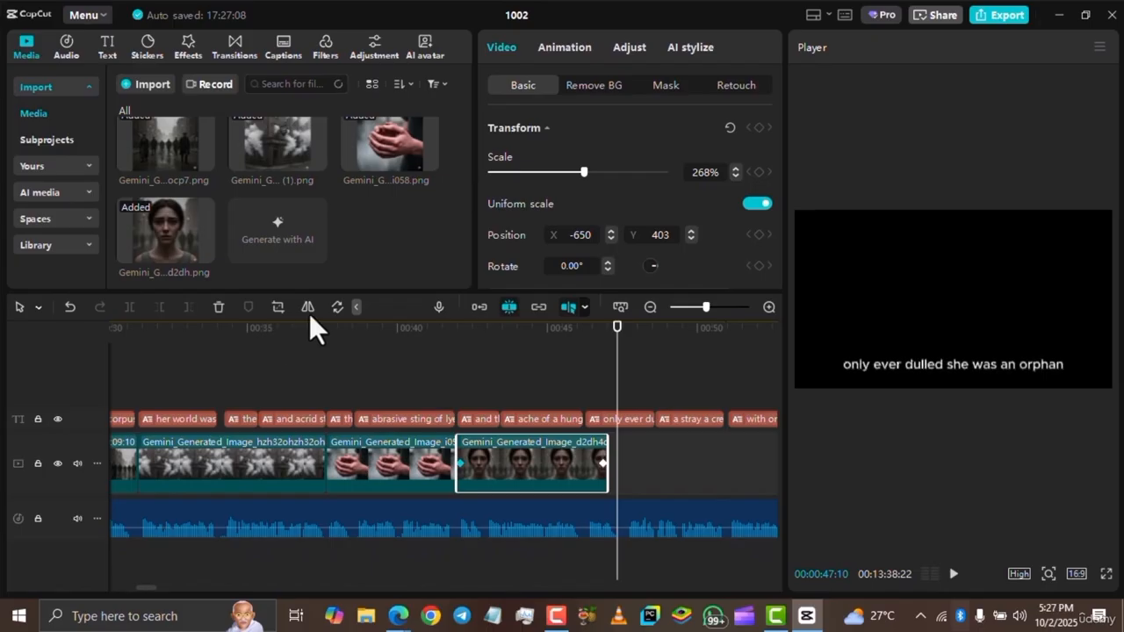
pyautogui.click(576, 53)
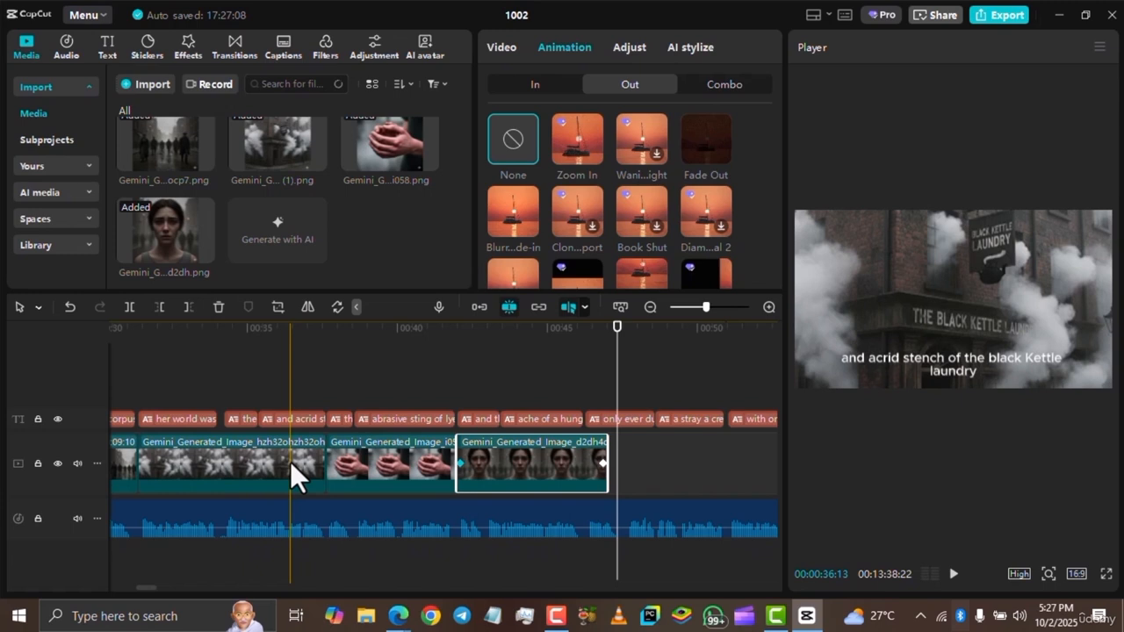
pyautogui.scroll(-2, 289, 461)
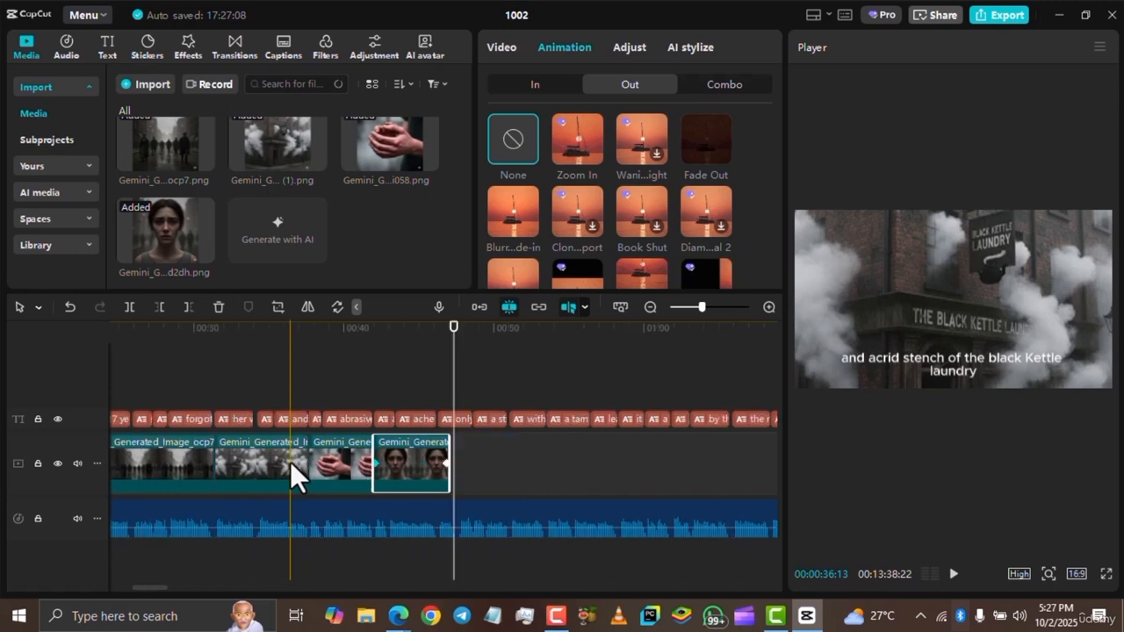
pyautogui.scroll(-2, 290, 461)
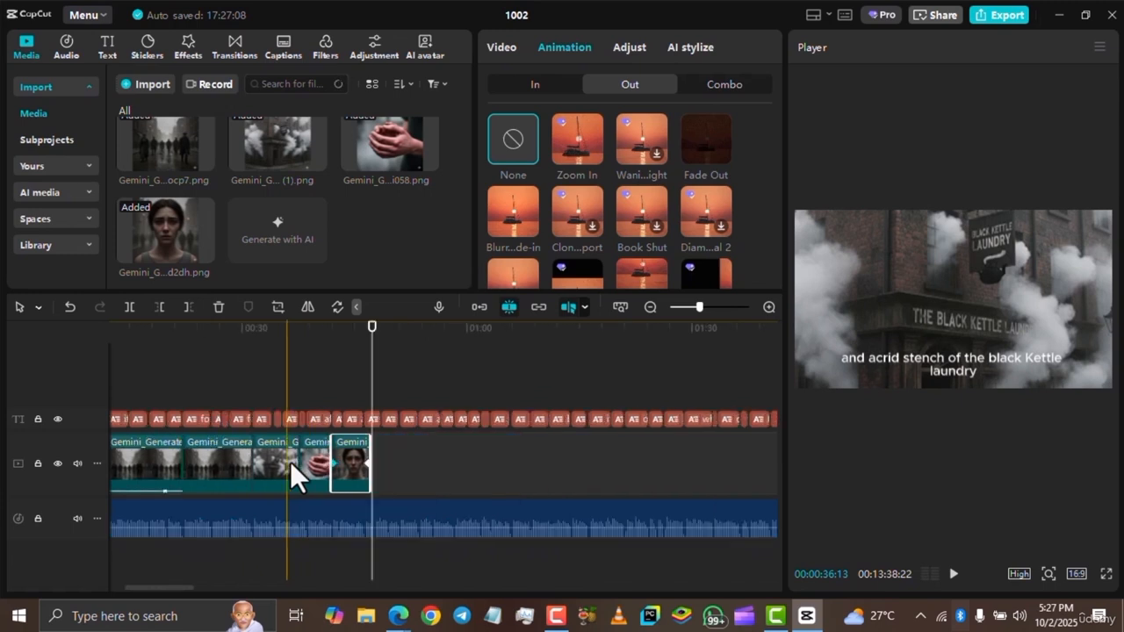
pyautogui.scroll(-2, 290, 461)
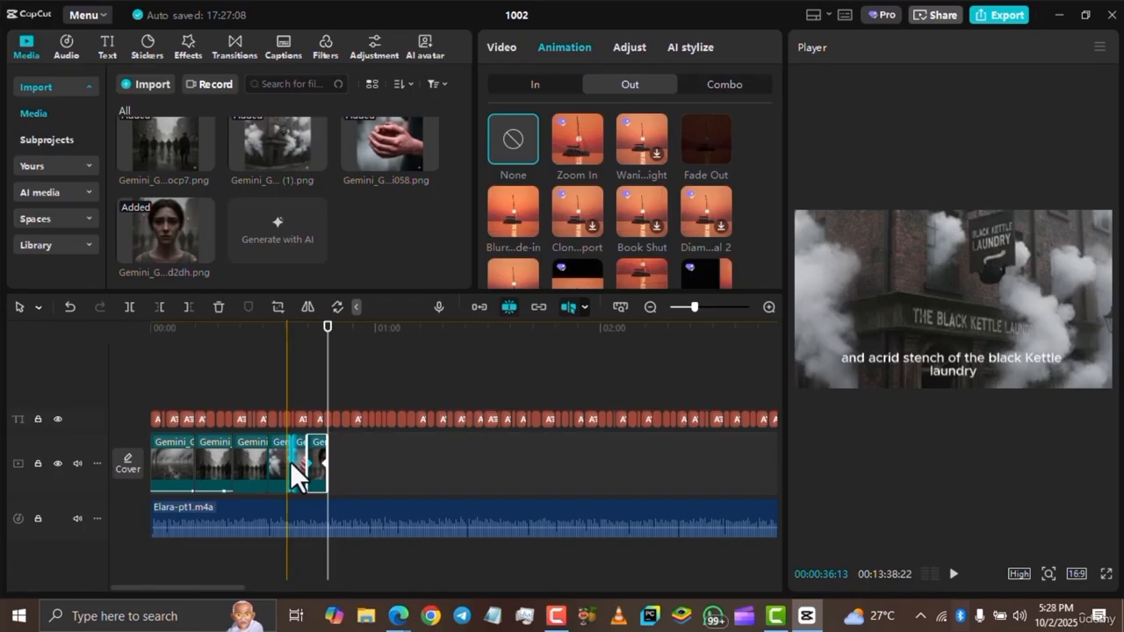
pyautogui.scroll(-2, 293, 464)
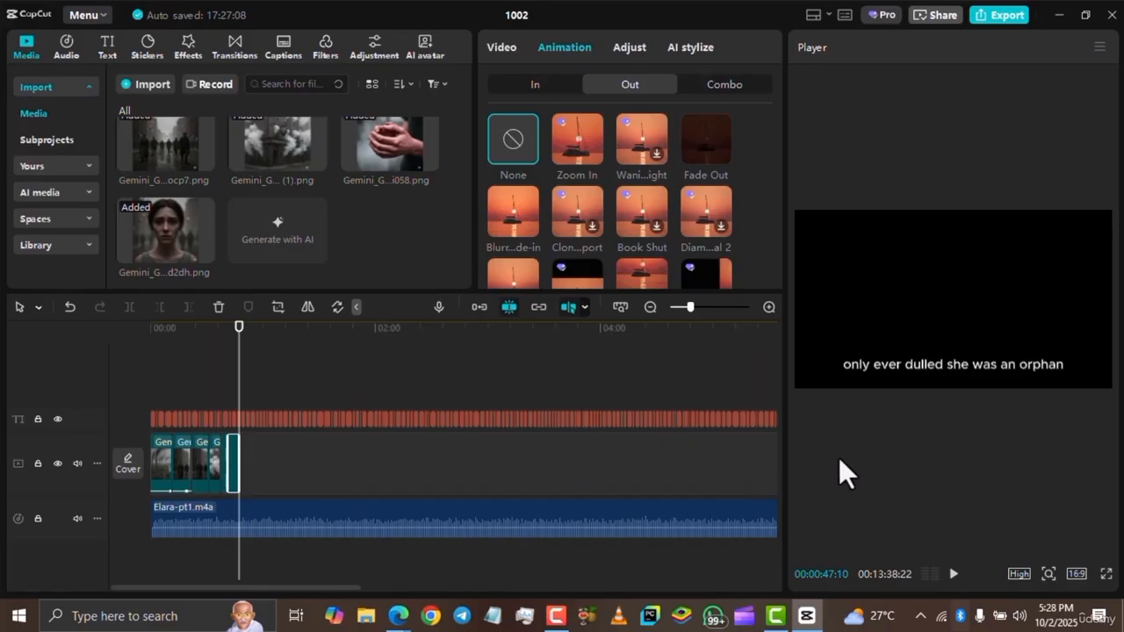
pyautogui.click(437, 372)
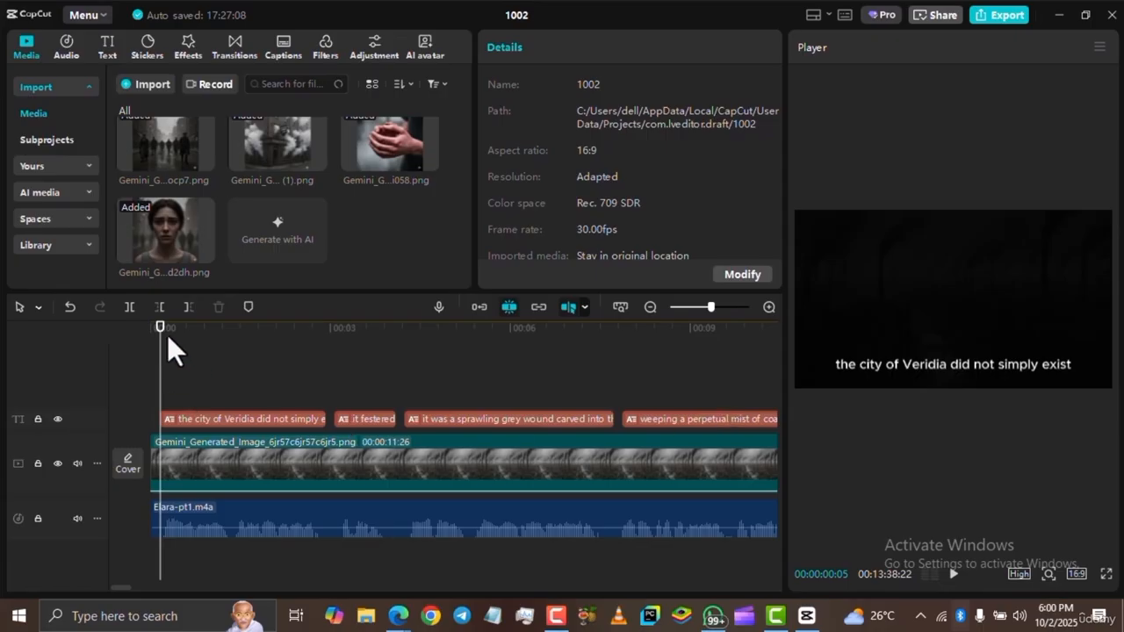
# - Scrub through the first second of the opening city clip and return the playhead to the beginning
pyautogui.moveTo(163, 341); pyautogui.dragTo(201, 348)
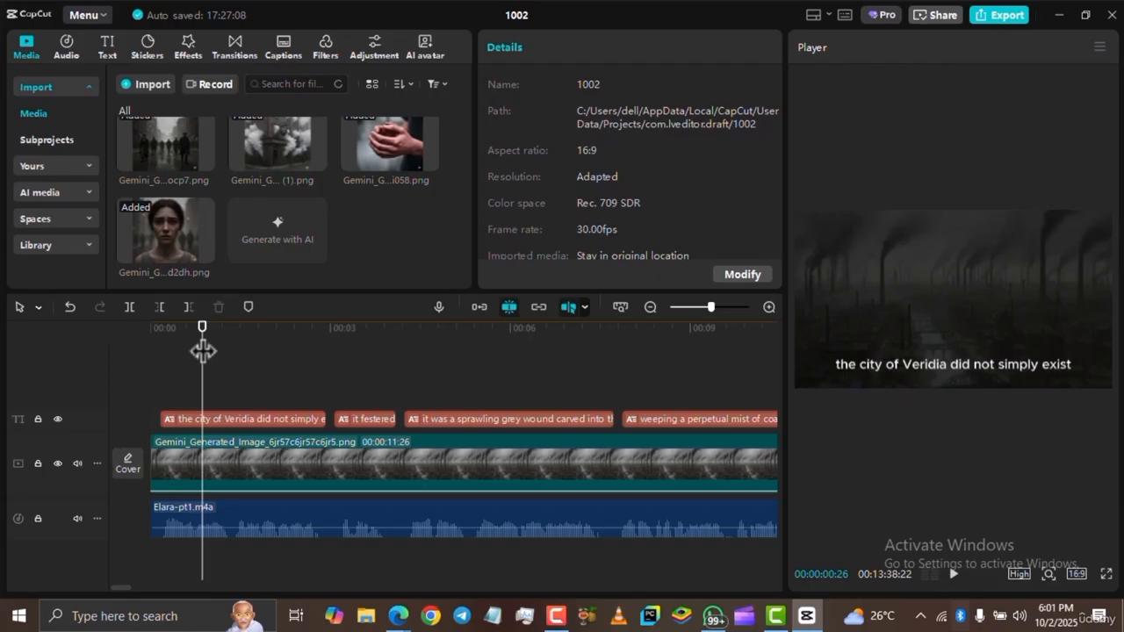
pyautogui.moveTo(193, 329); pyautogui.dragTo(149, 332)
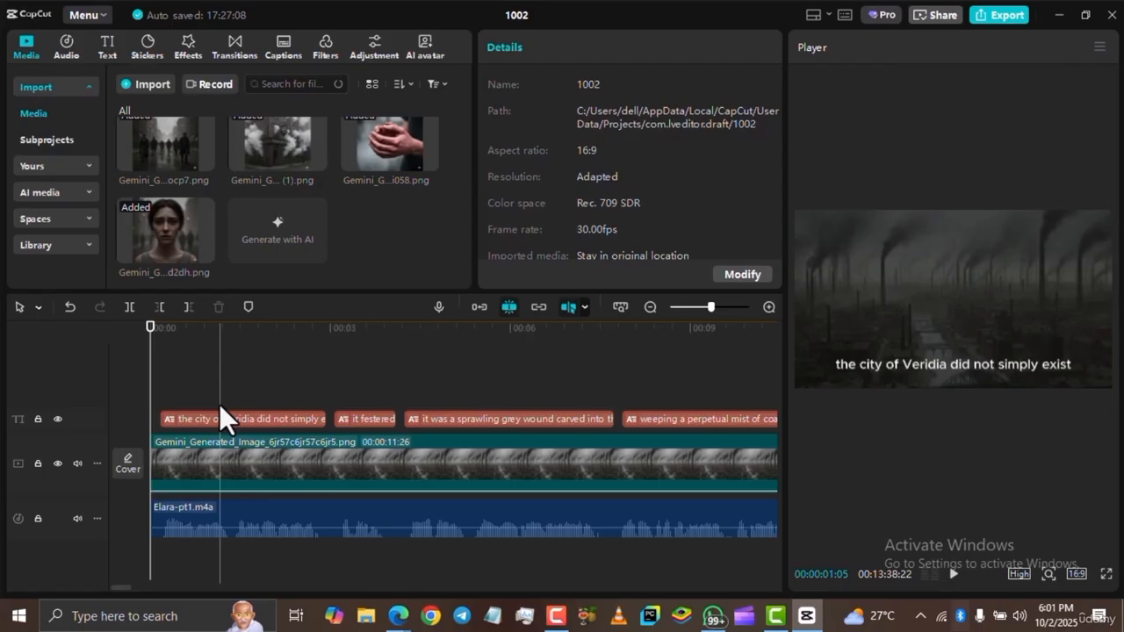
pyautogui.moveTo(175, 368); pyautogui.dragTo(160, 351)
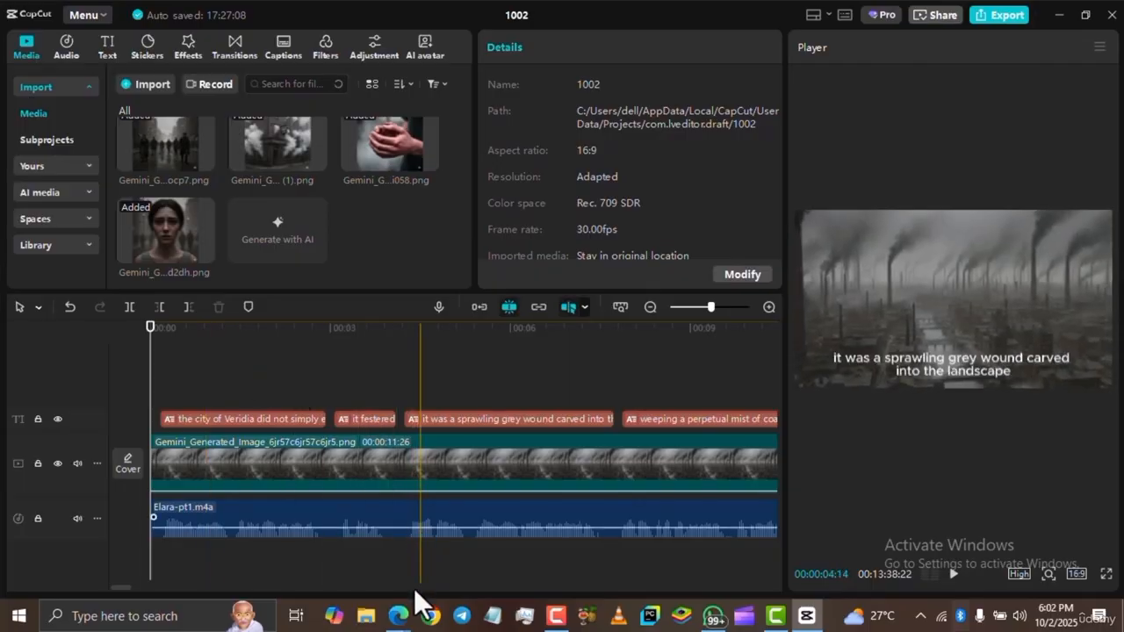
# - Switch to the Edge browser and bring up the Google Flow page, scrolling to its existing projects
pyautogui.click(400, 614)
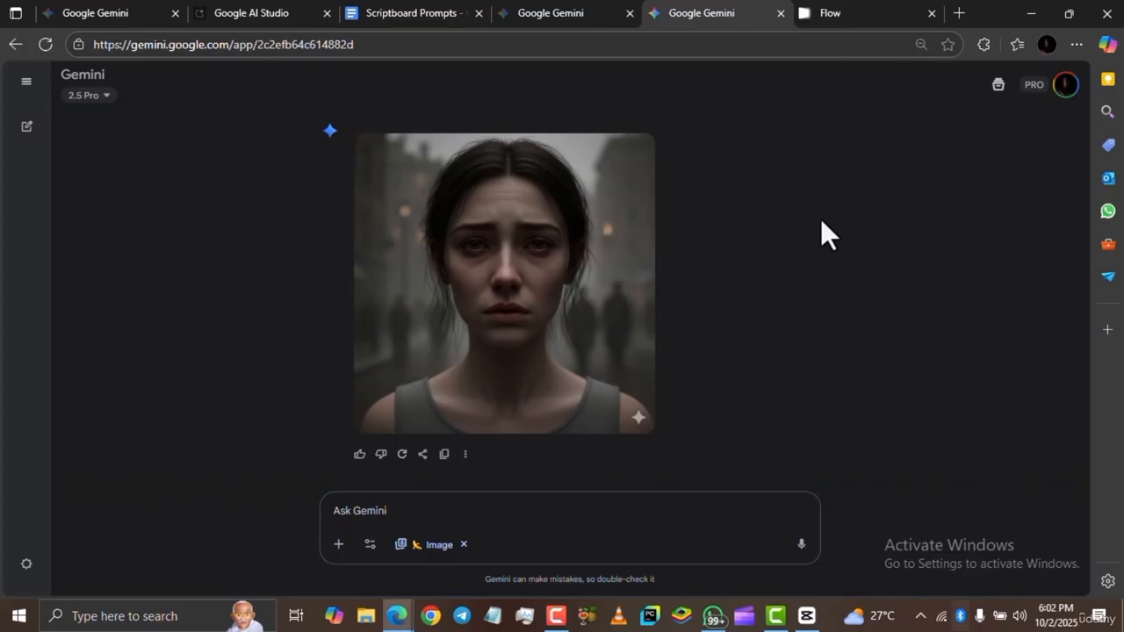
pyautogui.click(833, 14)
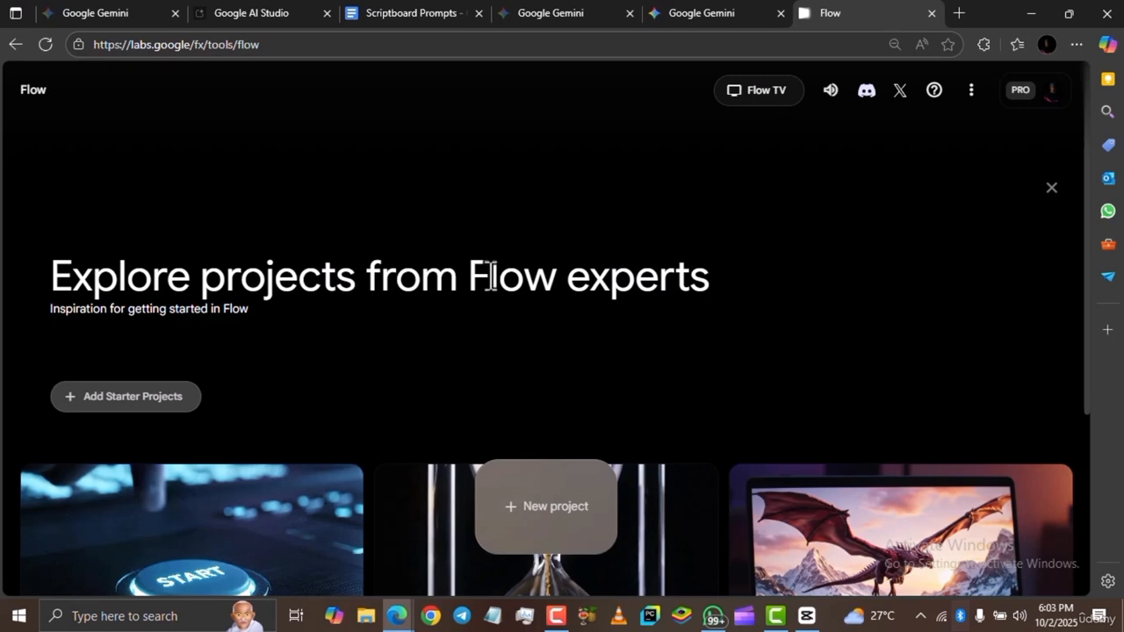
pyautogui.scroll(-3, 491, 275)
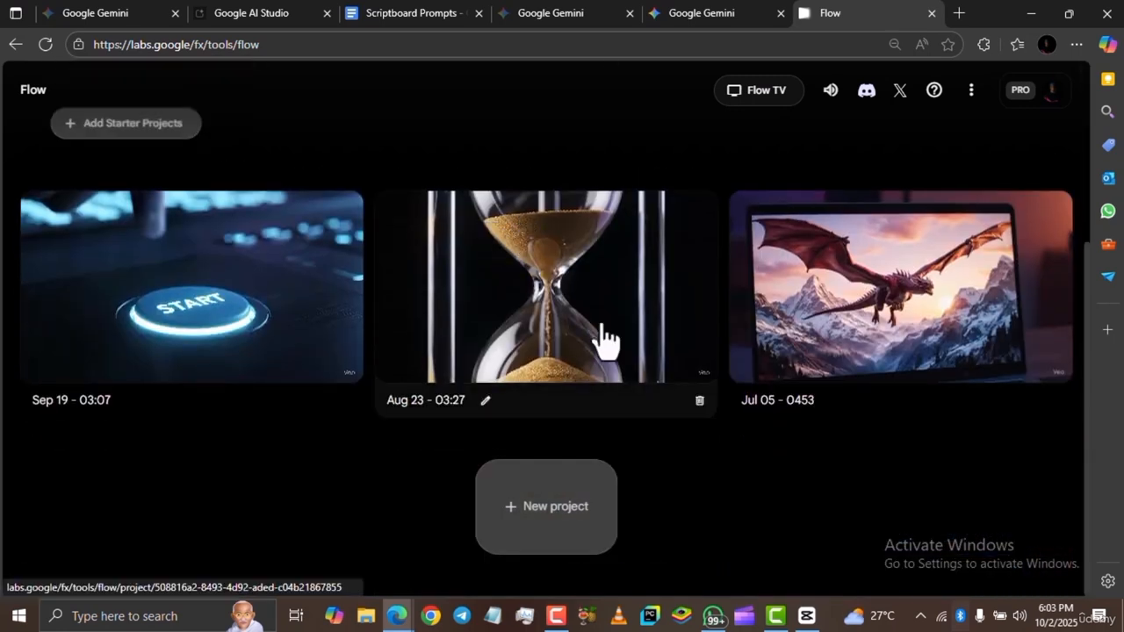
pyautogui.scroll(3, 602, 323)
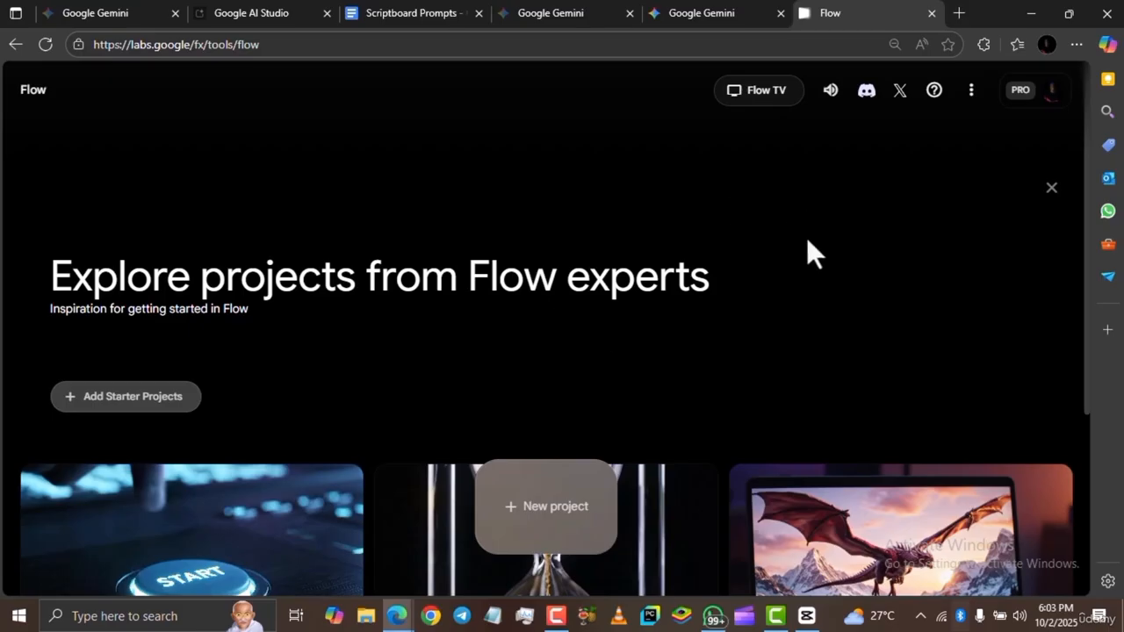
pyautogui.scroll(-1, 829, 303)
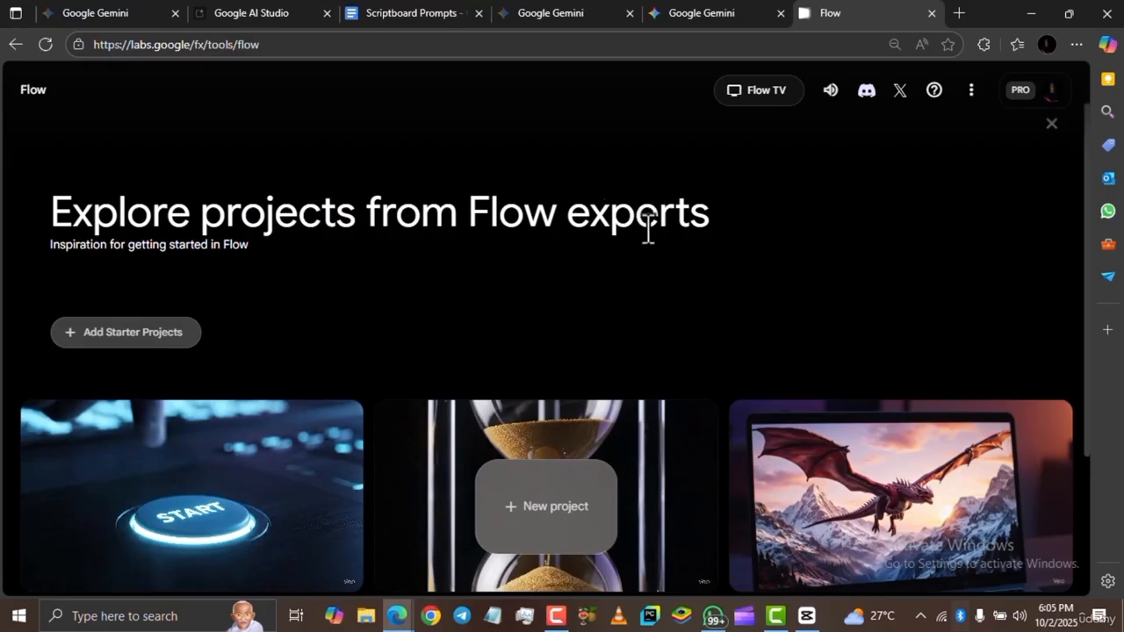
pyautogui.scroll(-1, 648, 230)
pyautogui.scroll(-2, 648, 230)
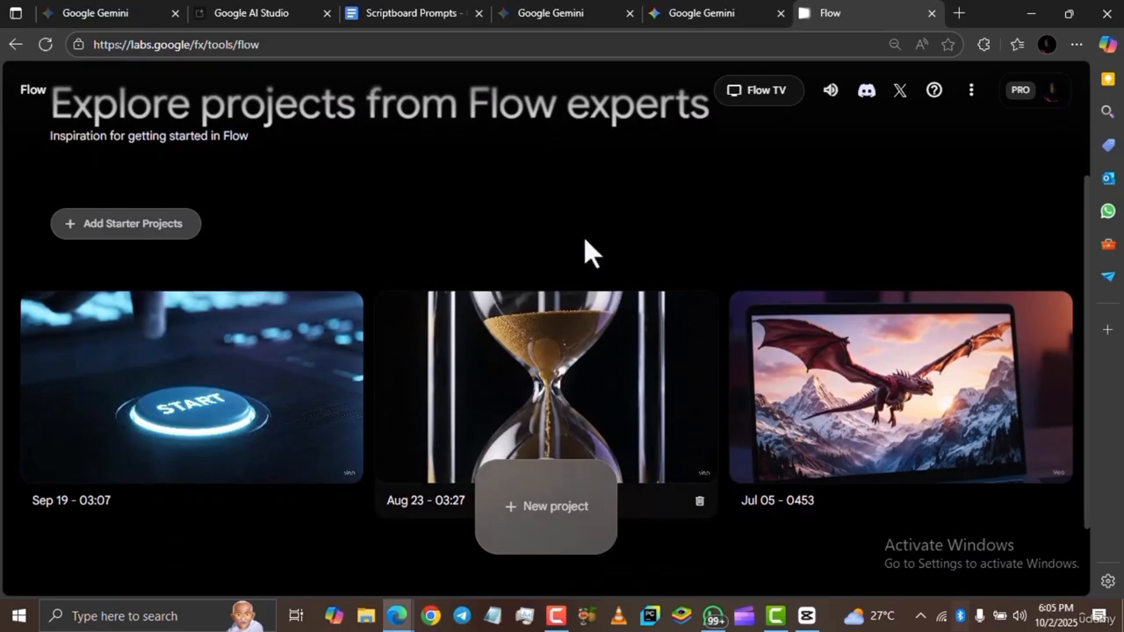
pyautogui.scroll(3, 607, 267)
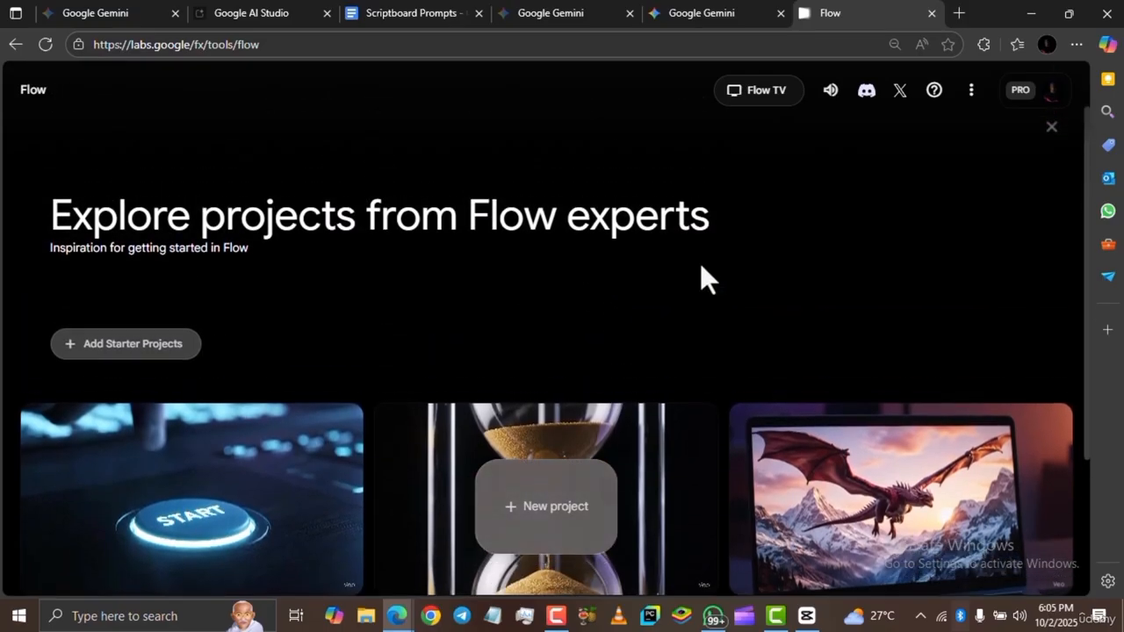
# - Switch to the Gemini chat holding the shot prompts and view its tools, including Create videos with Veo
pyautogui.click(549, 12)
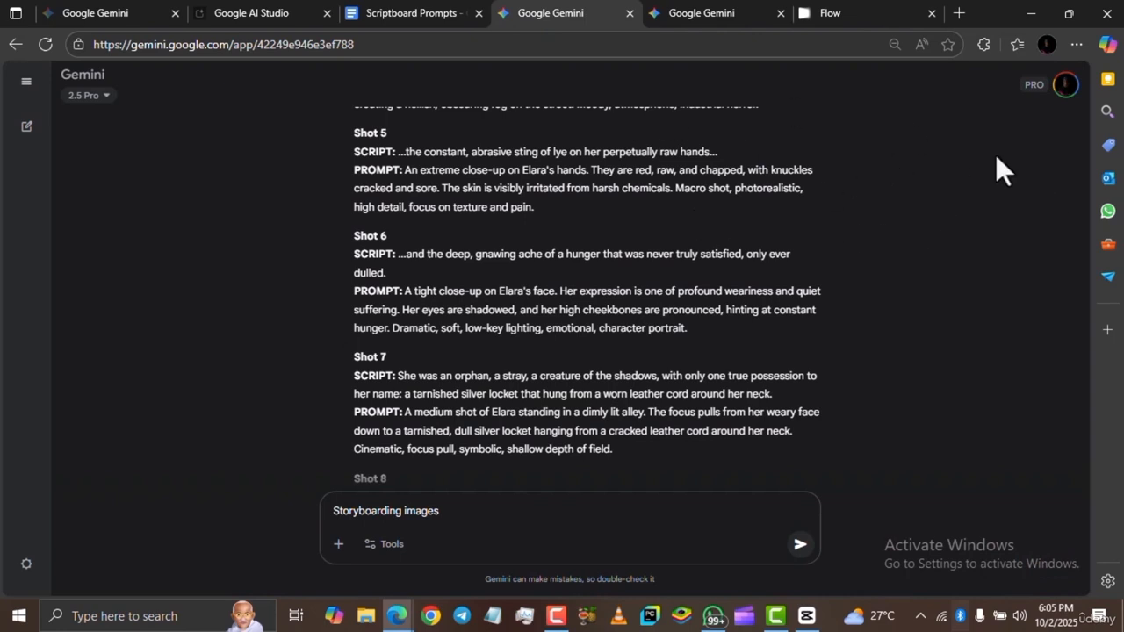
pyautogui.click(377, 550)
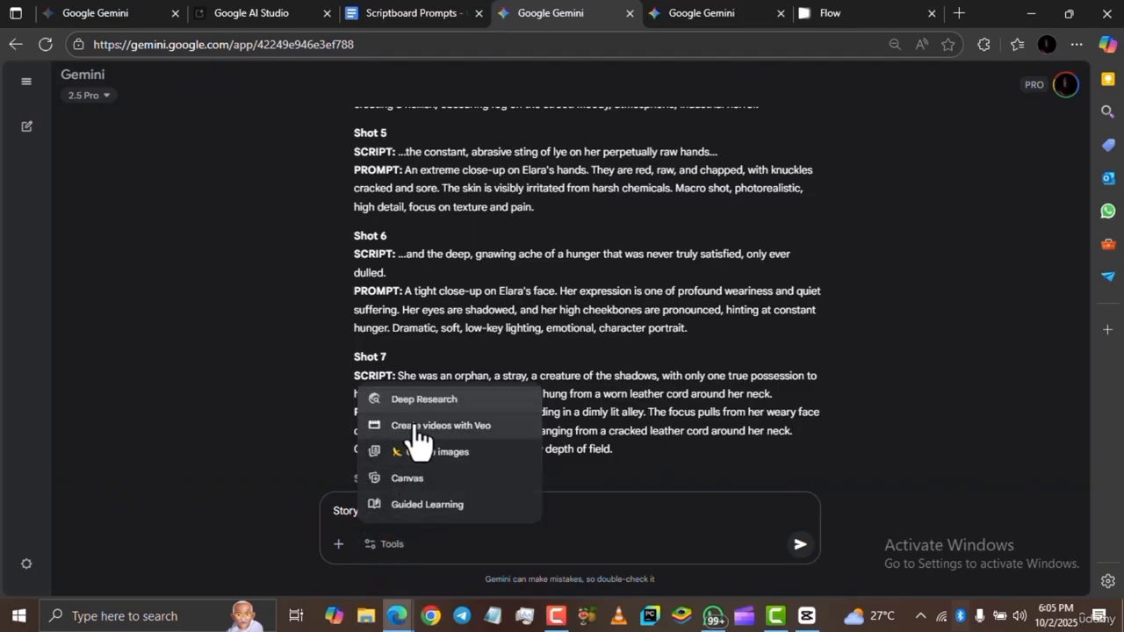
pyautogui.hotkey('ctrl', '-')
pyautogui.hotkey('ctrl', '+')
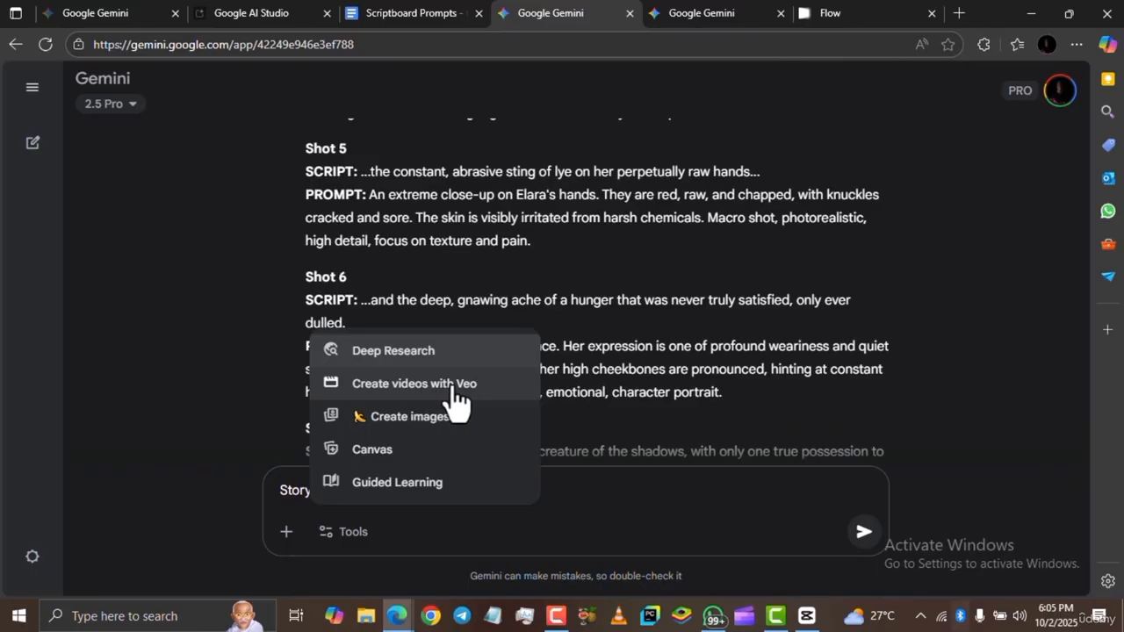
# - In the Gemini image chat, expand the first prompt about the grimy 19th-century industrial city and copy it
pyautogui.click(711, 13)
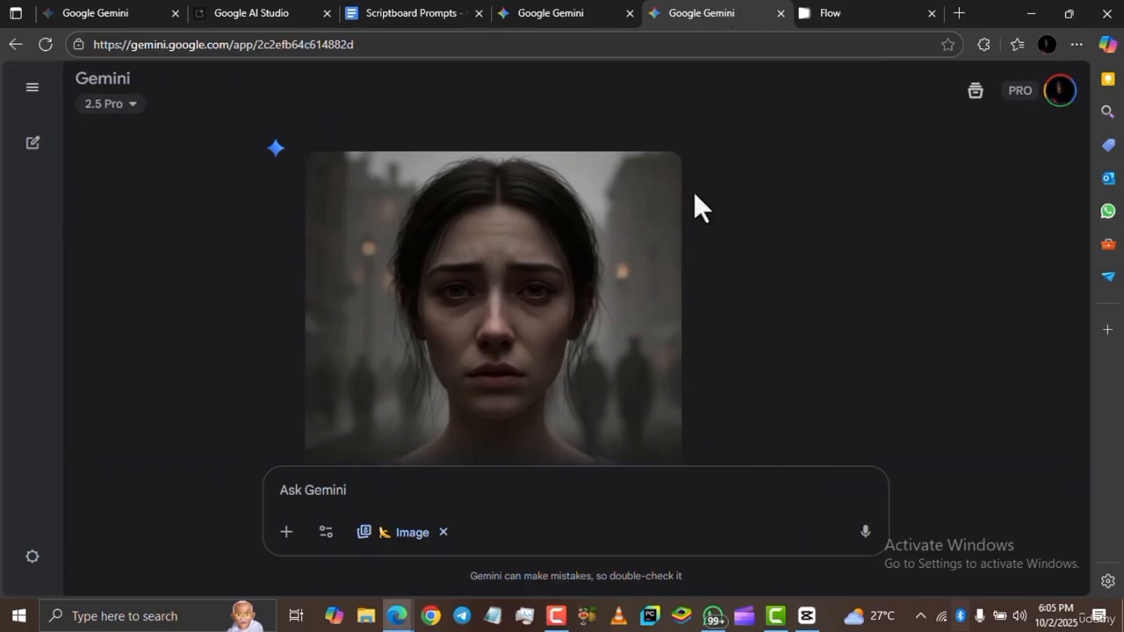
pyautogui.scroll(15, 712, 285)
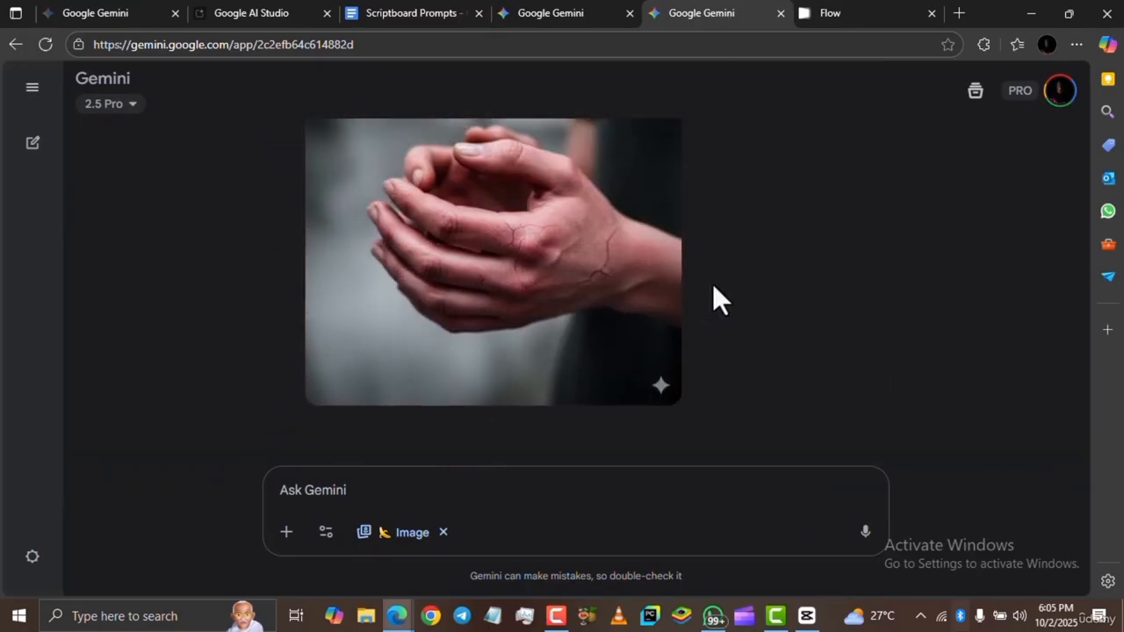
pyautogui.scroll(12, 712, 284)
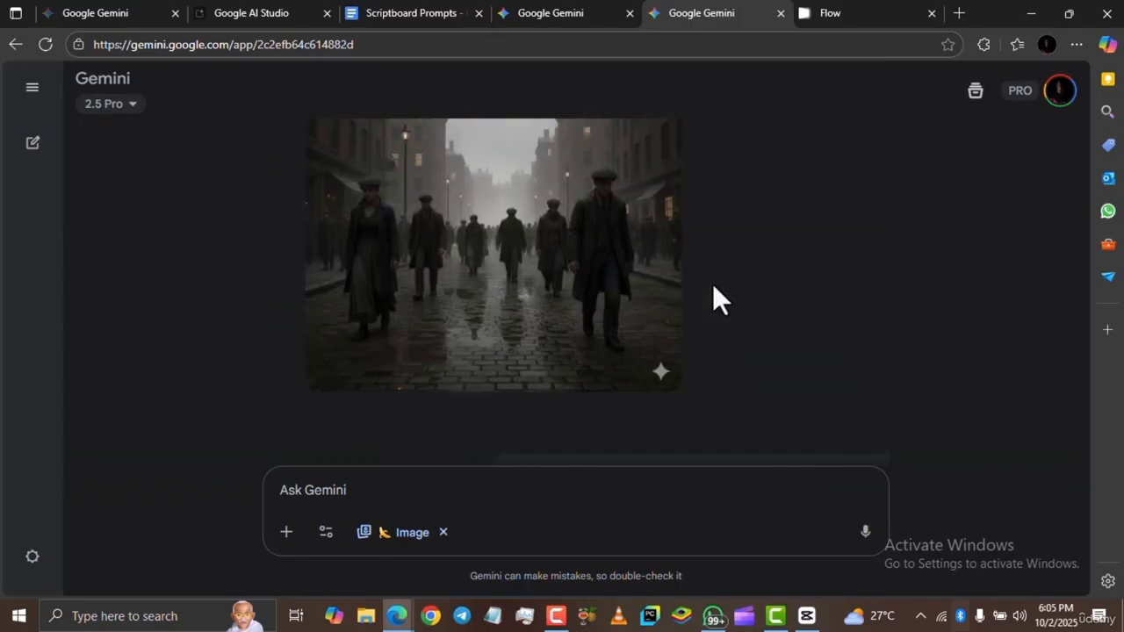
pyautogui.scroll(10, 712, 283)
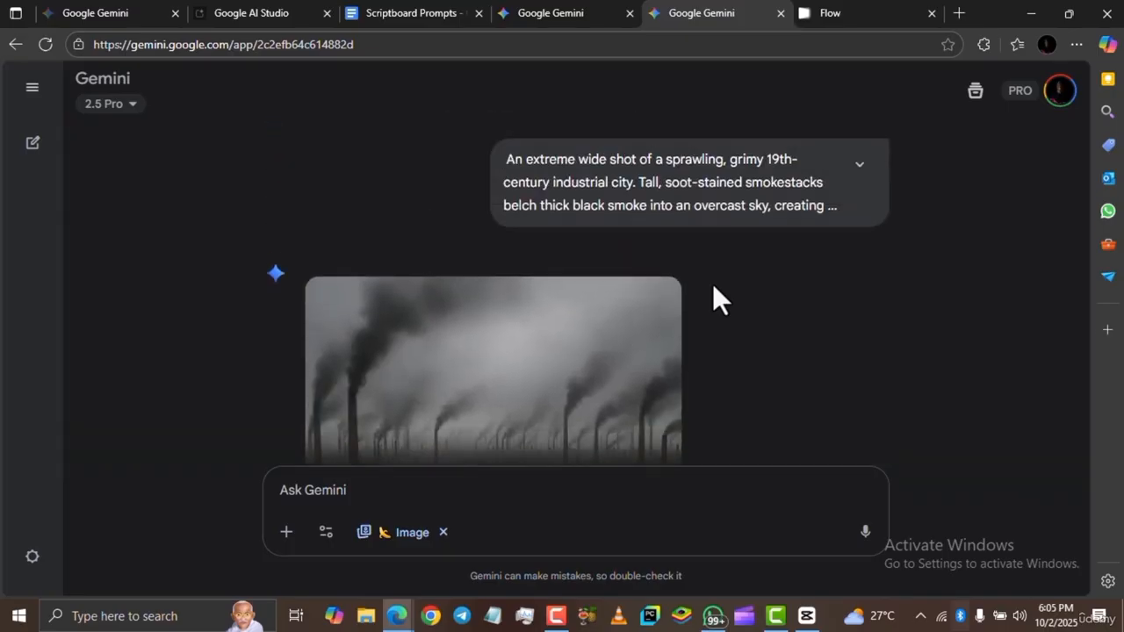
pyautogui.click(859, 166)
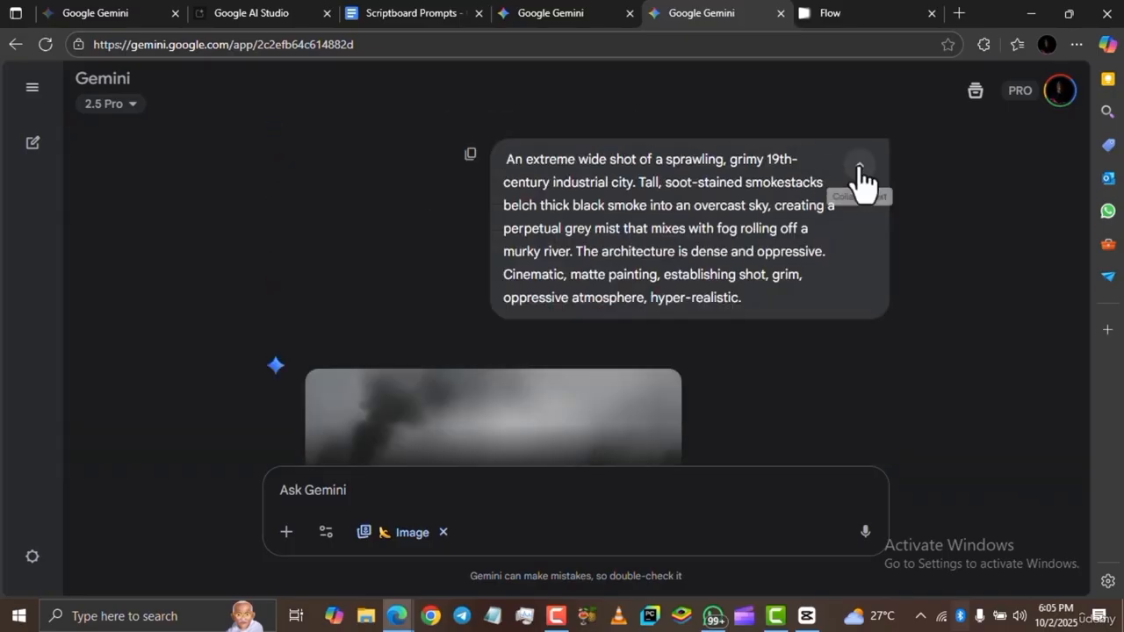
pyautogui.click(471, 156)
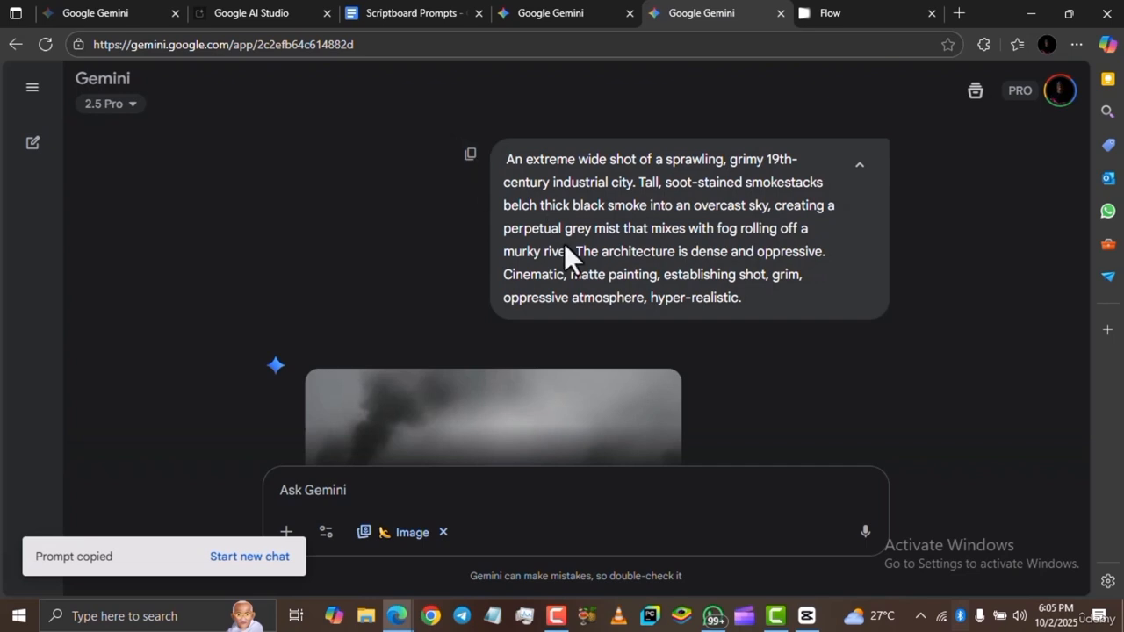
pyautogui.scroll(-2, 590, 299)
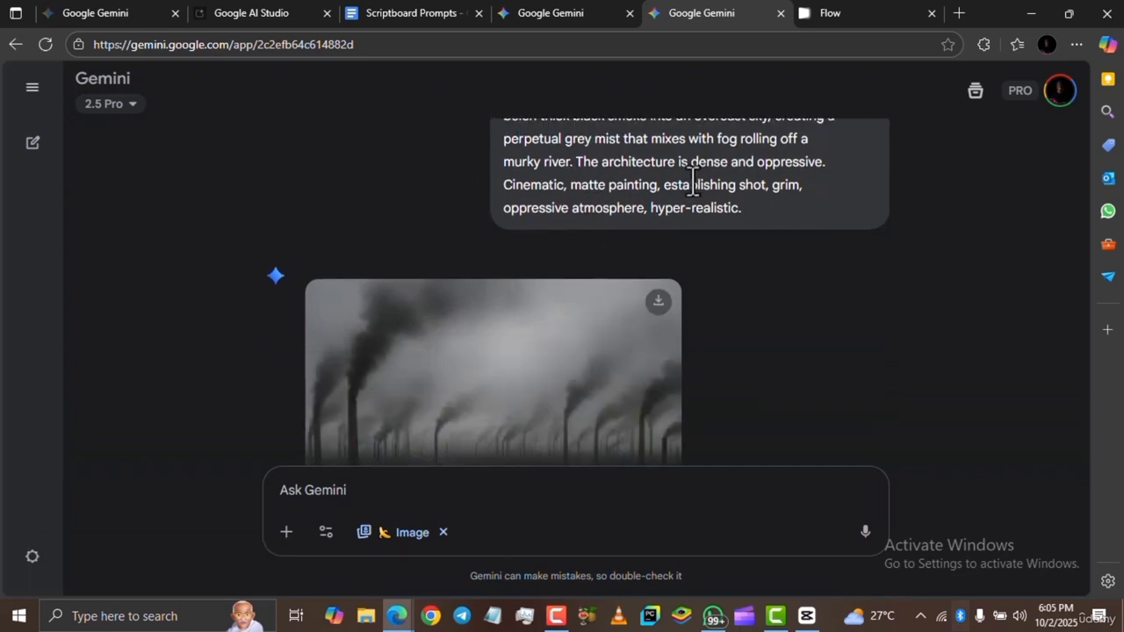
# - In a duplicate of the image chat's tab, start a new Create videos with Veo chat and paste the copied industrial-city prompt
pyautogui.rightClick(732, 15)
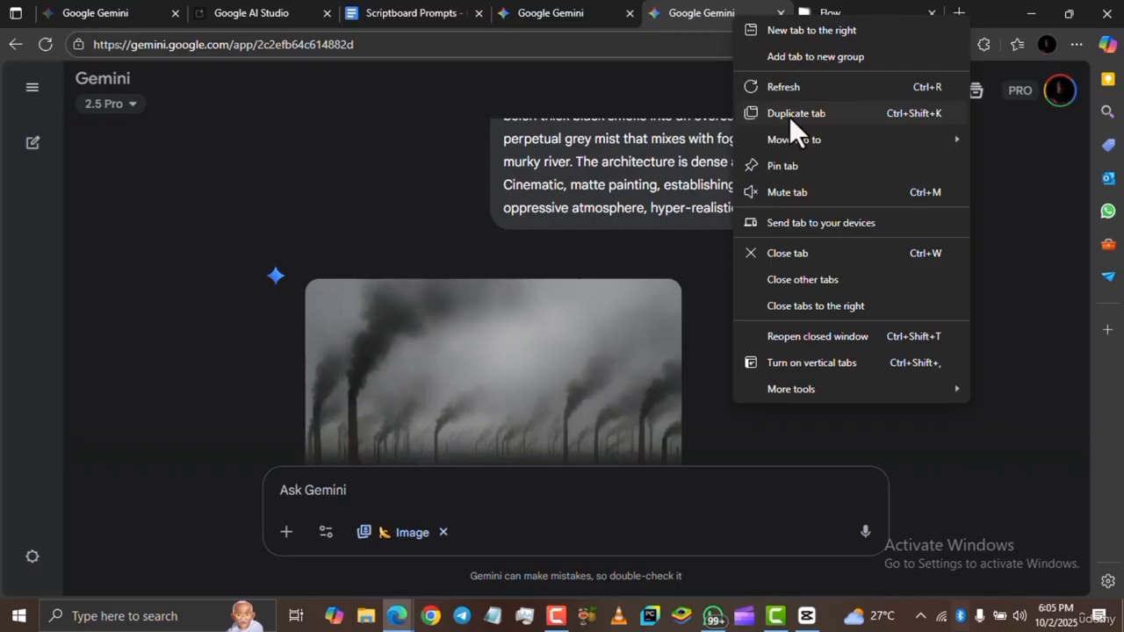
pyautogui.click(789, 117)
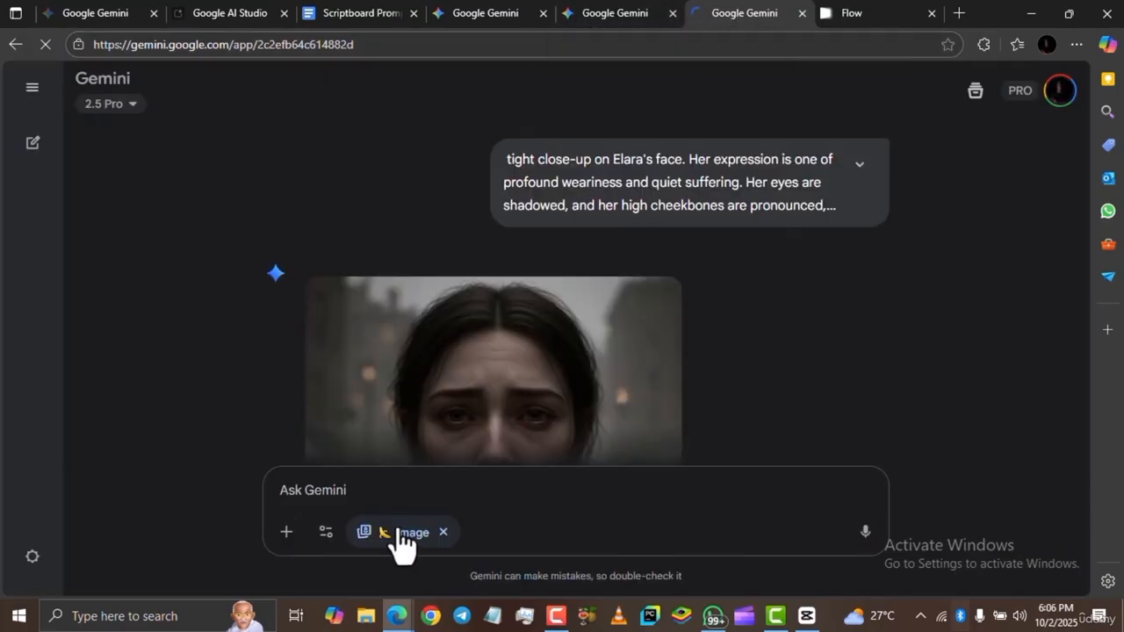
pyautogui.click(325, 532)
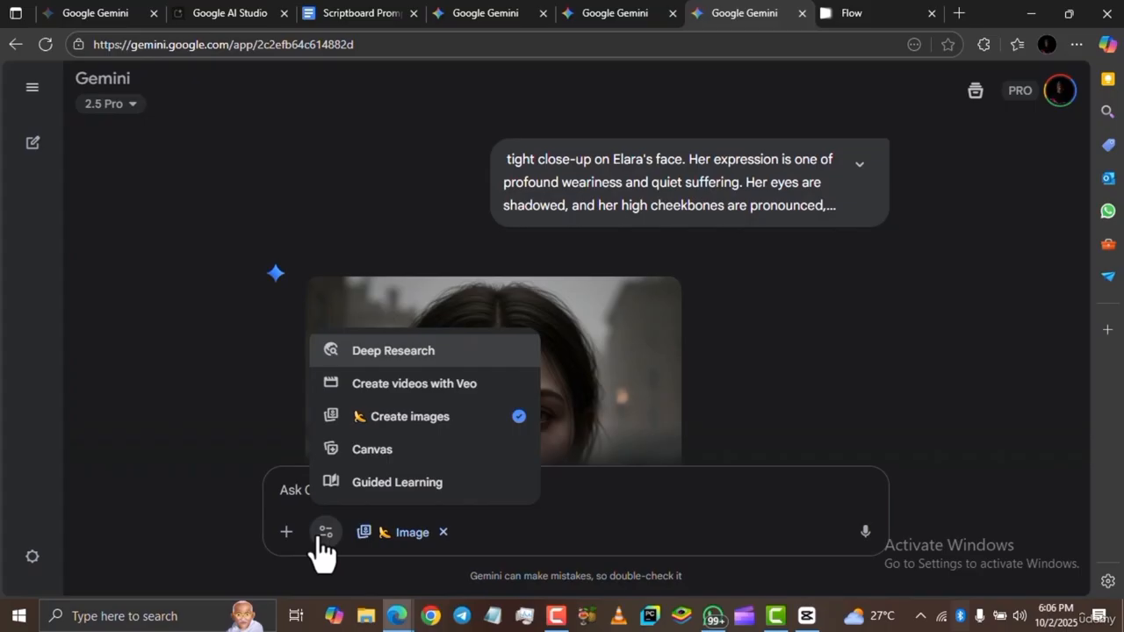
pyautogui.click(409, 388)
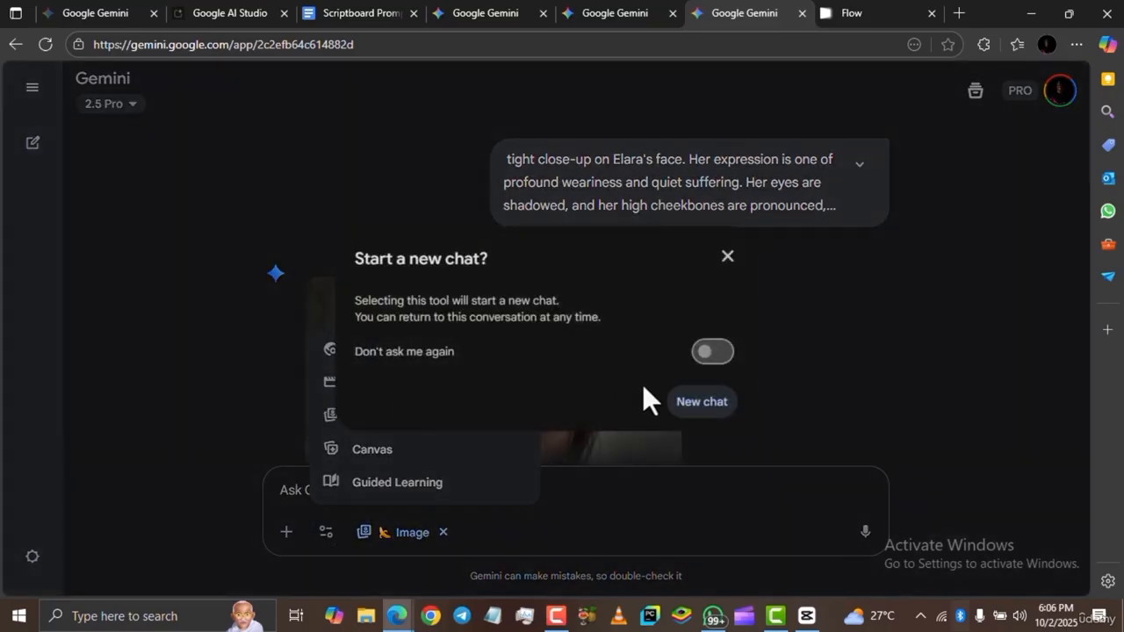
pyautogui.click(696, 409)
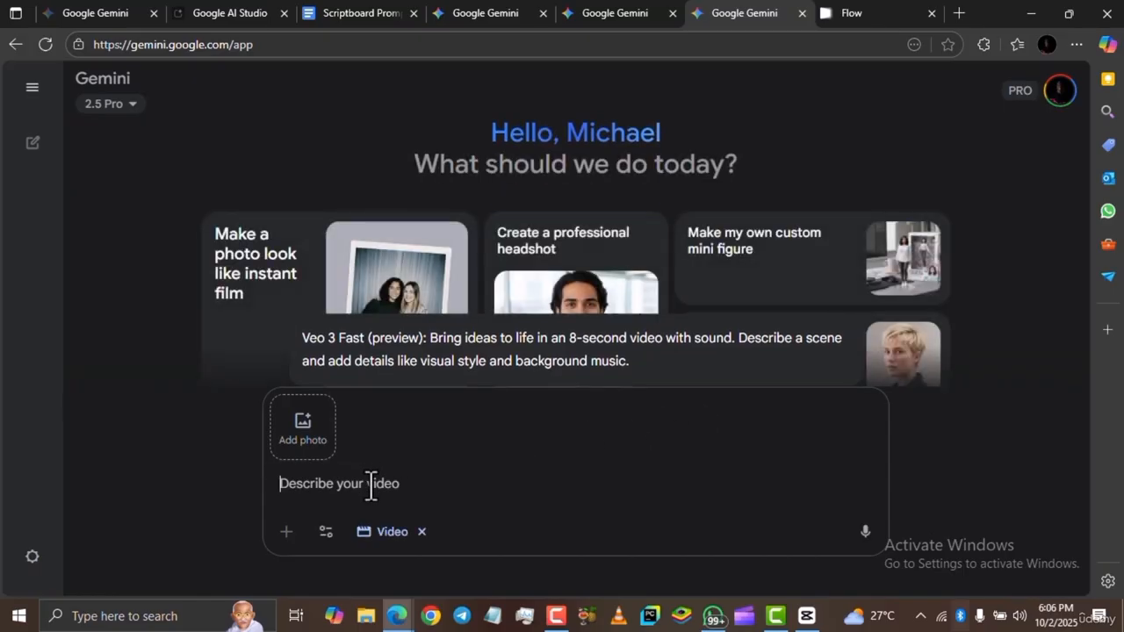
pyautogui.hotkey('ctrl', 'v')
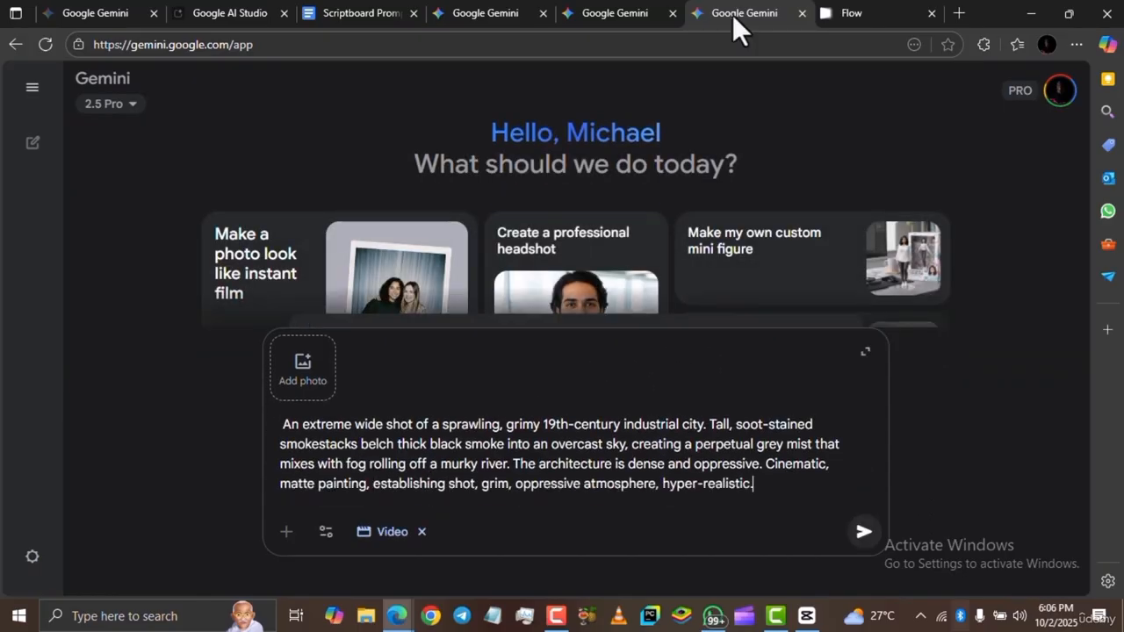
# - Try to bring the smokestack city image from the image chat into the video chat by copying it
pyautogui.click(607, 13)
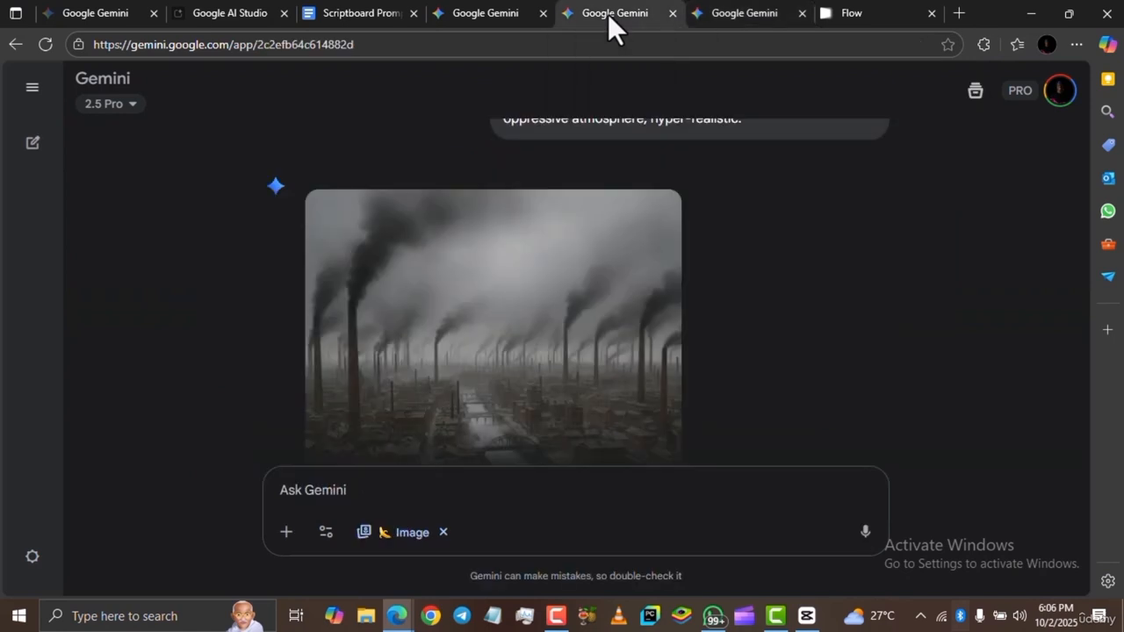
pyautogui.rightClick(505, 303)
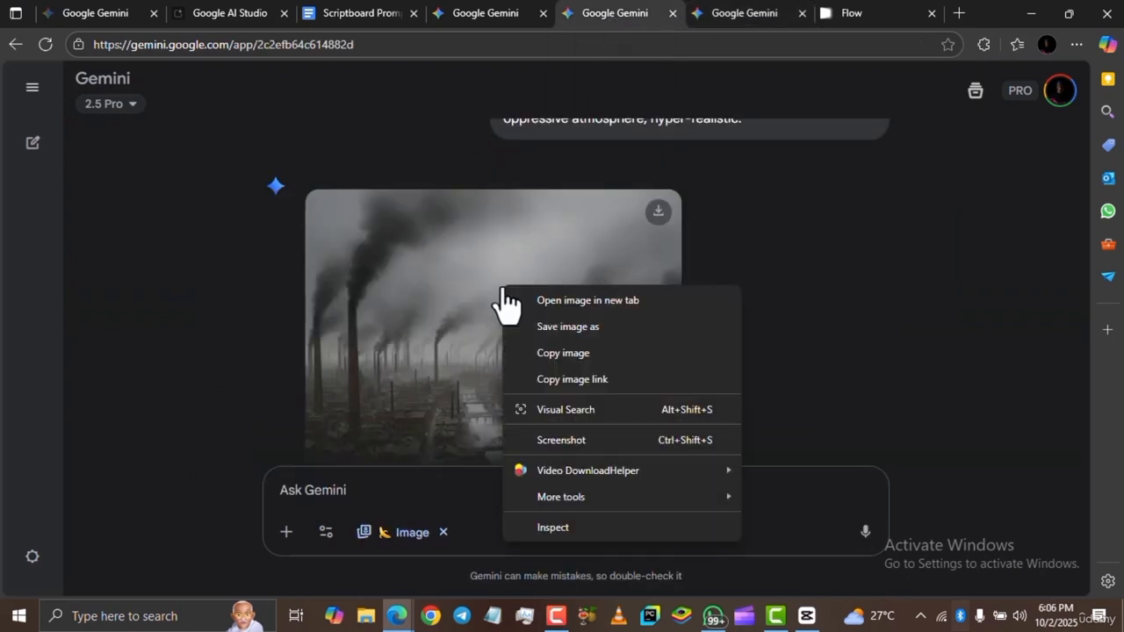
pyautogui.click(551, 353)
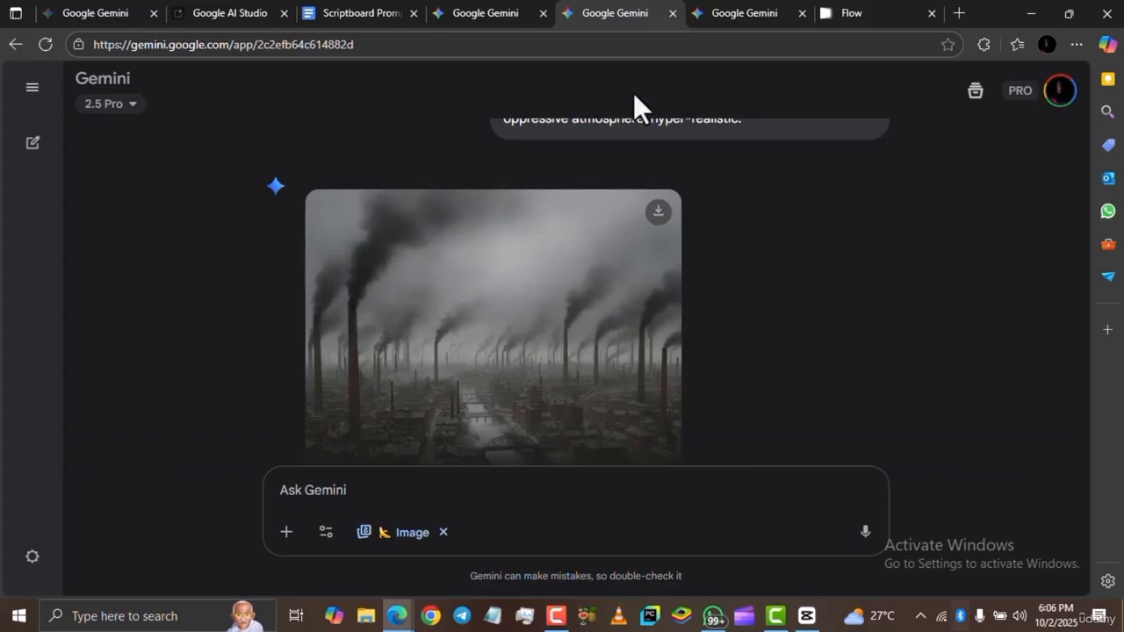
pyautogui.click(751, 14)
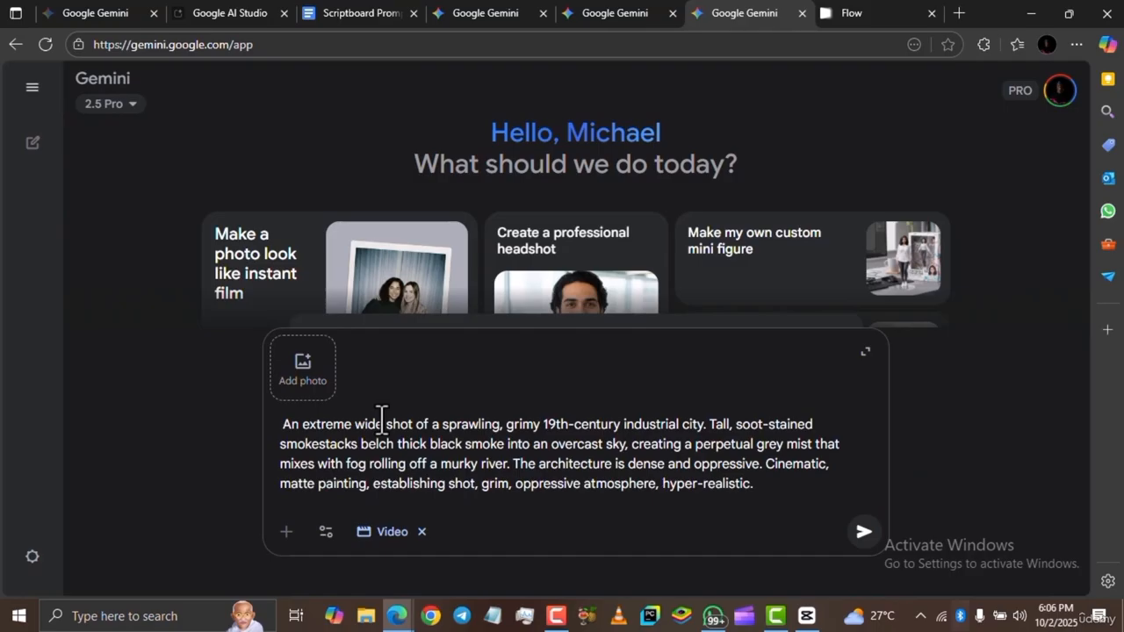
# - Download the smokestack city image at full size and add it as the photo for the Veo video prompt
pyautogui.click(614, 13)
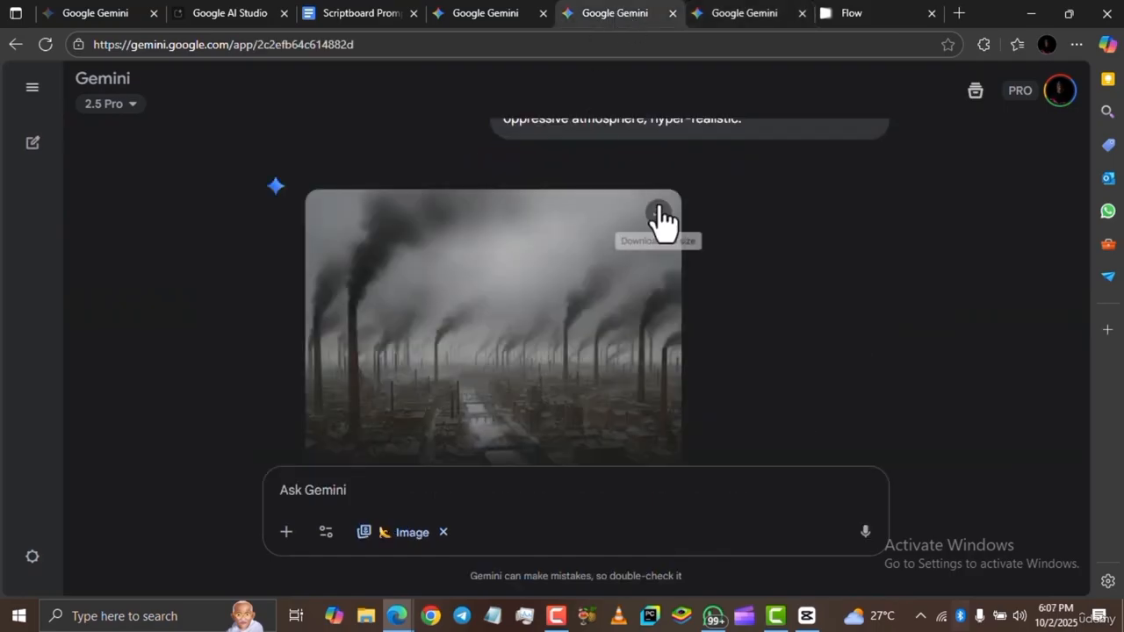
pyautogui.click(657, 215)
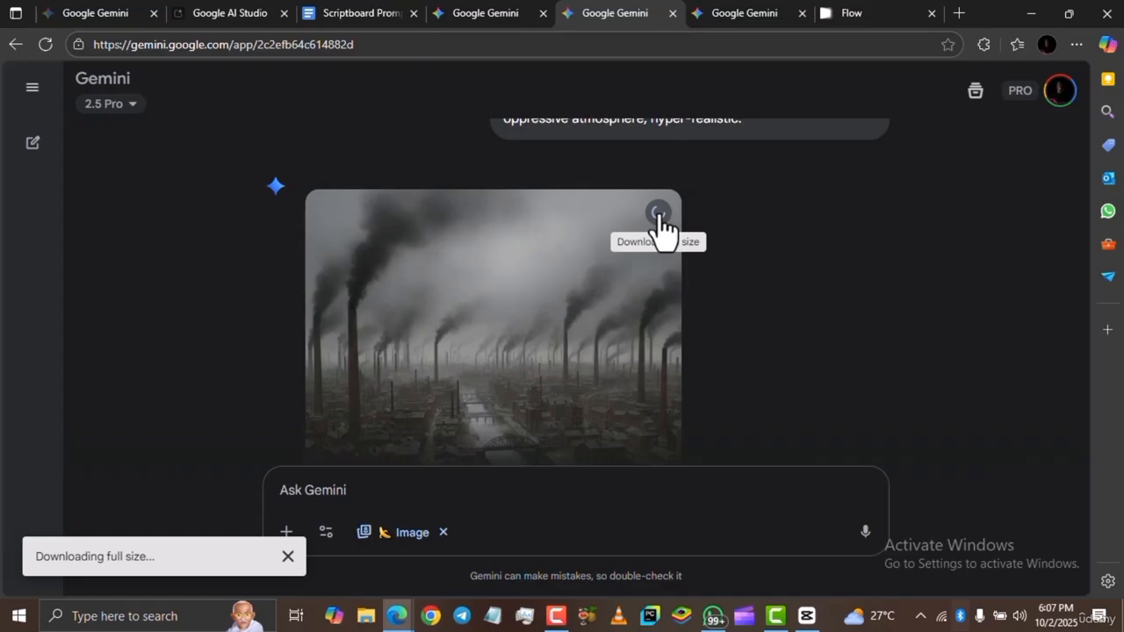
pyautogui.click(745, 10)
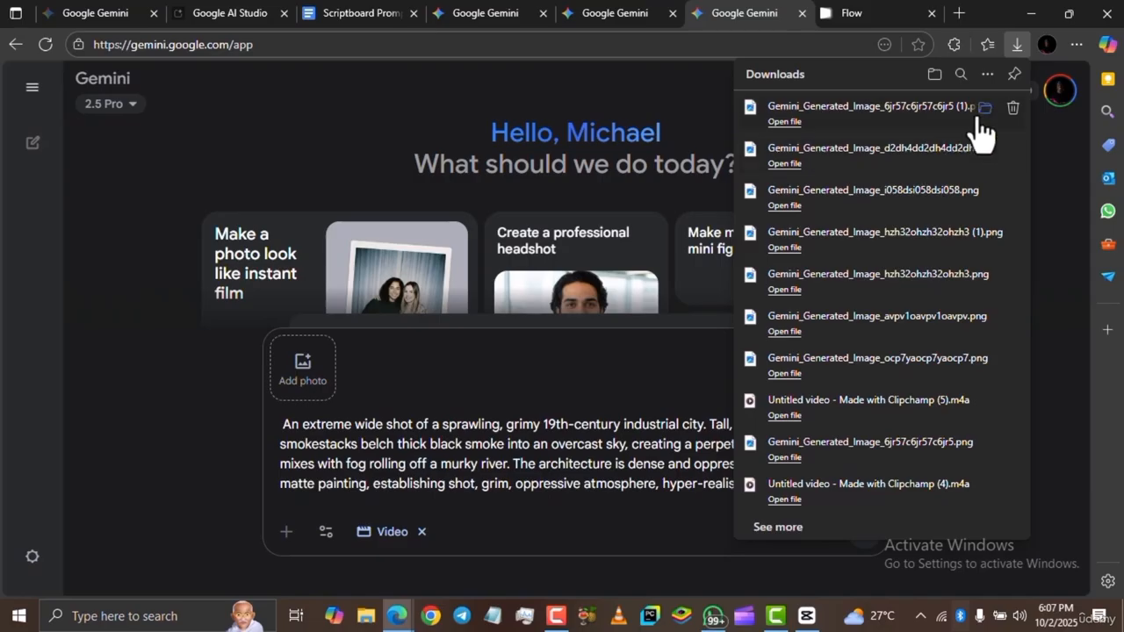
pyautogui.click(423, 372)
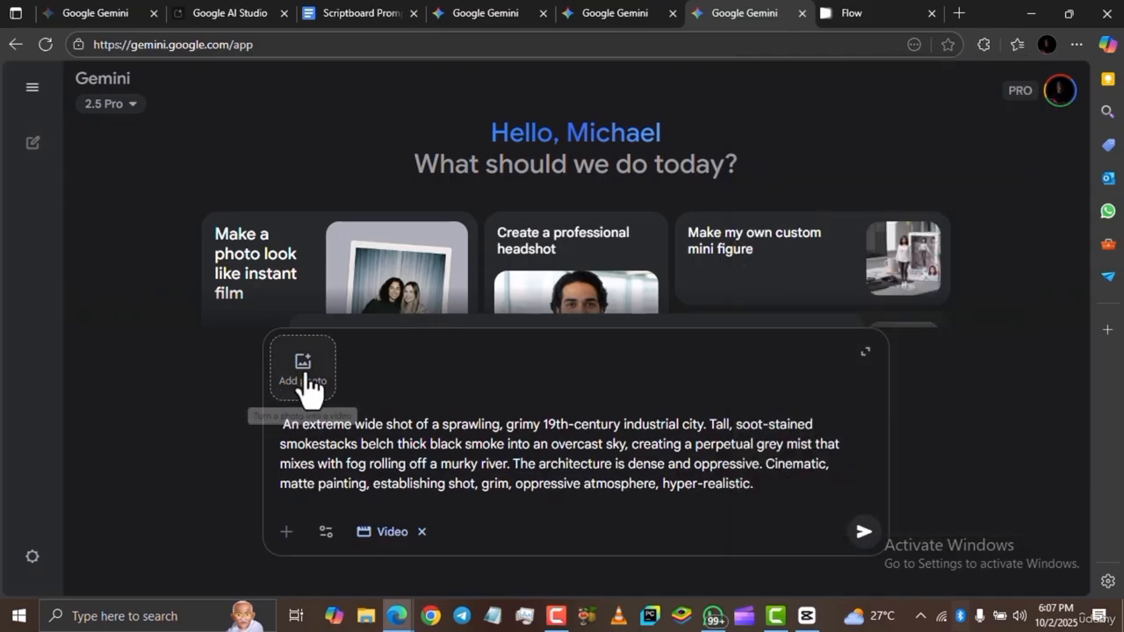
pyautogui.click(304, 375)
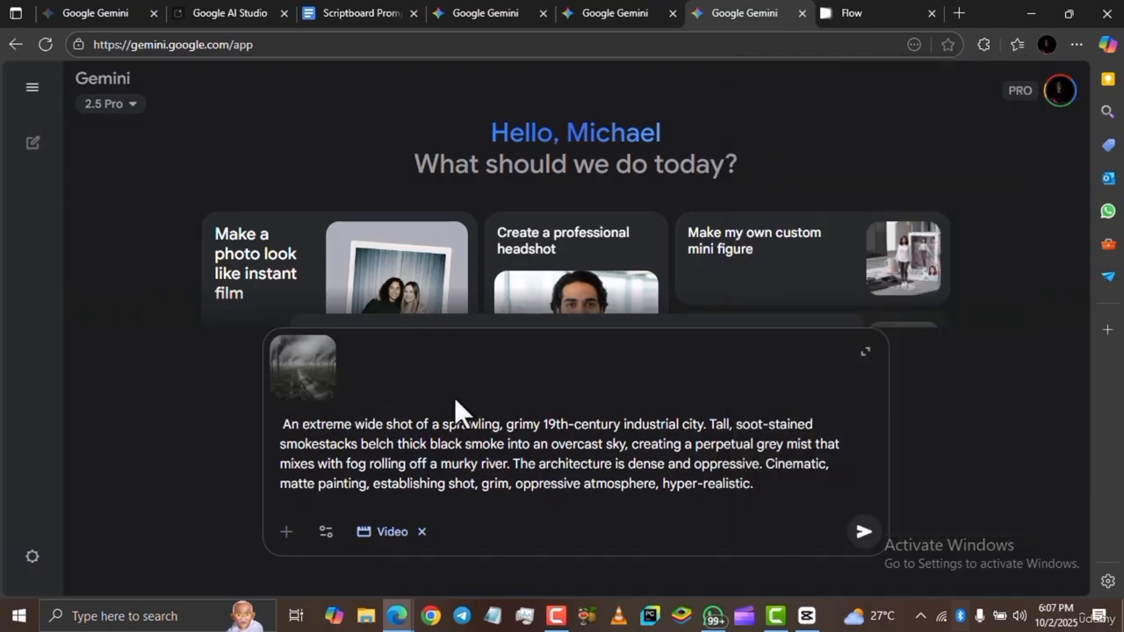
# - Select the whole industrial-city prompt in the video chat, and create a new project in Google Flow
pyautogui.moveTo(289, 432); pyautogui.dragTo(808, 511)
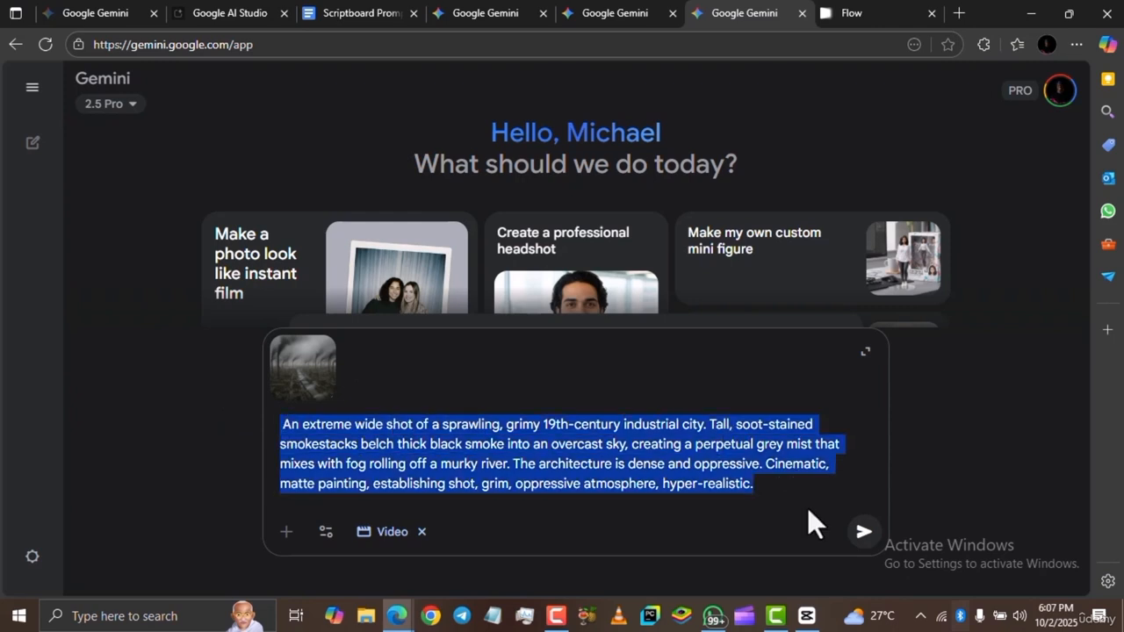
pyautogui.click(881, 8)
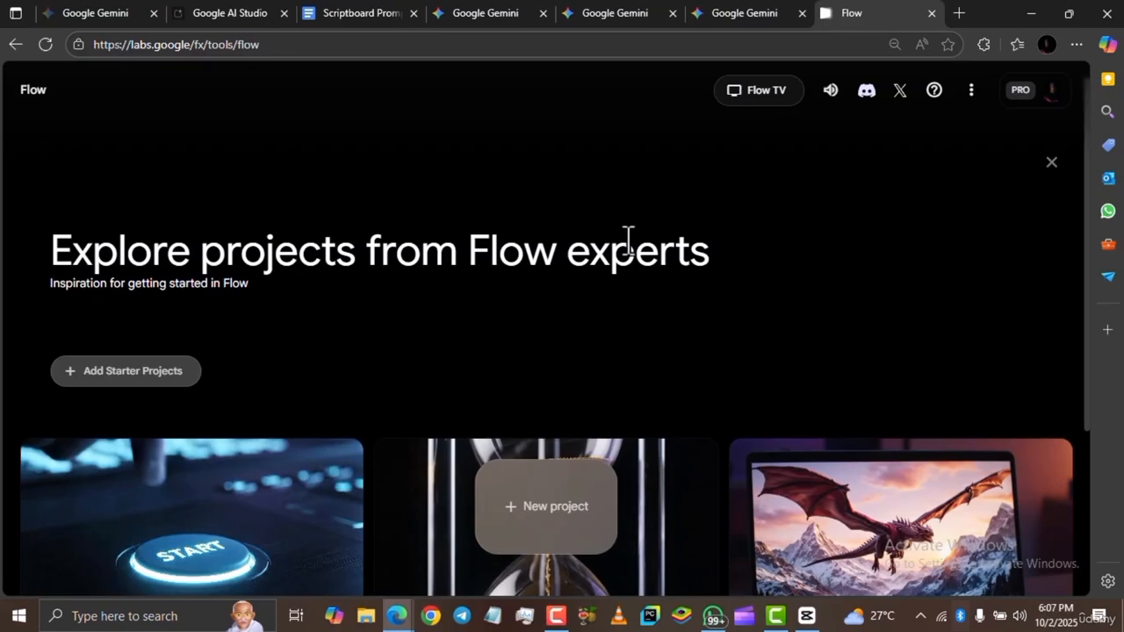
pyautogui.scroll(-3, 519, 552)
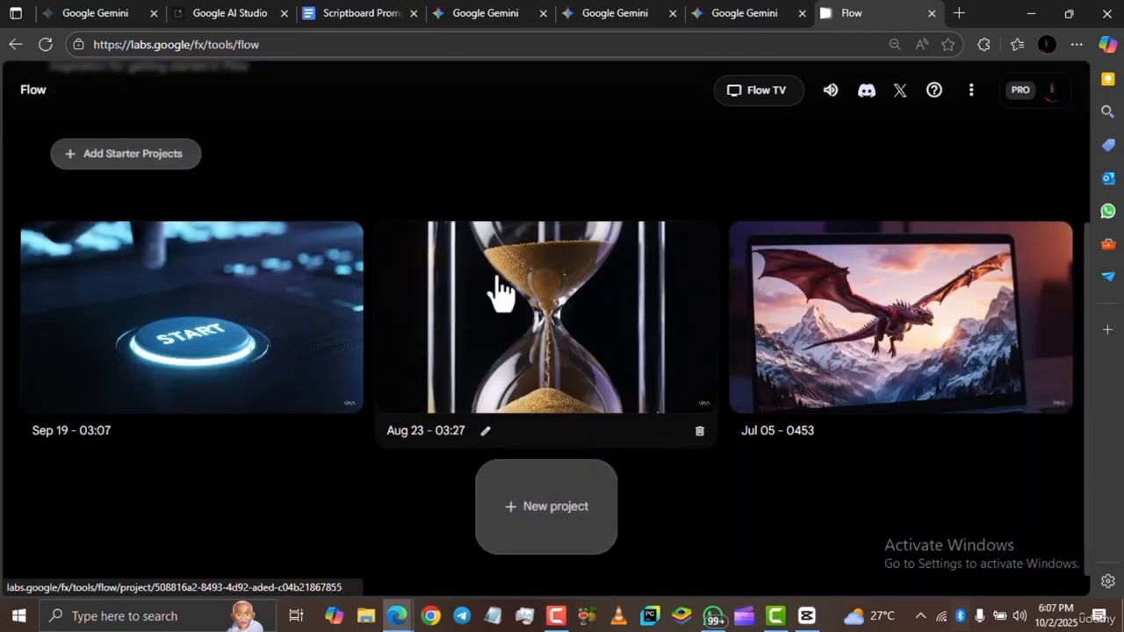
pyautogui.scroll(3, 497, 293)
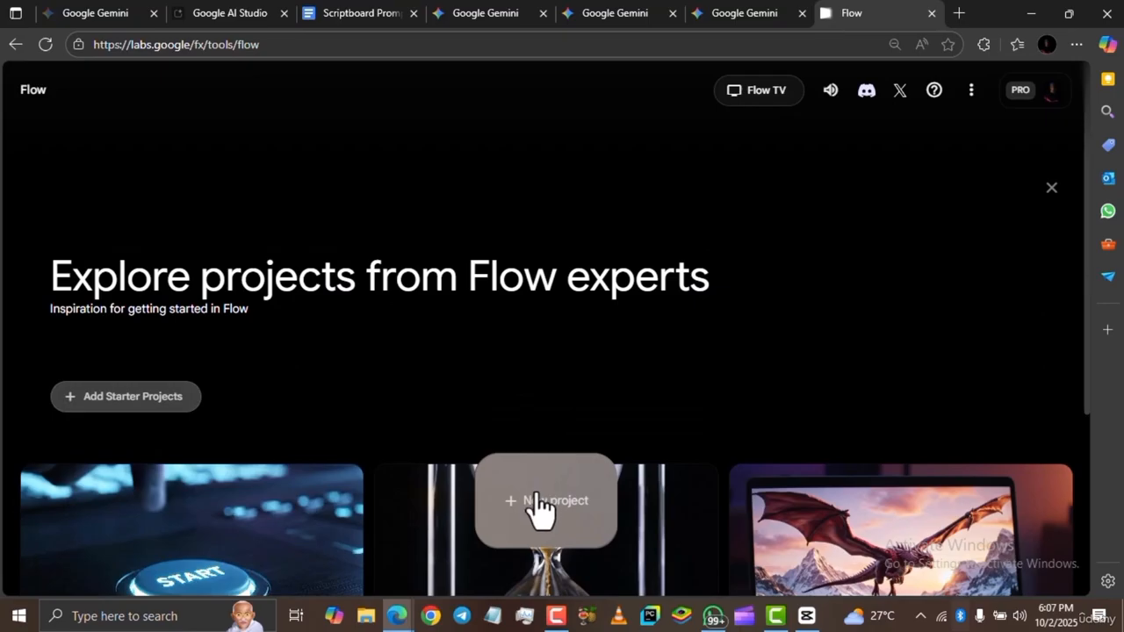
pyautogui.click(540, 507)
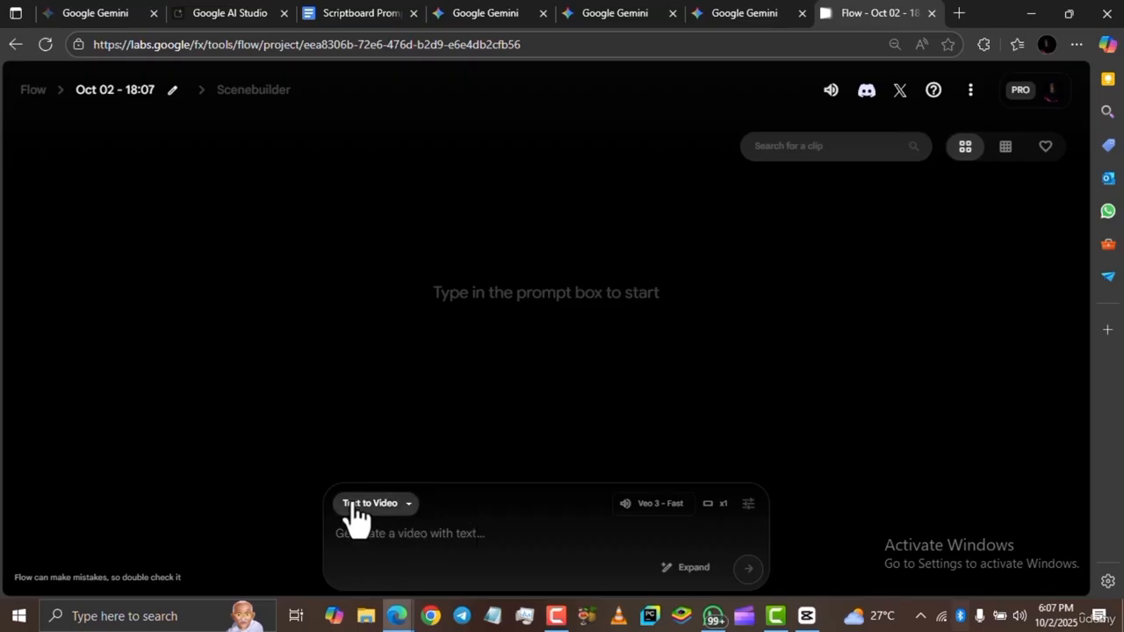
pyautogui.hotkey('ctrl', '+')
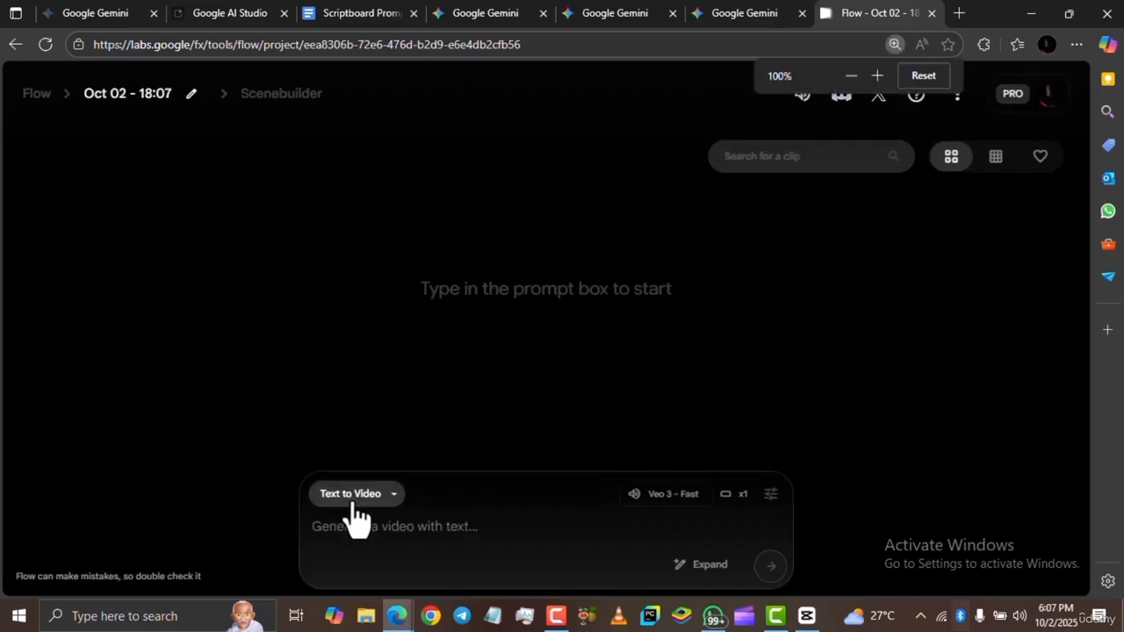
# - Set the new Flow project to Ingredients to Video and paste the copied industrial-city prompt
pyautogui.hotkey('ctrl', '+')
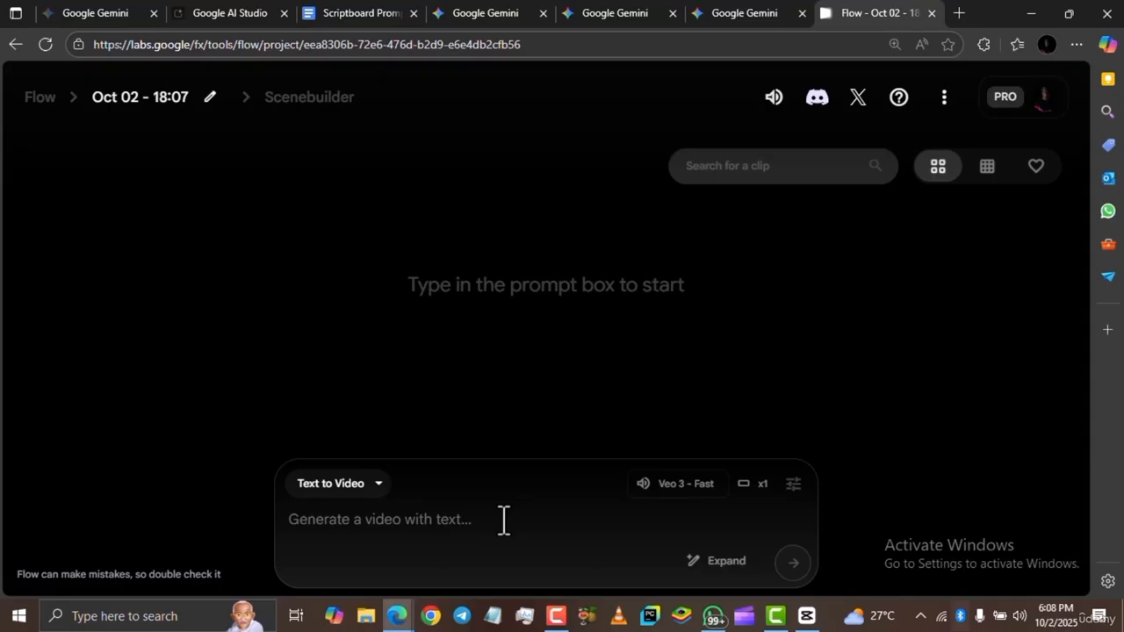
pyautogui.click(355, 484)
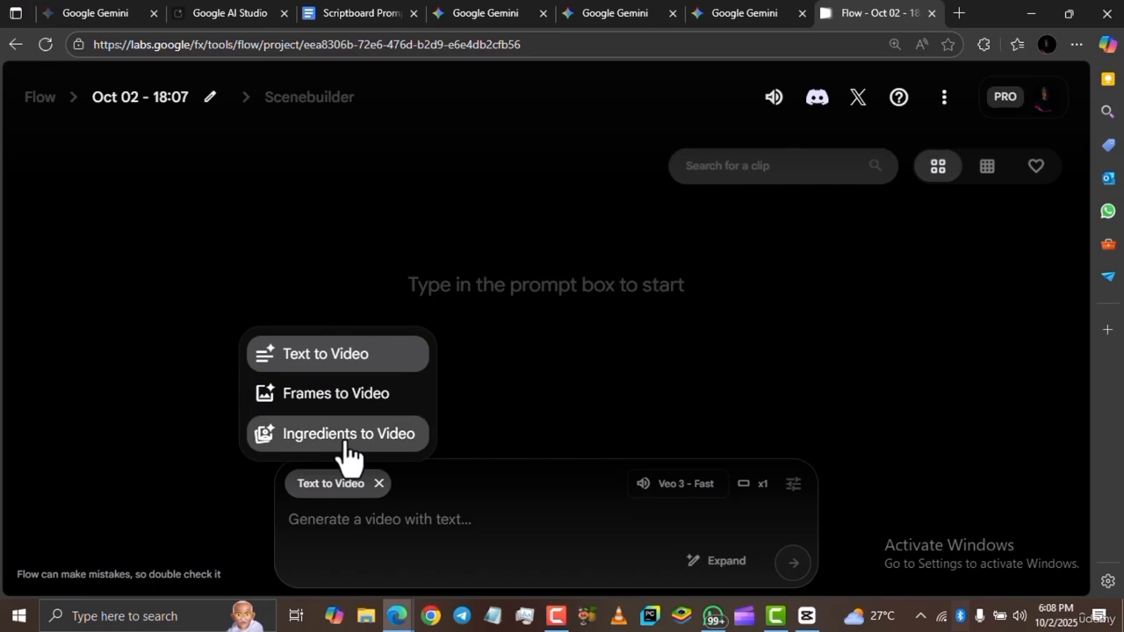
pyautogui.click(347, 453)
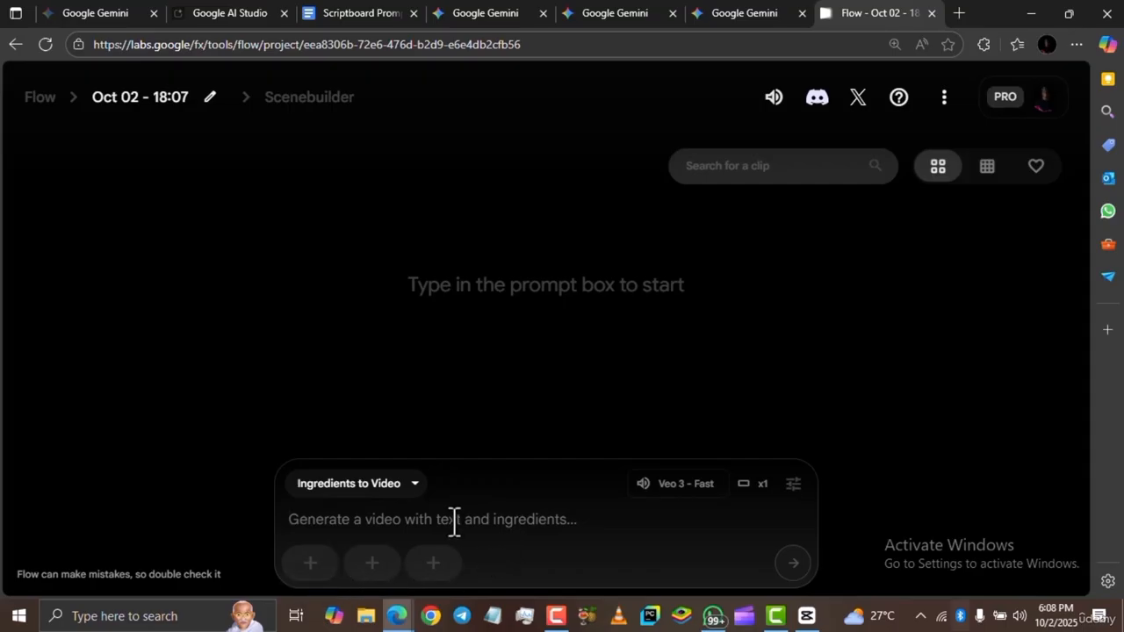
pyautogui.hotkey('ctrl', 'v')
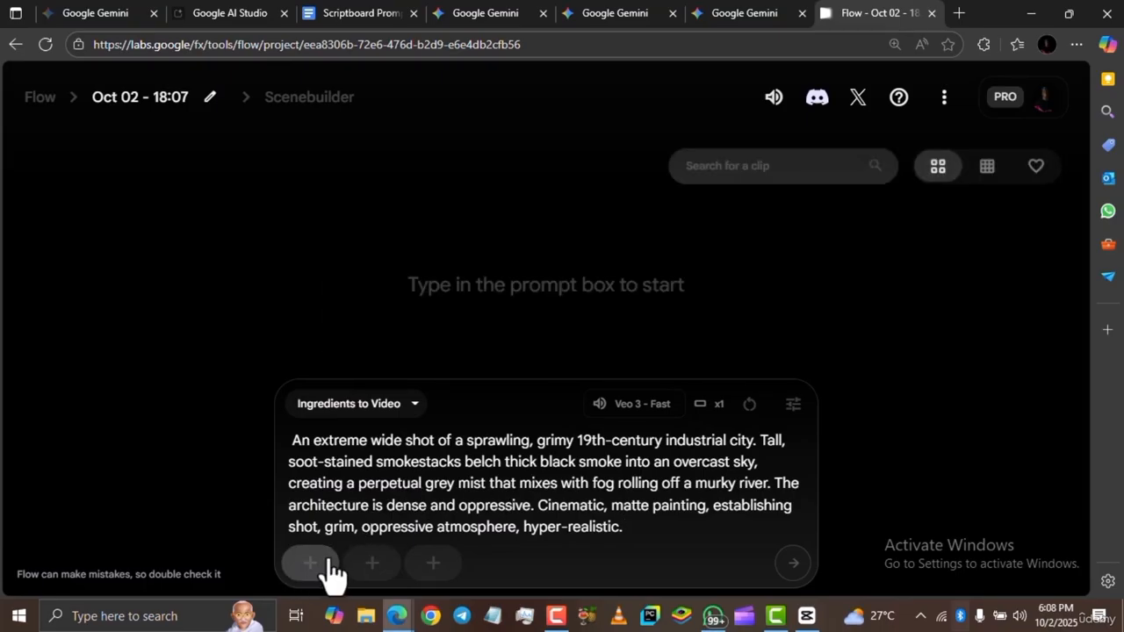
# - Upload the smokestack city image as the first ingredient, shift its landscape crop frame slightly upward, and save the crop
pyautogui.click(311, 566)
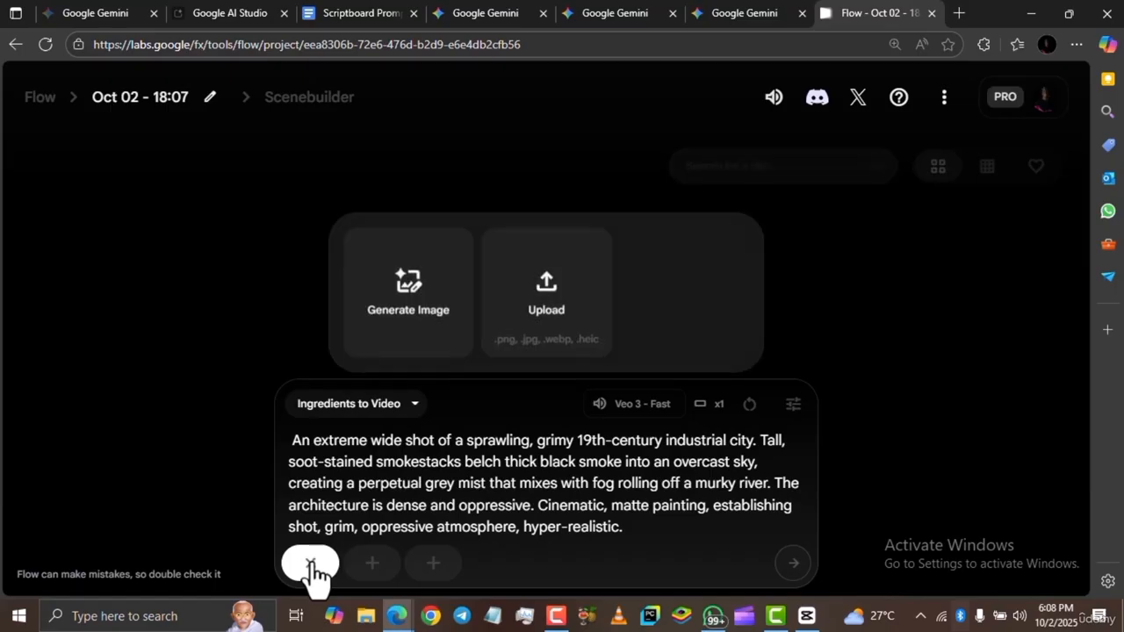
pyautogui.click(546, 299)
pyautogui.click(728, 419)
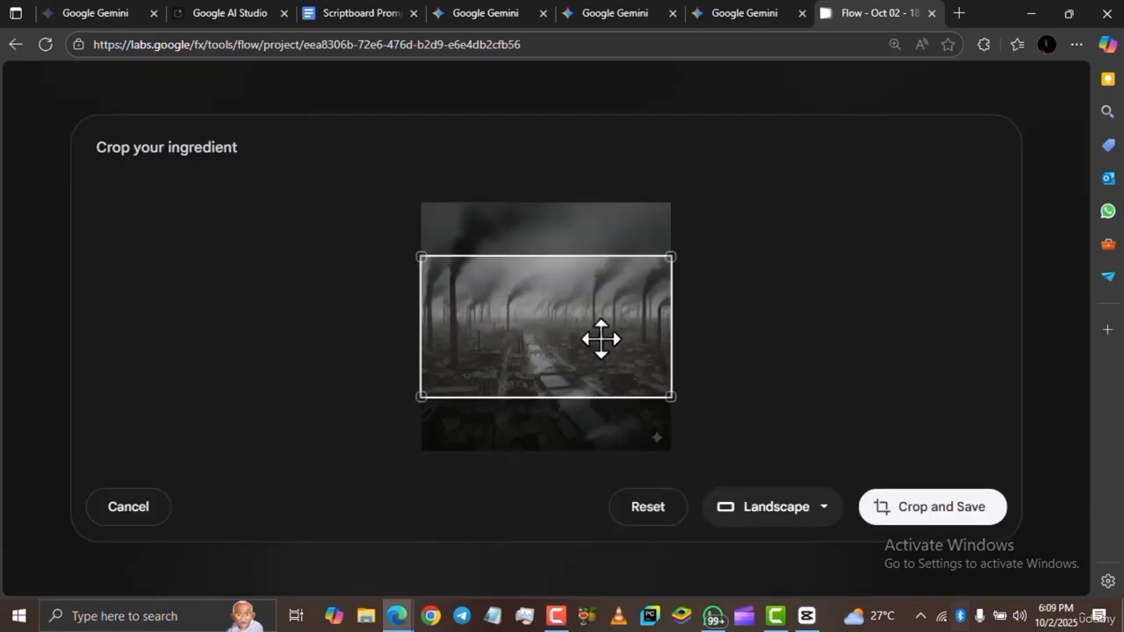
pyautogui.moveTo(600, 330)
pyautogui.mouseDown()
pyautogui.moveTo(602, 302)
pyautogui.moveTo(606, 365)
pyautogui.moveTo(606, 331)
pyautogui.mouseUp()
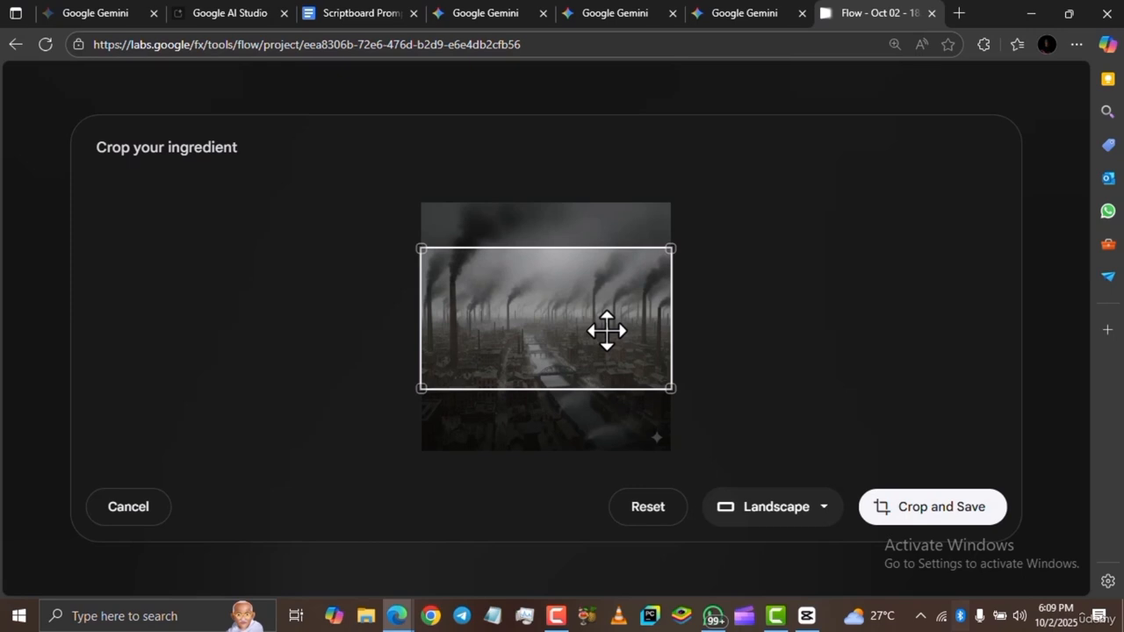
pyautogui.click(971, 508)
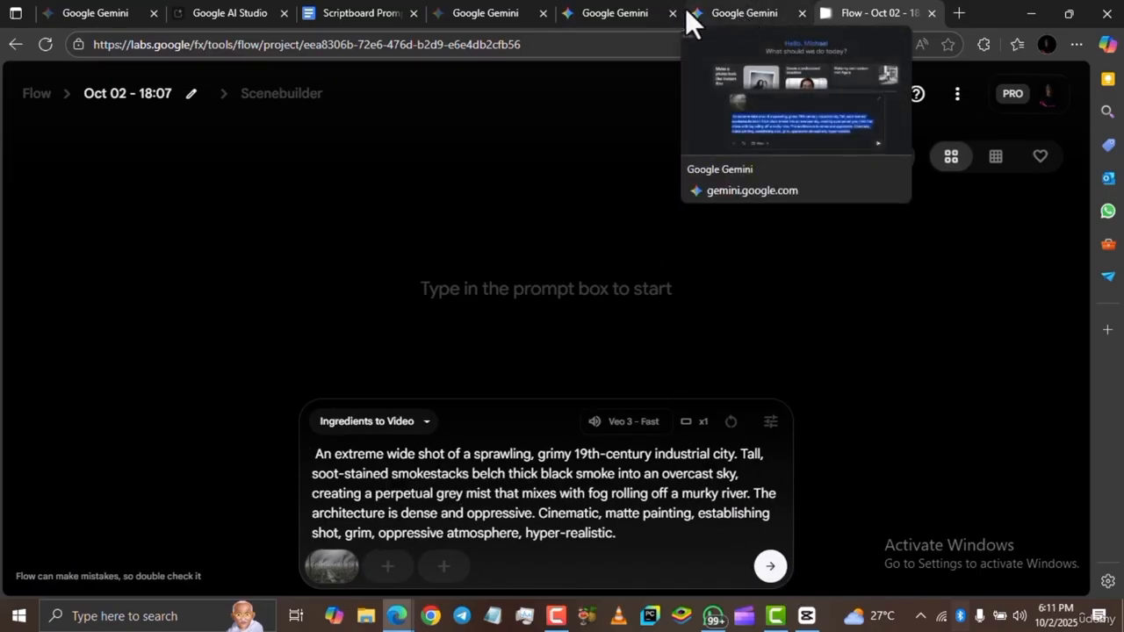
# - Submit the industrial-city video prompt with its image in the Gemini Veo chat, and submit the prepared one in Flow
pyautogui.click(734, 12)
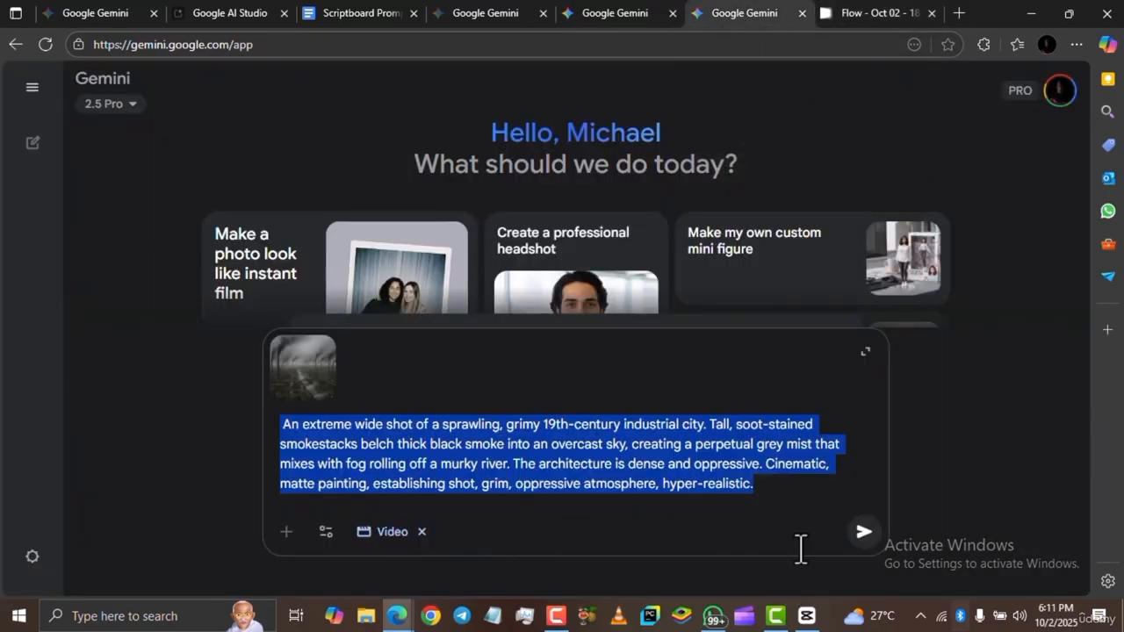
pyautogui.click(867, 532)
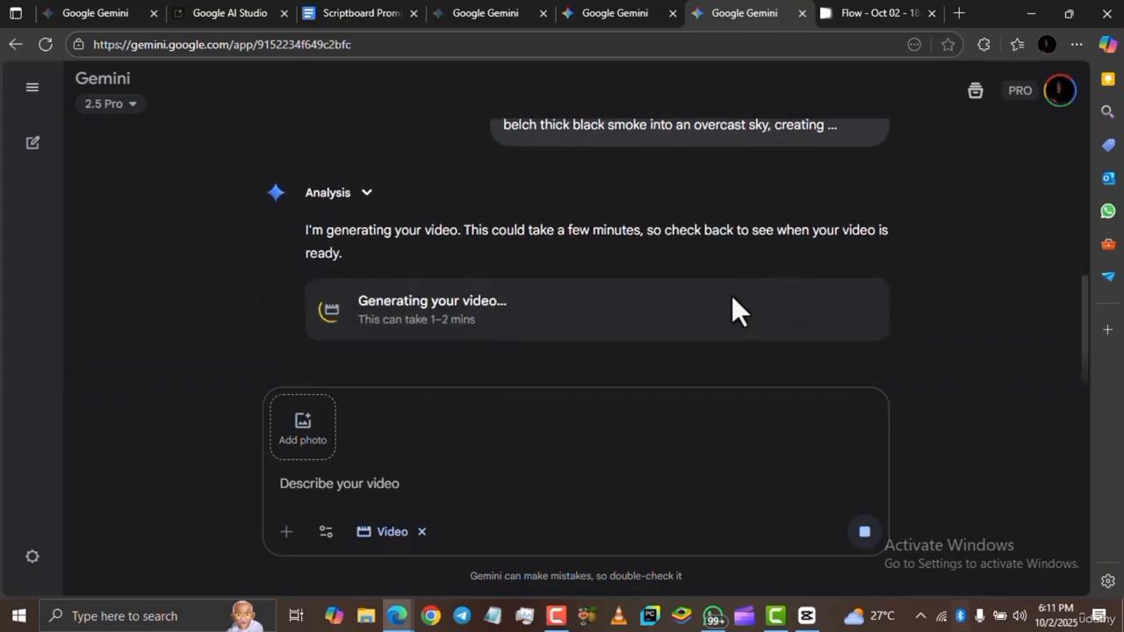
pyautogui.click(876, 12)
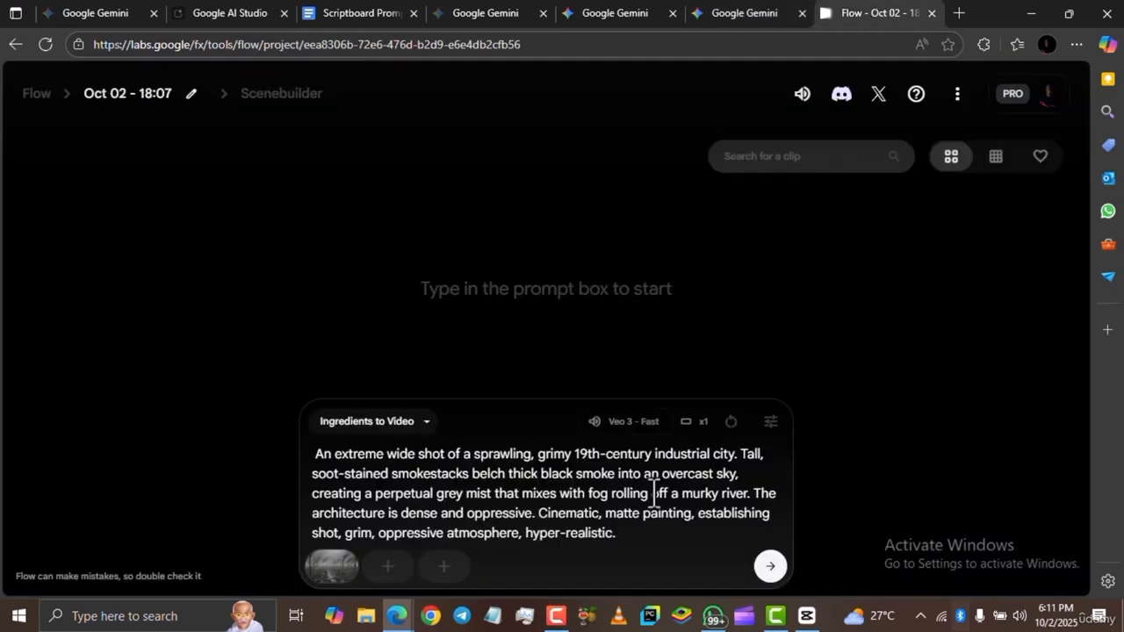
pyautogui.click(770, 567)
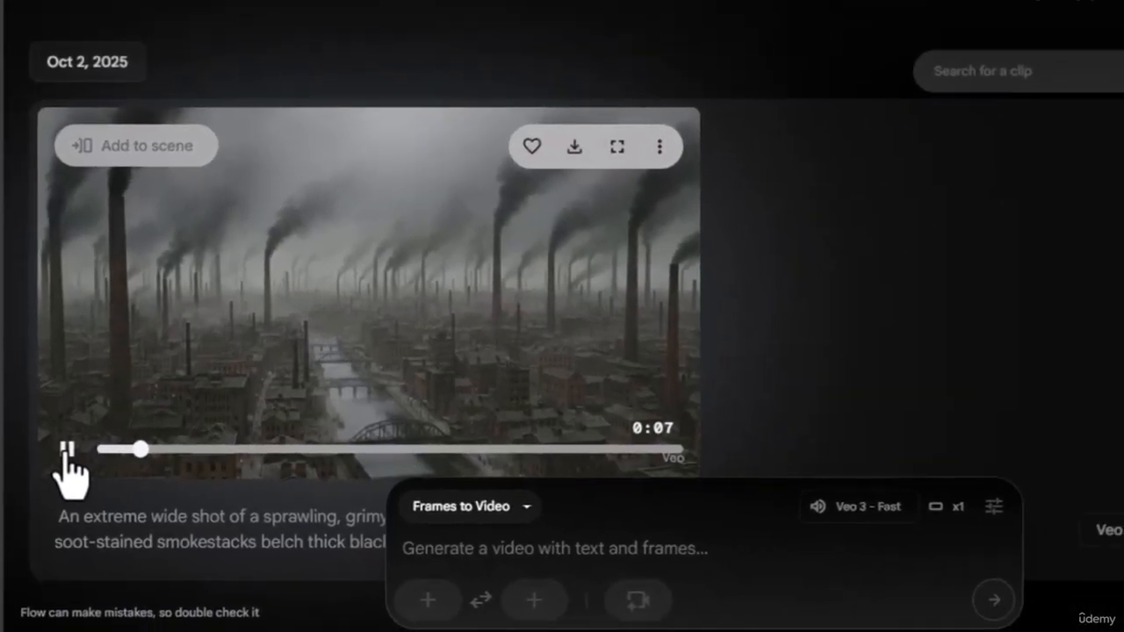
# - Play the generated industrial-city clip in Flow and its counterpart in the Gemini video chat to compare them
pyautogui.click(66, 451)
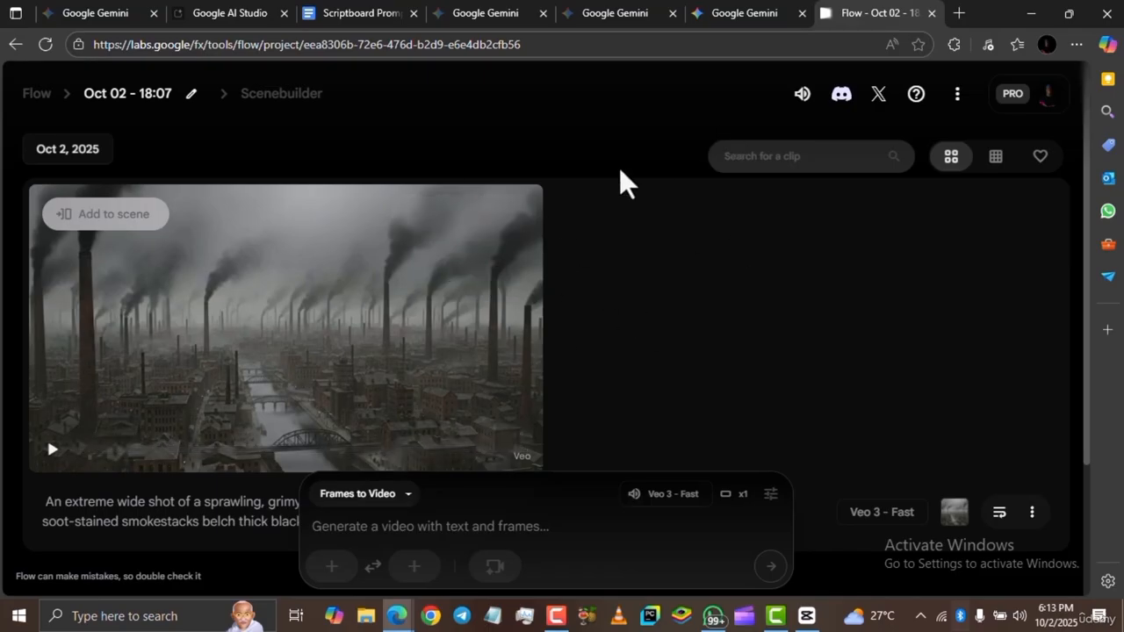
pyautogui.click(757, 12)
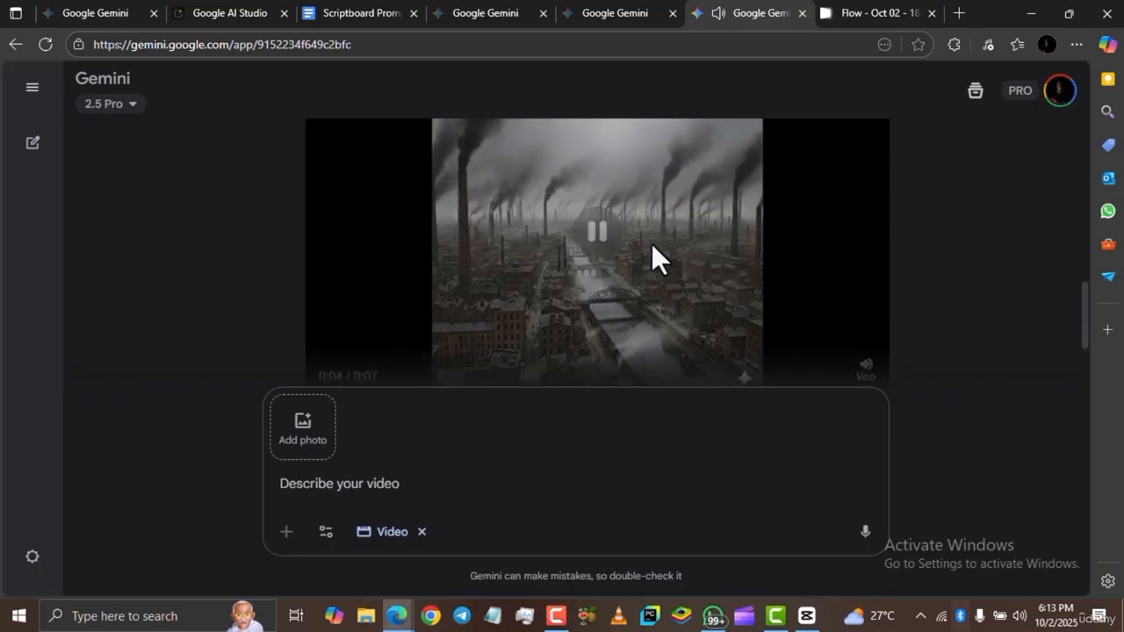
pyautogui.click(611, 256)
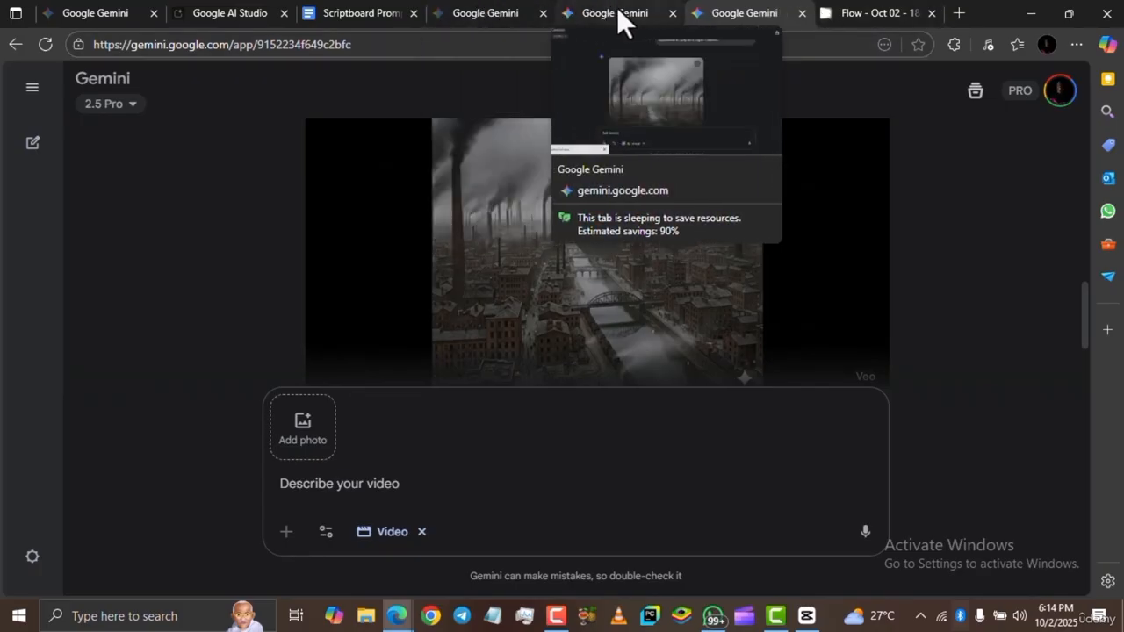
# - Find the wet cobblestone street image with the walking crowd in the Gemini image chat and download it
pyautogui.click(475, 12)
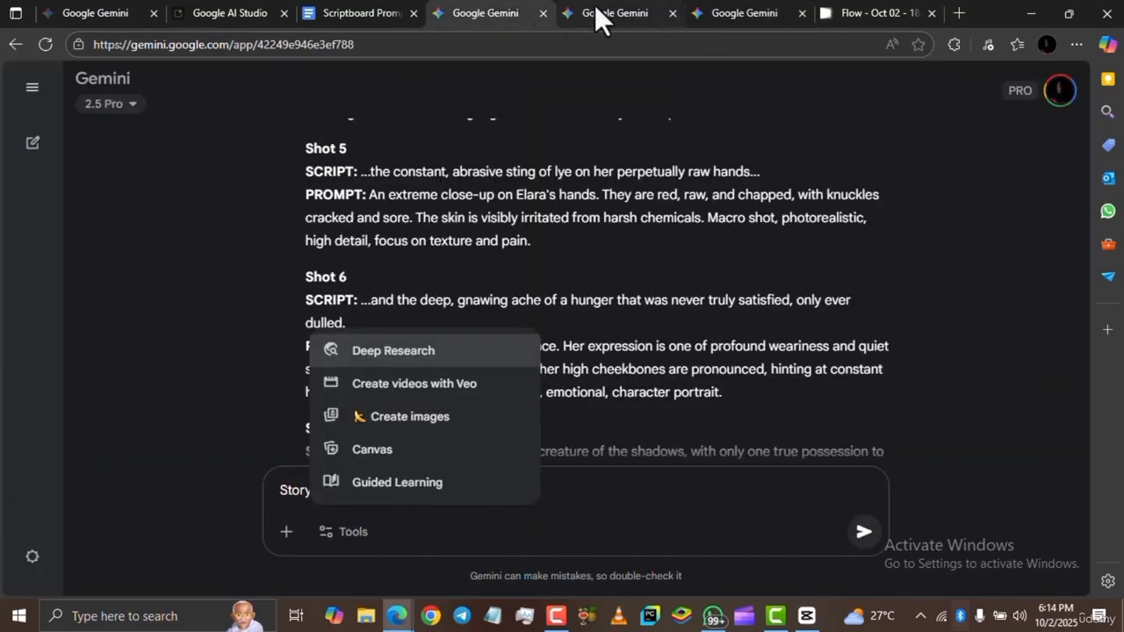
pyautogui.click(595, 9)
pyautogui.scroll(5, 685, 215)
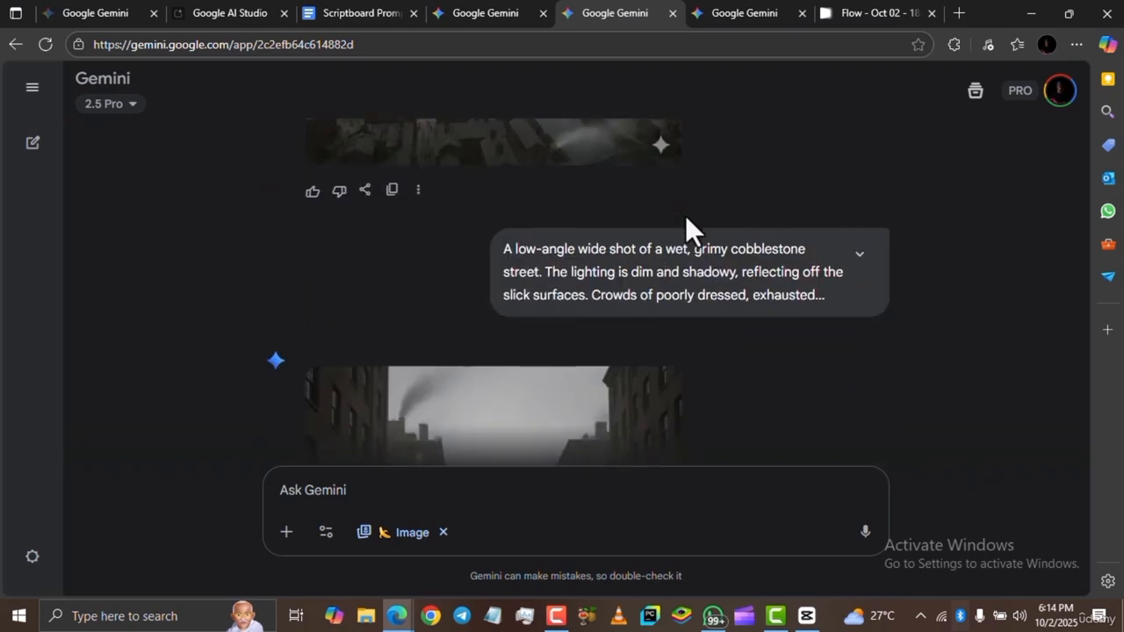
pyautogui.scroll(-3, 685, 215)
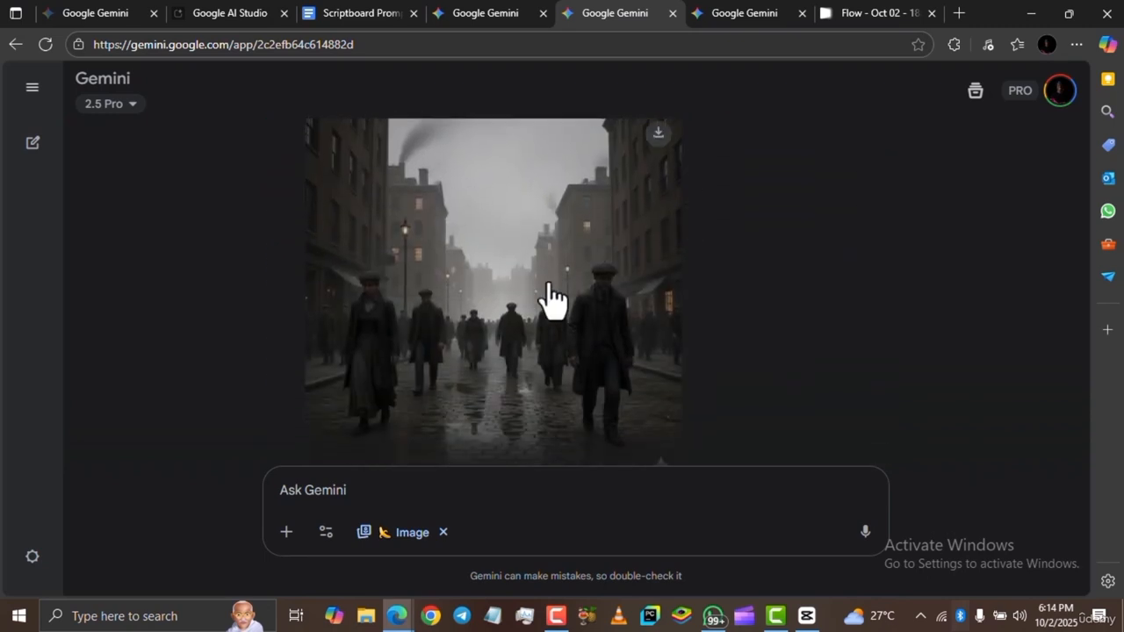
pyautogui.click(657, 134)
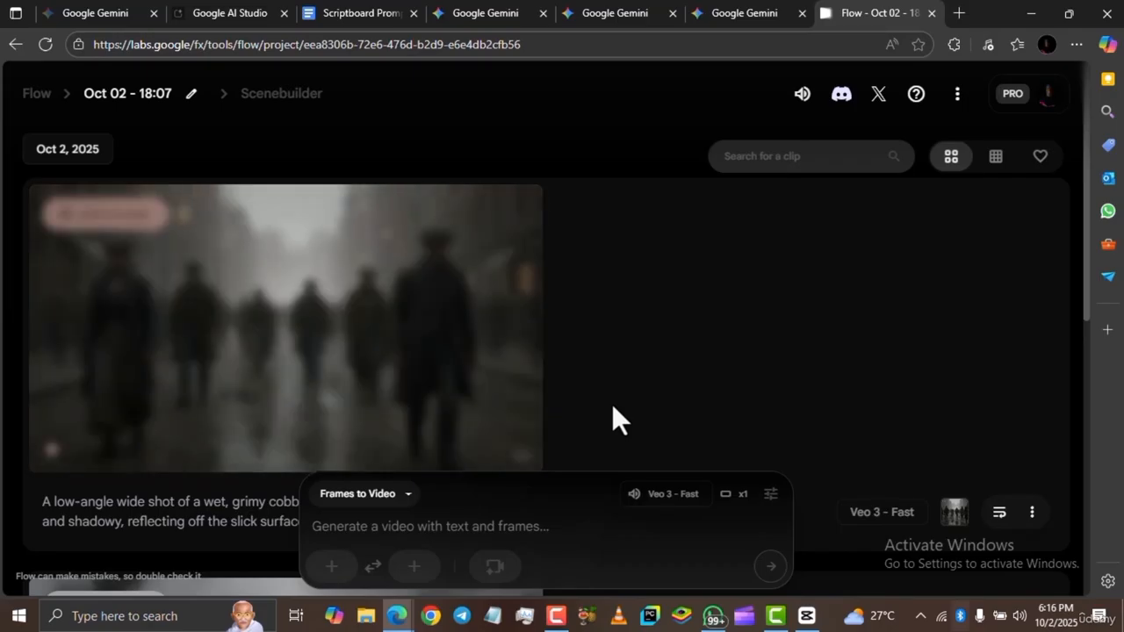
# - Play the cobblestone street clip in the Flow project
pyautogui.moveTo(196, 358)
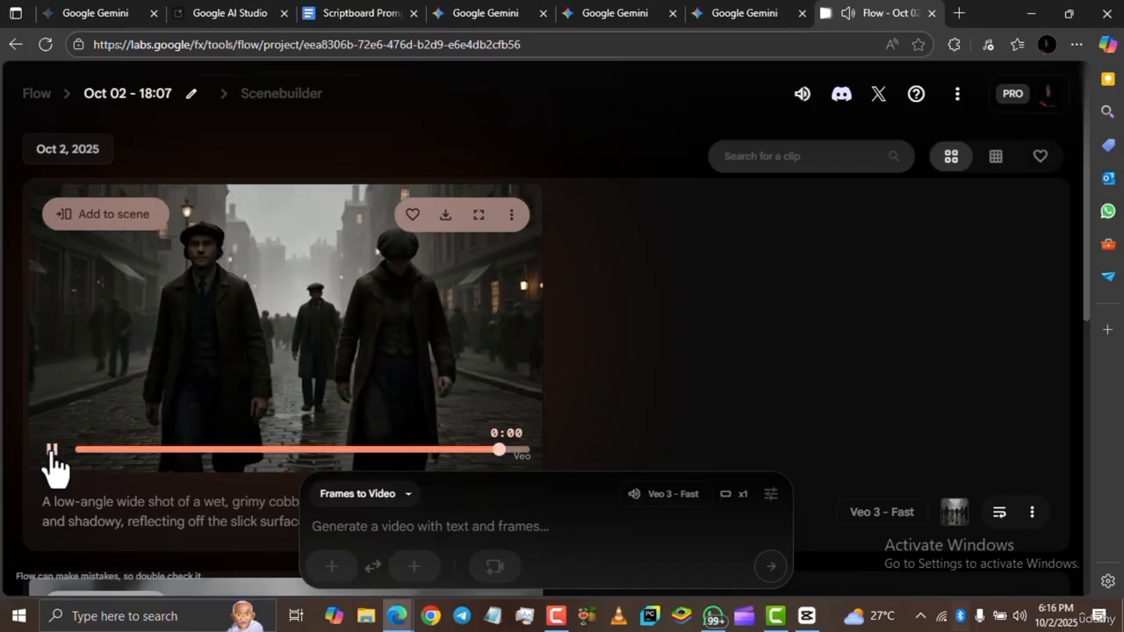
pyautogui.click(52, 450)
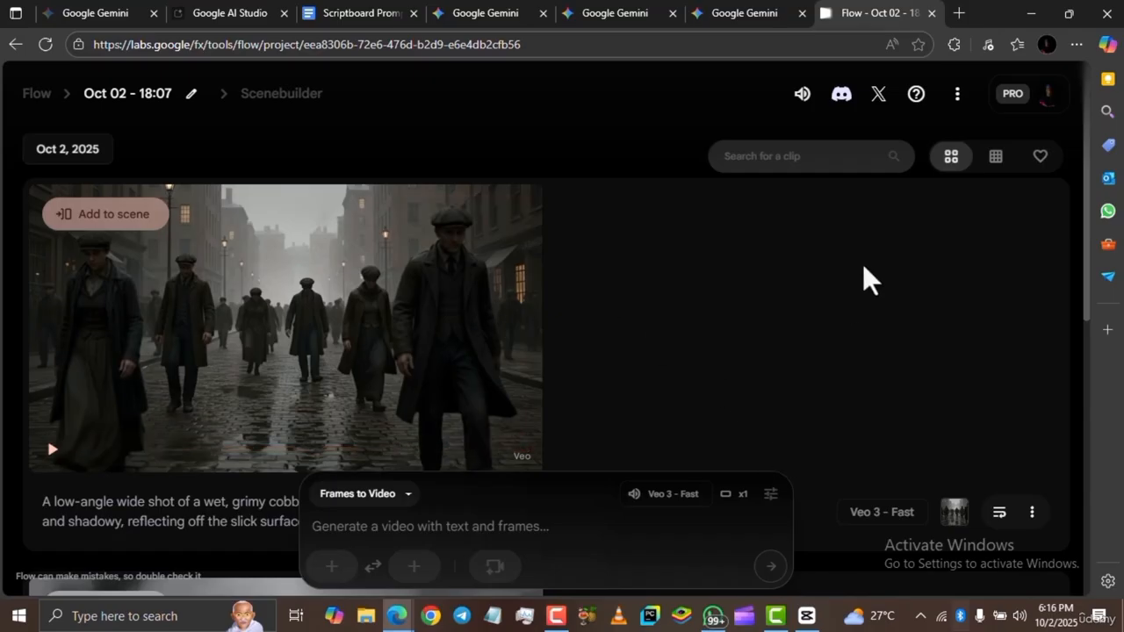
# - Switch to CapCut and examine where the smokestack city and first cobblestone street image clips start and end on the timeline
pyautogui.click(807, 617)
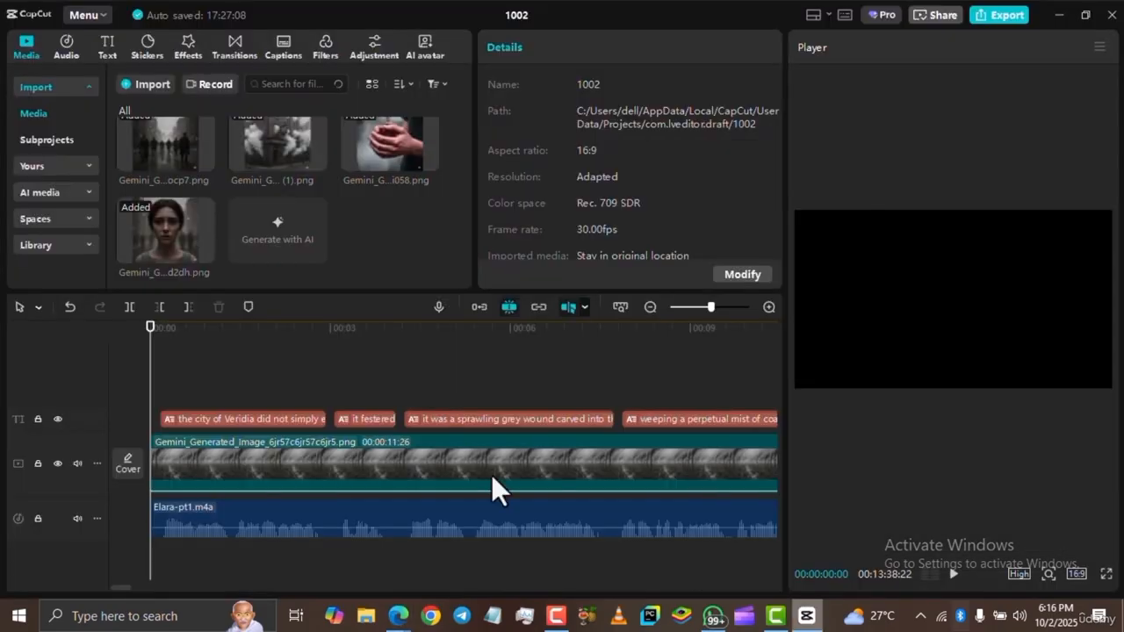
pyautogui.scroll(-5, 284, 482)
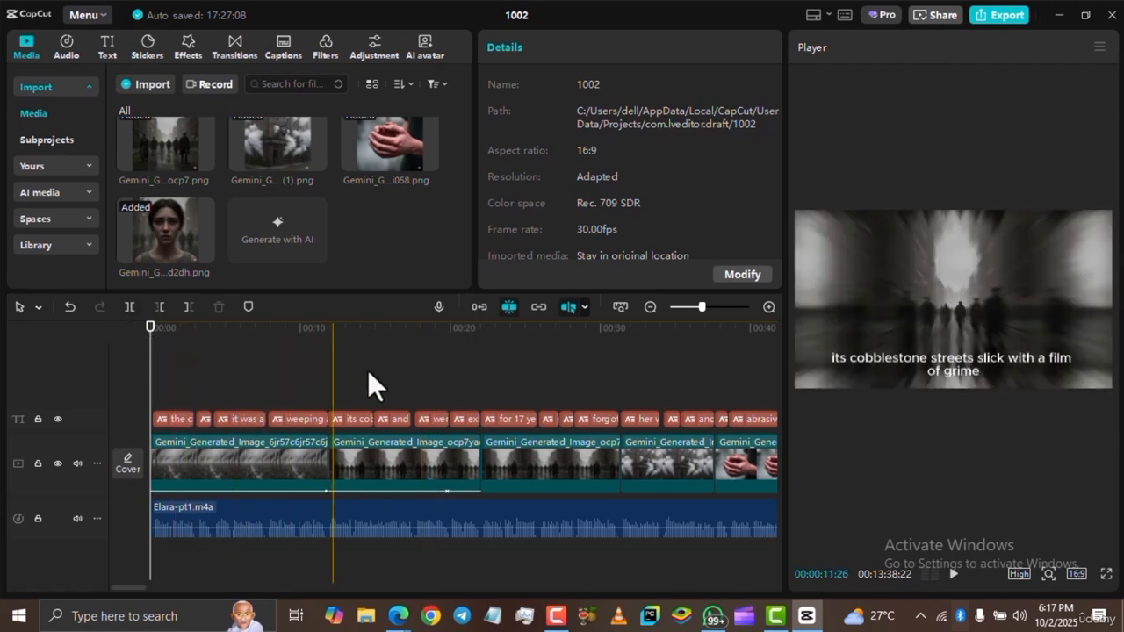
pyautogui.click(336, 448)
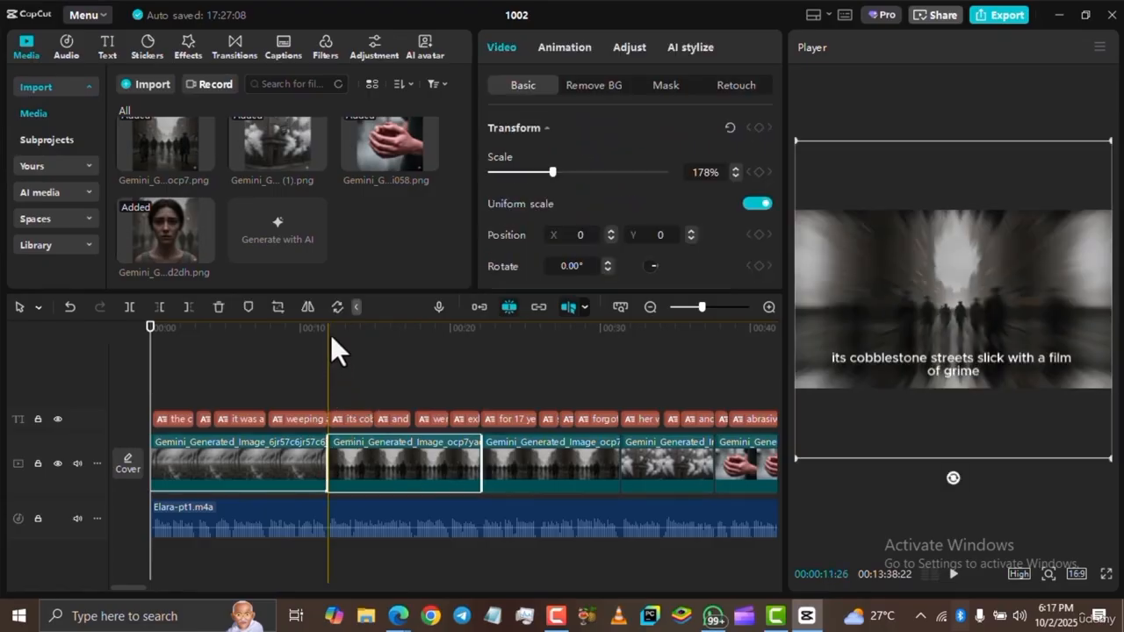
pyautogui.click(328, 331)
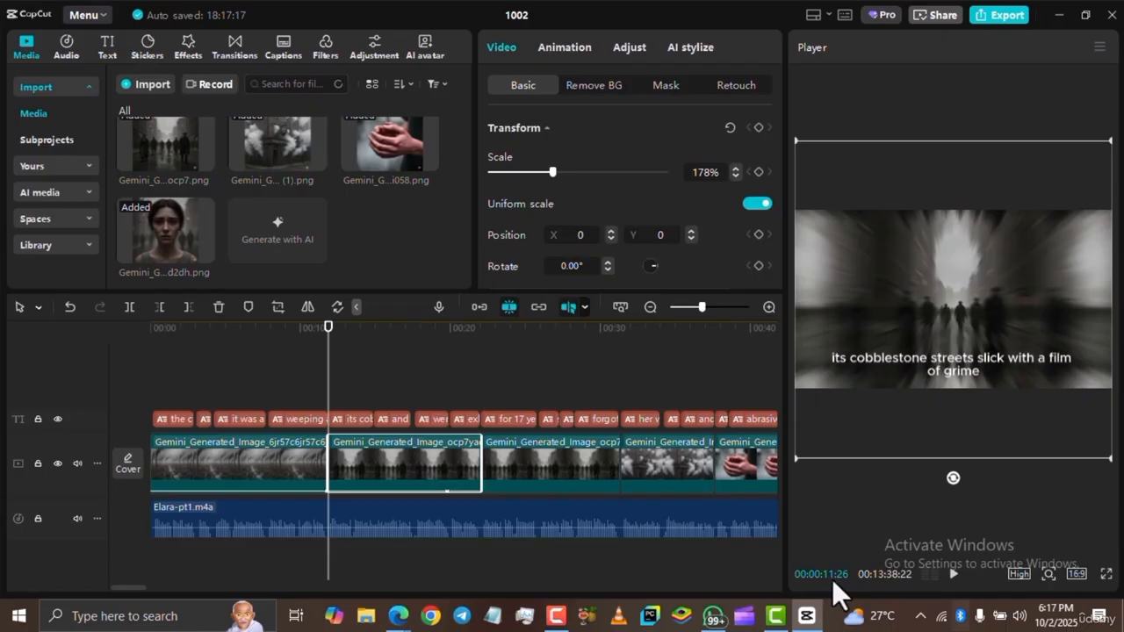
pyautogui.click(482, 326)
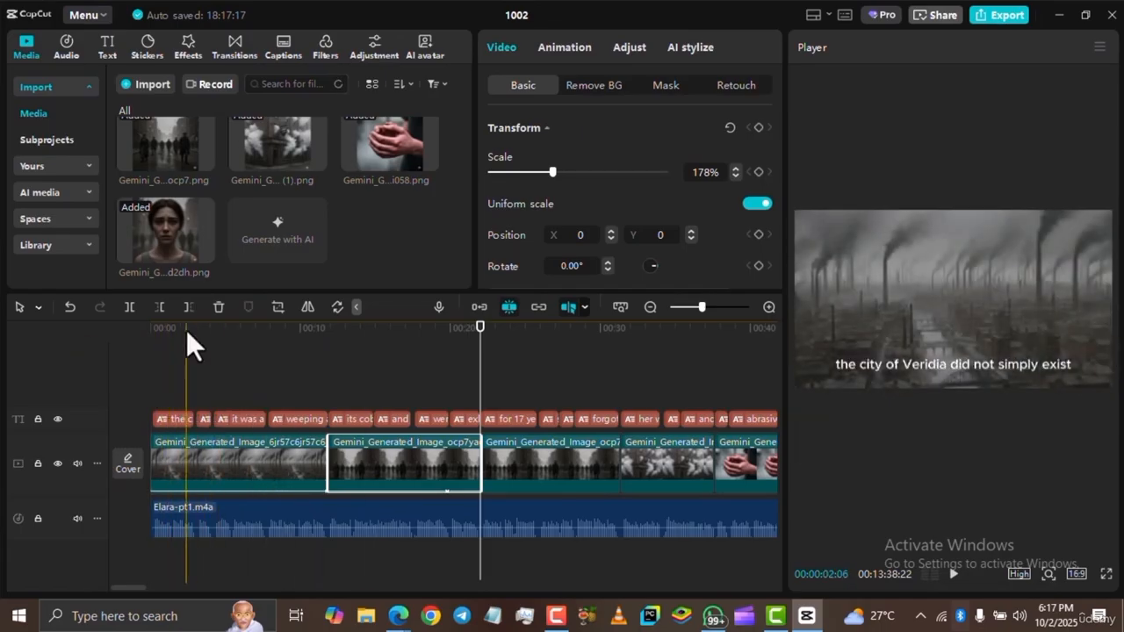
pyautogui.click(196, 458)
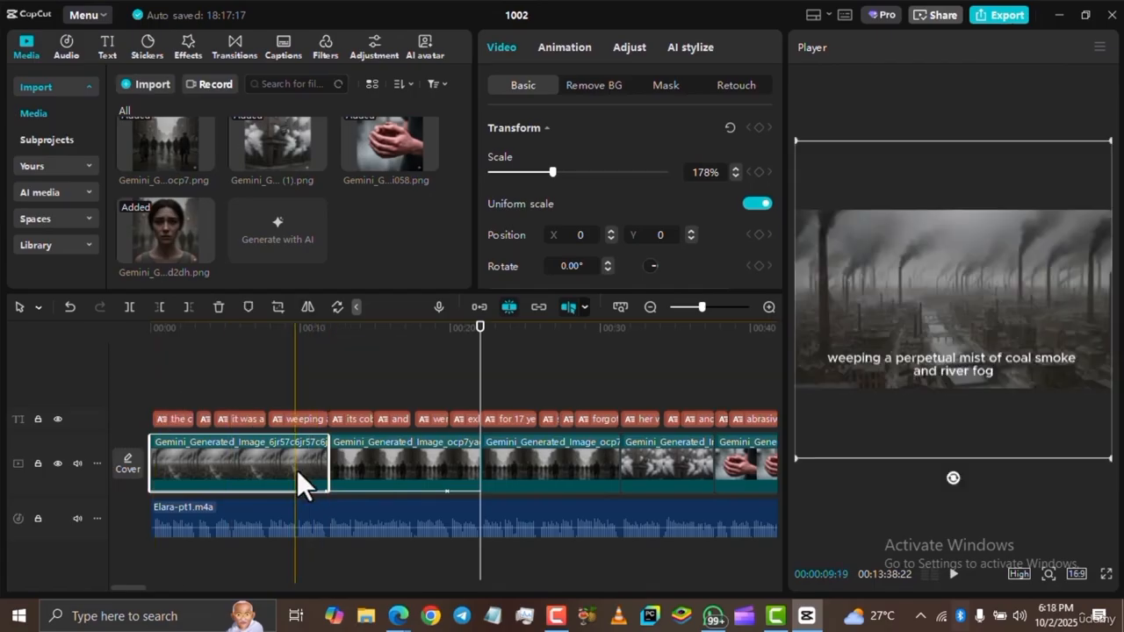
pyautogui.scroll(5, 329, 373)
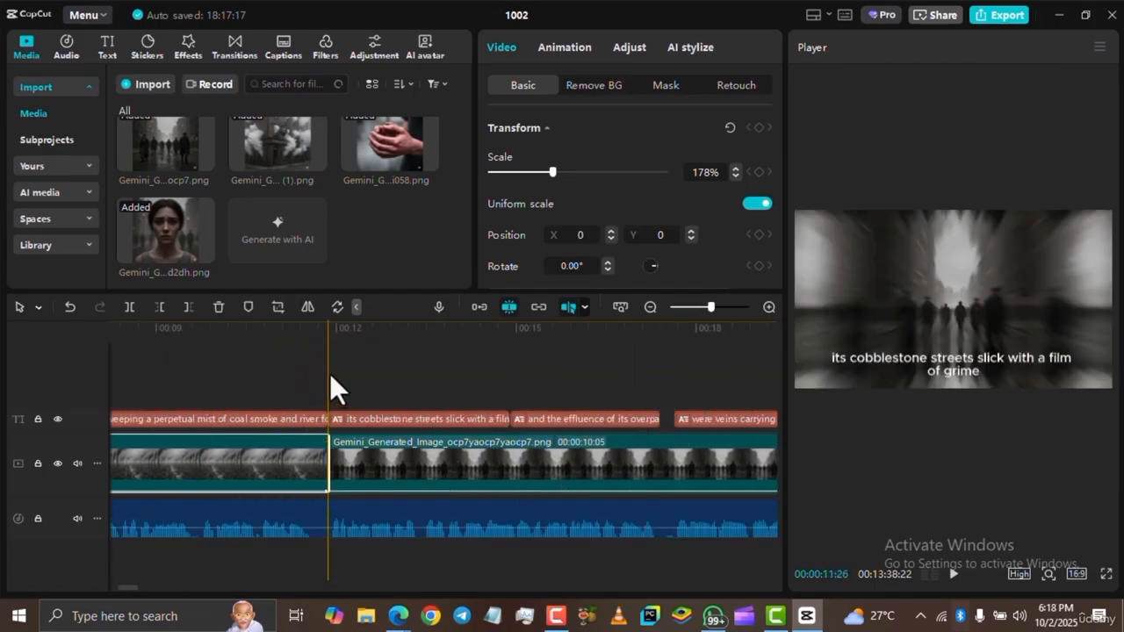
pyautogui.click(294, 355)
pyautogui.scroll(2, 331, 343)
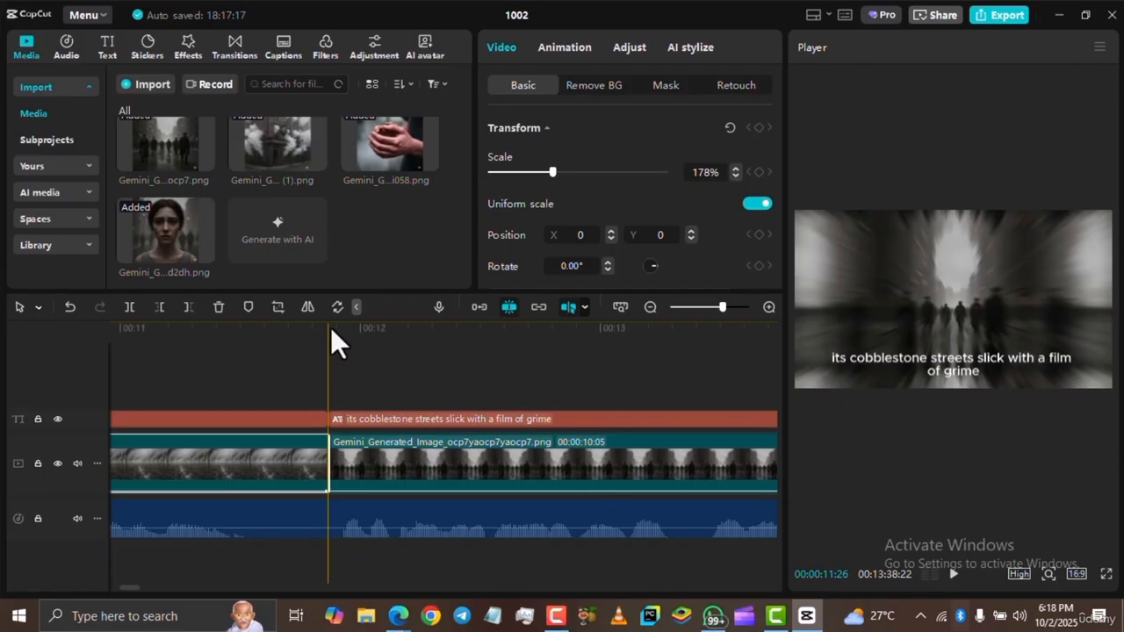
pyautogui.click(136, 328)
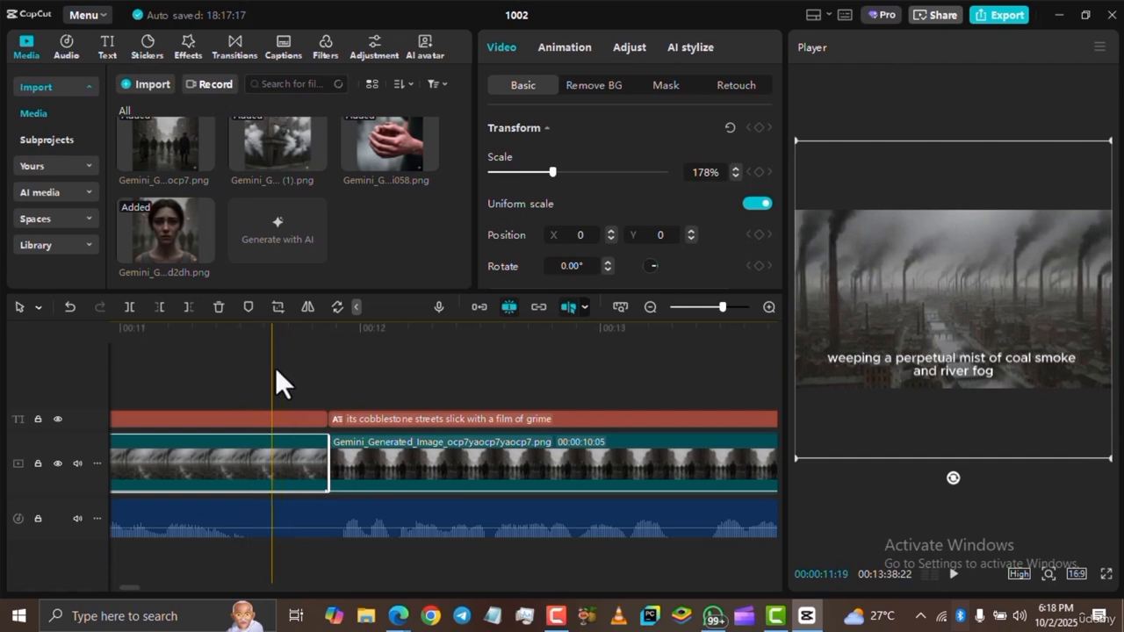
pyautogui.scroll(-3, 275, 367)
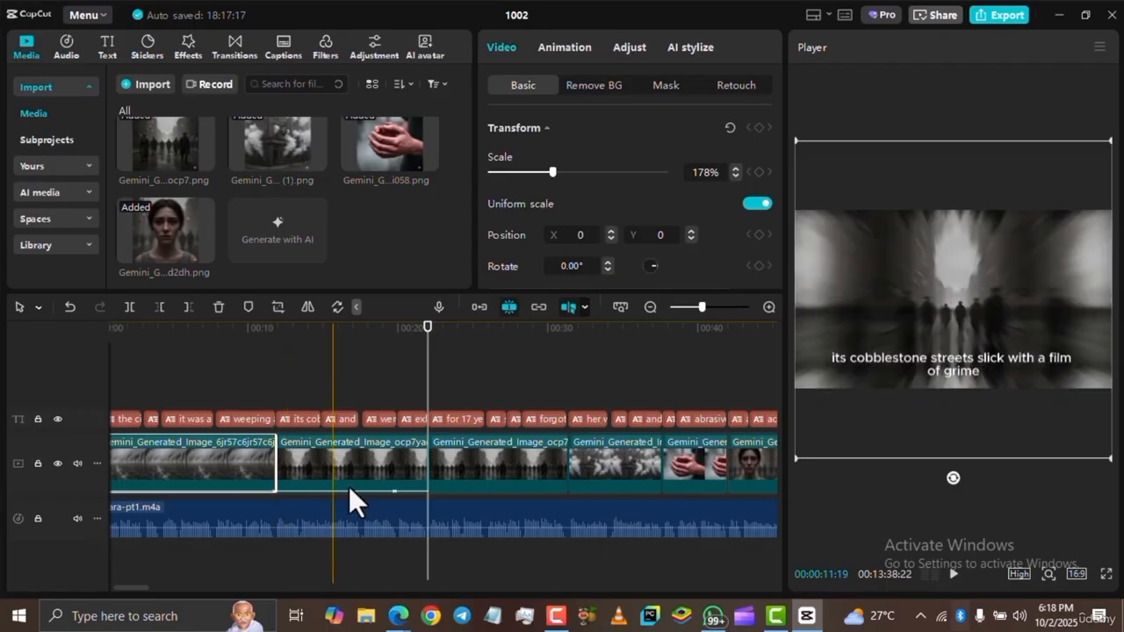
# - Switch to Flow, request the upscaled 1080p version of the cobblestone street clip, and download the clip at original size (720p)
pyautogui.click(398, 616)
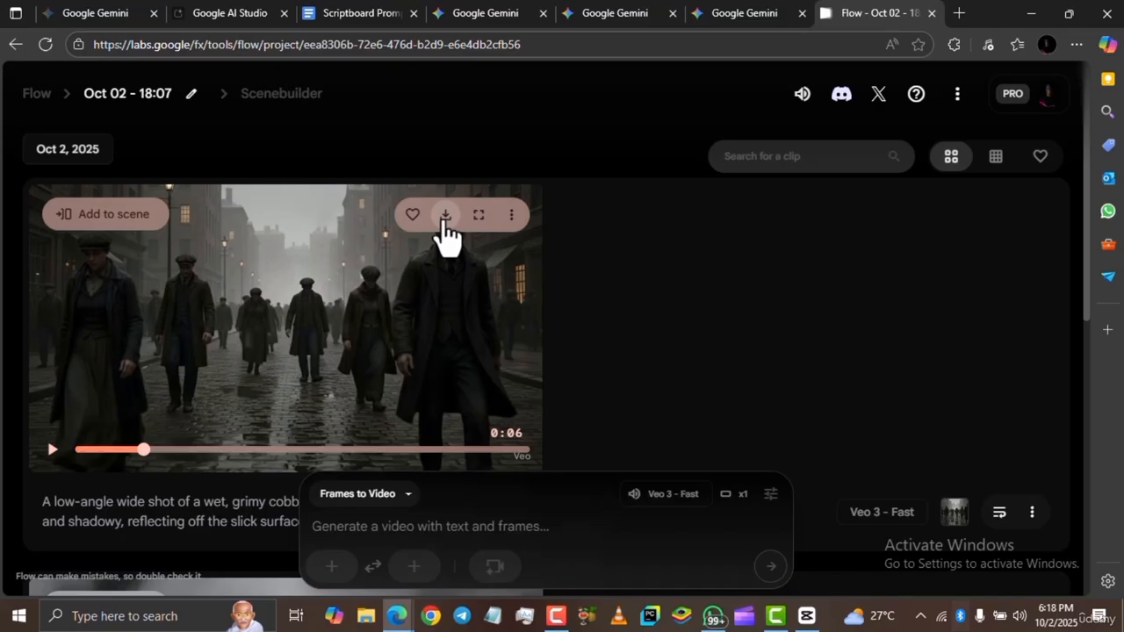
pyautogui.click(445, 230)
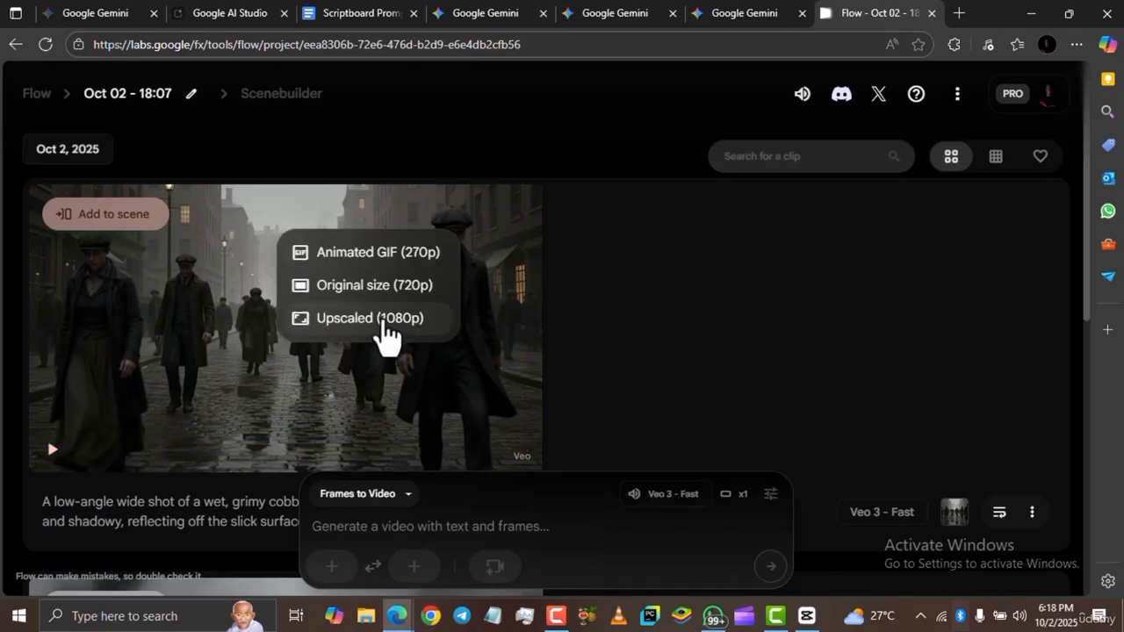
pyautogui.click(481, 316)
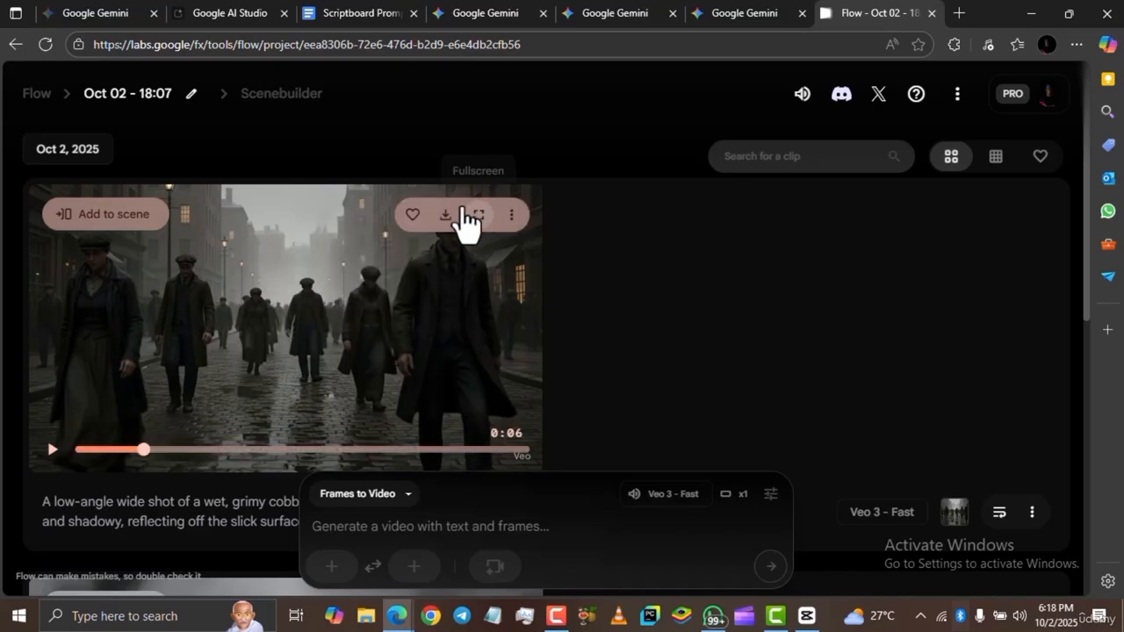
pyautogui.click(445, 218)
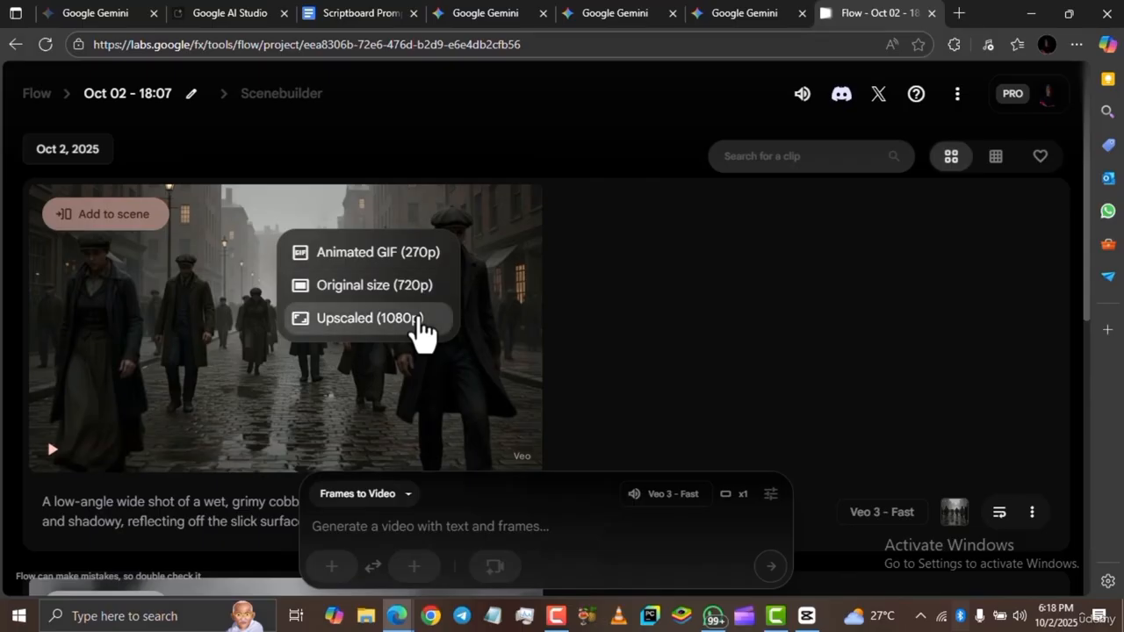
pyautogui.click(419, 321)
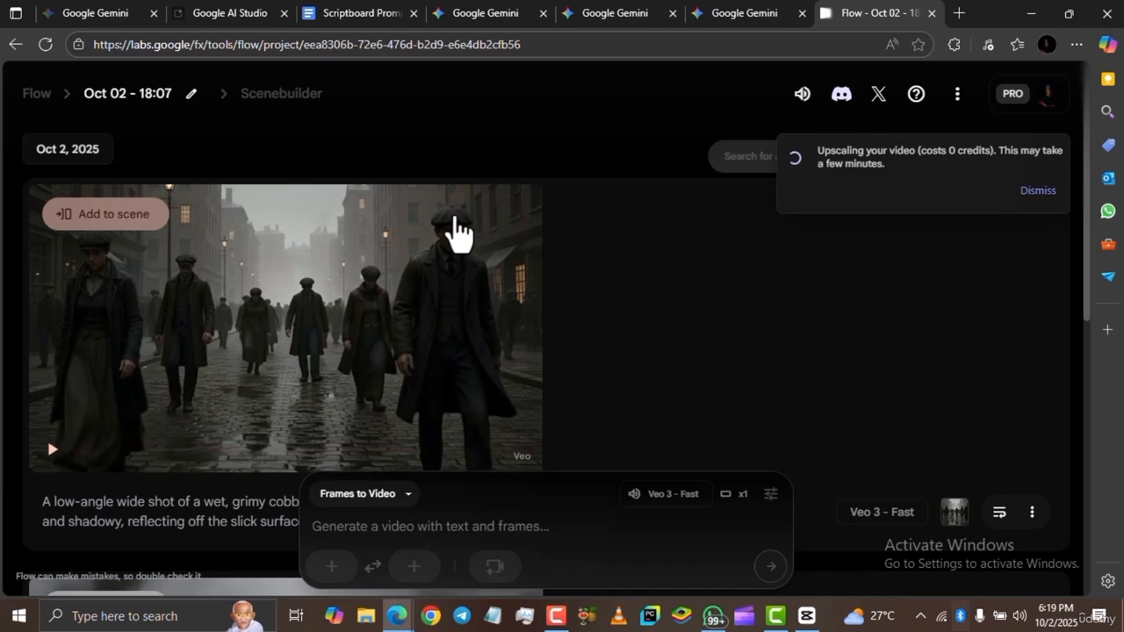
pyautogui.click(448, 224)
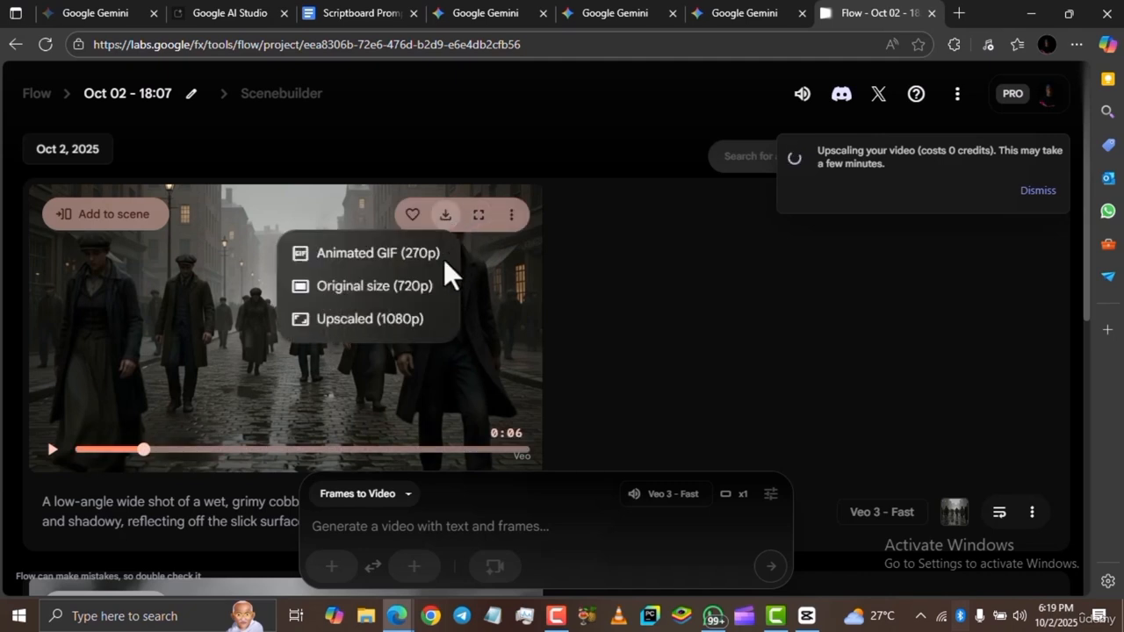
pyautogui.click(416, 305)
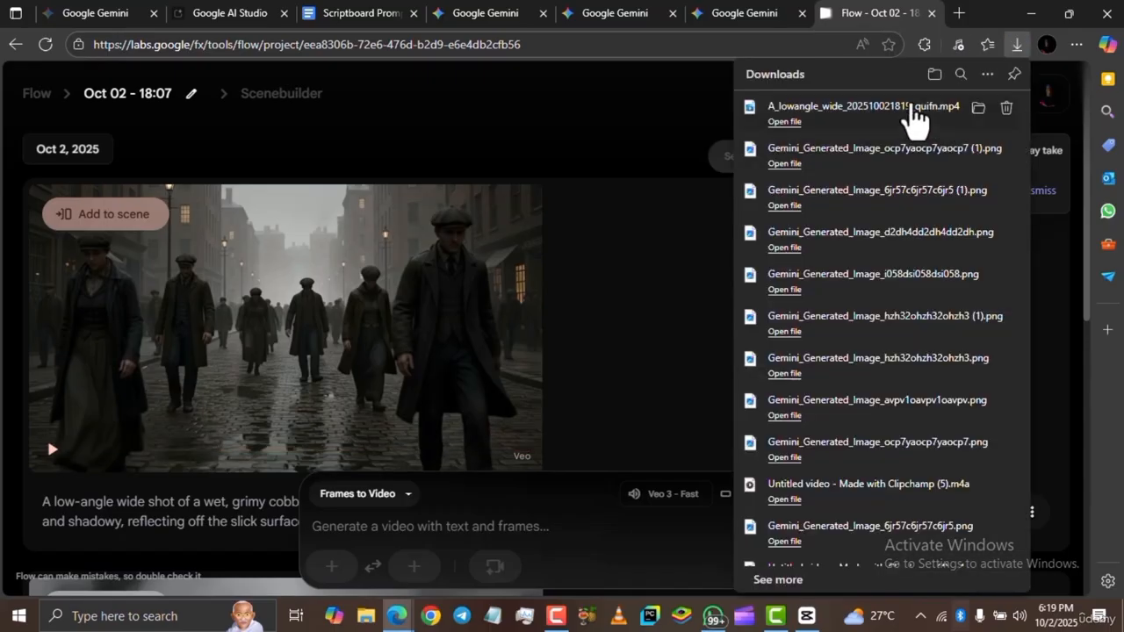
pyautogui.click(606, 13)
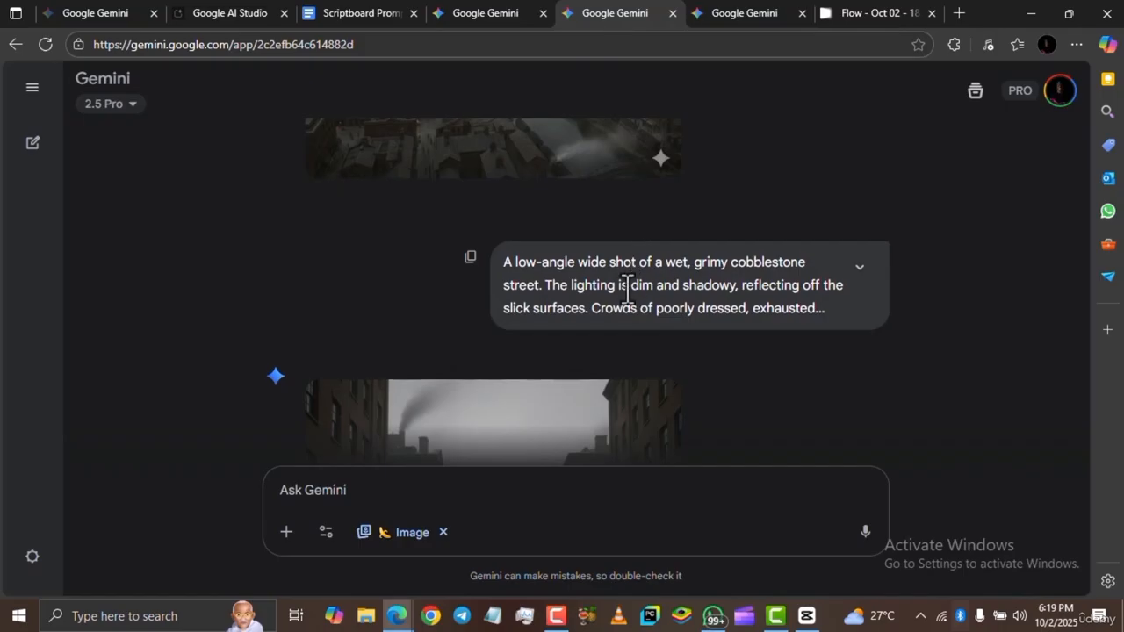
pyautogui.scroll(-3, 626, 281)
pyautogui.click(748, 11)
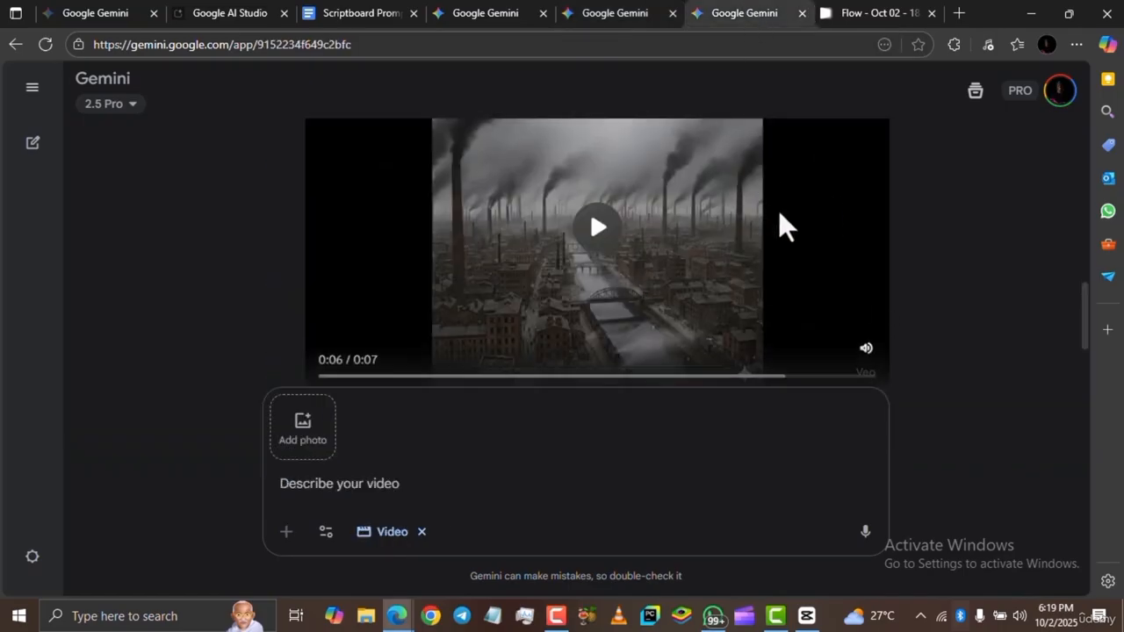
pyautogui.scroll(-2, 778, 220)
pyautogui.scroll(3, 910, 175)
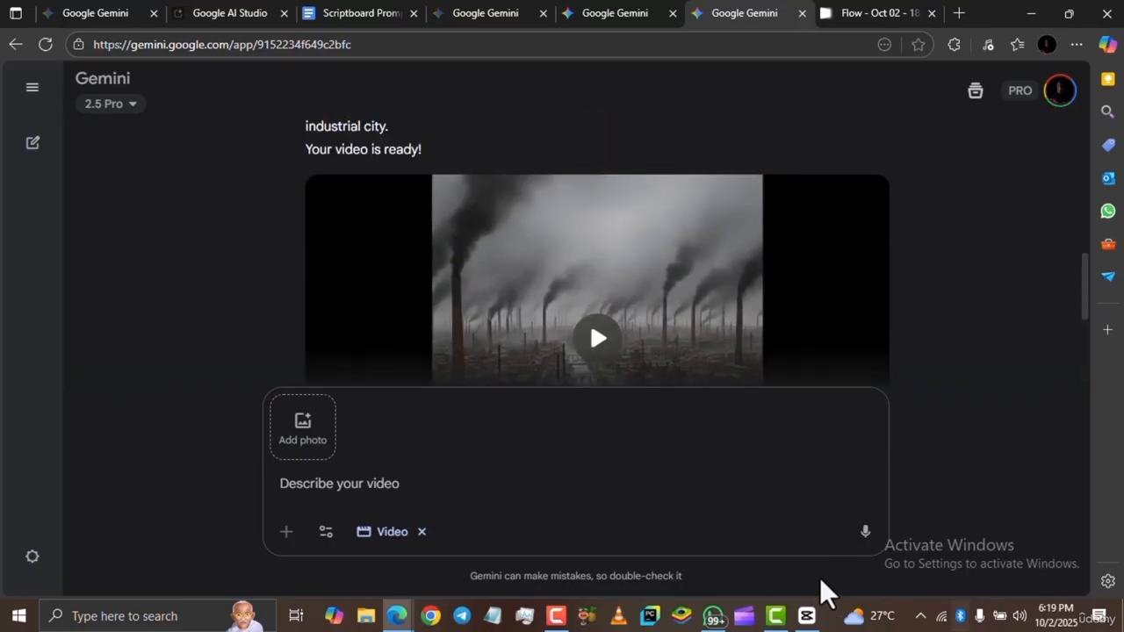
pyautogui.click(806, 615)
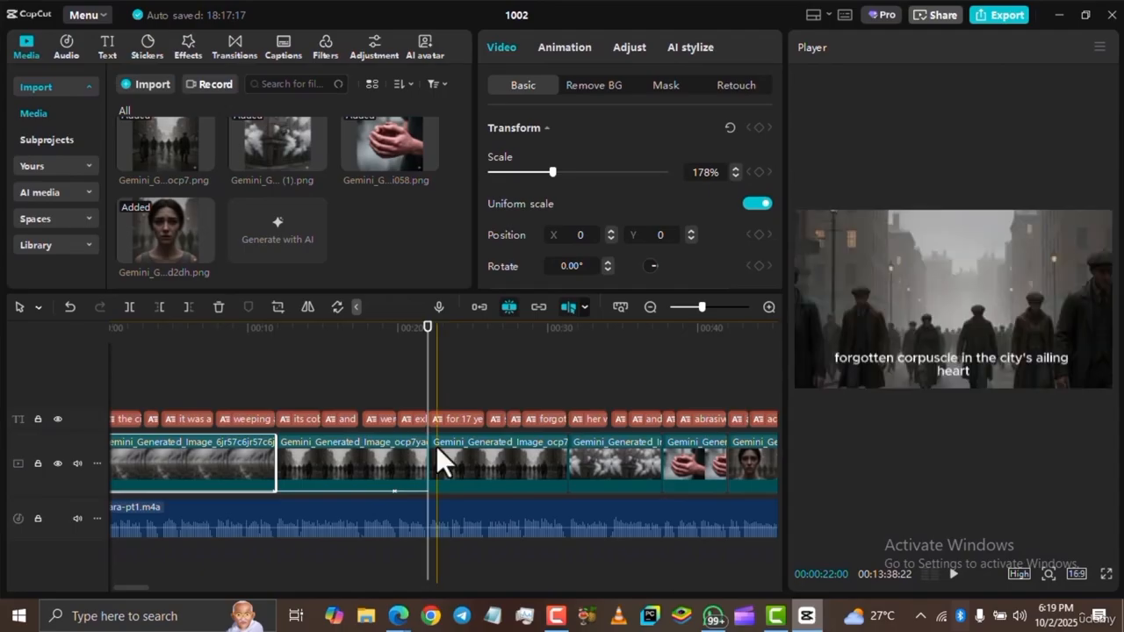
pyautogui.click(283, 229)
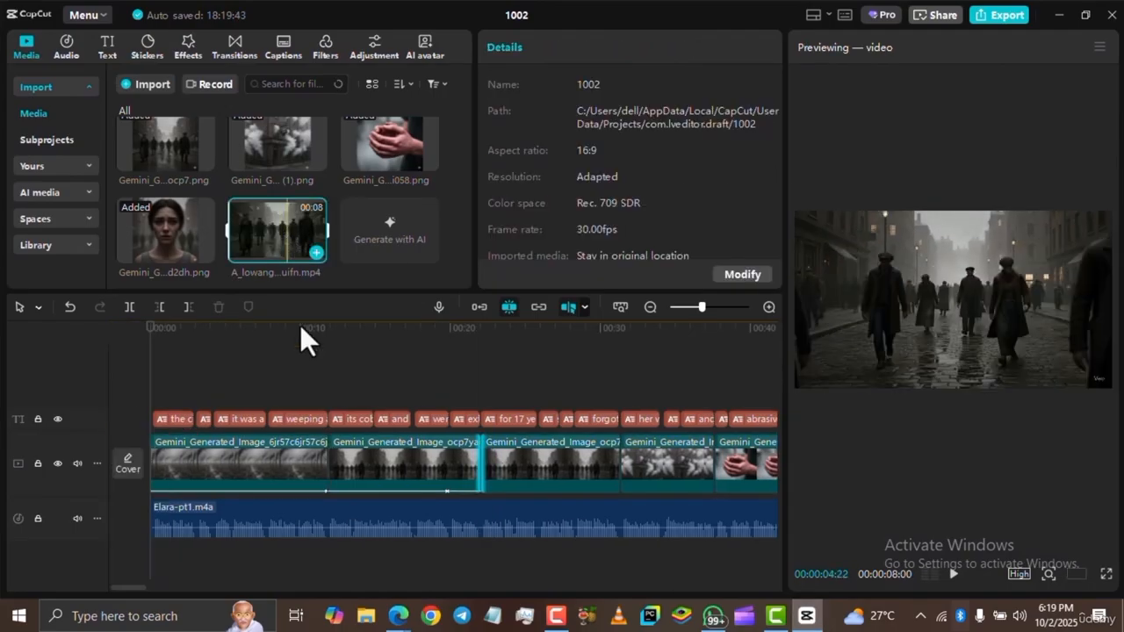
pyautogui.click(131, 327)
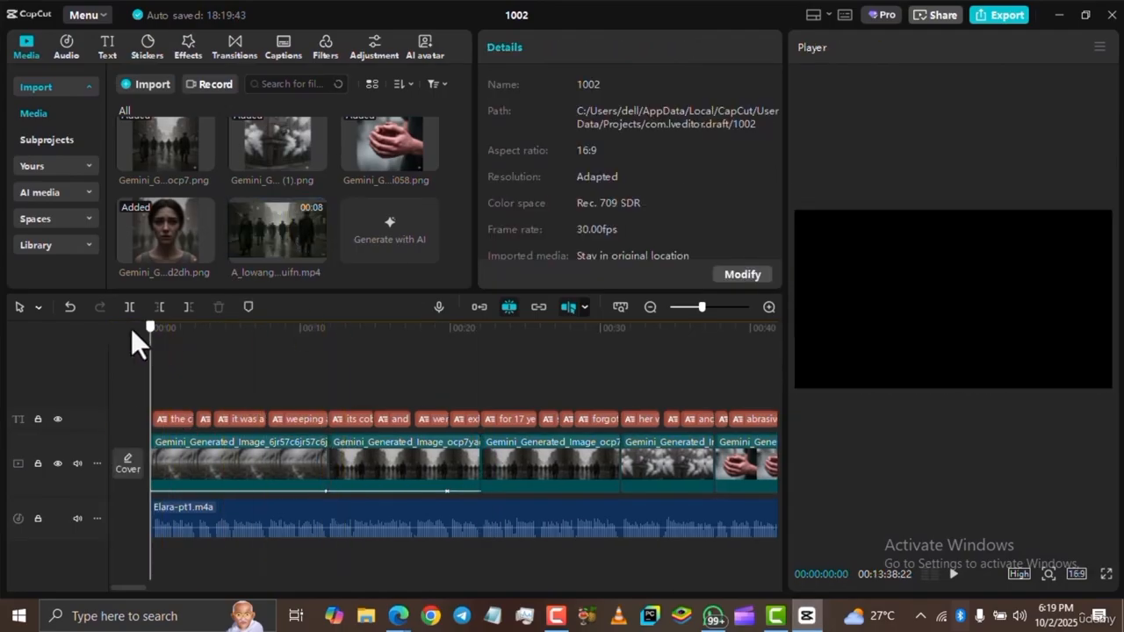
# - Replace the smokestack city image at the start of the timeline with the imported cobblestone street video
pyautogui.click(213, 461)
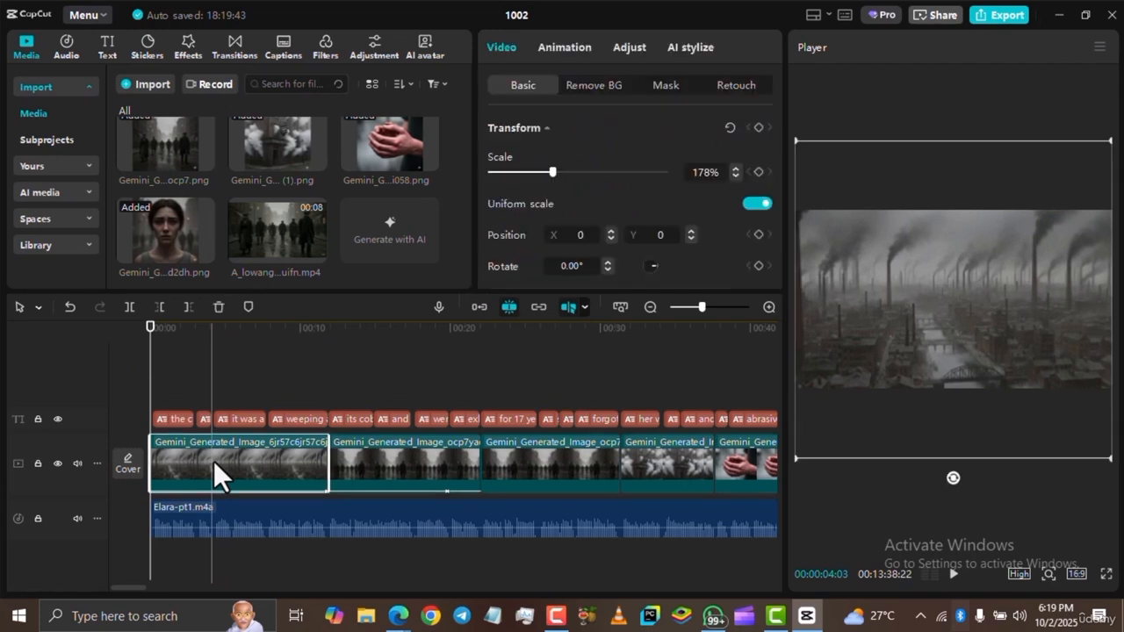
pyautogui.click(213, 461)
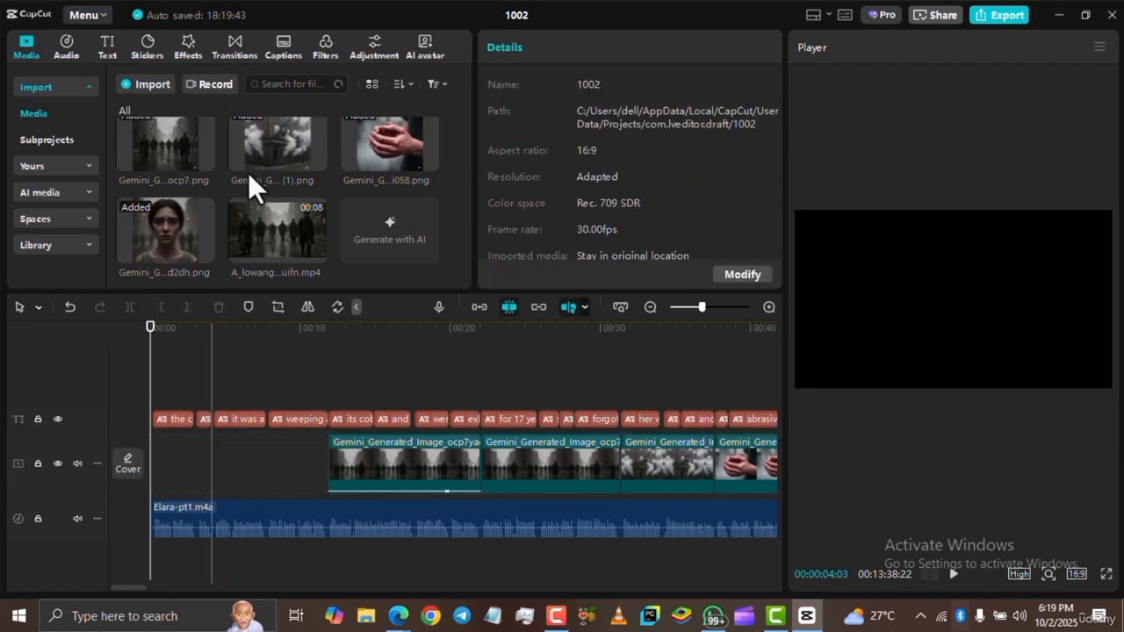
pyautogui.moveTo(249, 260); pyautogui.dragTo(145, 455)
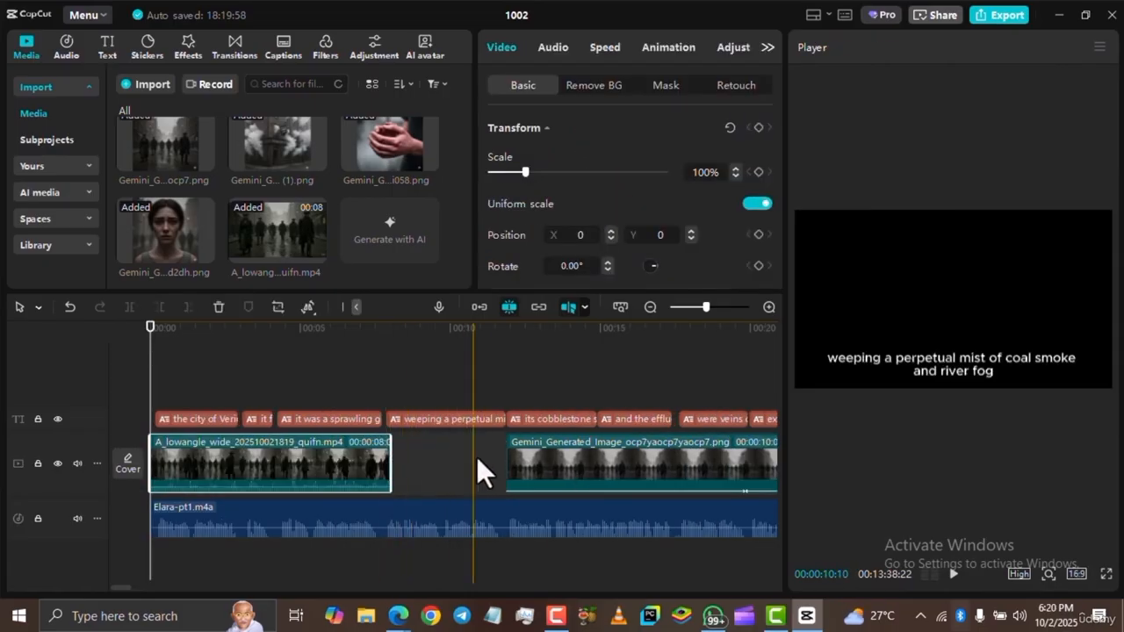
# - Slow the cobblestone street video to 0.68x so it fills the gap before the next image clip
pyautogui.click(322, 464)
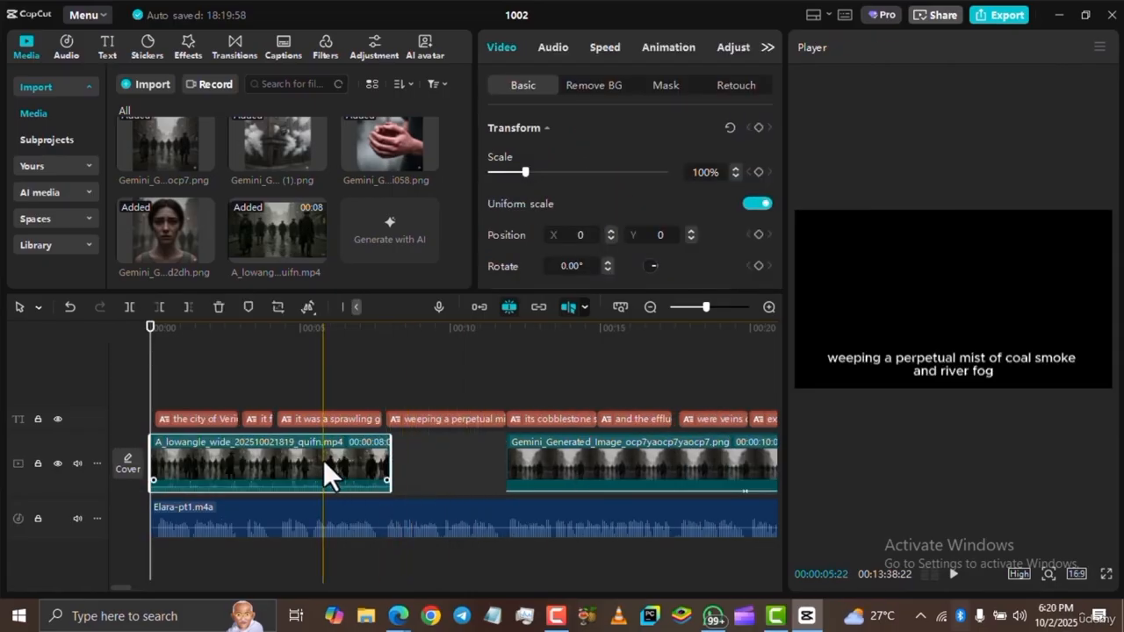
pyautogui.click(605, 49)
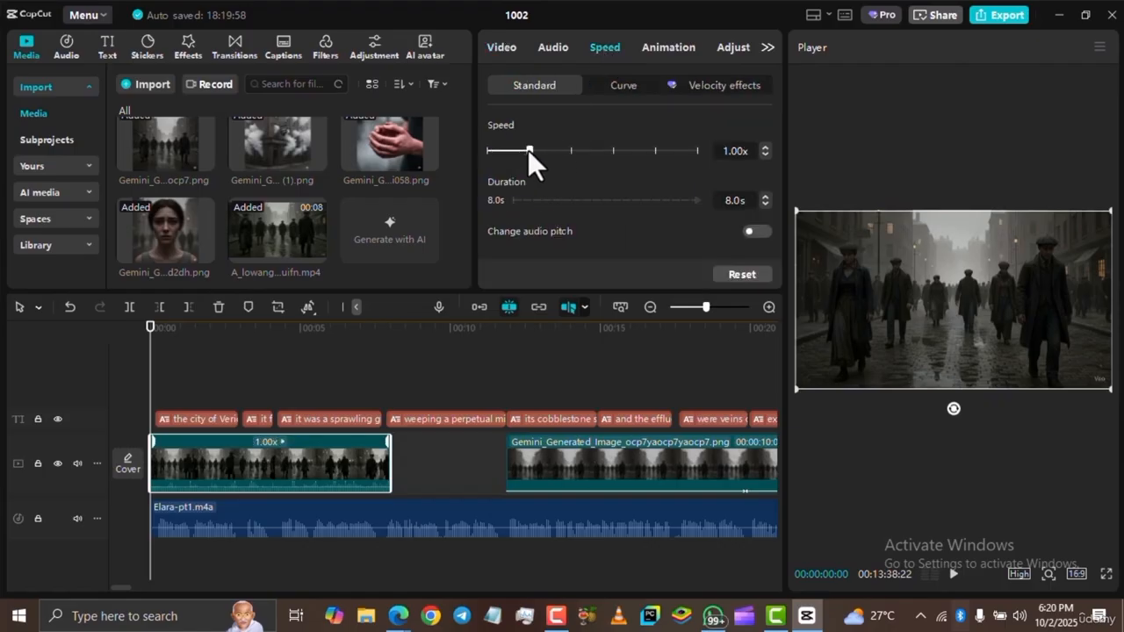
pyautogui.moveTo(526, 149); pyautogui.dragTo(520, 149)
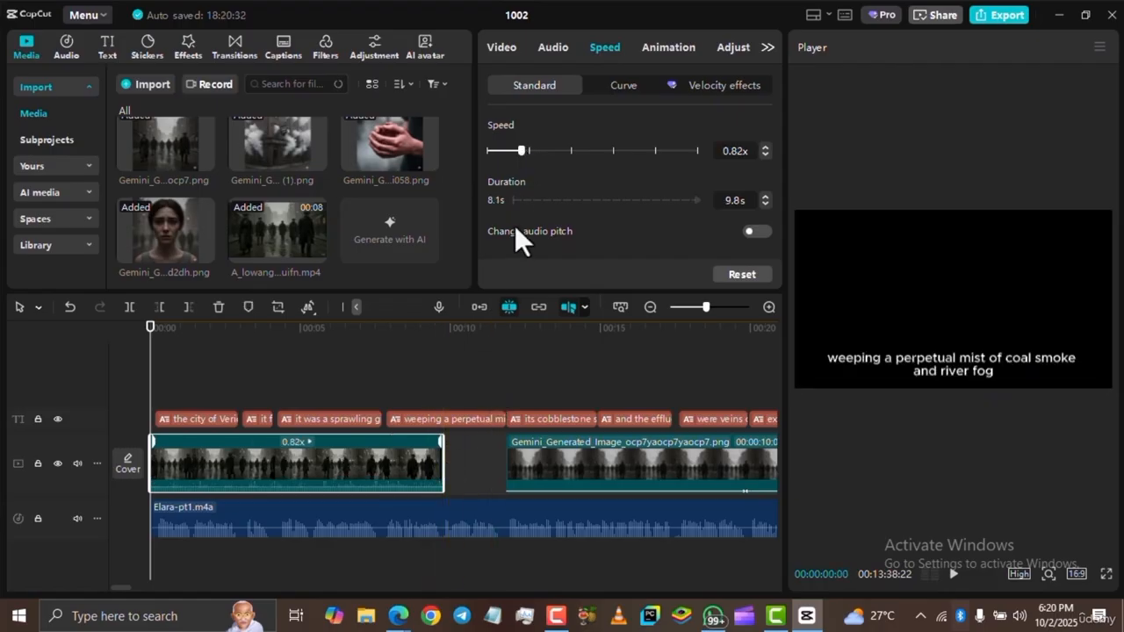
pyautogui.moveTo(519, 149); pyautogui.dragTo(514, 148)
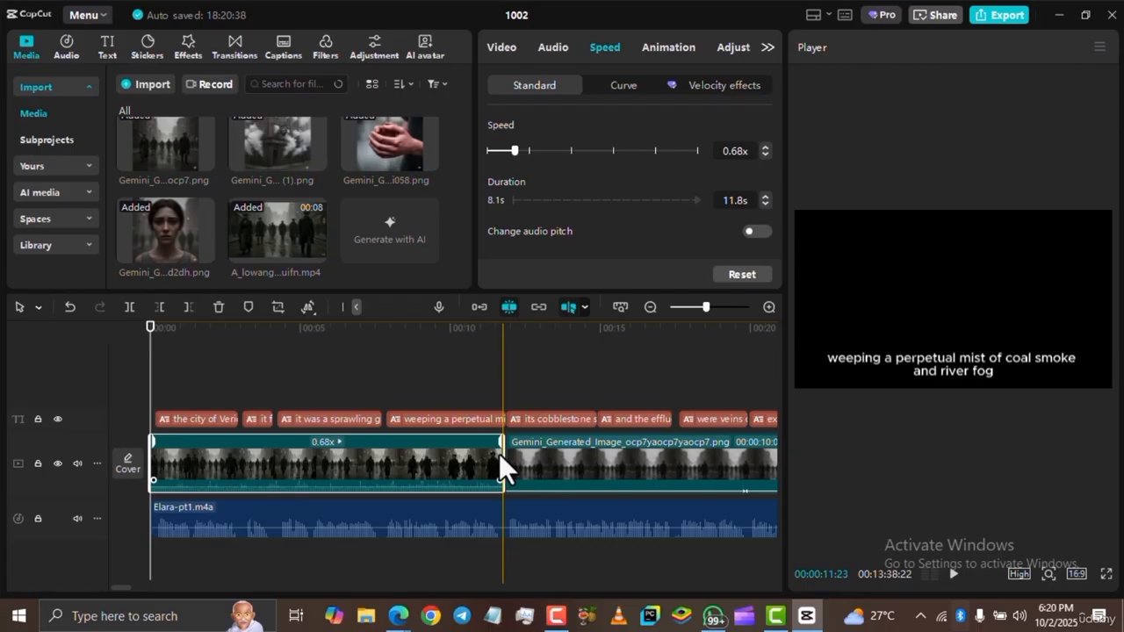
pyautogui.hotkey('ctrl', '-')
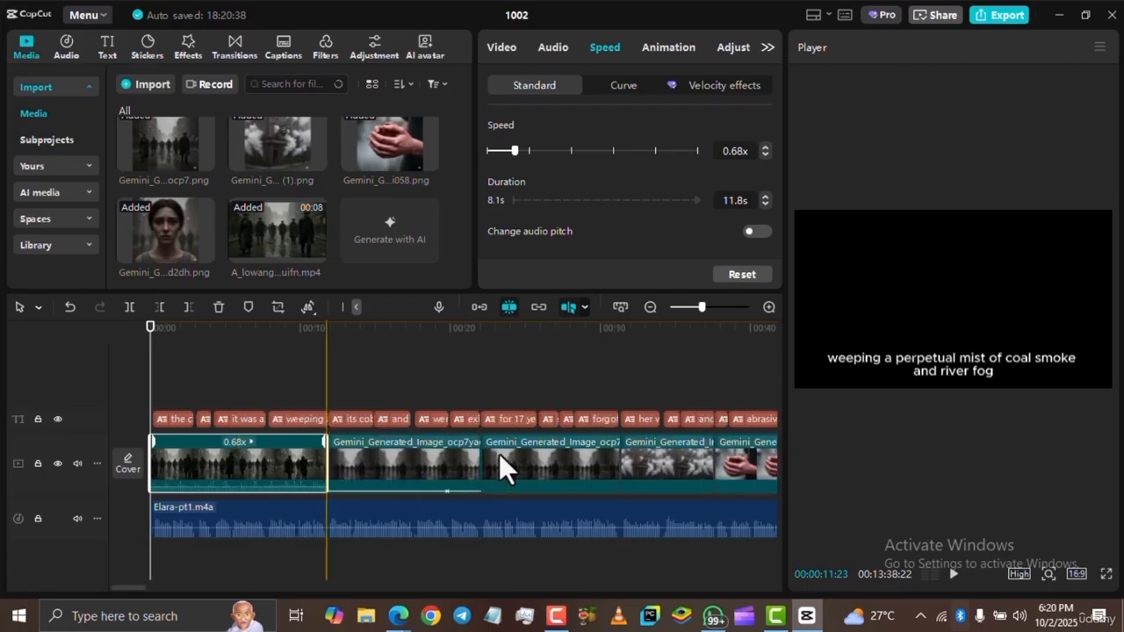
pyautogui.click(278, 389)
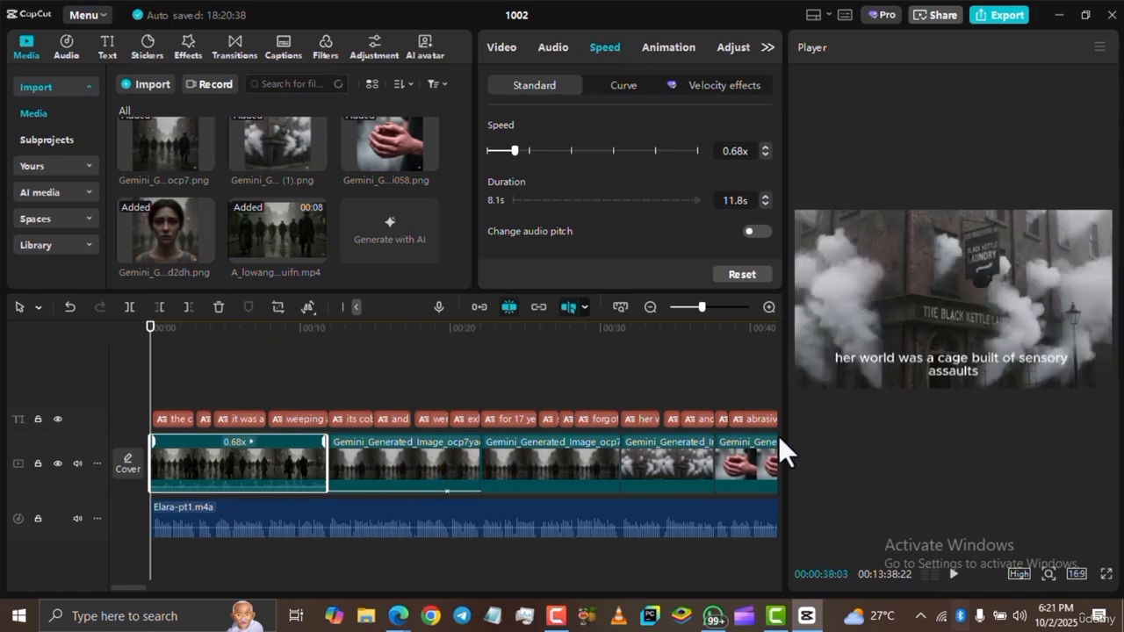
# - Examine the laundry and street image clips, and the stretch of narration and captions still without visuals toward the timeline's end
pyautogui.click(673, 462)
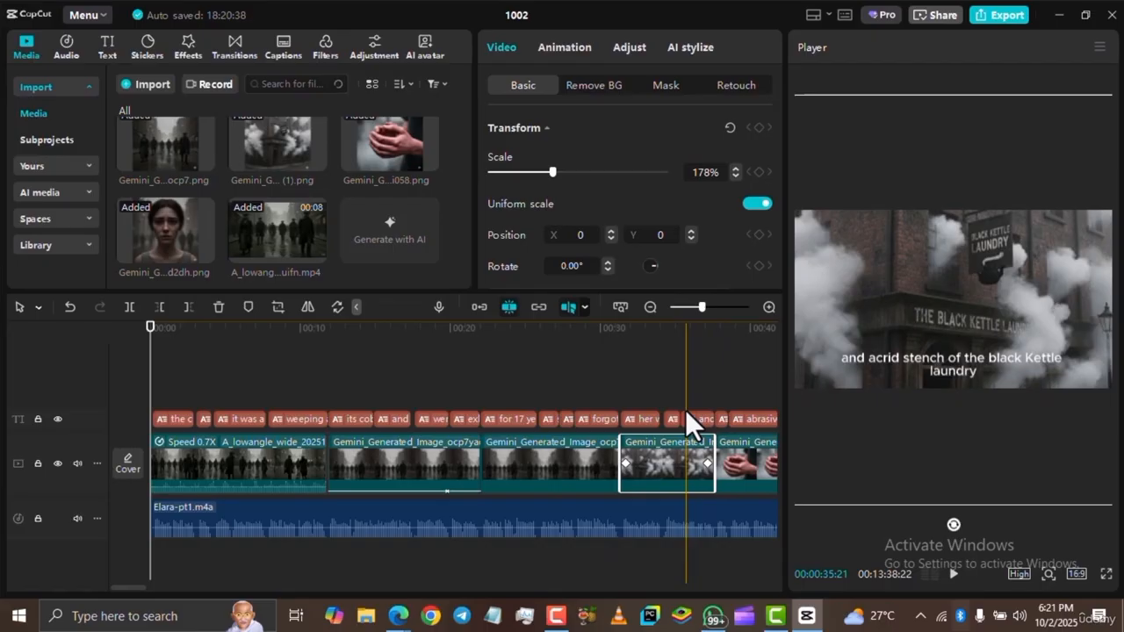
pyautogui.click(411, 377)
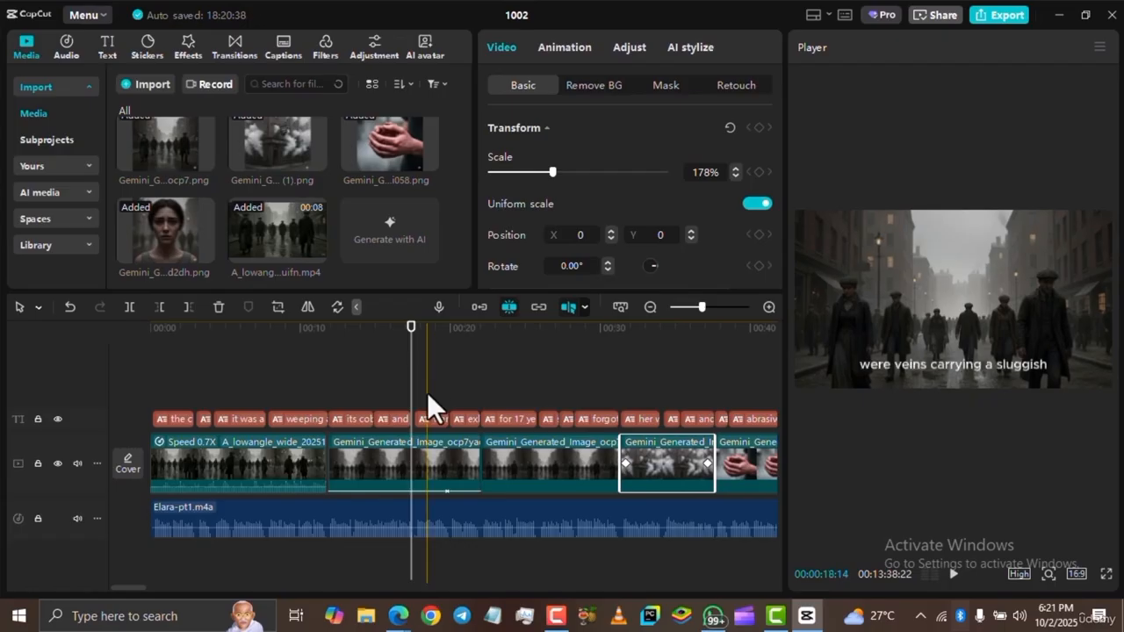
pyautogui.scroll(-2, 324, 537)
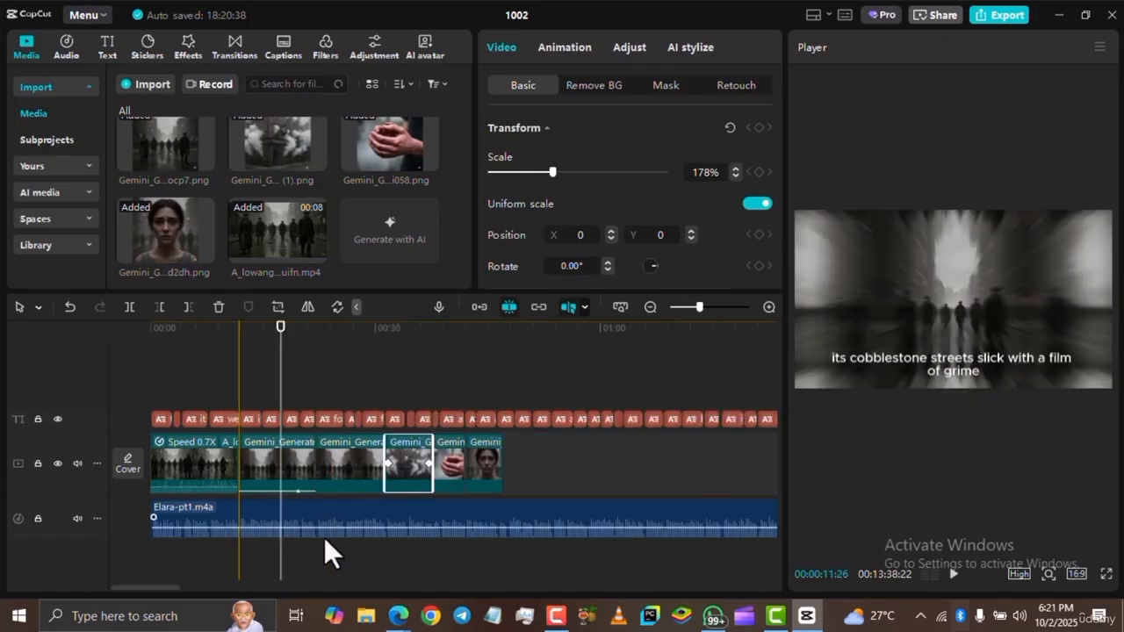
pyautogui.scroll(-5, 324, 537)
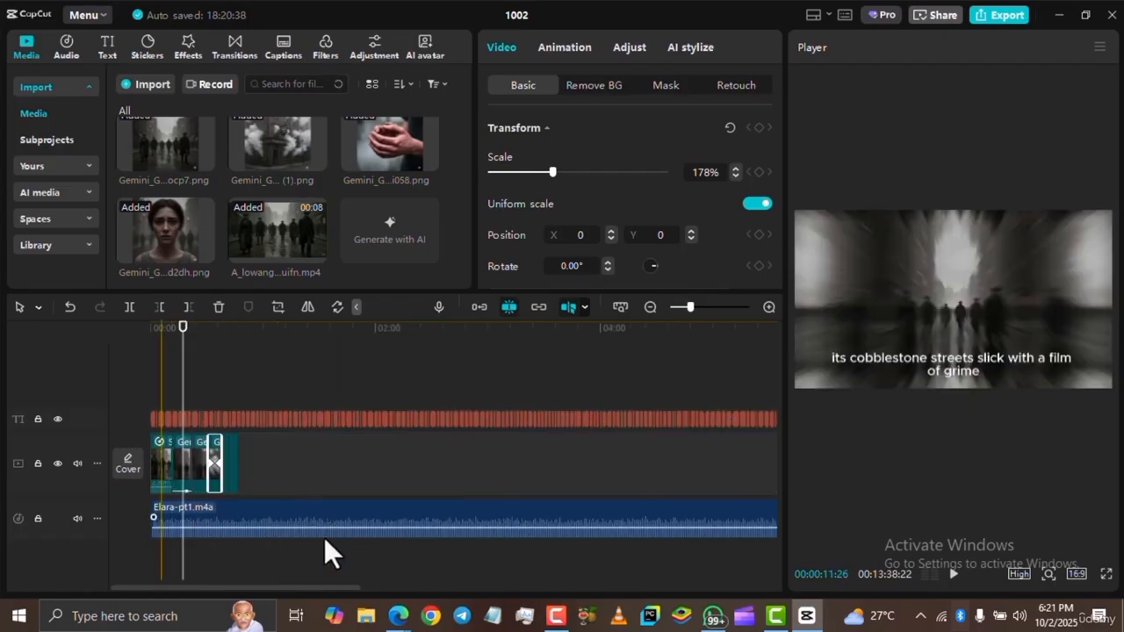
pyautogui.click(321, 331)
pyautogui.scroll(2, 321, 332)
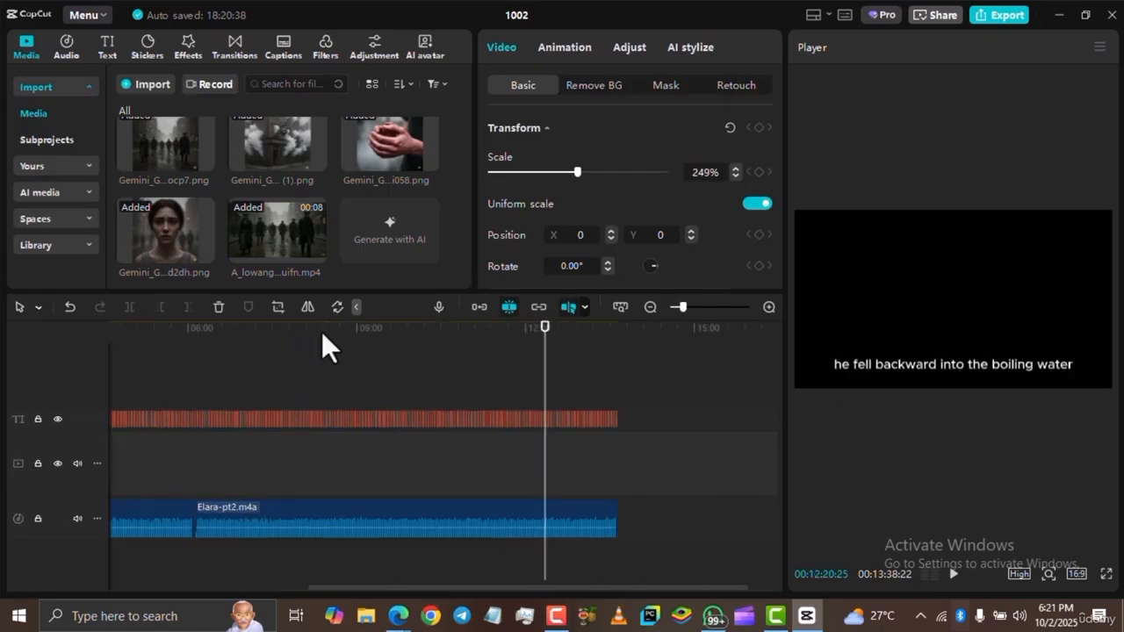